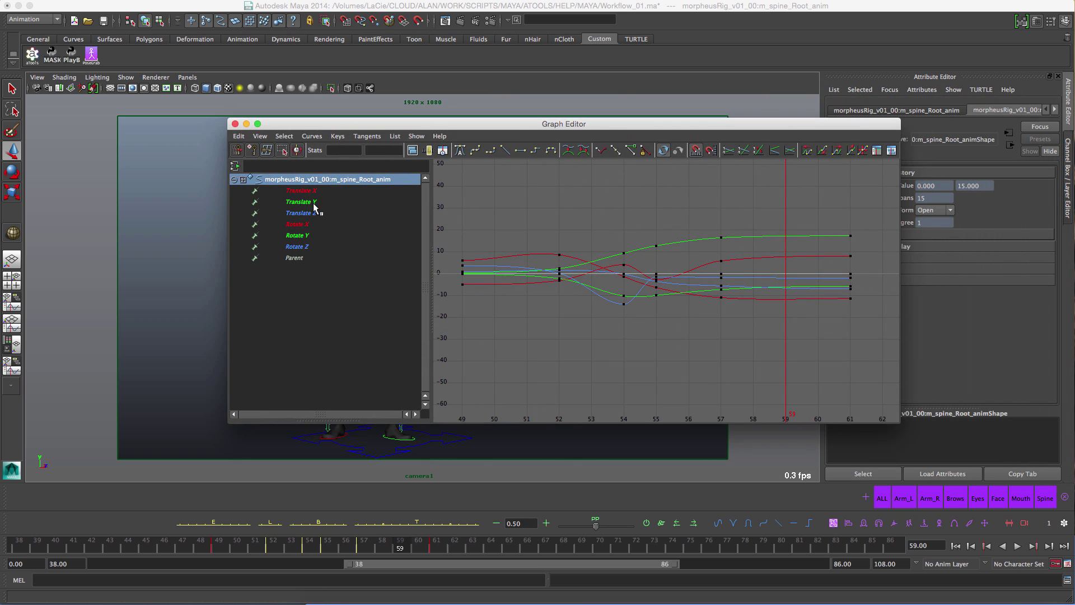
Step: Isolate the spine root control's Translate Y curve and move the Graph Editor away so the character is in view
{"action": "left_click", "coordinate": [311, 203]}
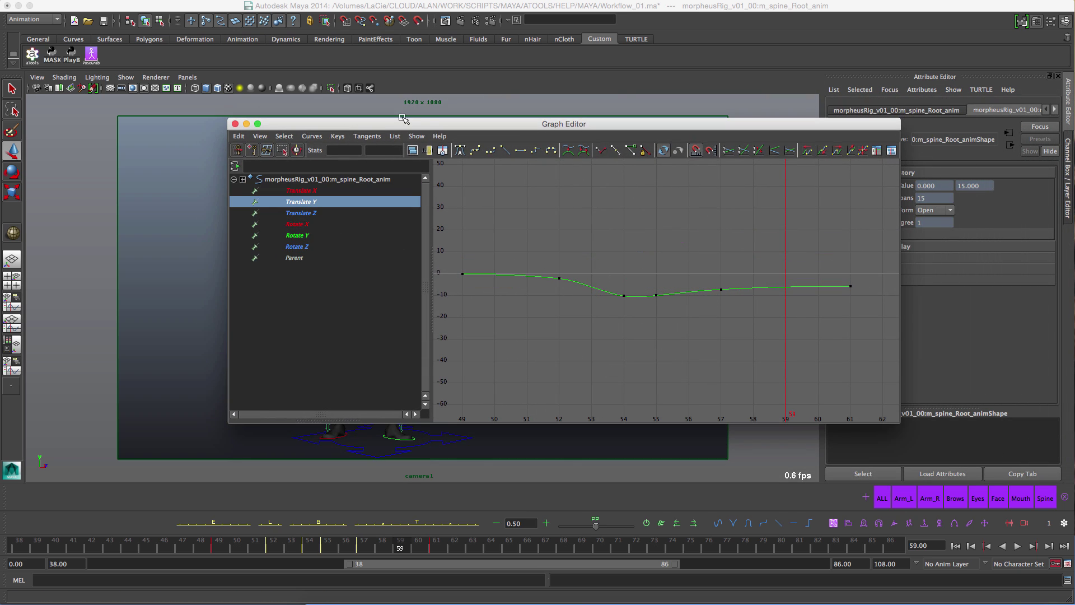
{"action": "left_click_drag", "start_coordinate": [400, 122], "coordinate": [560, 48]}
{"action": "mouse_move", "coordinate": [399, 545]}
{"action": "left_mouse_down"}
{"action": "mouse_move", "coordinate": [229, 539]}
{"action": "mouse_move", "coordinate": [319, 551]}
{"action": "mouse_move", "coordinate": [425, 544]}
{"action": "mouse_move", "coordinate": [291, 546]}
{"action": "mouse_move", "coordinate": [397, 543]}
{"action": "left_mouse_up"}
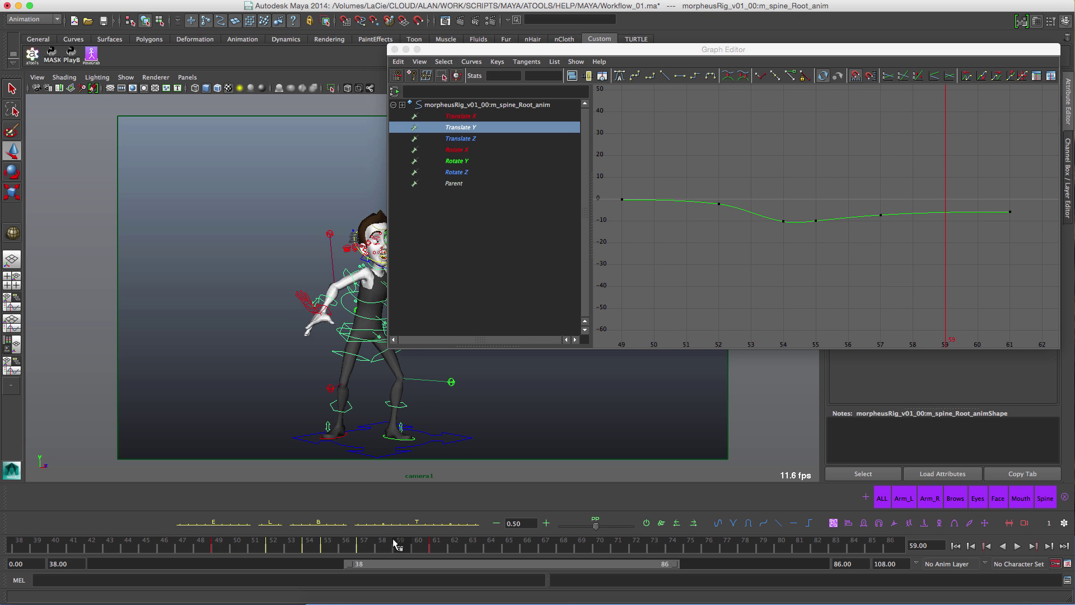
Step: Try exaggerating the Translate Y keys from frame 52 to 57 with Pull Push at 100, and undo it
{"action": "left_click_drag", "start_coordinate": [700, 180], "coordinate": [907, 291]}
{"action": "right_click_drag", "start_coordinate": [808, 264], "coordinate": [805, 208], "text": "alt+shift"}
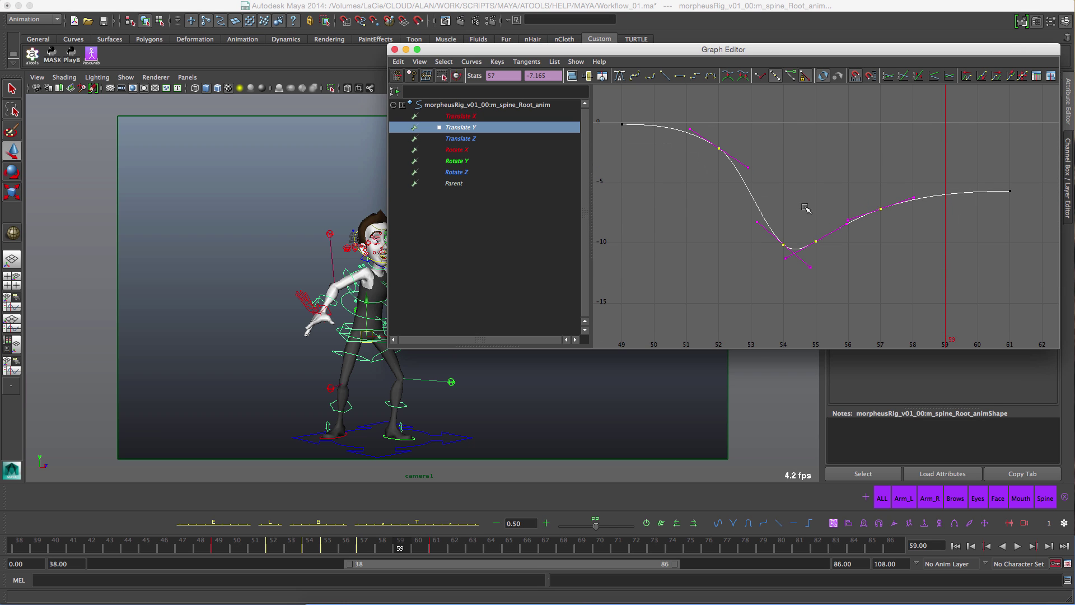
{"action": "left_click_drag", "start_coordinate": [595, 526], "coordinate": [640, 529]}
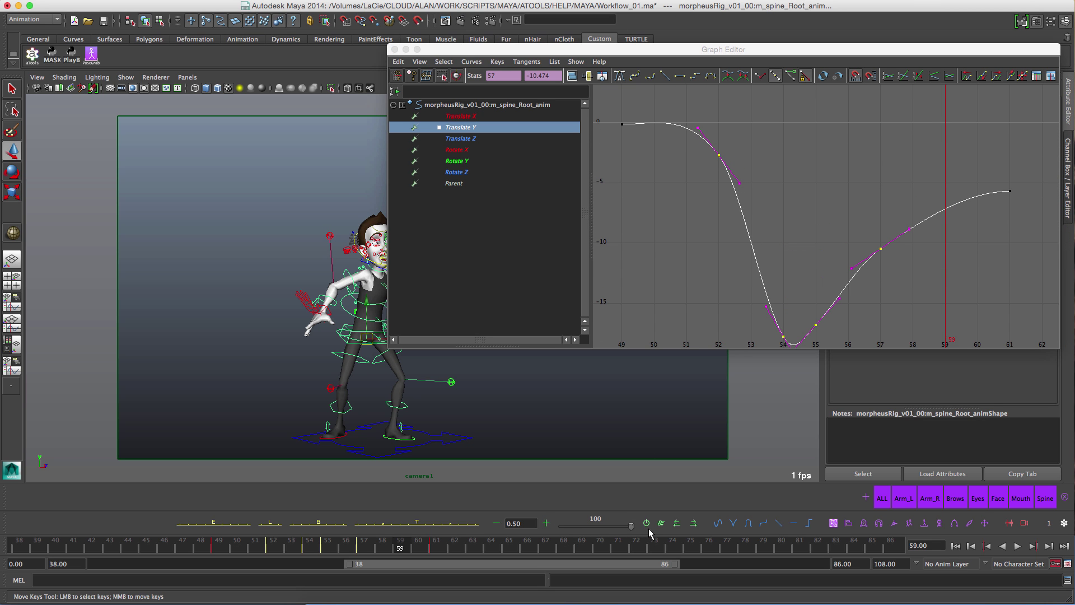
{"action": "key", "text": "z"}
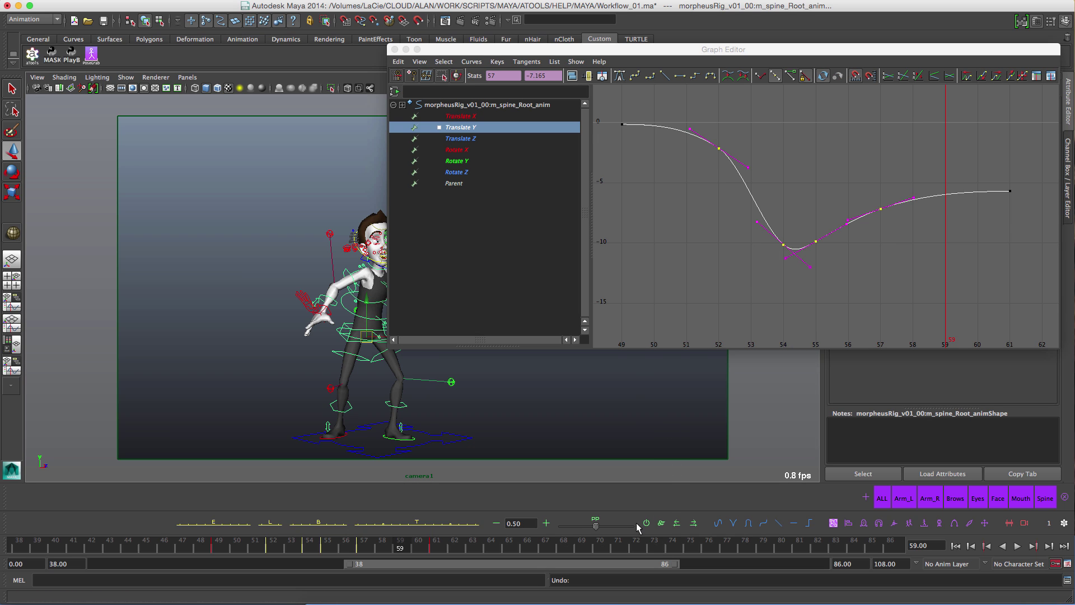
Step: Try flattening the Translate Y keys from frame 52 to 57 into a straight line with Pull Push, undo it and deselect the keys
{"action": "left_click_drag", "start_coordinate": [596, 530], "coordinate": [542, 534]}
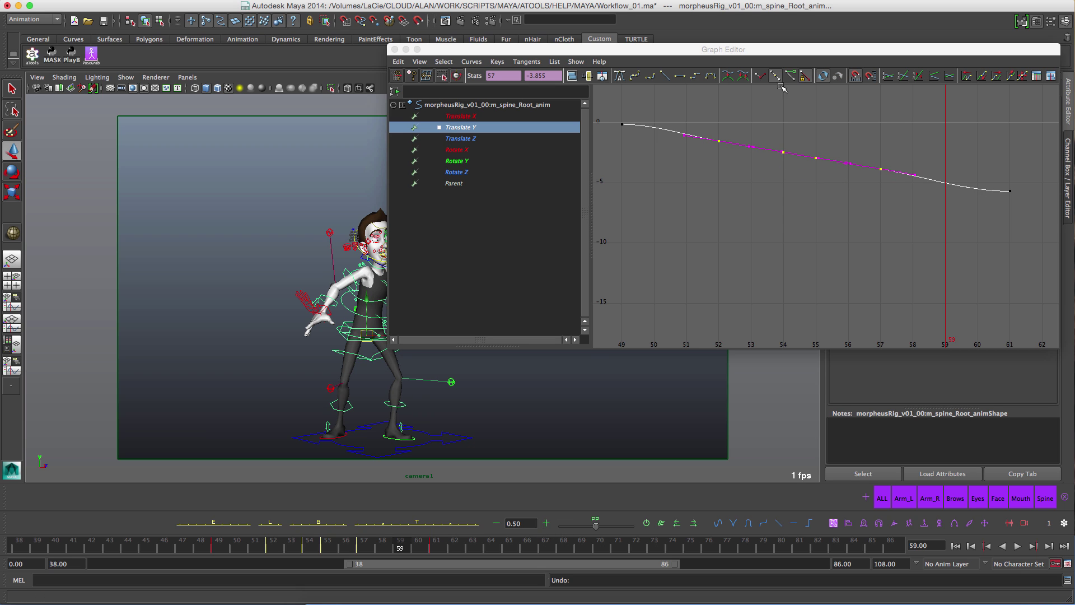
{"action": "key", "text": "z"}
{"action": "left_click", "coordinate": [764, 160]}
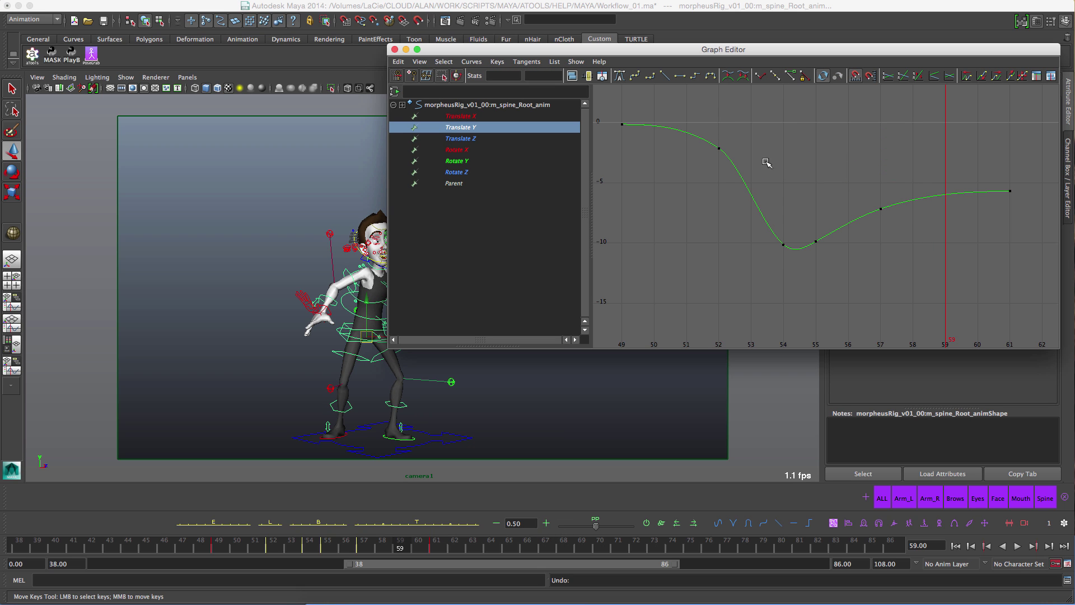
Step: Try Pull Push on only the Translate Y keys at frames 52, 55 and 57, undo it and deselect them
{"action": "left_click", "coordinate": [719, 148]}
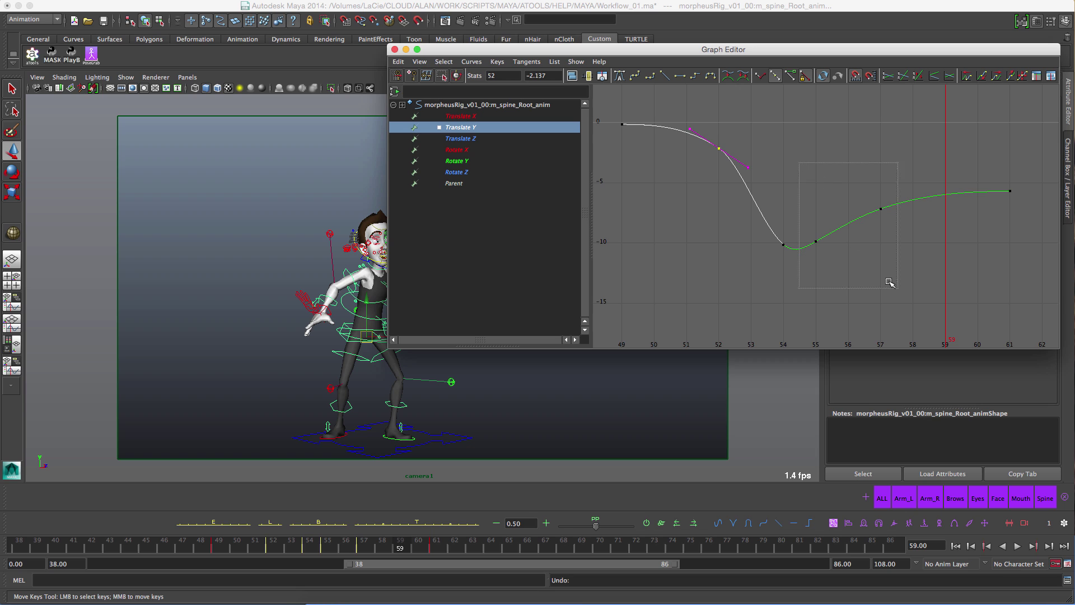
{"action": "left_click_drag", "start_coordinate": [903, 290], "coordinate": [924, 330], "text": "shift"}
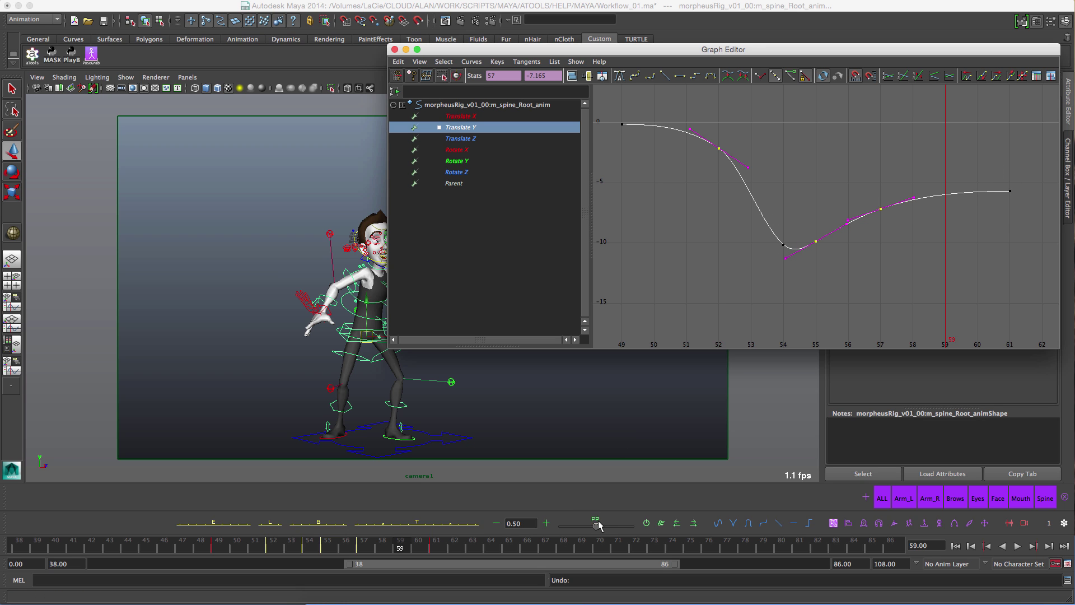
{"action": "left_click_drag", "start_coordinate": [595, 527], "coordinate": [492, 530]}
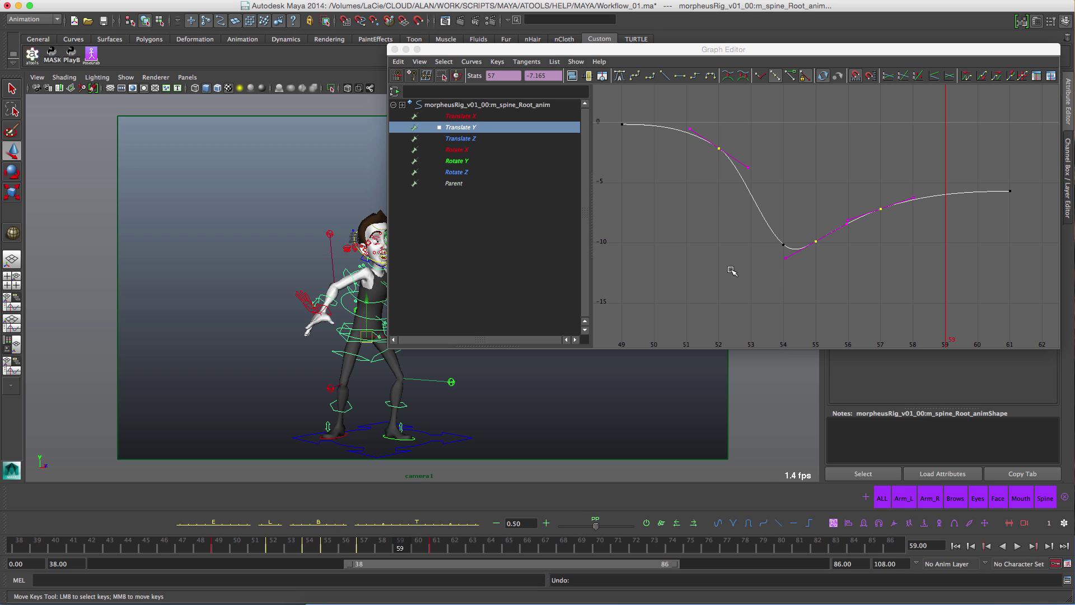
{"action": "key", "text": "ctrl+z"}
{"action": "left_click", "coordinate": [712, 234]}
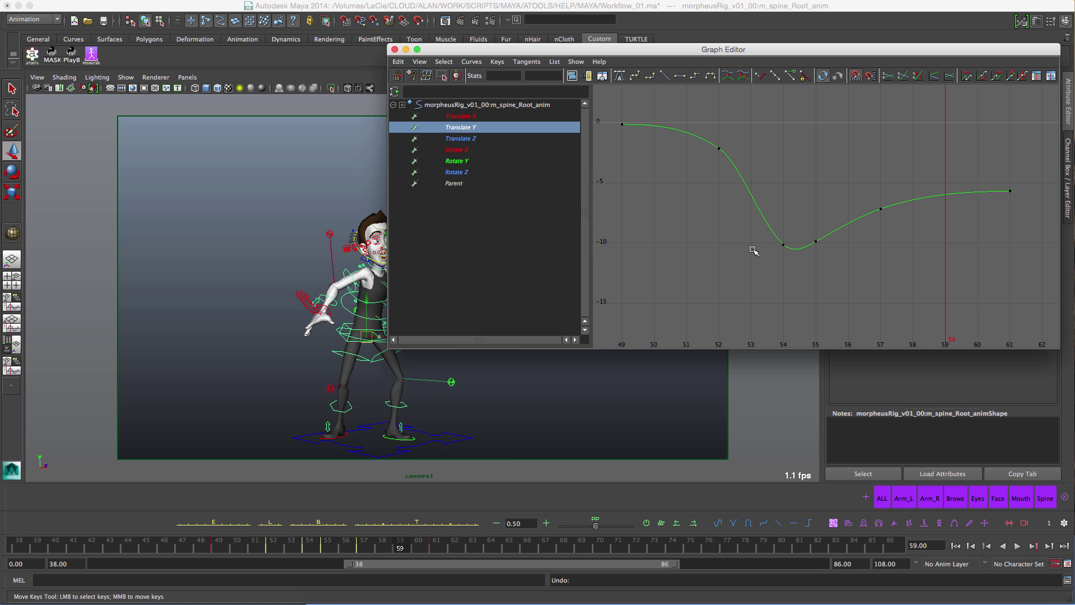
Step: Select all Translate Y keys, try a halfway linear tween at frame 59 and undo it
{"action": "left_click_drag", "start_coordinate": [933, 166], "coordinate": [946, 301]}
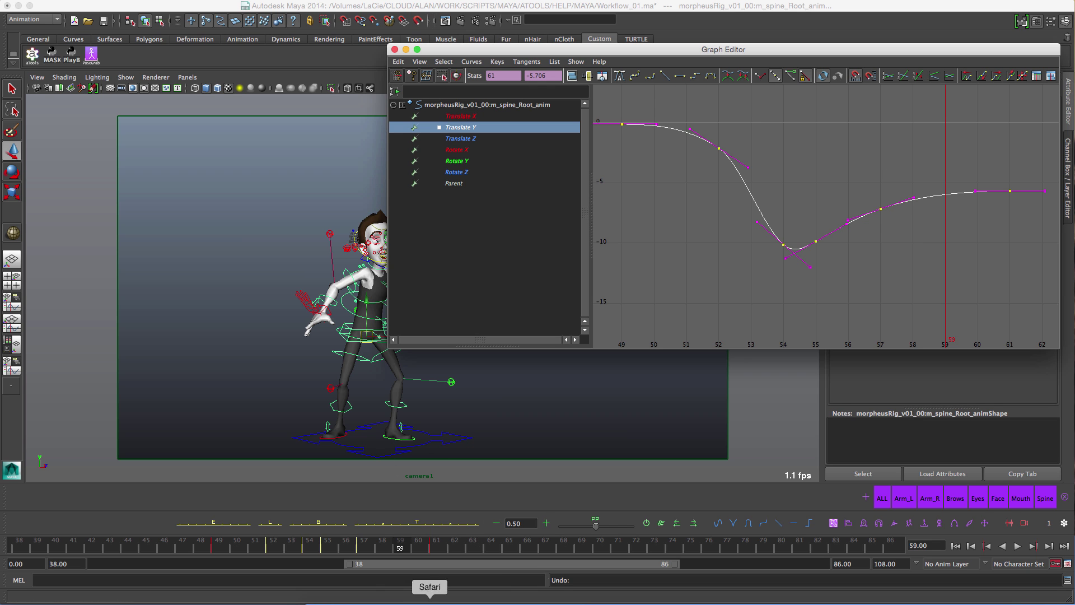
{"action": "right_click_drag", "start_coordinate": [864, 286], "coordinate": [894, 223], "text": "alt+shift"}
{"action": "middle_click_drag", "start_coordinate": [886, 217], "coordinate": [820, 222], "text": "alt"}
{"action": "key", "text": "f"}
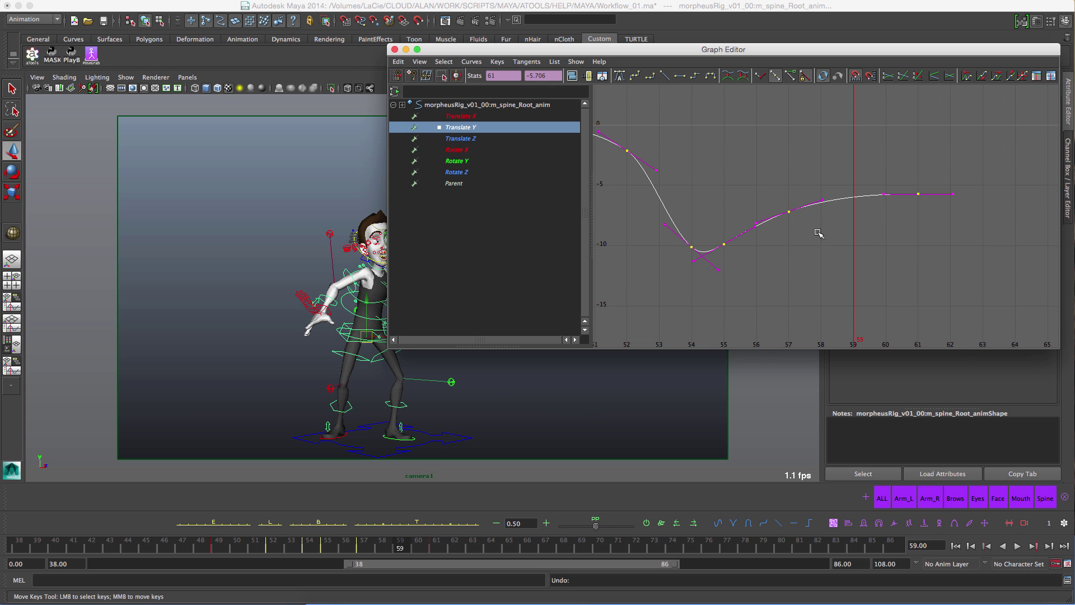
{"action": "left_click", "coordinate": [269, 525]}
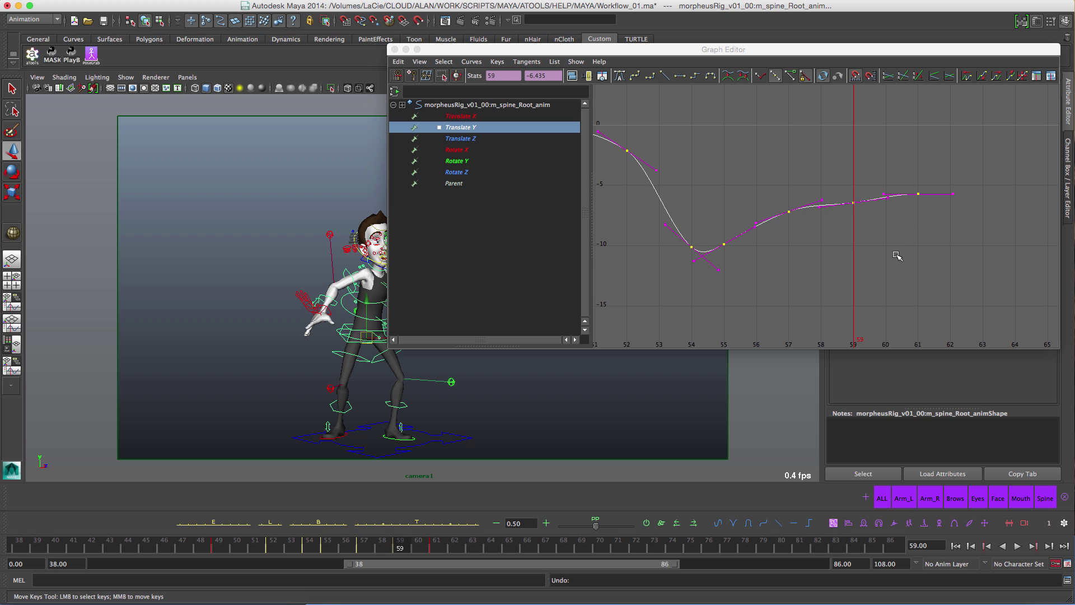
{"action": "left_click", "coordinate": [777, 281]}
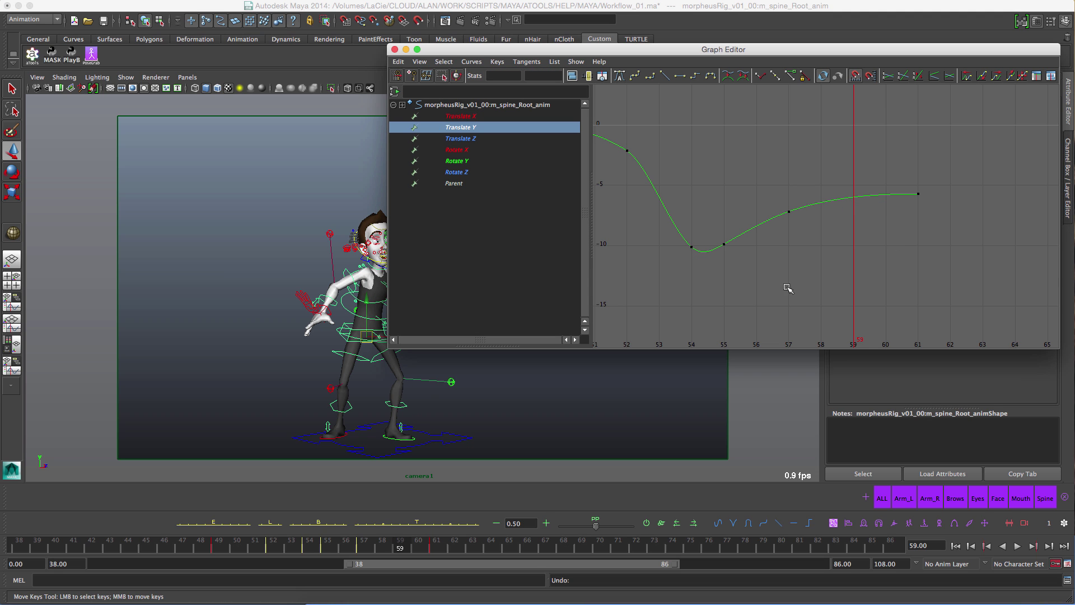
Step: Select all of the rig's controls, try a halfway linear tween at frame 59 and undo it
{"action": "left_click", "coordinate": [882, 497]}
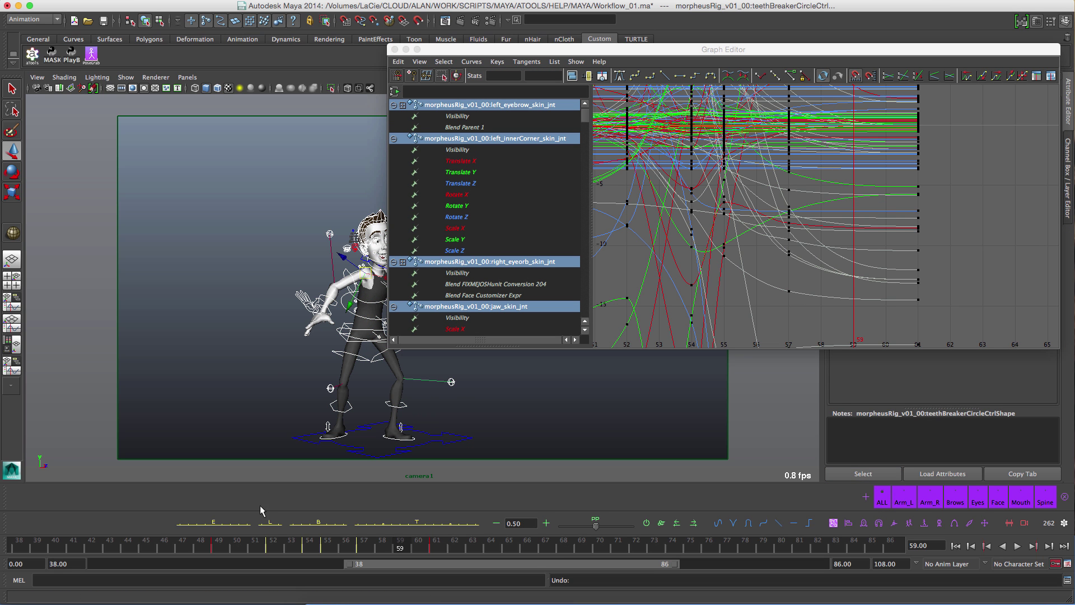
{"action": "left_click", "coordinate": [269, 526]}
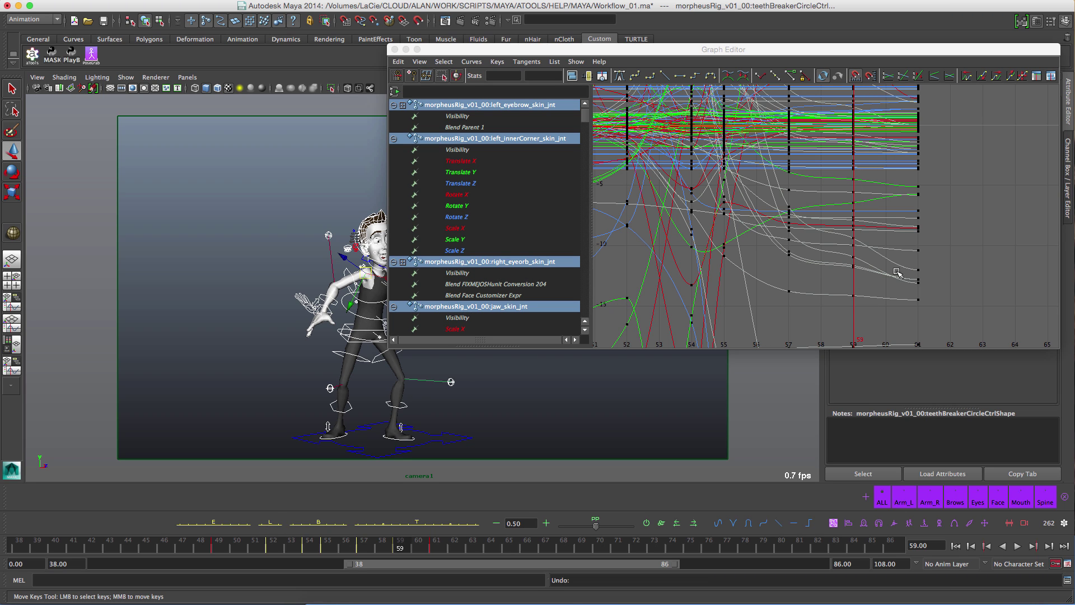
{"action": "key", "text": "ctrl+z"}
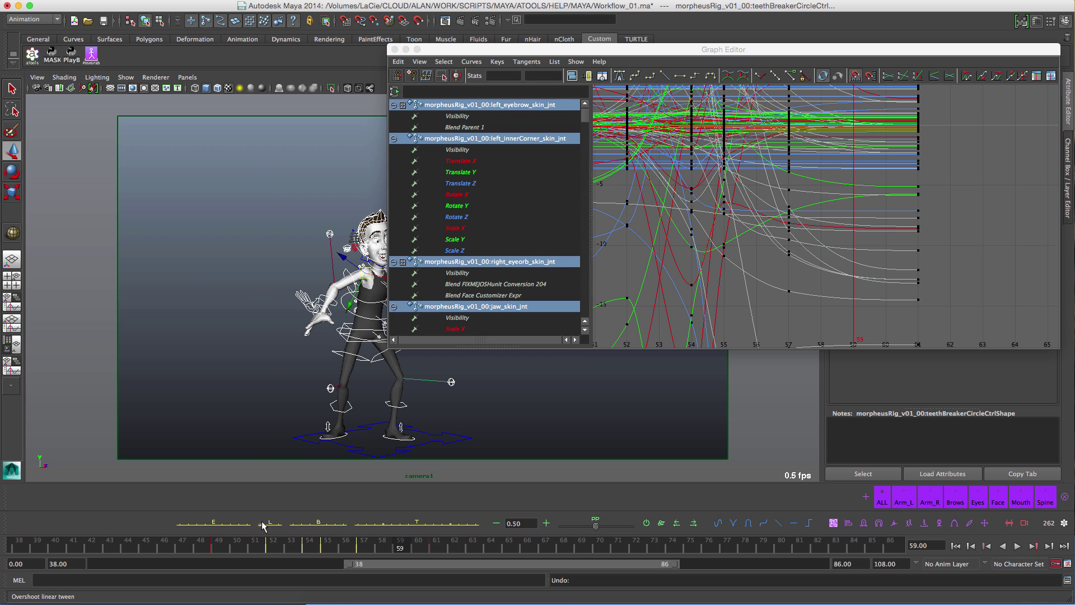
Step: Go to frame 65, past the last keyed pose, and play back the animation
{"action": "mouse_move", "coordinate": [404, 549]}
{"action": "left_mouse_down"}
{"action": "mouse_move", "coordinate": [522, 552]}
{"action": "mouse_move", "coordinate": [510, 550]}
{"action": "left_mouse_up"}
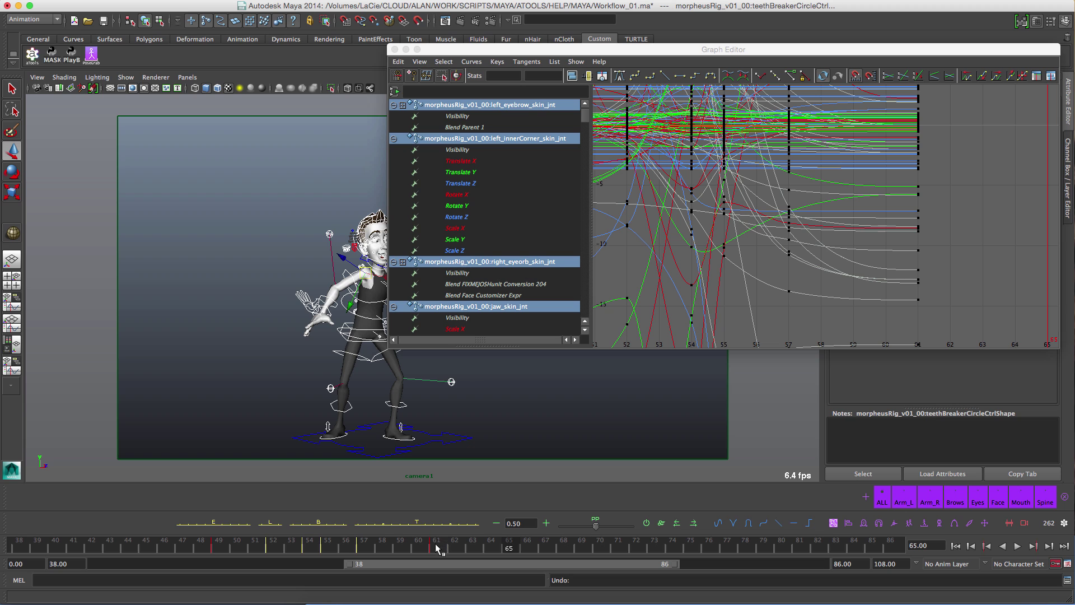
{"action": "key", "text": "alt+v"}
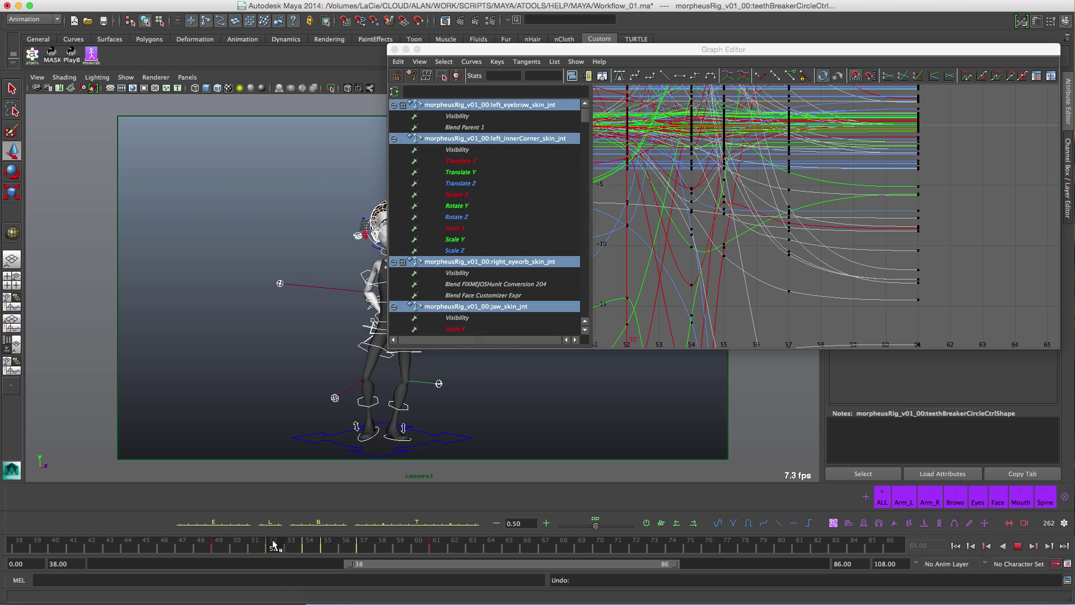
{"action": "key", "text": "alt+v"}
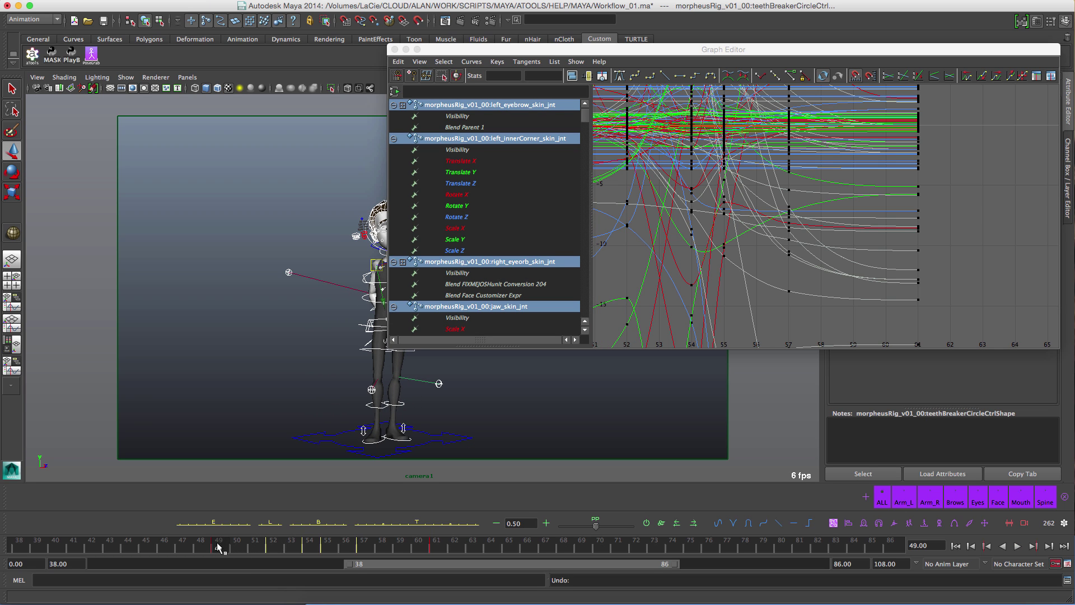
Step: Create an overshoot linear tween pose for all controls at frame 45 and inspect its keys in the curves
{"action": "left_click_drag", "start_coordinate": [218, 546], "coordinate": [145, 553]}
{"action": "middle_click_drag", "start_coordinate": [611, 202], "coordinate": [951, 208], "text": "alt"}
{"action": "middle_click_drag", "start_coordinate": [881, 188], "coordinate": [789, 157], "text": "alt"}
{"action": "mouse_move", "coordinate": [815, 153]}
{"action": "right_mouse_down", "text": "alt+shift"}
{"action": "mouse_move", "coordinate": [810, 243]}
{"action": "mouse_move", "coordinate": [807, 165]}
{"action": "right_mouse_up", "text": "alt+shift"}
{"action": "middle_click_drag", "start_coordinate": [777, 268], "coordinate": [741, 235], "text": "alt"}
{"action": "right_click_drag", "start_coordinate": [770, 291], "coordinate": [784, 237], "text": "alt+shift"}
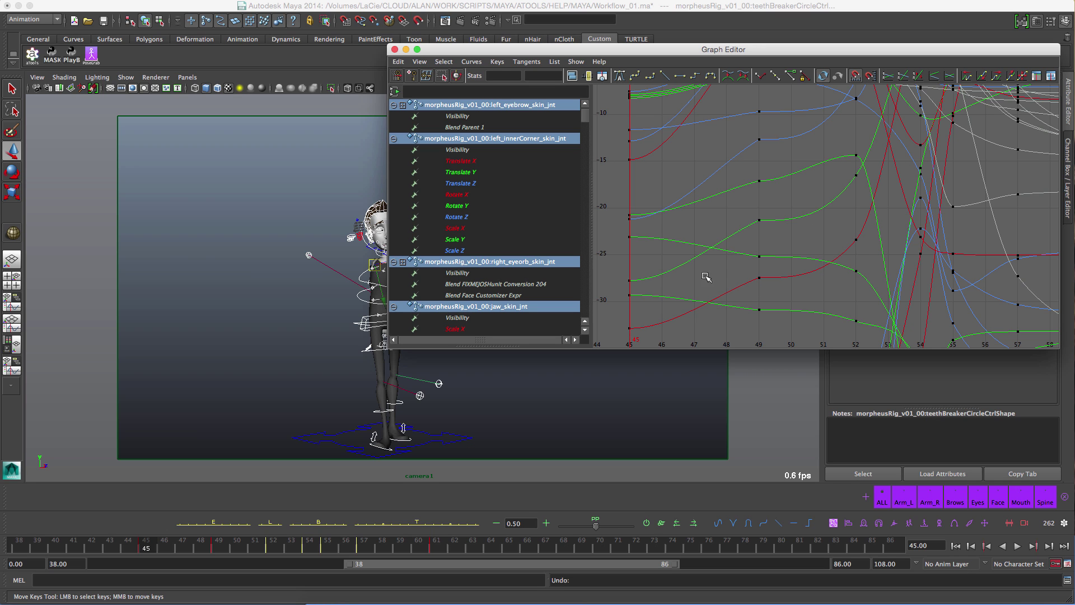
Step: Clear the Graph Editor from the character, create an overshoot linear tween pose at frame 65 and play back the animation
{"action": "mouse_move", "coordinate": [148, 549]}
{"action": "left_mouse_down"}
{"action": "mouse_move", "coordinate": [317, 555]}
{"action": "mouse_move", "coordinate": [146, 551]}
{"action": "left_mouse_up"}
{"action": "left_click_drag", "start_coordinate": [422, 49], "coordinate": [531, 44]}
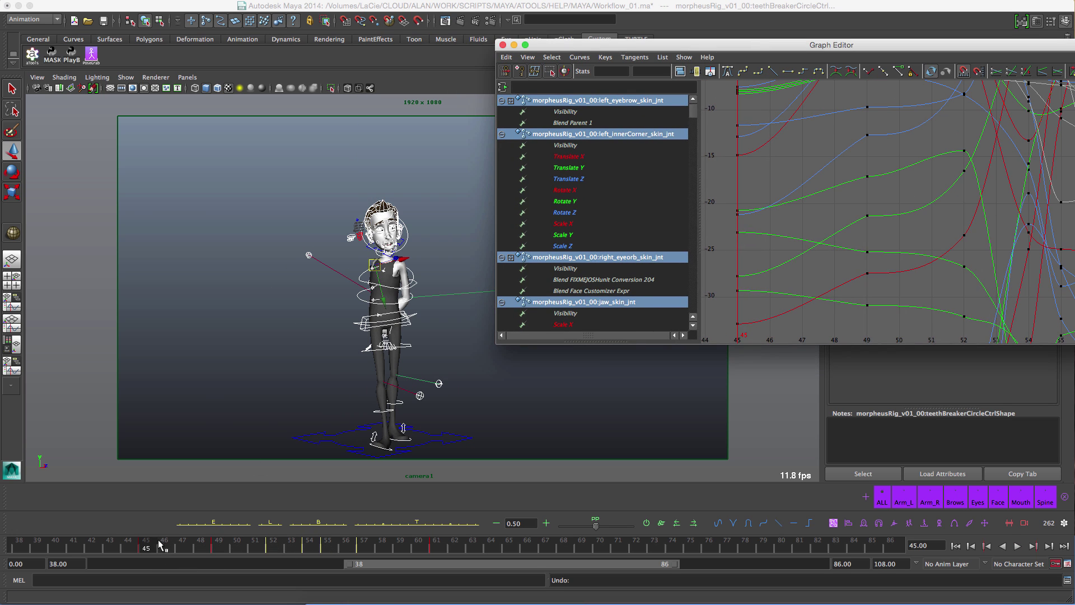
{"action": "left_click_drag", "start_coordinate": [161, 546], "coordinate": [508, 553]}
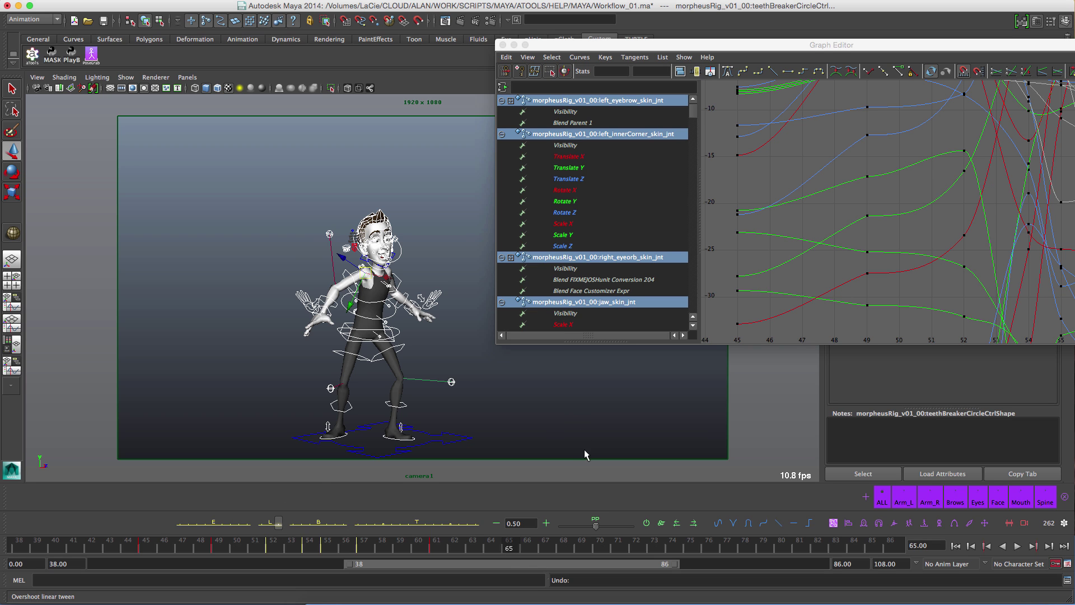
{"action": "key", "text": "alt+v"}
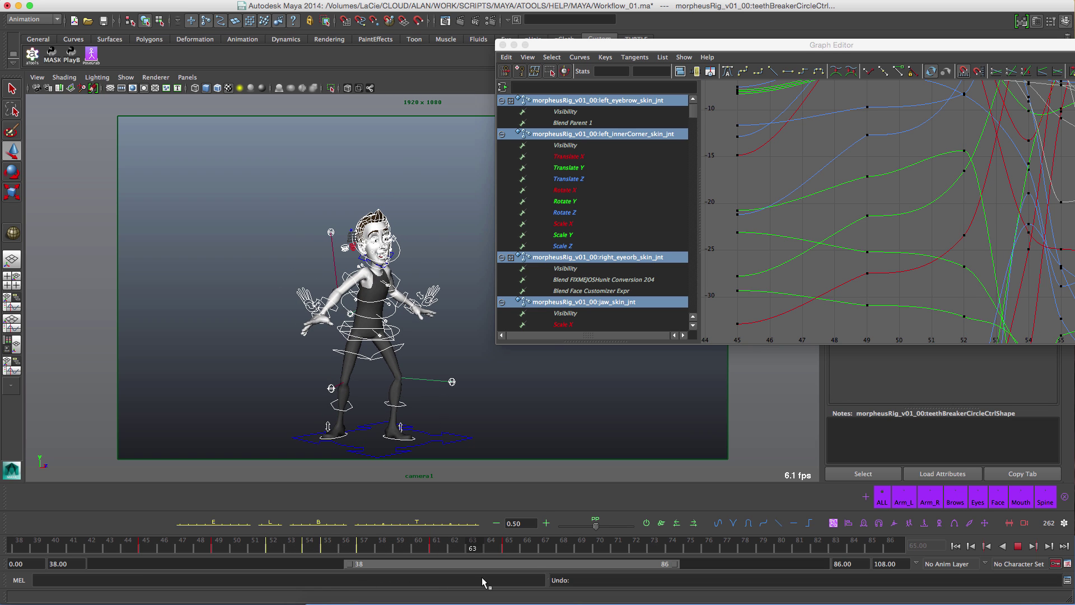
{"action": "key", "text": "alt+v"}
Step: Convert the keys across the whole timeline to linear tangents for all controls
{"action": "middle_click_drag", "start_coordinate": [1012, 216], "coordinate": [844, 166], "text": "alt"}
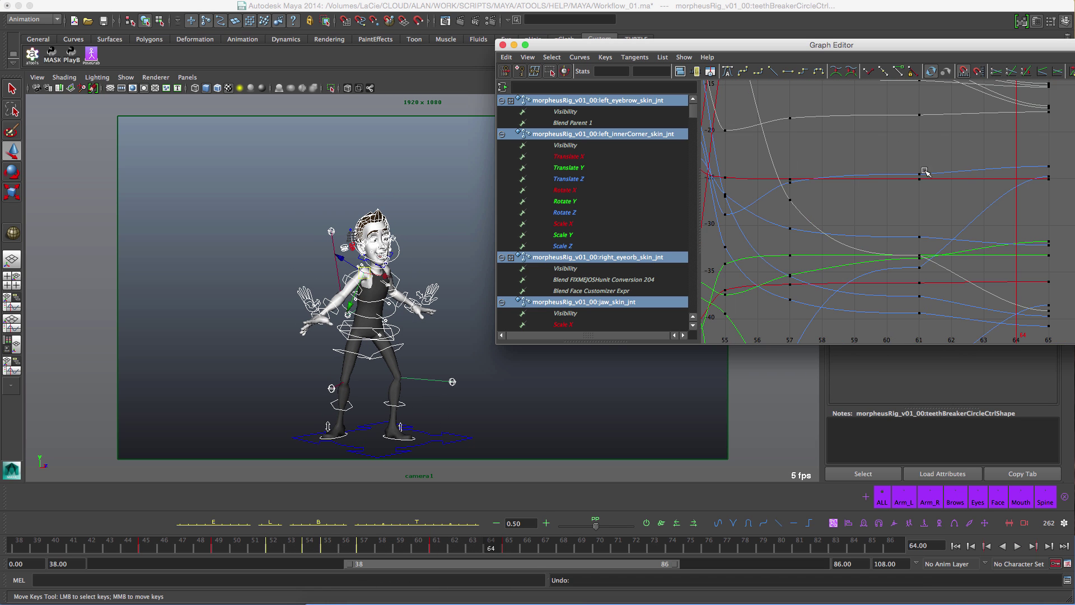
{"action": "middle_click_drag", "start_coordinate": [926, 173], "coordinate": [854, 183], "text": "alt"}
{"action": "right_click_drag", "start_coordinate": [885, 272], "coordinate": [889, 231], "text": "alt+shift"}
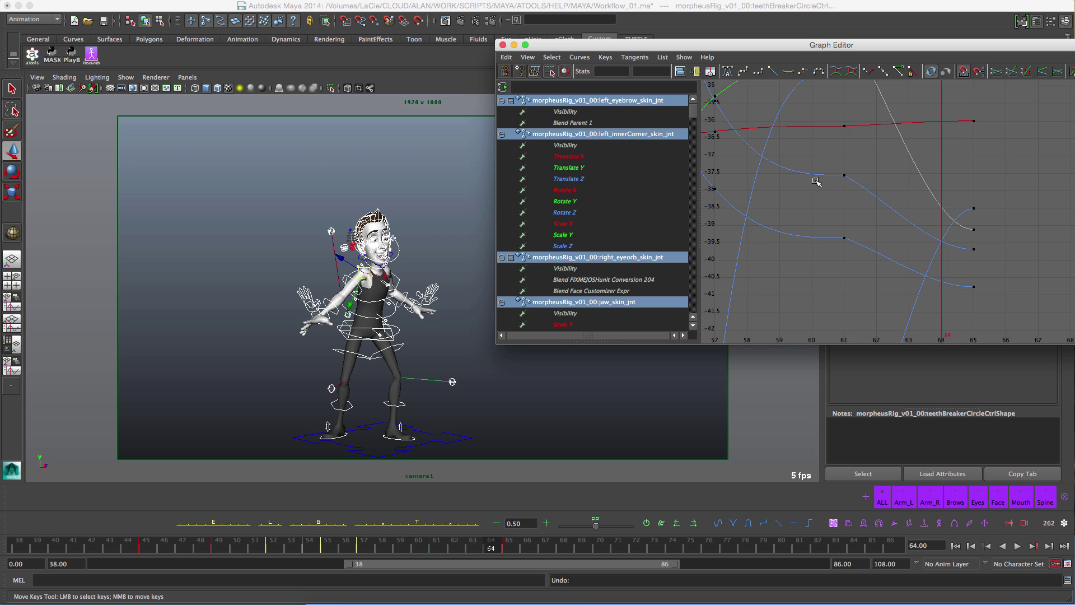
{"action": "middle_click_drag", "start_coordinate": [816, 179], "coordinate": [893, 204], "text": "alt"}
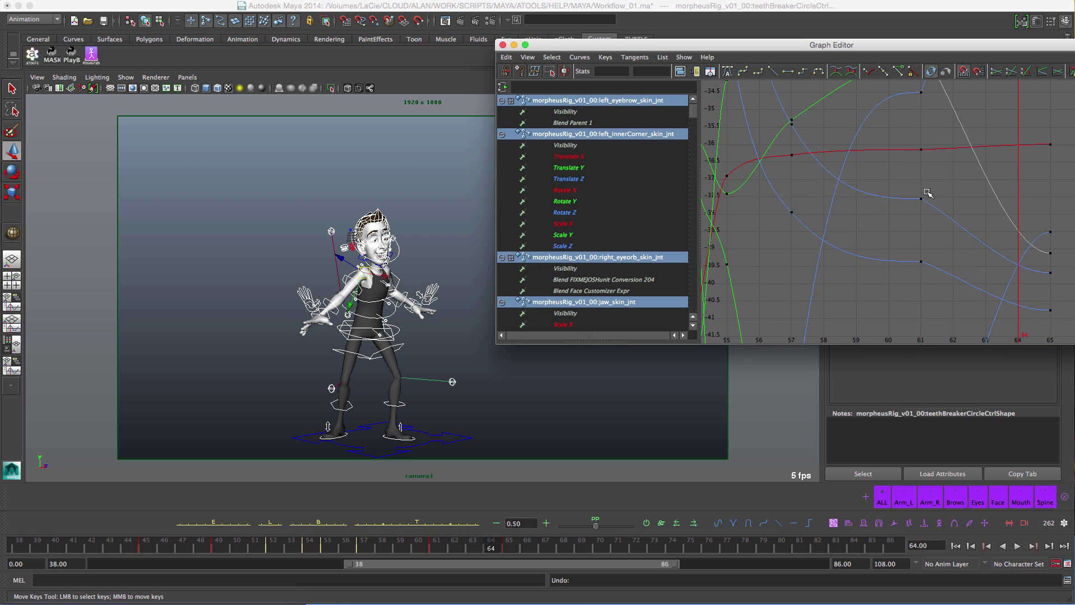
{"action": "double_click", "coordinate": [493, 551]}
{"action": "left_click", "coordinate": [778, 524]}
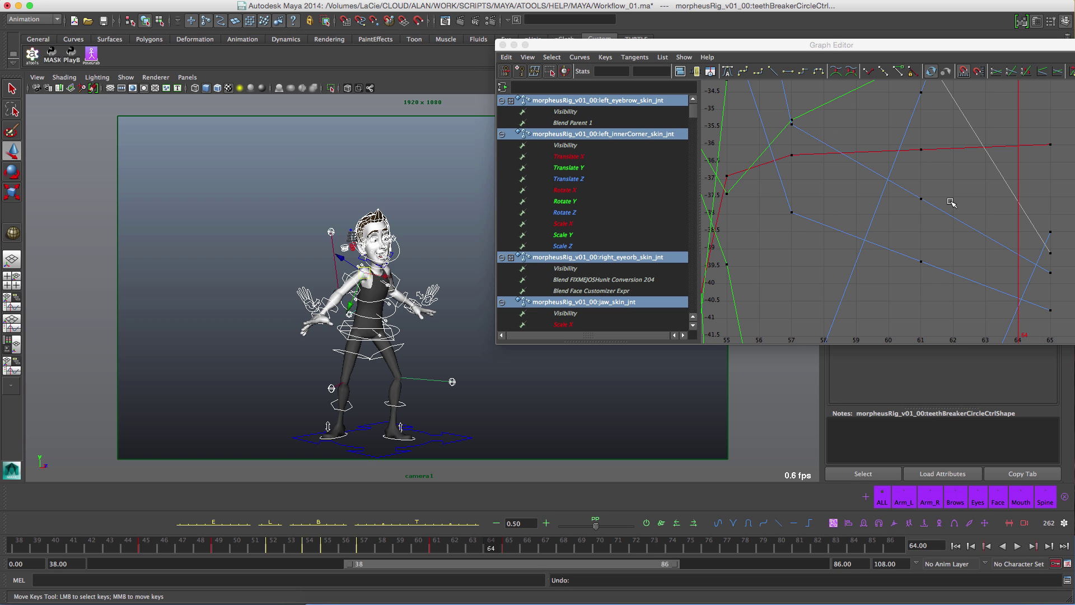
Step: Switch the key transform slider from Pull Push to Ease In Out mode
{"action": "right_click_drag", "start_coordinate": [952, 204], "coordinate": [907, 273], "text": "alt"}
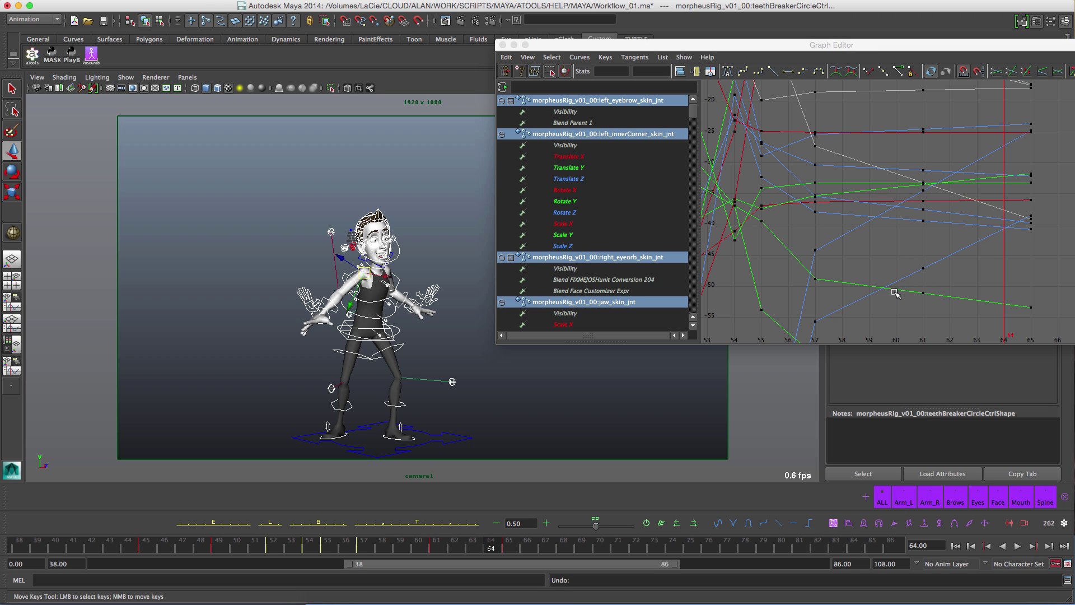
{"action": "right_click", "coordinate": [595, 525]}
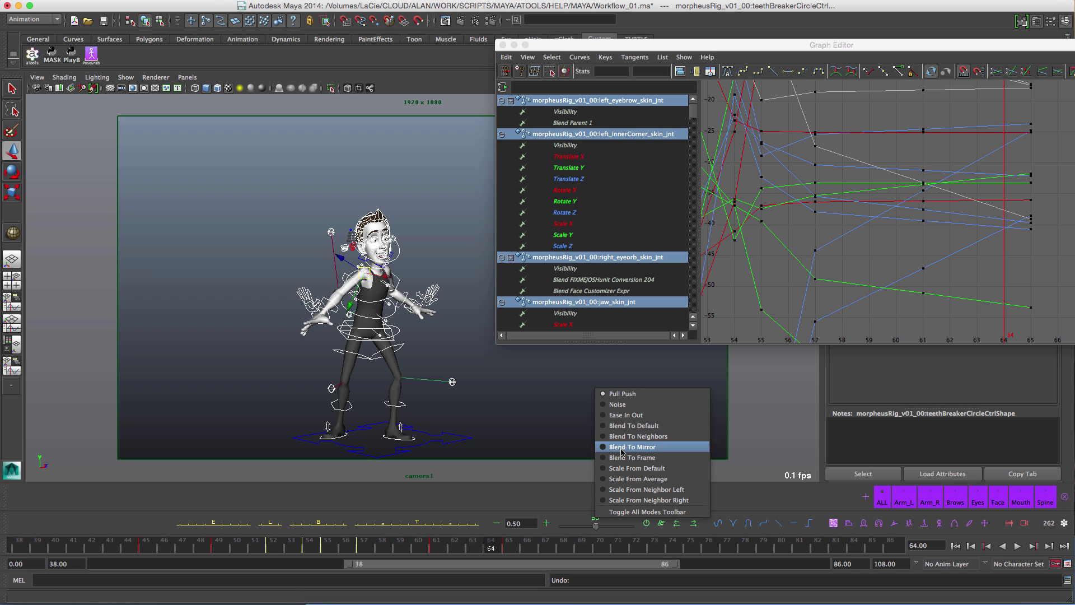
{"action": "left_click", "coordinate": [626, 415]}
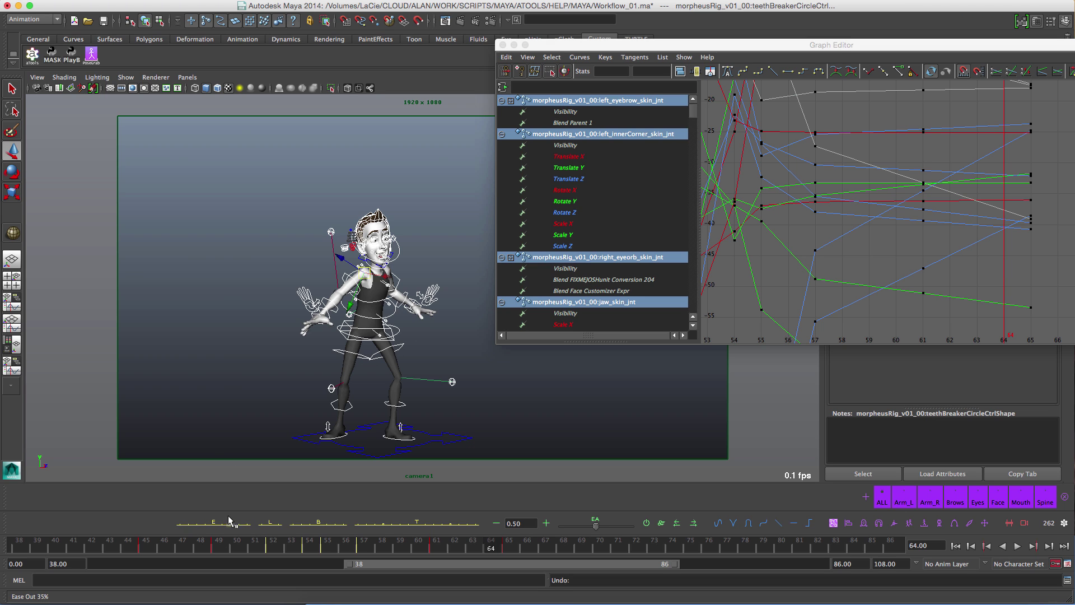
Step: Go to frame 61, select only the spine root control and frame its curves in the Graph Editor
{"action": "left_click_drag", "start_coordinate": [491, 540], "coordinate": [439, 538]}
{"action": "left_click", "coordinate": [403, 324]}
{"action": "left_click", "coordinate": [350, 326]}
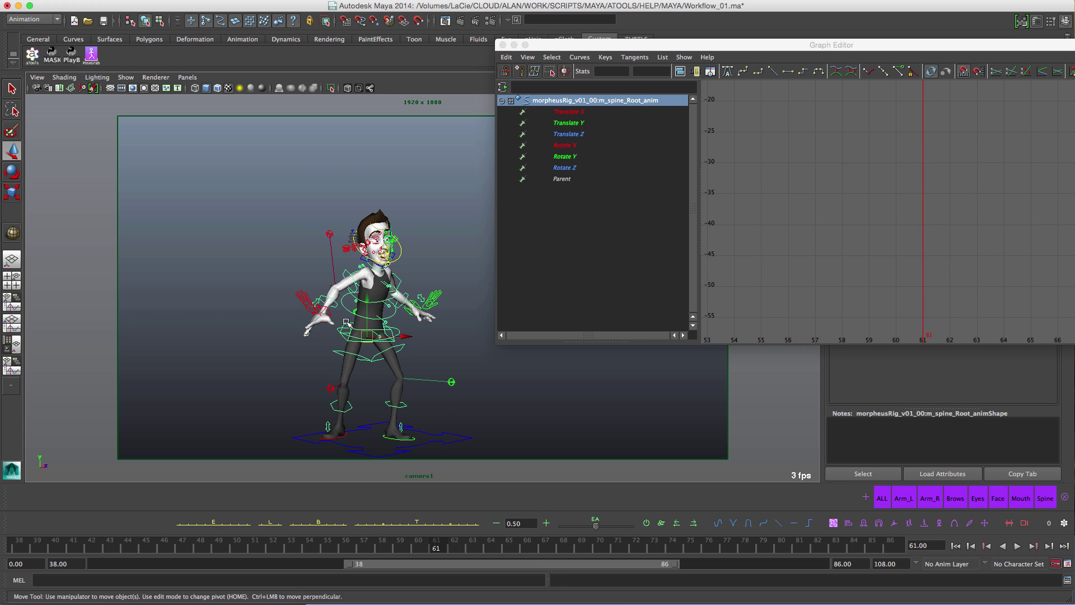
{"action": "left_click", "coordinate": [872, 210]}
{"action": "key", "text": "f"}
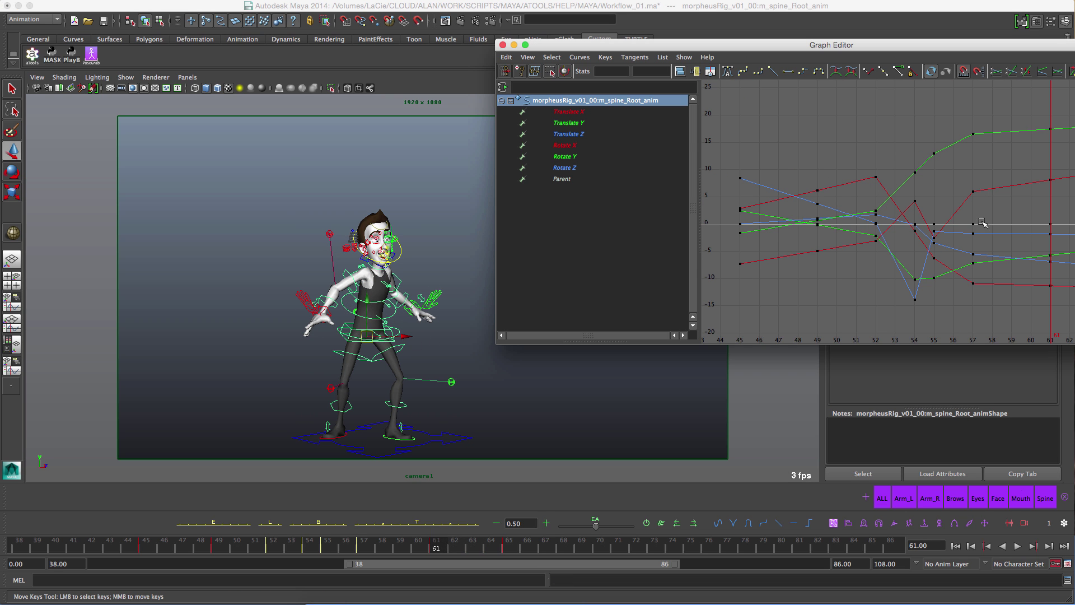
{"action": "middle_click_drag", "start_coordinate": [979, 230], "coordinate": [929, 231], "text": "alt"}
{"action": "right_click_drag", "start_coordinate": [930, 231], "coordinate": [907, 208], "text": "alt+shift"}
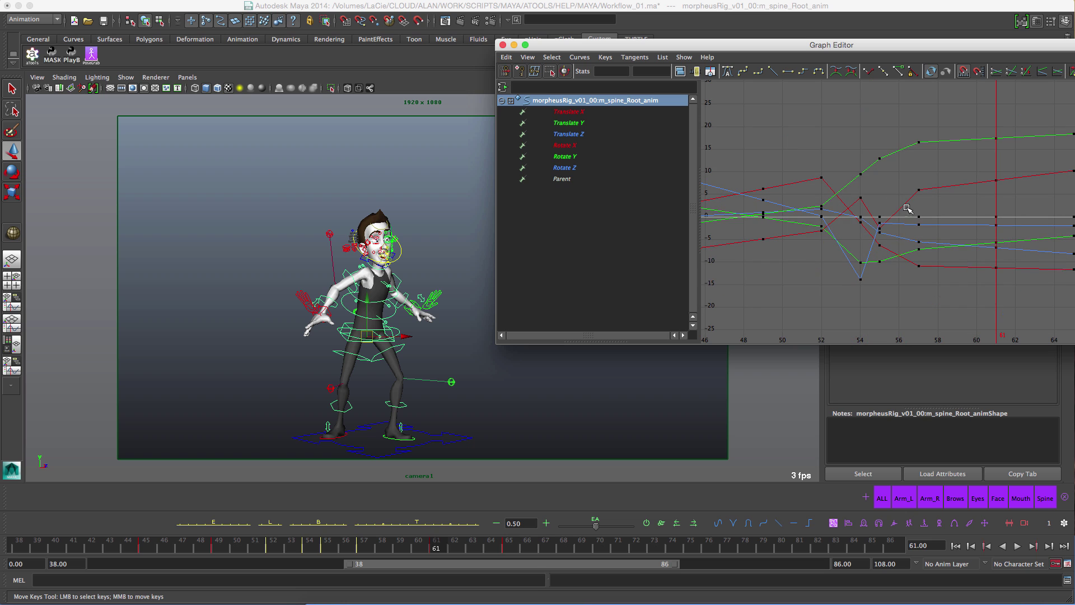
Step: Isolate the spine root's Translate Y curve in the Graph Editor and convert its keys to auto tangents
{"action": "left_click", "coordinate": [573, 123]}
{"action": "middle_click_drag", "start_coordinate": [843, 240], "coordinate": [889, 201], "text": "alt"}
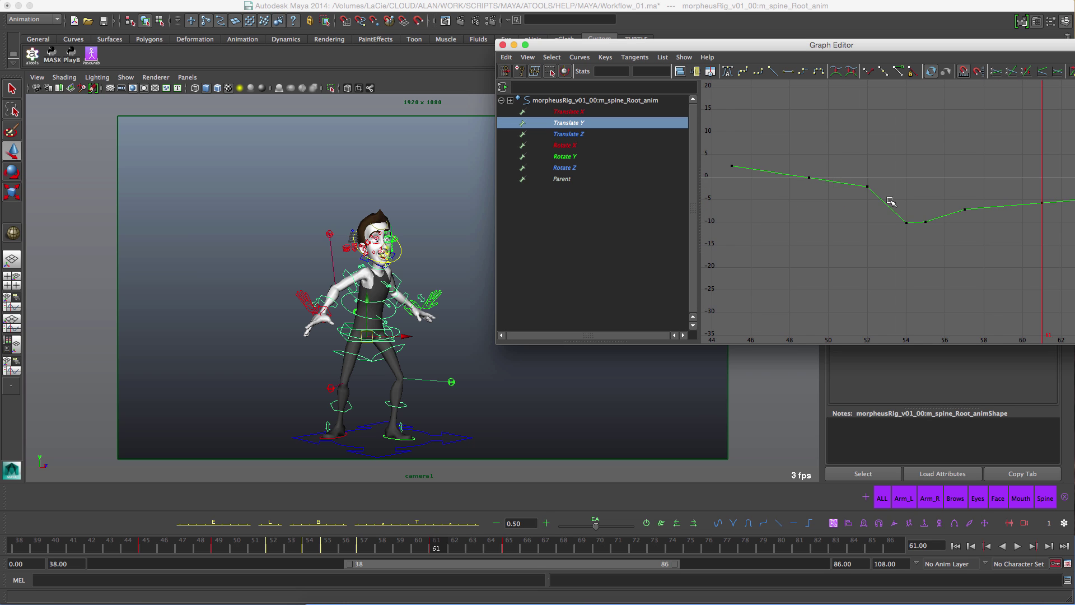
{"action": "right_click_drag", "start_coordinate": [906, 210], "coordinate": [901, 187], "text": "alt+shift"}
{"action": "middle_click_drag", "start_coordinate": [966, 231], "coordinate": [899, 223], "text": "alt"}
{"action": "right_click_drag", "start_coordinate": [900, 223], "coordinate": [924, 194], "text": "alt+shift"}
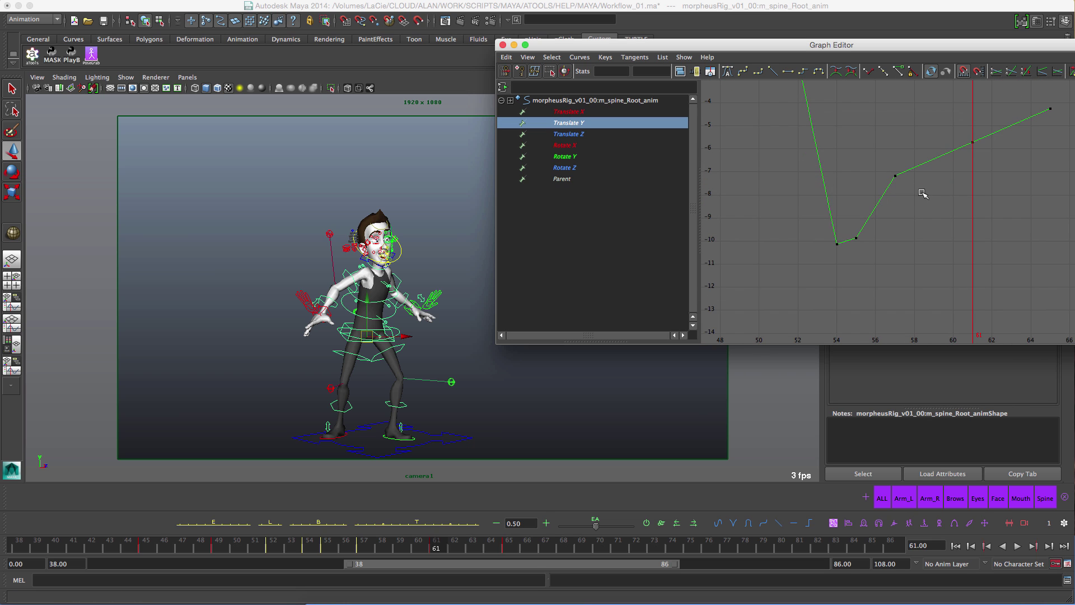
{"action": "middle_click_drag", "start_coordinate": [956, 190], "coordinate": [906, 238], "text": "alt"}
{"action": "left_click_drag", "start_coordinate": [960, 148], "coordinate": [795, 294]}
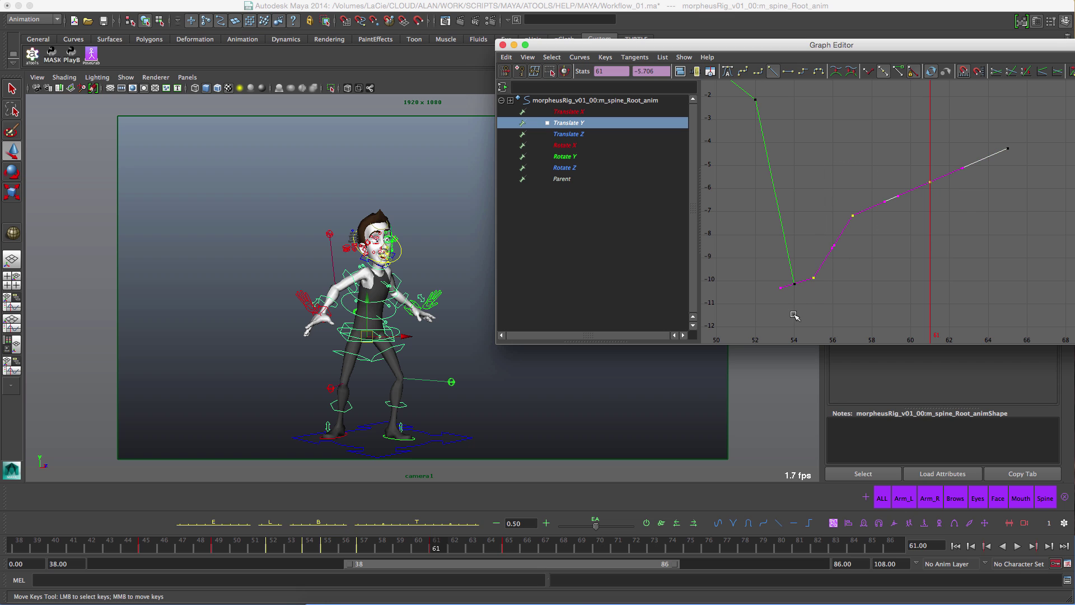
{"action": "left_click", "coordinate": [945, 215]}
{"action": "left_click_drag", "start_coordinate": [946, 163], "coordinate": [955, 228]}
{"action": "left_click", "coordinate": [748, 529]}
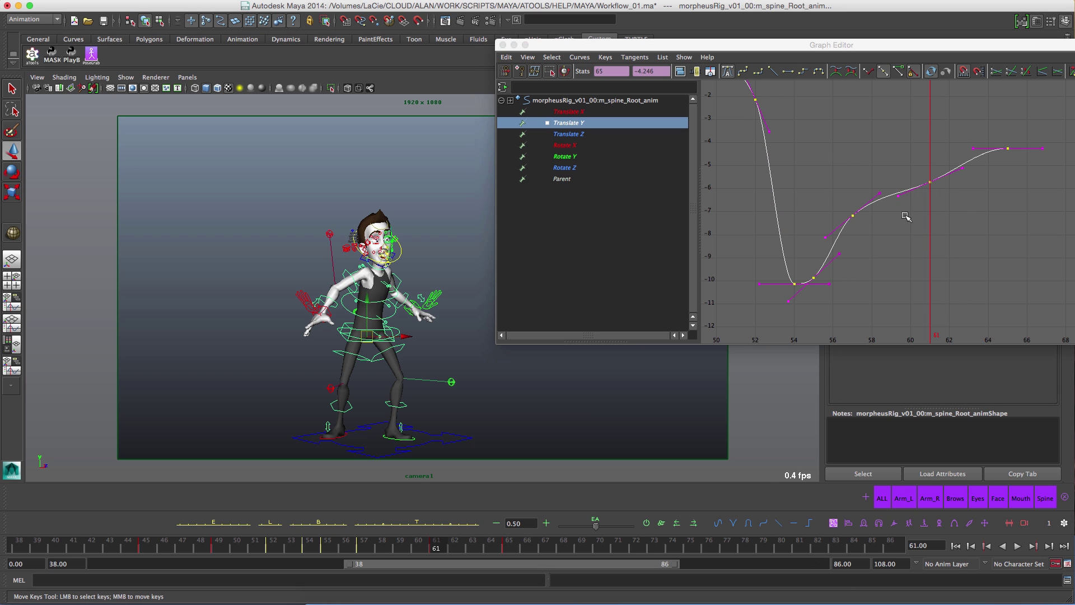
Step: Try easing the Translate Y keys at frames 55, 57 and 61 in both directions with the Ease In Out slider, and undo it
{"action": "left_click", "coordinate": [825, 277]}
{"action": "left_click_drag", "start_coordinate": [812, 304], "coordinate": [972, 127]}
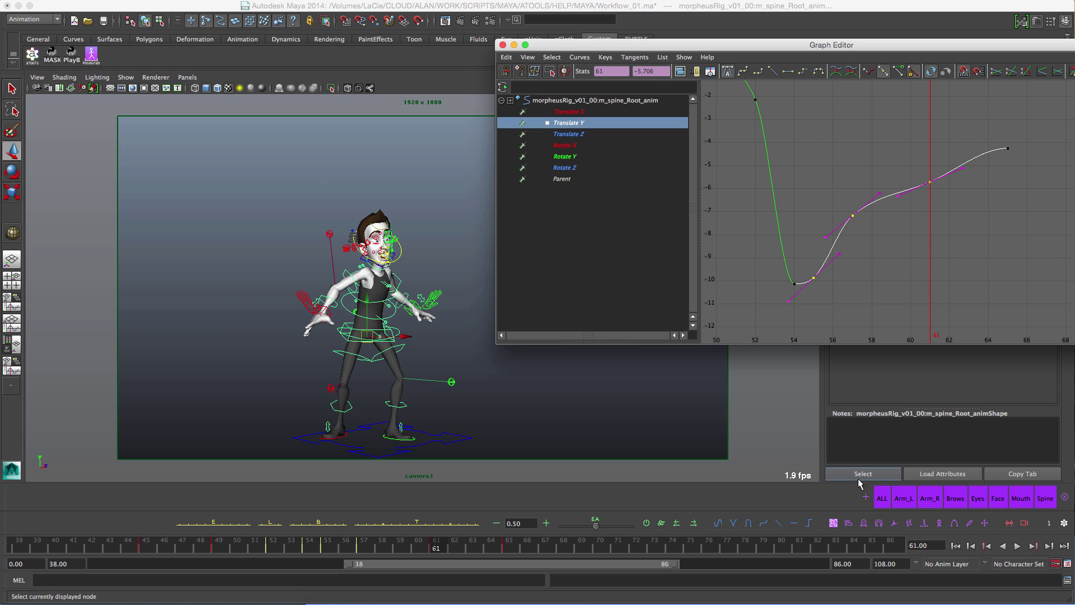
{"action": "left_click", "coordinate": [597, 529]}
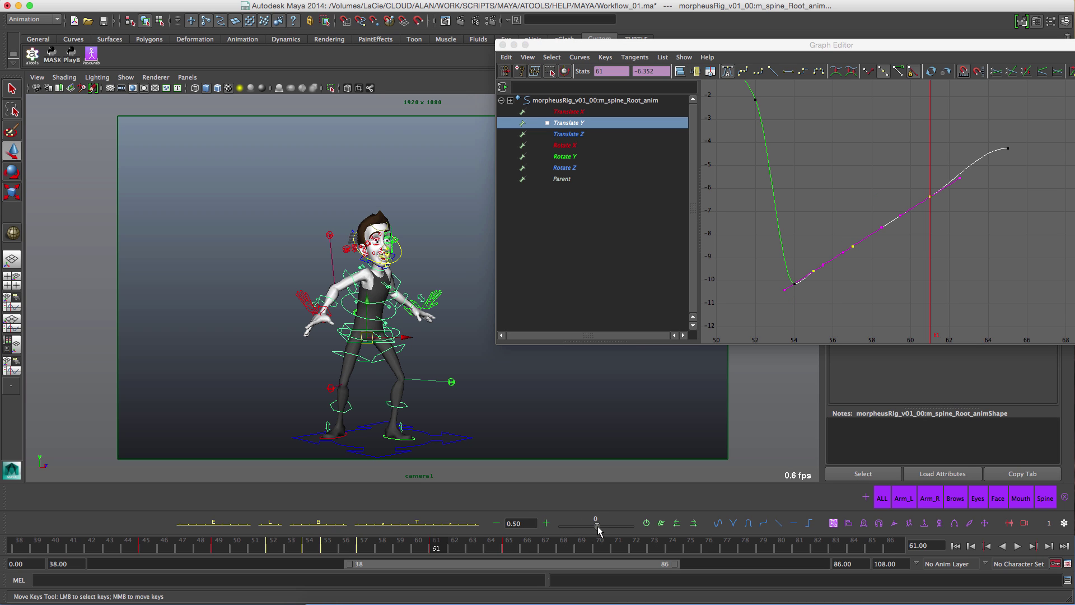
{"action": "left_click_drag", "start_coordinate": [598, 530], "coordinate": [624, 534]}
{"action": "left_click_drag", "start_coordinate": [620, 538], "coordinate": [583, 539]}
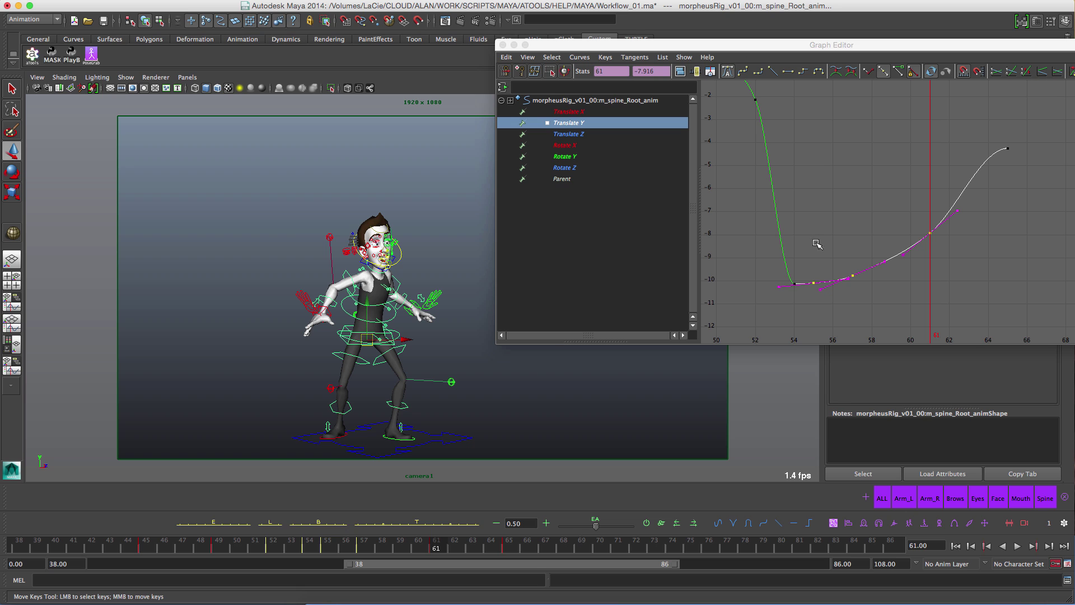
{"action": "key", "text": "ctrl+z"}
{"action": "left_click", "coordinate": [918, 255]}
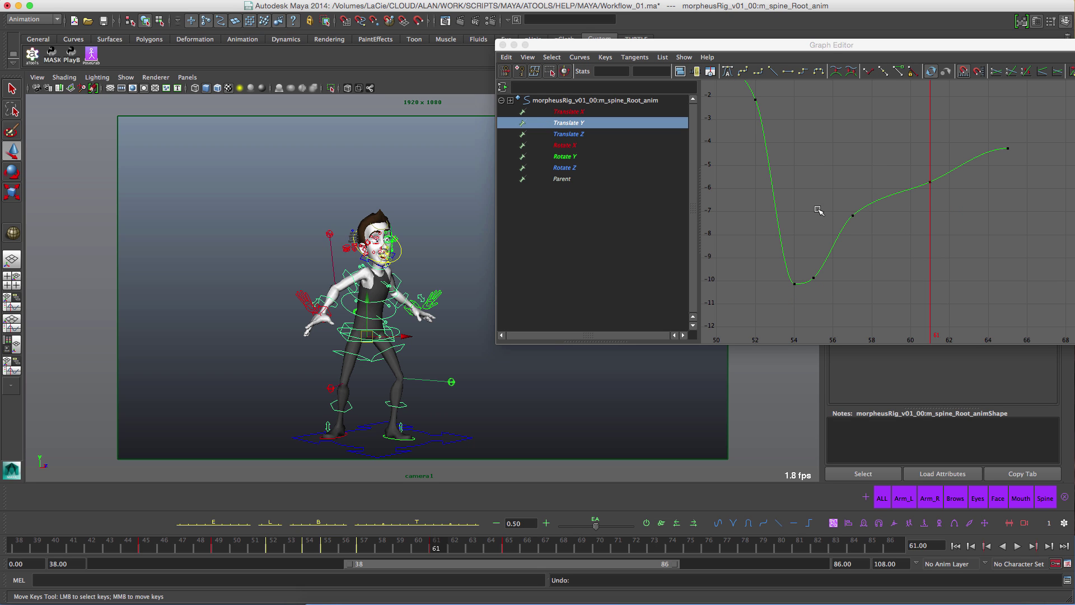
Step: Try the Ease In Out slider on the Translate Y keys from frame 49 to 61, undo it and deselect the keys
{"action": "right_click_drag", "start_coordinate": [859, 153], "coordinate": [811, 216], "text": "alt+shift"}
{"action": "right_click_drag", "start_coordinate": [946, 228], "coordinate": [875, 157], "text": "alt+shift"}
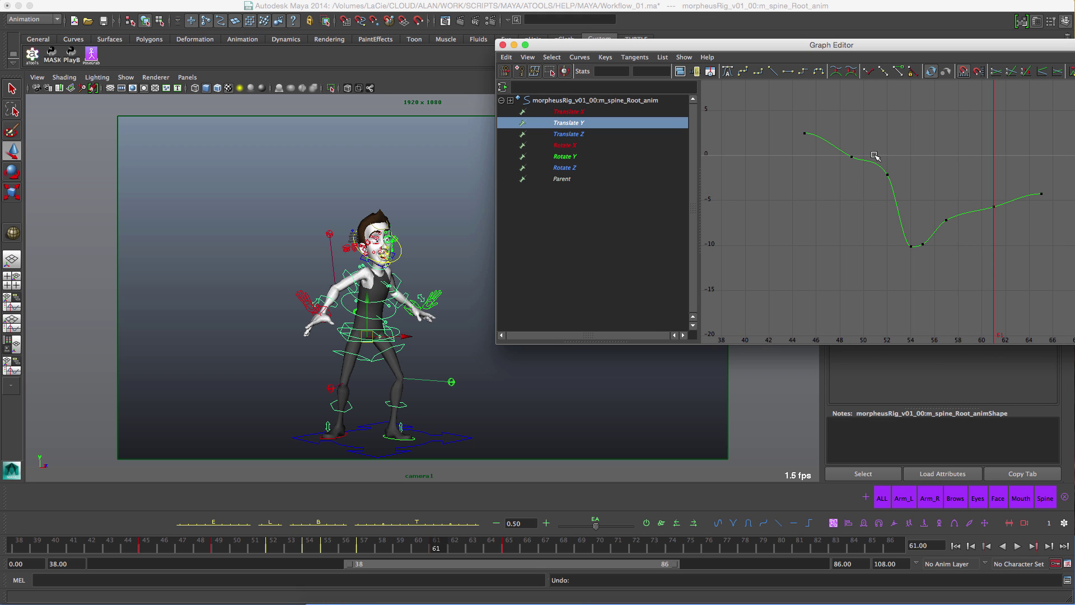
{"action": "left_click_drag", "start_coordinate": [843, 138], "coordinate": [997, 263]}
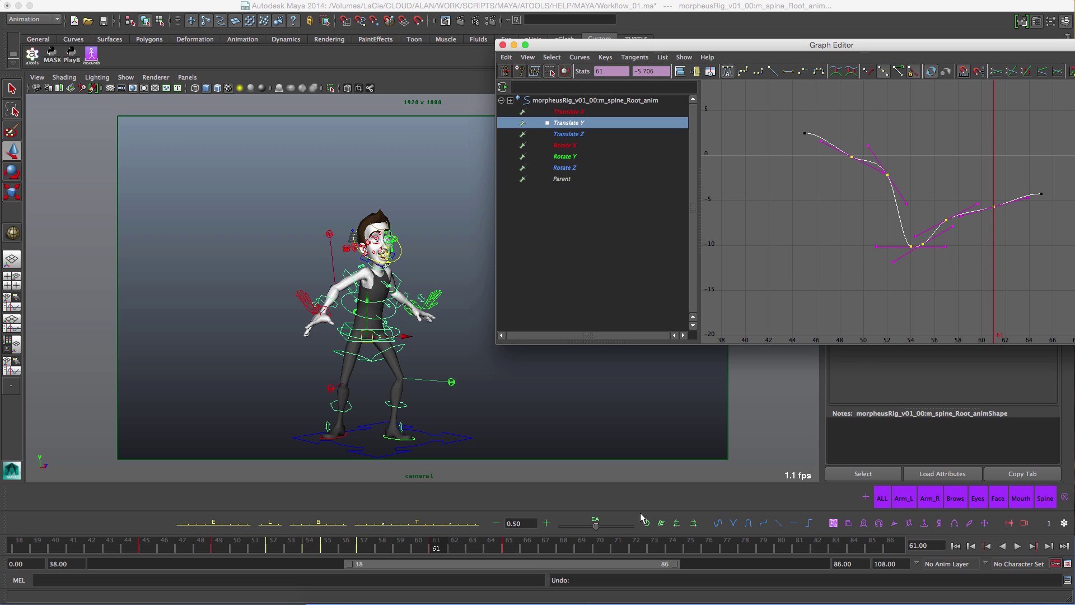
{"action": "mouse_move", "coordinate": [596, 529]}
{"action": "left_mouse_down"}
{"action": "mouse_move", "coordinate": [613, 530]}
{"action": "mouse_move", "coordinate": [580, 529]}
{"action": "left_mouse_up"}
{"action": "key", "text": "ctrl+z"}
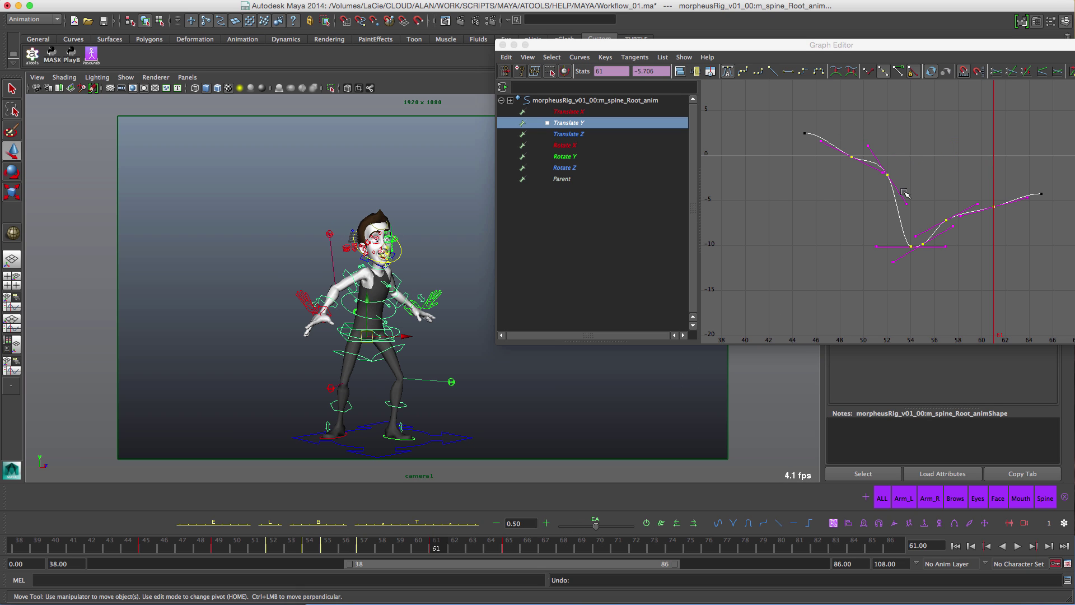
{"action": "left_click", "coordinate": [960, 267]}
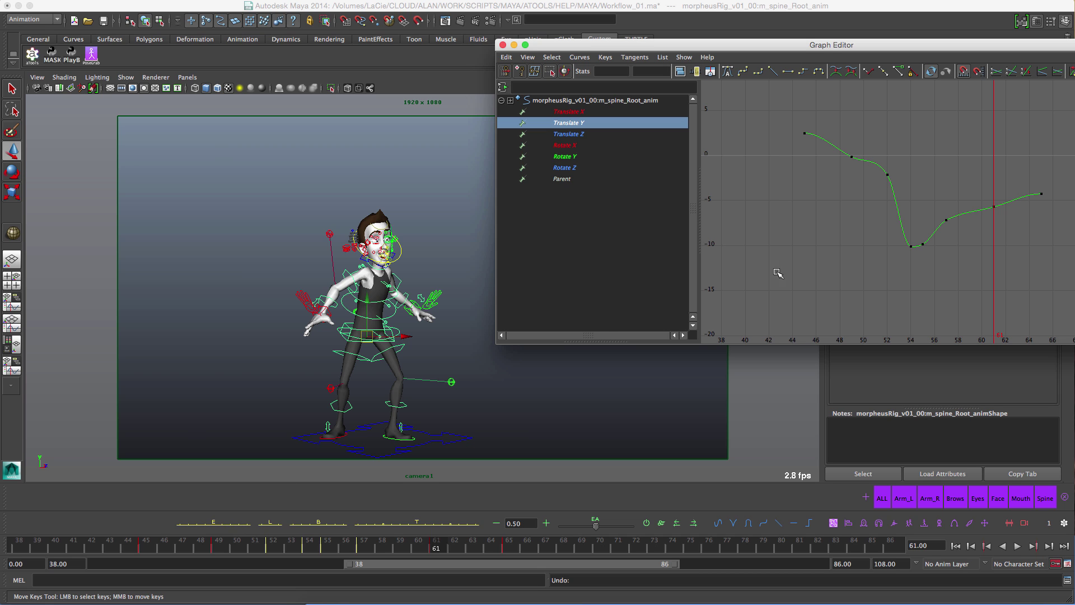
Step: Delete the Translate Y key at frame 61
{"action": "middle_click_drag", "start_coordinate": [973, 218], "coordinate": [877, 224], "text": "alt"}
{"action": "right_click_drag", "start_coordinate": [897, 222], "coordinate": [899, 211], "text": "alt+shift"}
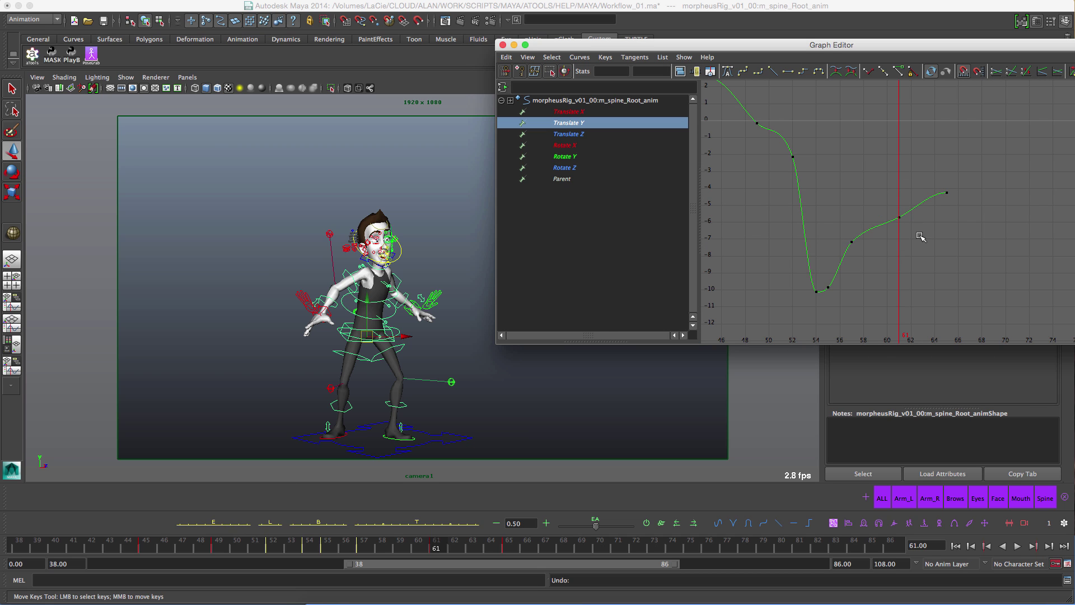
{"action": "left_click_drag", "start_coordinate": [878, 199], "coordinate": [926, 306]}
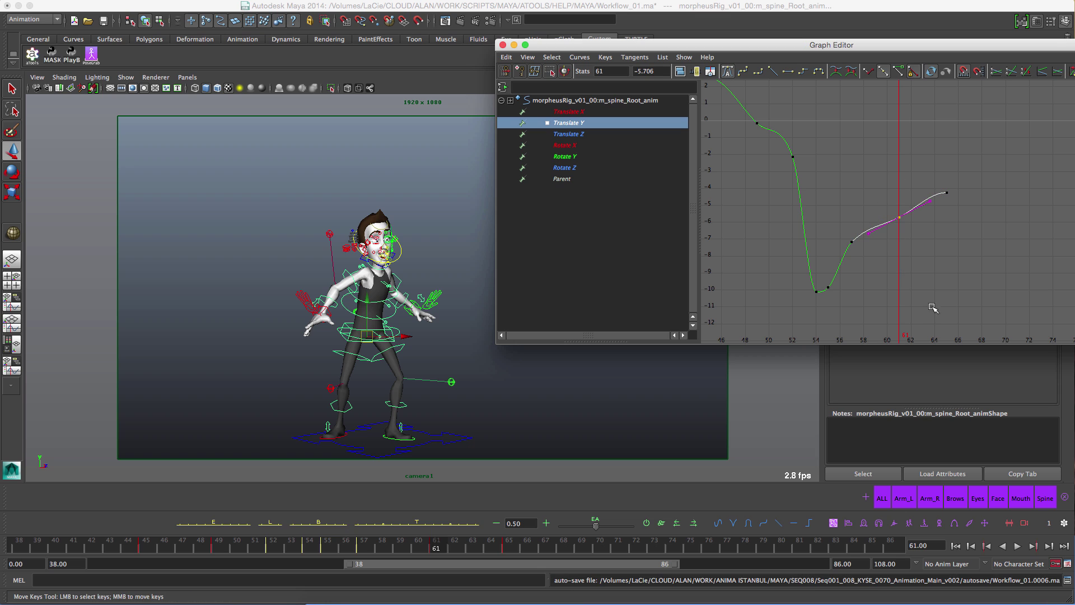
{"action": "key", "text": "Delete"}
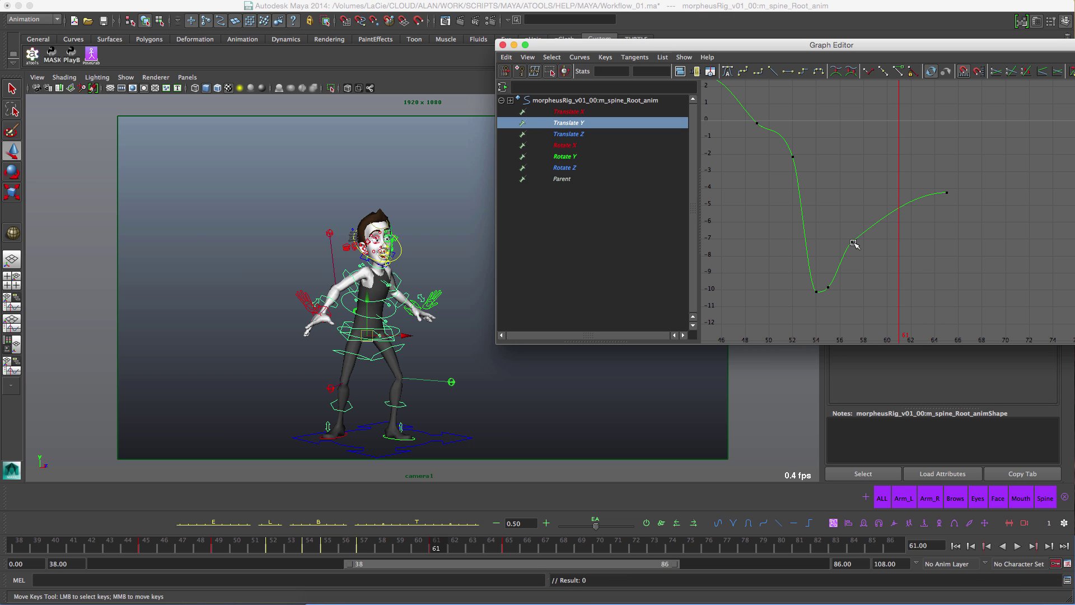
Step: Go to frame 59 and add a Translate Y key there with Ease Out 35%
{"action": "left_click", "coordinate": [456, 548]}
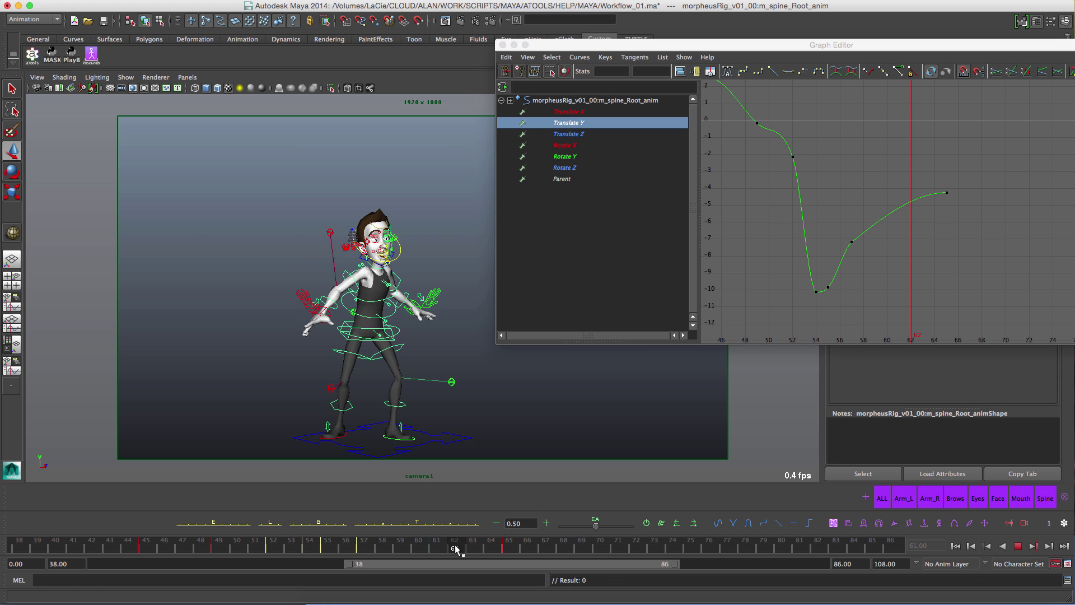
{"action": "mouse_move", "coordinate": [456, 548]}
{"action": "left_mouse_down"}
{"action": "mouse_move", "coordinate": [360, 554]}
{"action": "mouse_move", "coordinate": [436, 547]}
{"action": "left_mouse_up"}
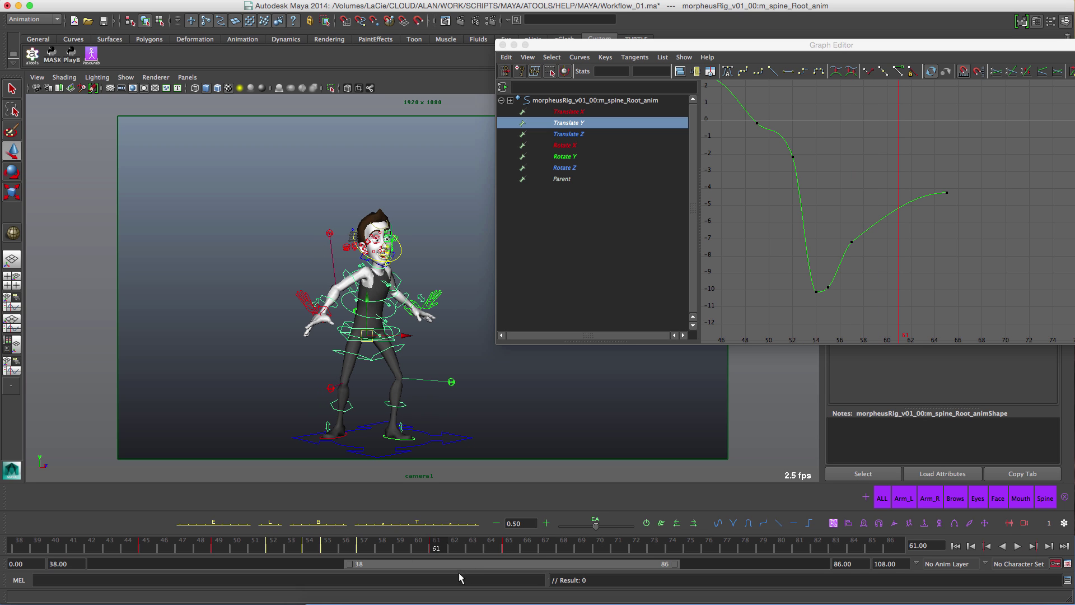
{"action": "left_click_drag", "start_coordinate": [465, 552], "coordinate": [400, 548]}
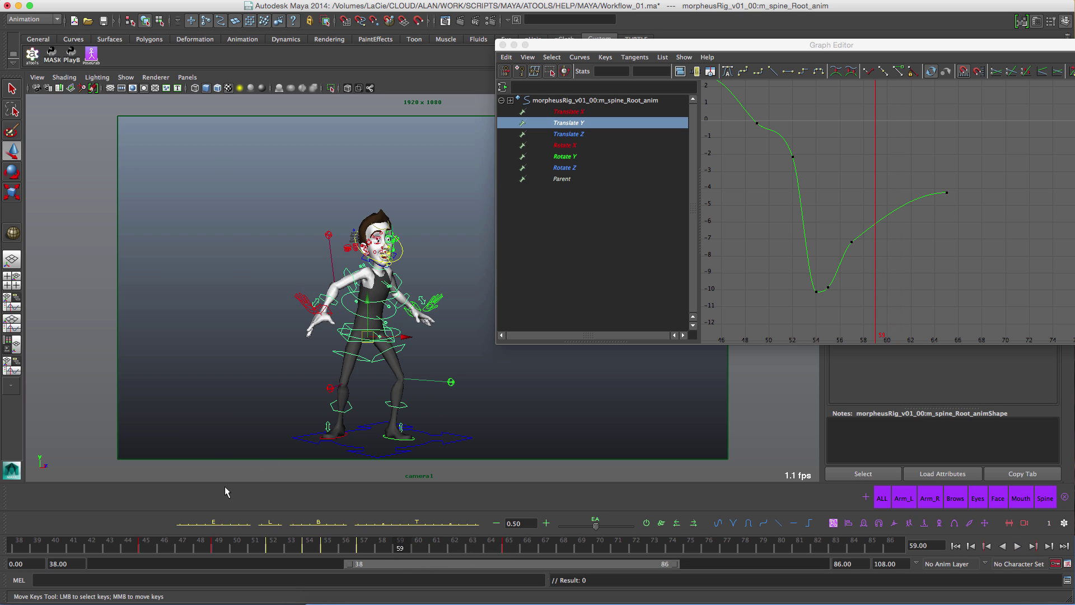
{"action": "left_click", "coordinate": [228, 526]}
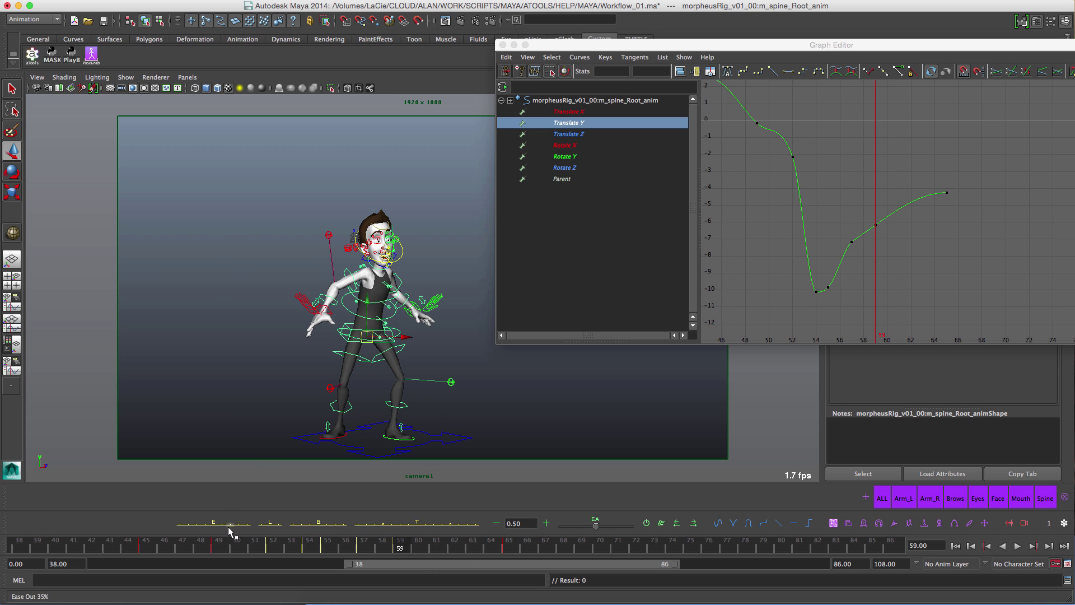
Step: Try adding an Ease Out 35% key to Translate Y at frame 61, and undo it
{"action": "left_click", "coordinate": [435, 546]}
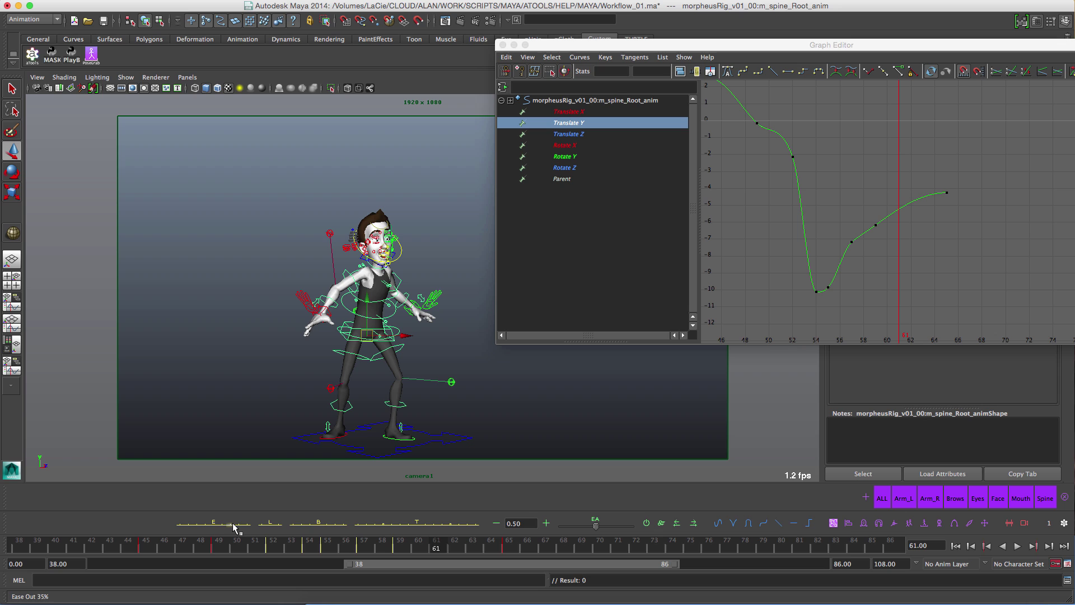
{"action": "left_click", "coordinate": [232, 526]}
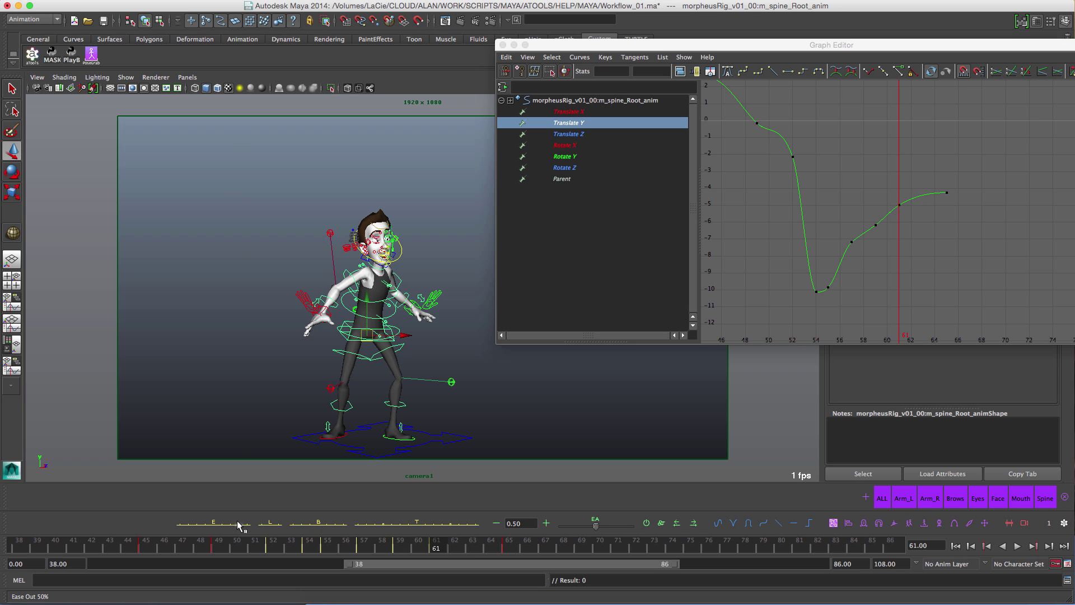
{"action": "left_click", "coordinate": [462, 545]}
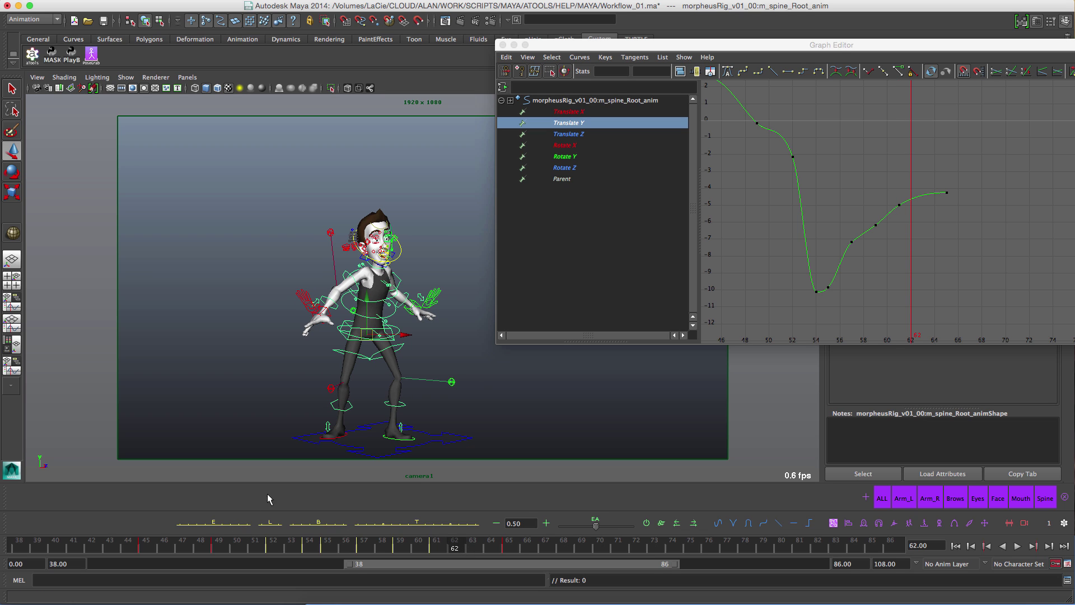
{"action": "key", "text": "ctrl+z"}
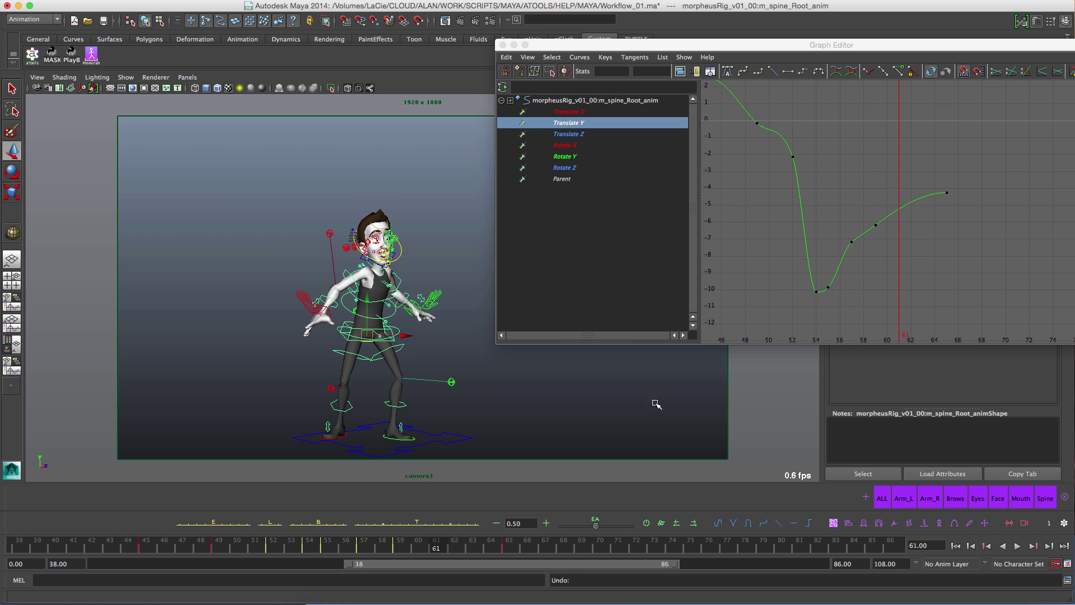
Step: Return to frame 59 and push its Translate Y key closer to the next pose, ending with Ease Out 100%
{"action": "left_click", "coordinate": [397, 548]}
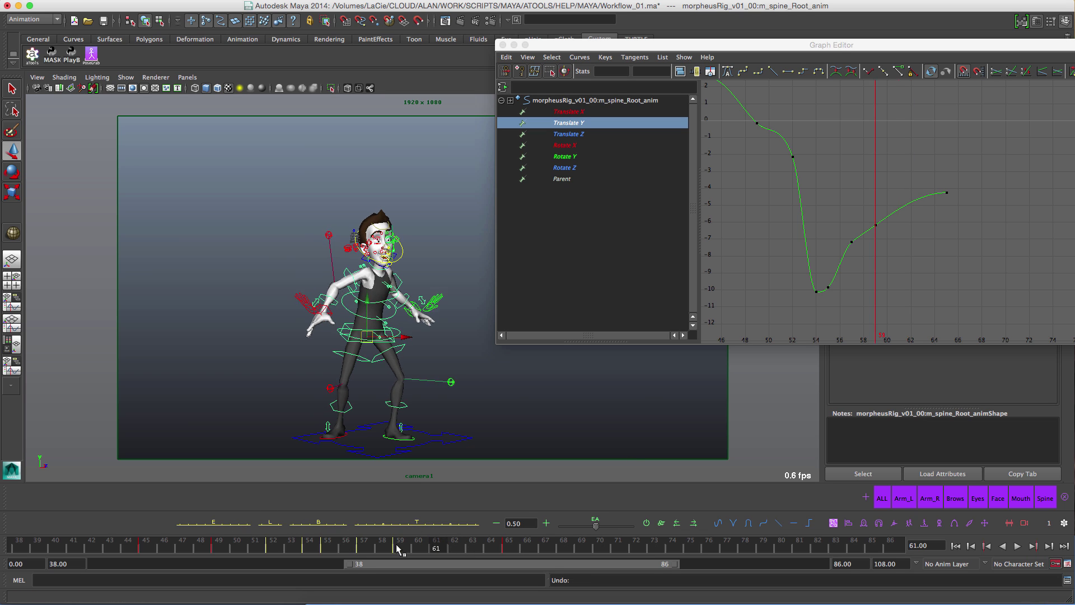
{"action": "left_click", "coordinate": [230, 528]}
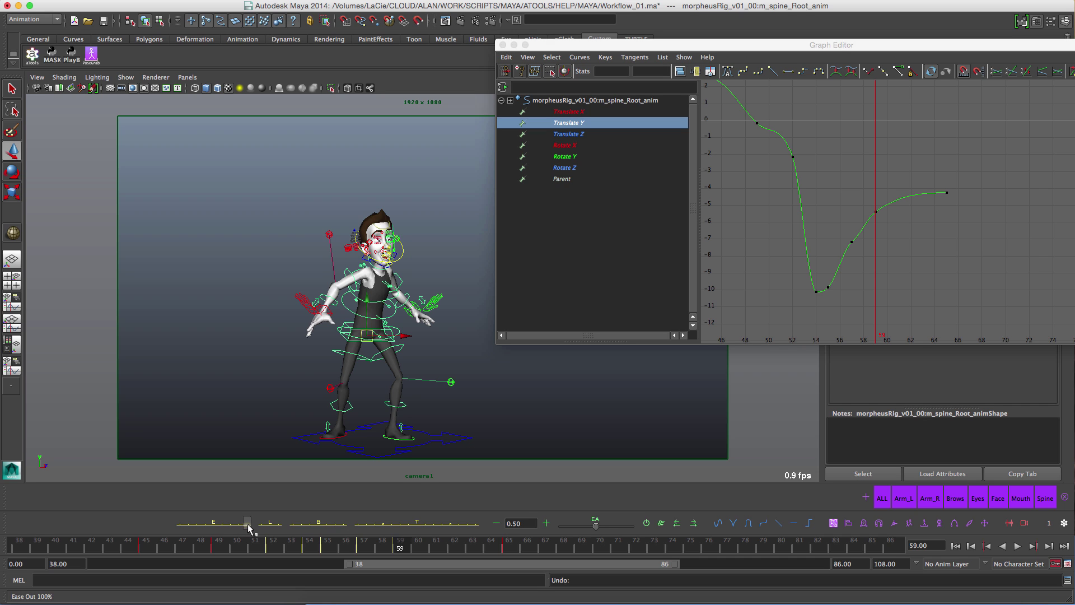
{"action": "left_click", "coordinate": [249, 526]}
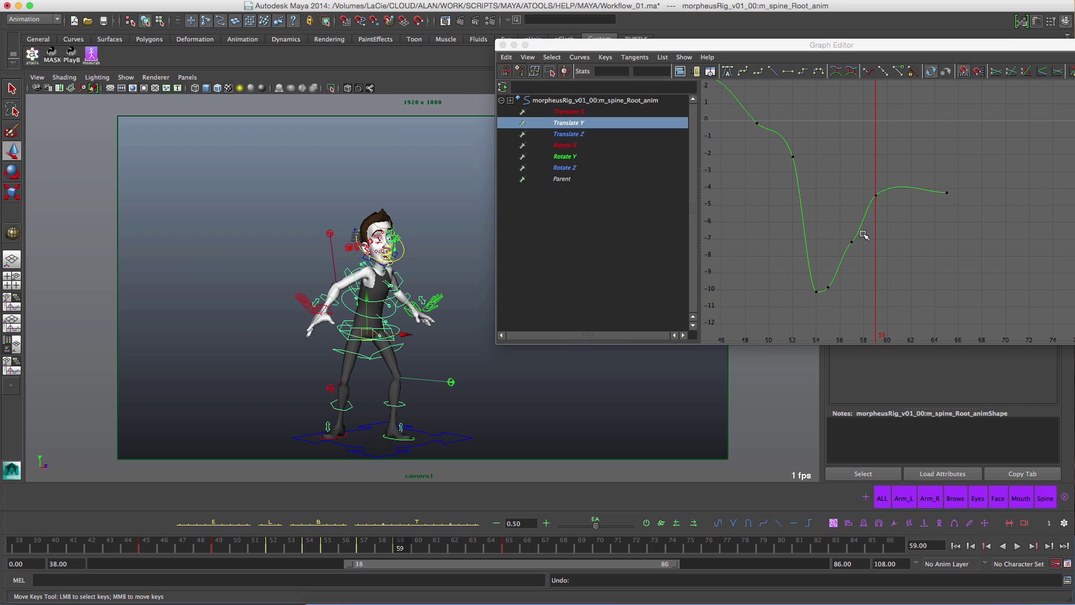
Step: Select the Translate Y key at frame 59 and try two tween amounts, ending with Tween 66% with next key
{"action": "left_click", "coordinate": [859, 188]}
{"action": "left_click_drag", "start_coordinate": [857, 187], "coordinate": [896, 246]}
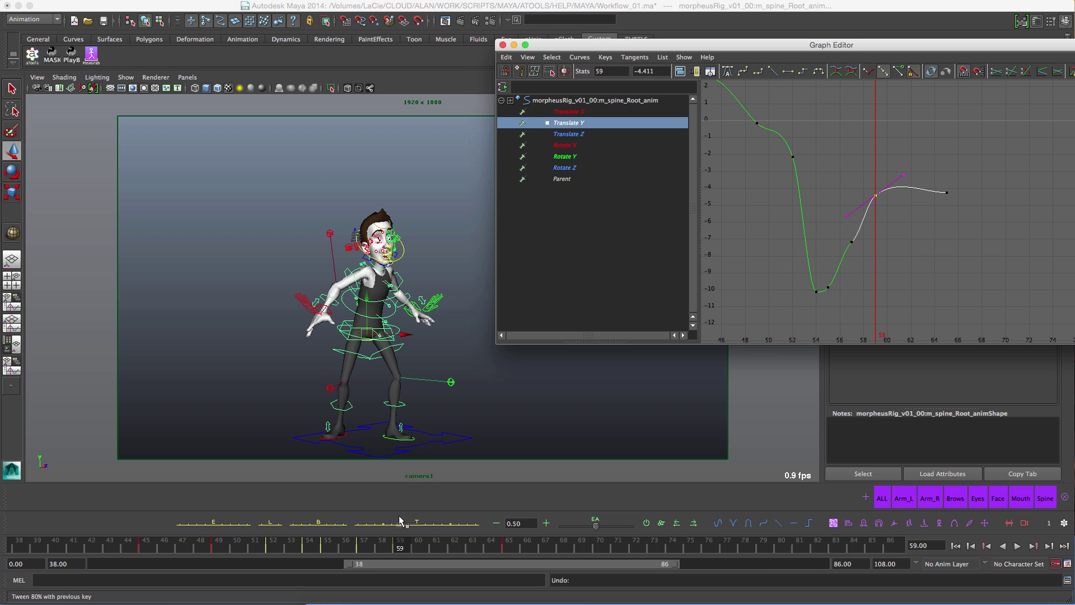
{"action": "left_click", "coordinate": [436, 529]}
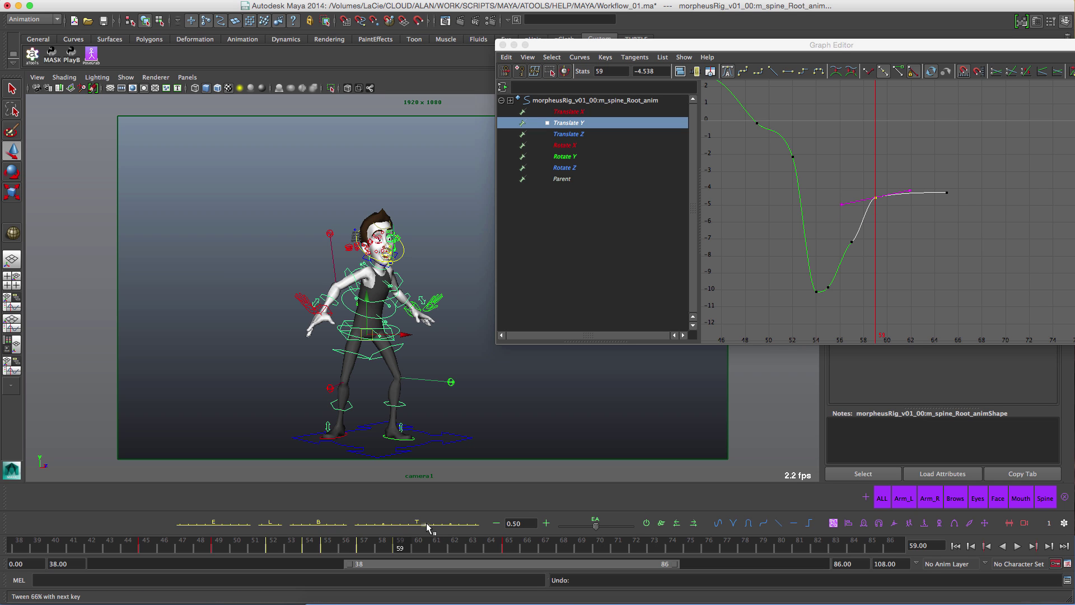
{"action": "left_click", "coordinate": [425, 523]}
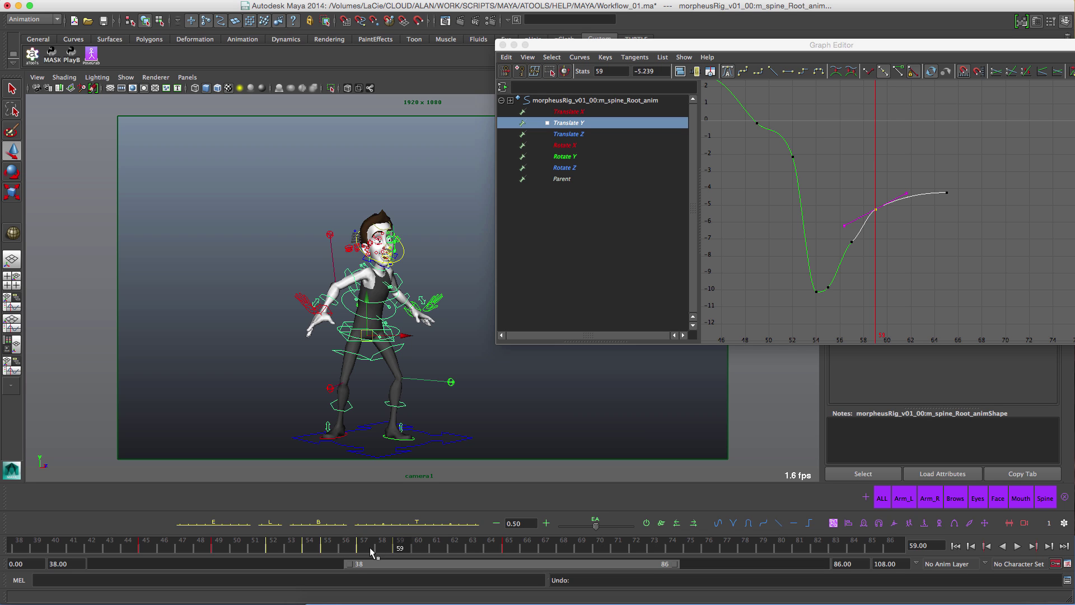
Step: Compare the poses at the neighbouring keys, return to frame 59 and tween its Translate Y key towards the next key, to -4.538
{"action": "left_click_drag", "start_coordinate": [370, 546], "coordinate": [362, 547]}
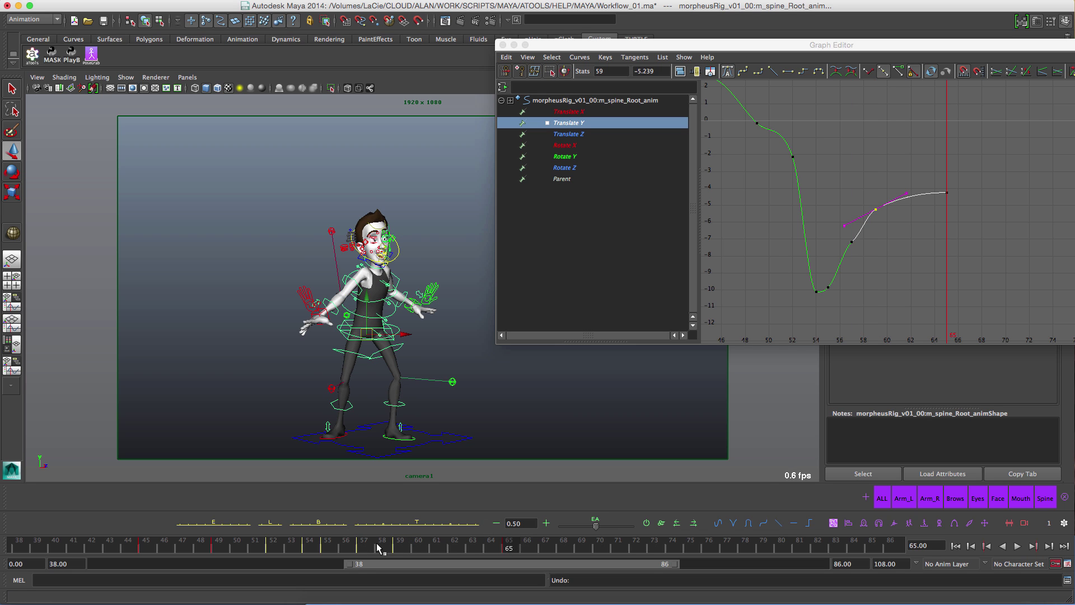
{"action": "left_click", "coordinate": [395, 544]}
{"action": "left_click", "coordinate": [855, 193]}
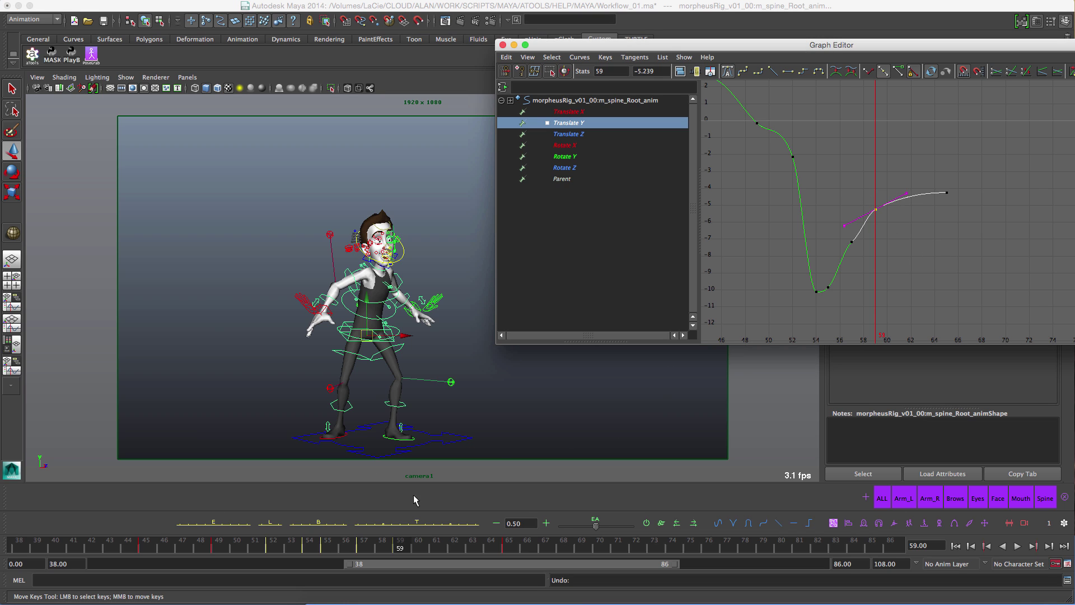
{"action": "left_click", "coordinate": [442, 525]}
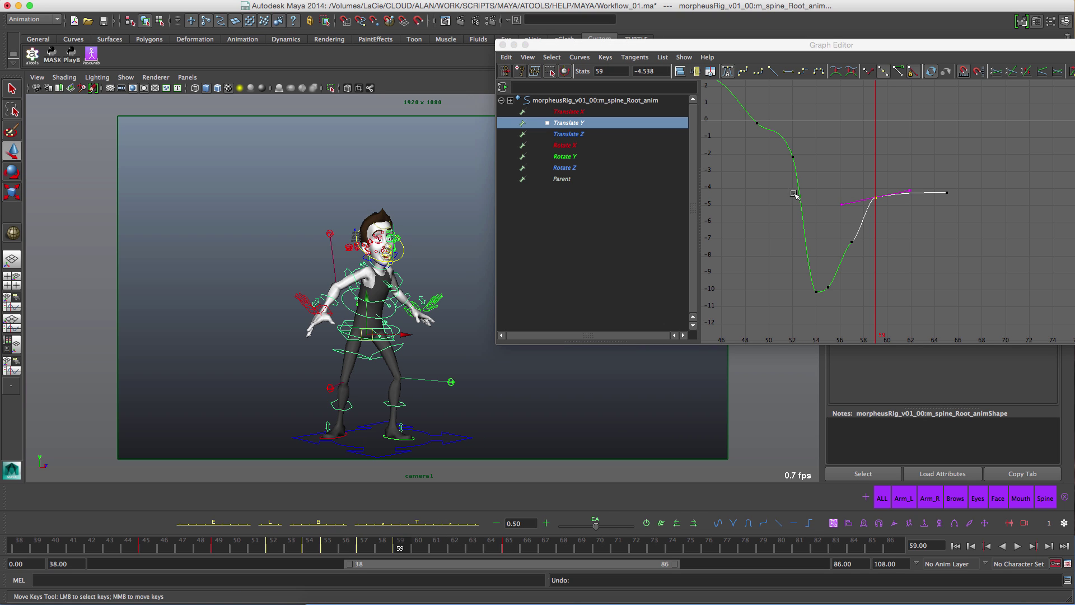
Step: Delete the Translate Y key at frame 59 and set the current time to frame 59
{"action": "left_click", "coordinate": [889, 184]}
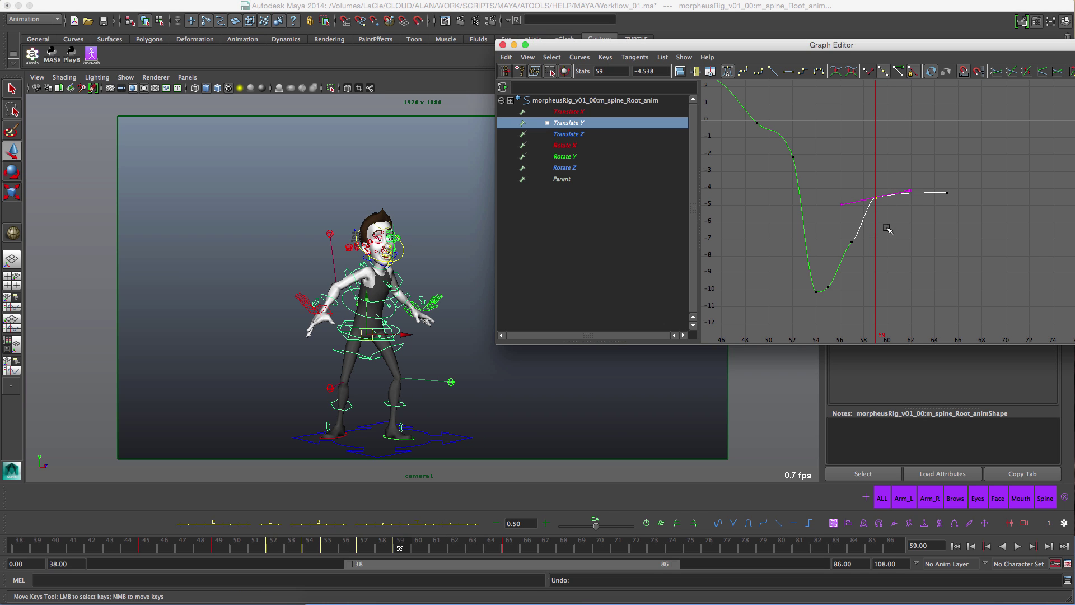
{"action": "key", "text": "Delete"}
{"action": "left_click", "coordinate": [457, 545]}
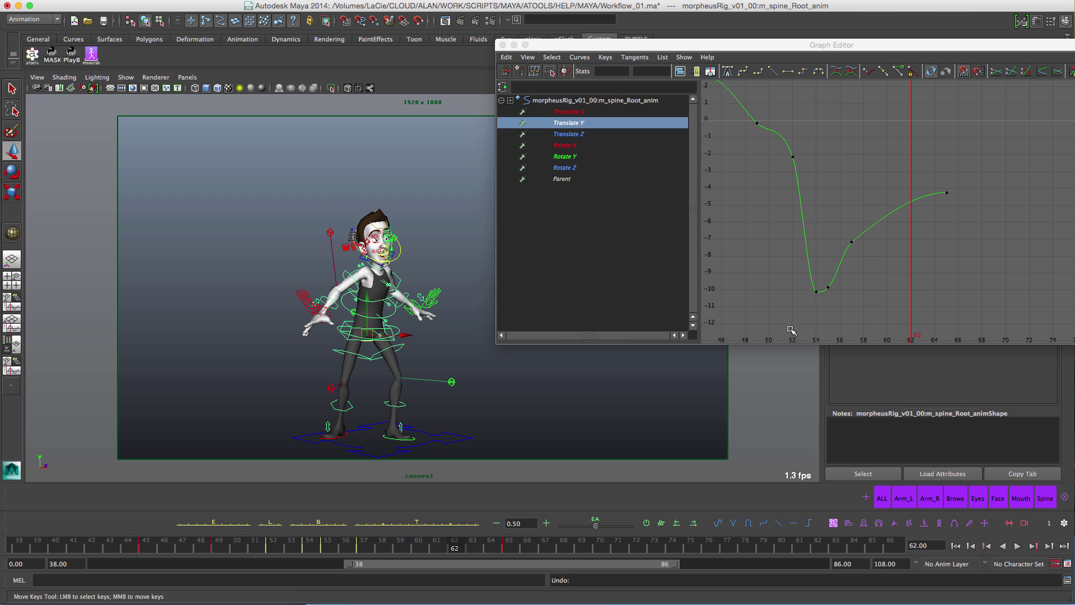
{"action": "left_click_drag", "start_coordinate": [369, 547], "coordinate": [397, 547]}
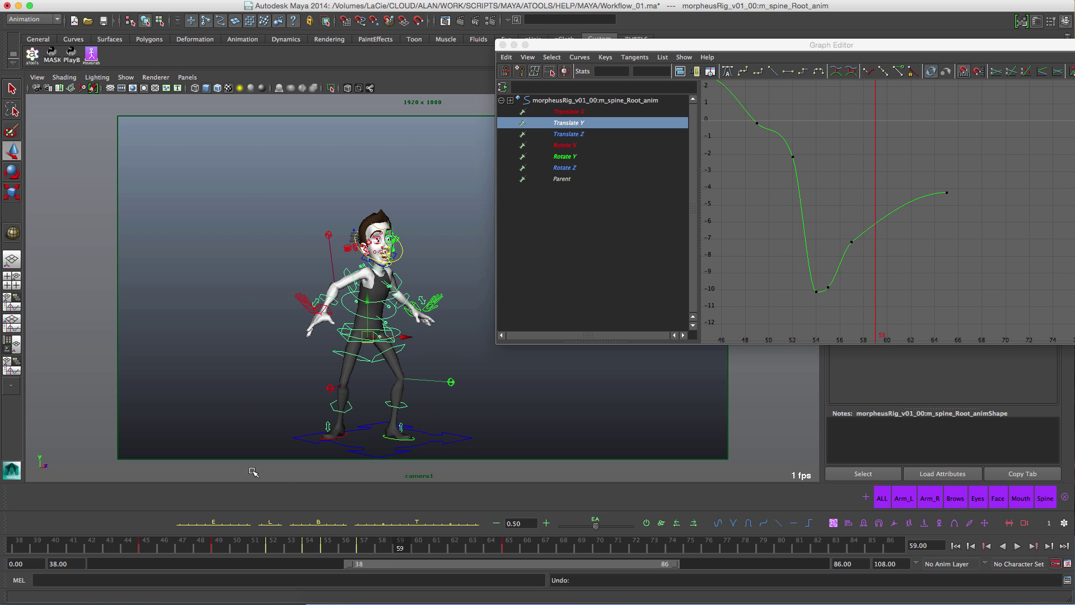
Step: Try two ease amounts for a Translate Y key at frame 59, undoing the first and checking the second key's value
{"action": "left_click", "coordinate": [249, 524]}
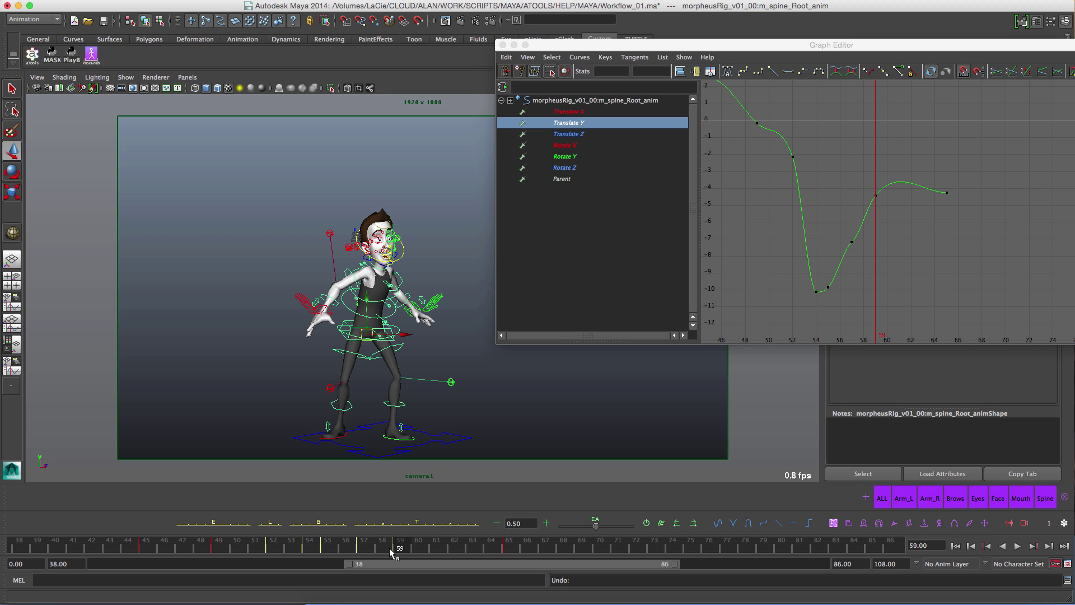
{"action": "key", "text": "super+z"}
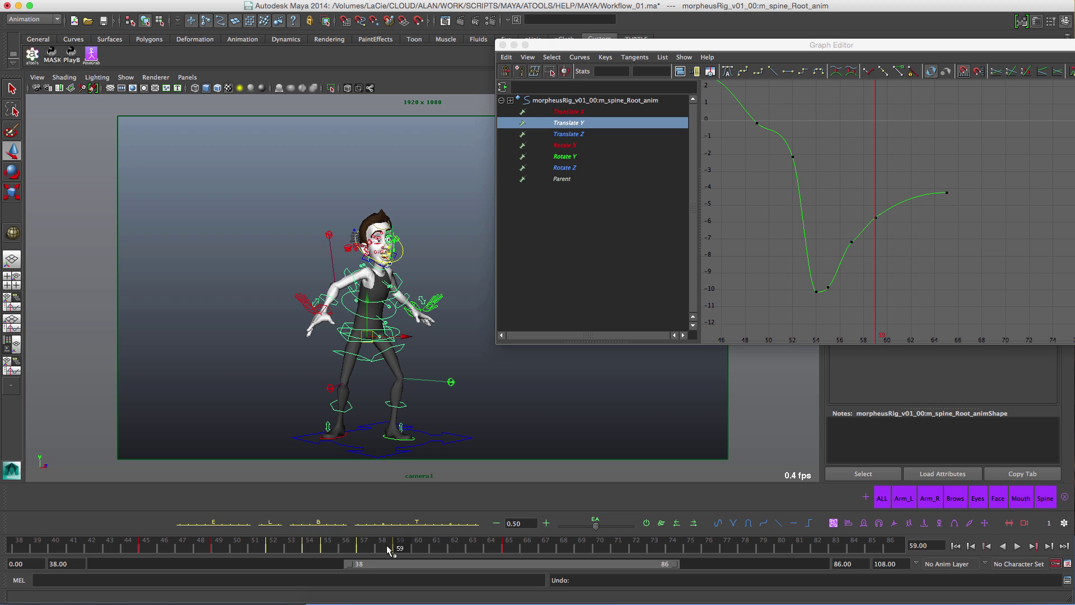
{"action": "left_click", "coordinate": [876, 218]}
{"action": "left_click", "coordinate": [654, 72]}
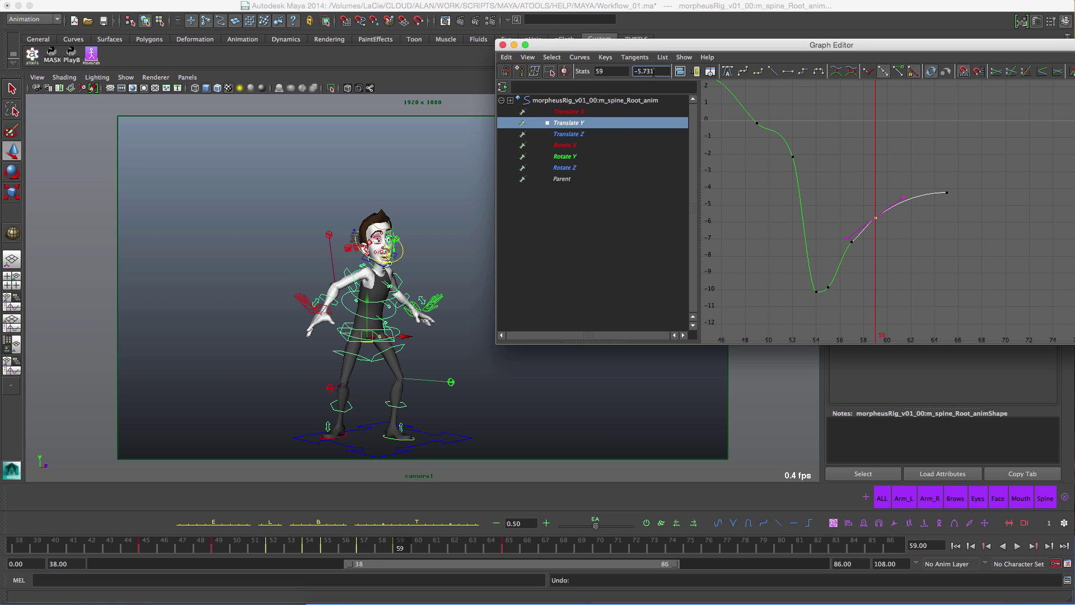
{"action": "left_click", "coordinate": [901, 244]}
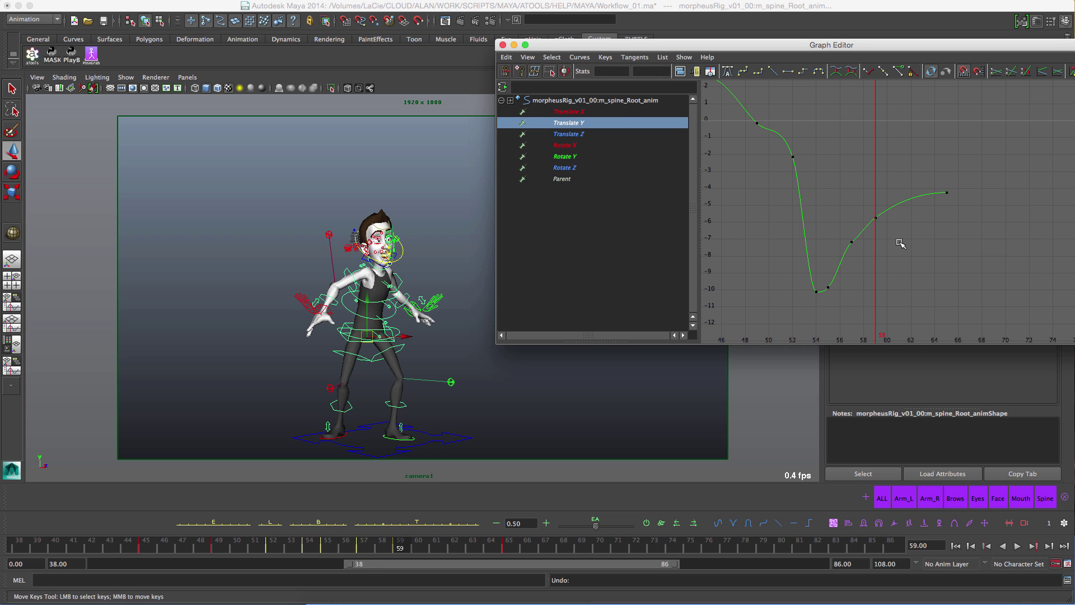
Step: Insert an eased Translate Y key at frame 62 with a value of -4.538
{"action": "left_click", "coordinate": [442, 545]}
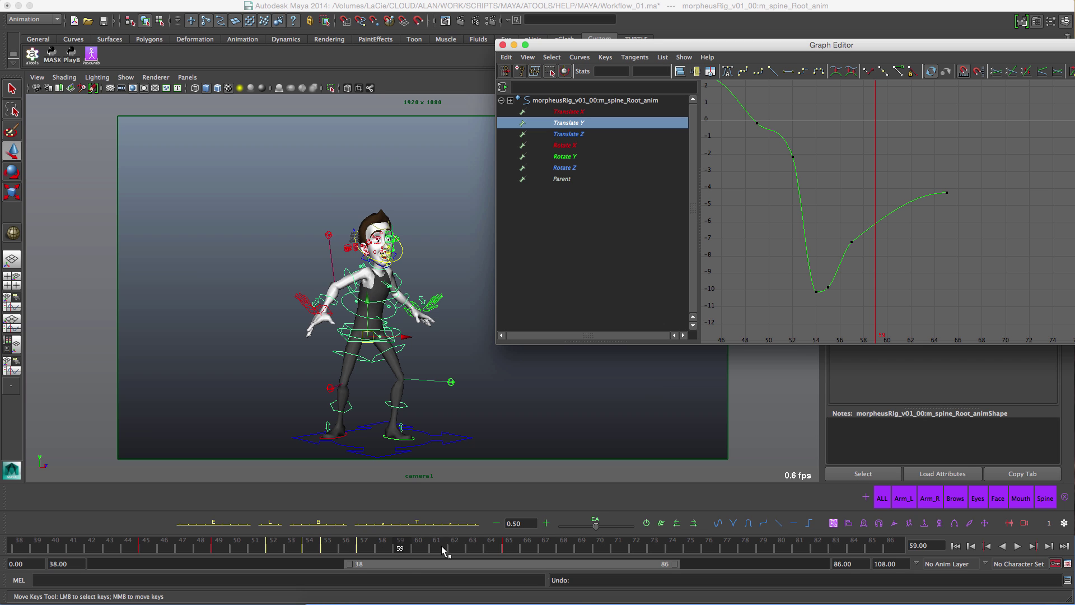
{"action": "left_click", "coordinate": [232, 528]}
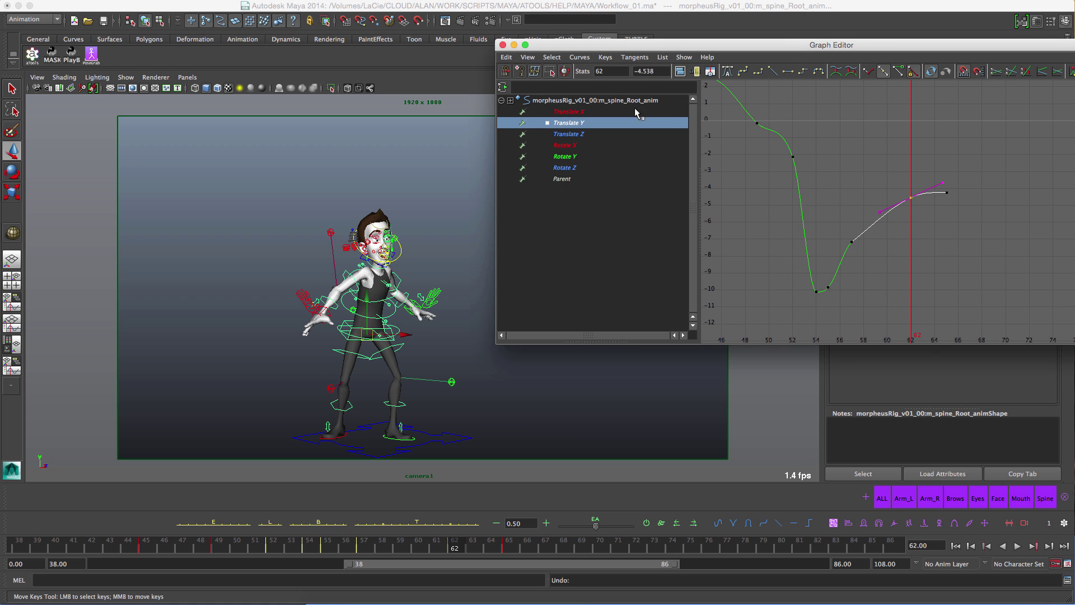
{"action": "left_click", "coordinate": [945, 224]}
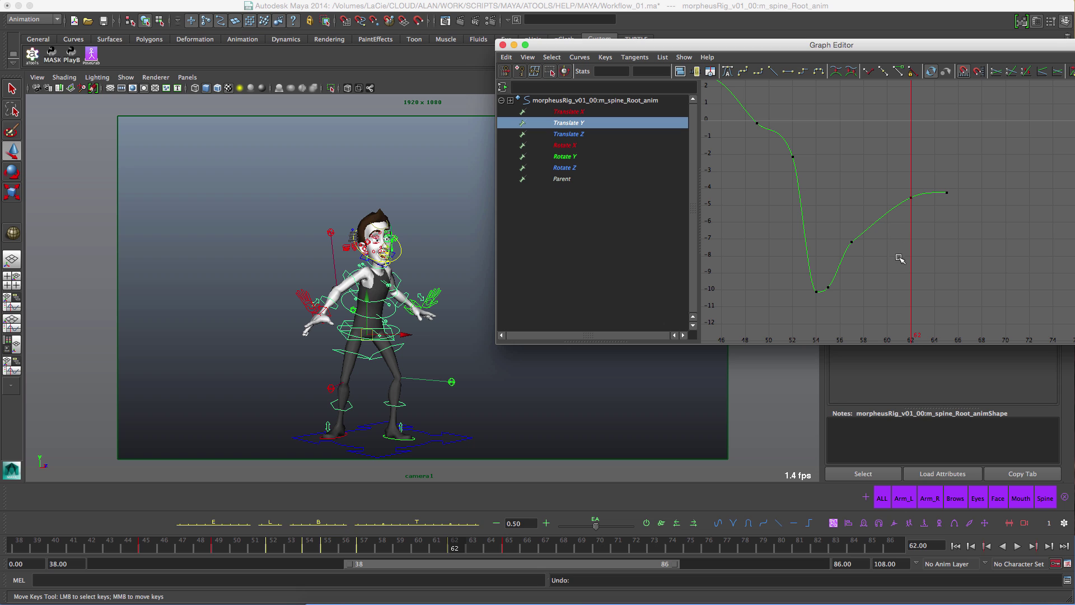
Step: Key Translate Y at frame 59 and ease the keys at frames 57, 59 and 62 towards the next key with Ease In Out
{"action": "left_click", "coordinate": [420, 544]}
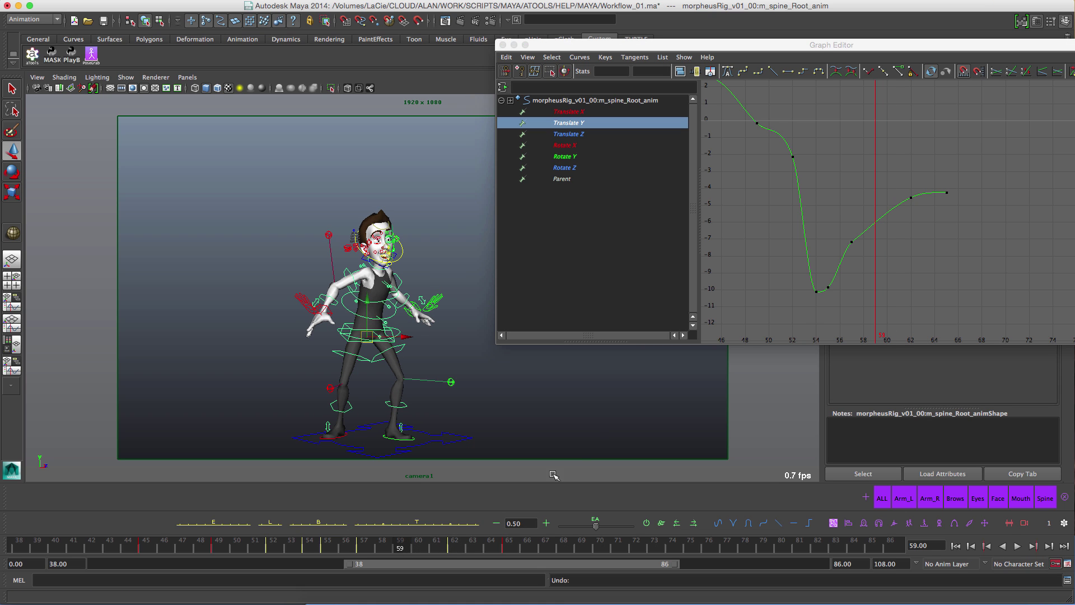
{"action": "left_click_drag", "start_coordinate": [924, 177], "coordinate": [854, 248]}
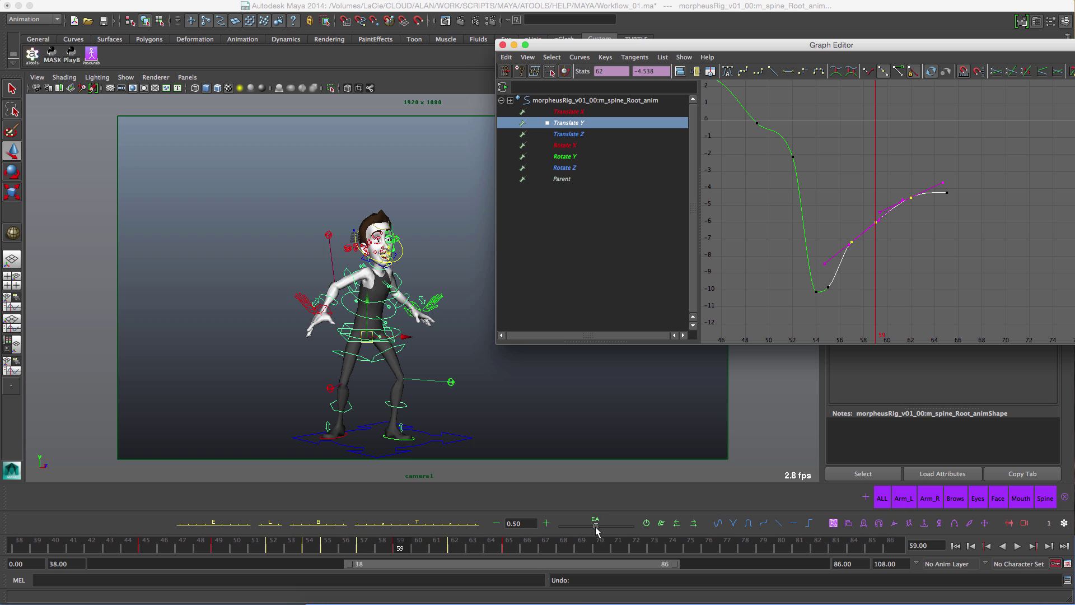
{"action": "left_click_drag", "start_coordinate": [595, 525], "coordinate": [633, 526]}
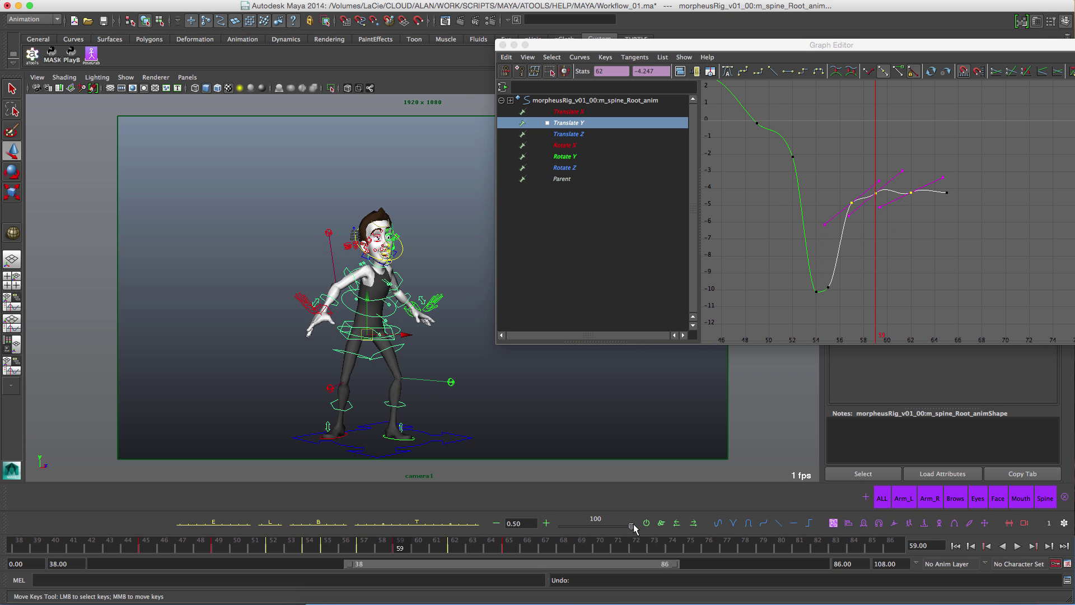
{"action": "left_click", "coordinate": [628, 524]}
{"action": "left_click", "coordinate": [907, 287]}
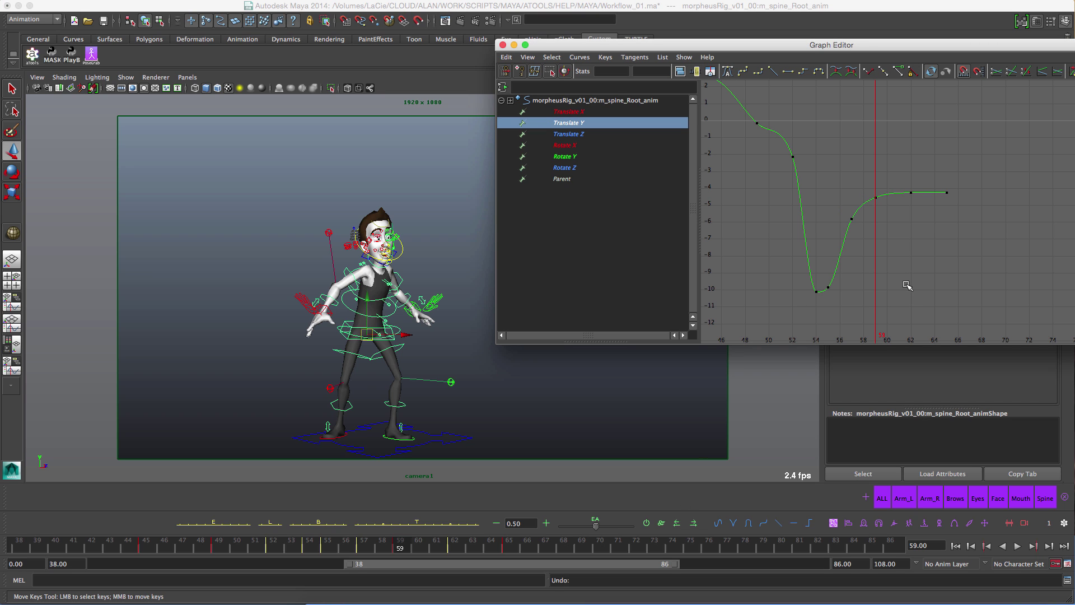
Step: Switch the key transform slider to Noise mode and display the Rotate X curve
{"action": "right_click", "coordinate": [597, 524]}
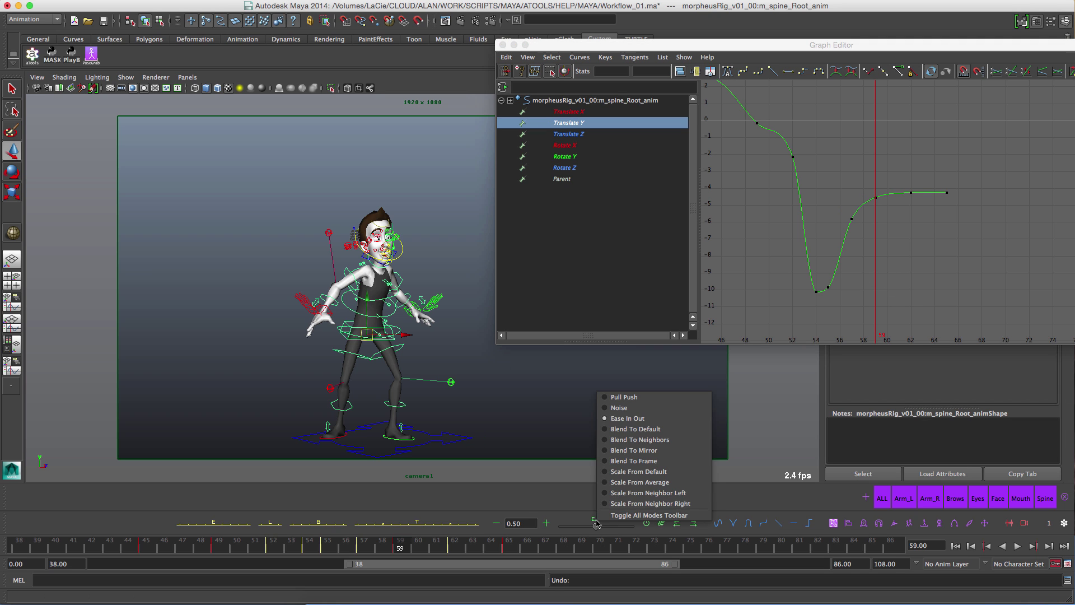
{"action": "left_click", "coordinate": [625, 409]}
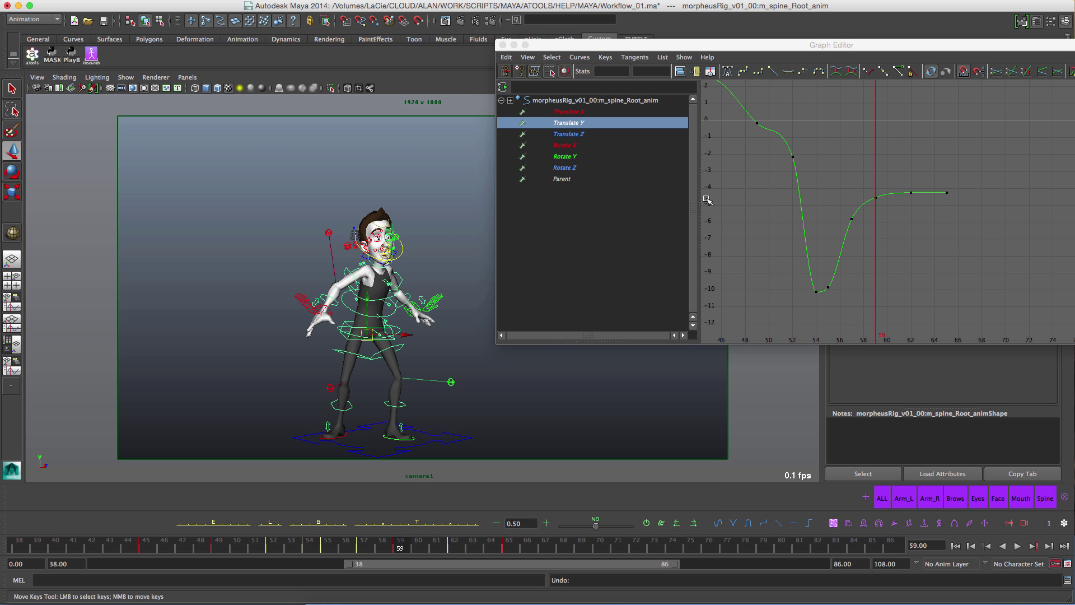
{"action": "middle_click_drag", "start_coordinate": [843, 225], "coordinate": [863, 235], "text": "alt"}
{"action": "right_click_drag", "start_coordinate": [853, 203], "coordinate": [863, 224], "text": "alt+shift"}
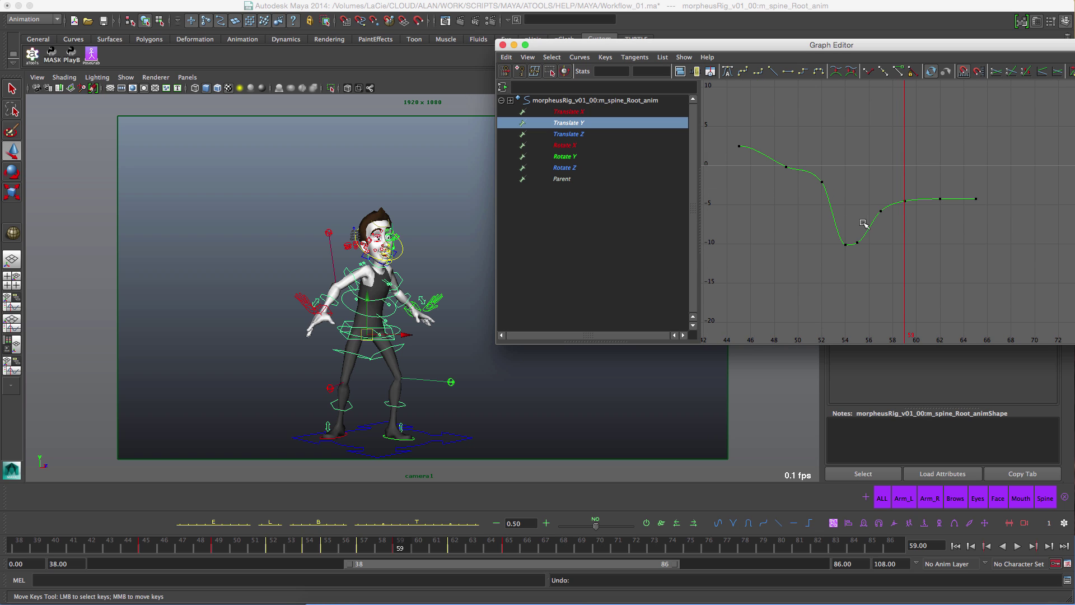
{"action": "left_click", "coordinate": [576, 135]}
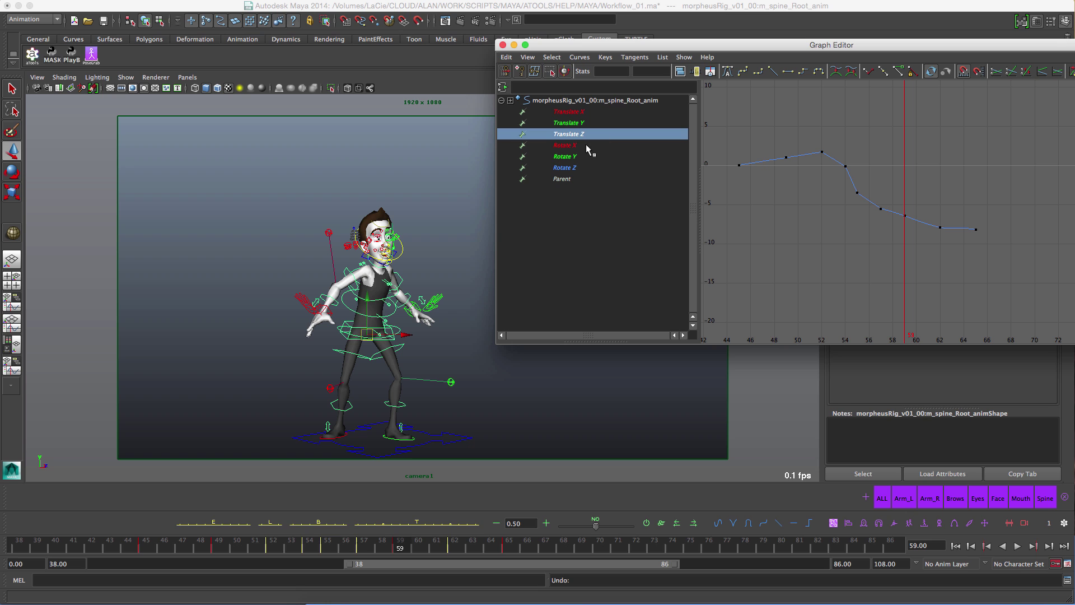
{"action": "left_click", "coordinate": [575, 146]}
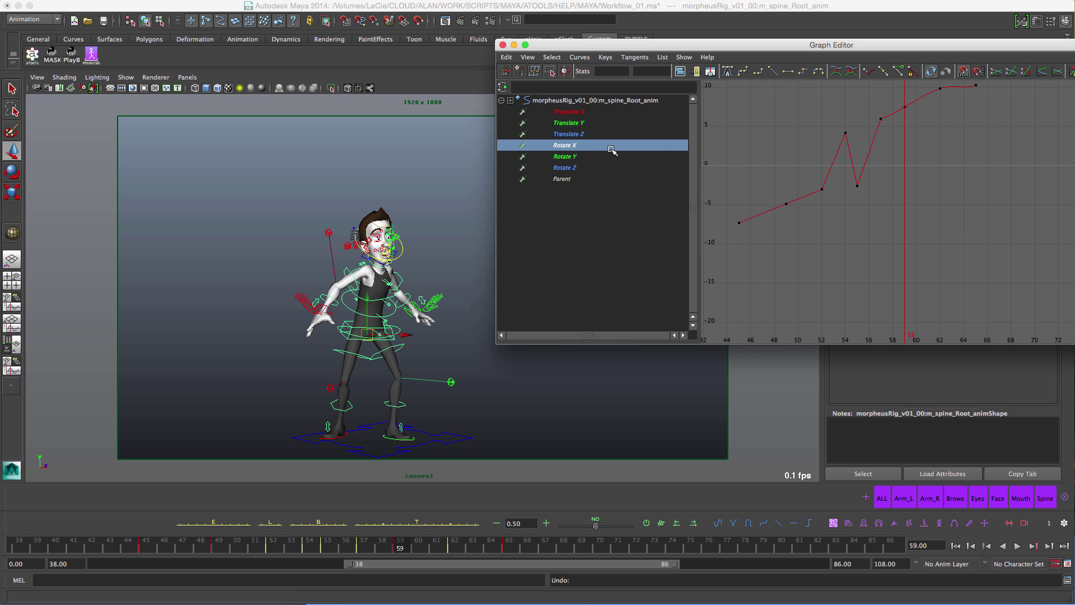
Step: Select the Rotate X keys and change their linear tangents to smooth auto tangents
{"action": "middle_click_drag", "start_coordinate": [895, 157], "coordinate": [896, 205], "text": "alt"}
{"action": "right_click_drag", "start_coordinate": [840, 224], "coordinate": [864, 220], "text": "alt+shift"}
{"action": "middle_click_drag", "start_coordinate": [823, 240], "coordinate": [900, 201], "text": "alt"}
{"action": "left_click_drag", "start_coordinate": [1056, 115], "coordinate": [772, 284]}
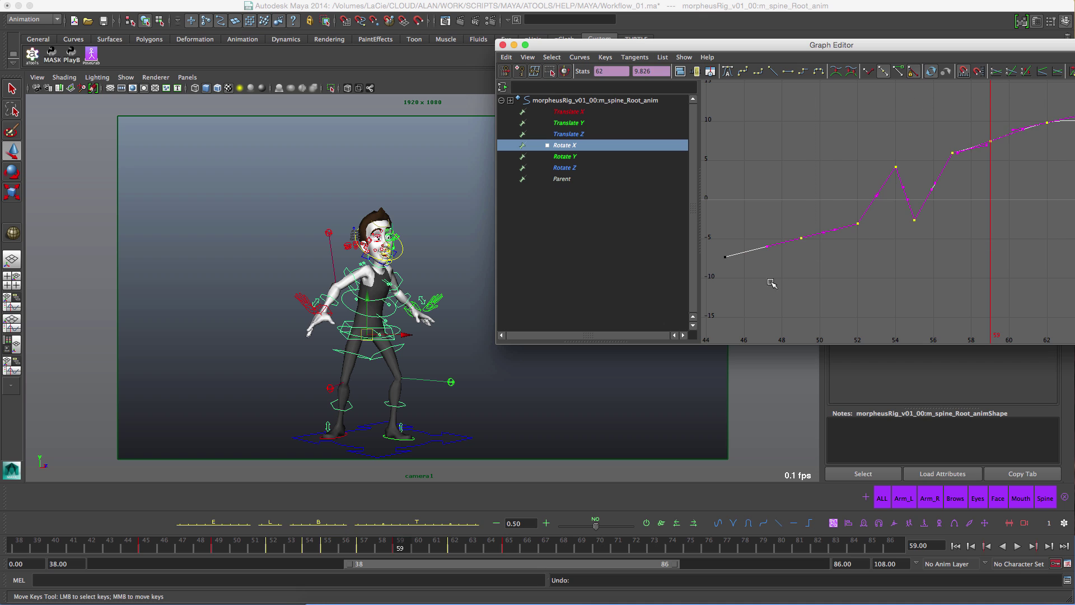
{"action": "left_click", "coordinate": [929, 167]}
{"action": "left_click_drag", "start_coordinate": [932, 169], "coordinate": [957, 206]}
{"action": "key", "text": "F2"}
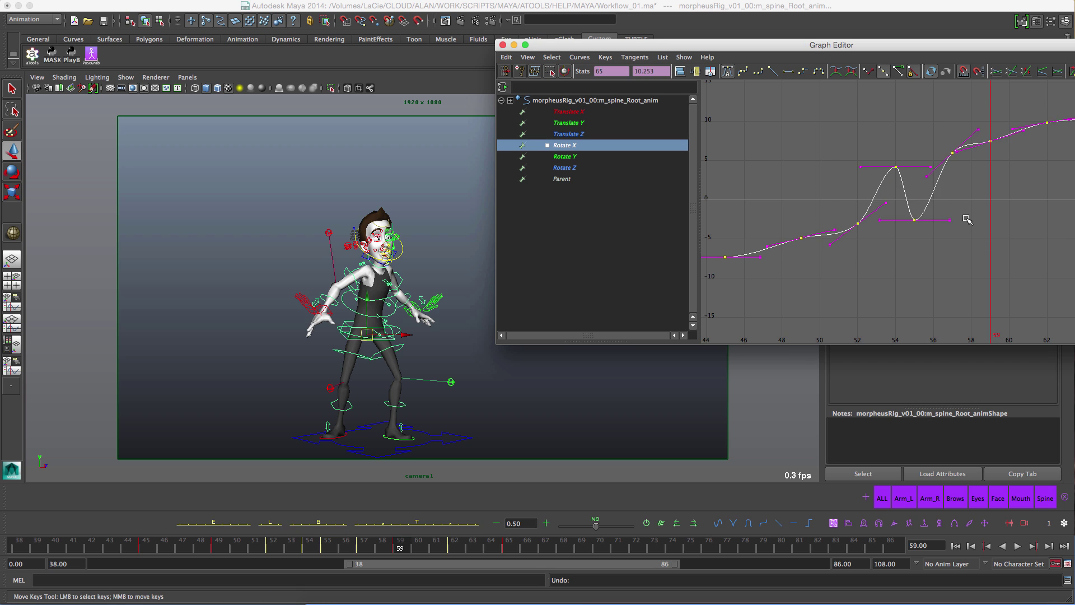
{"action": "left_click", "coordinate": [967, 219]}
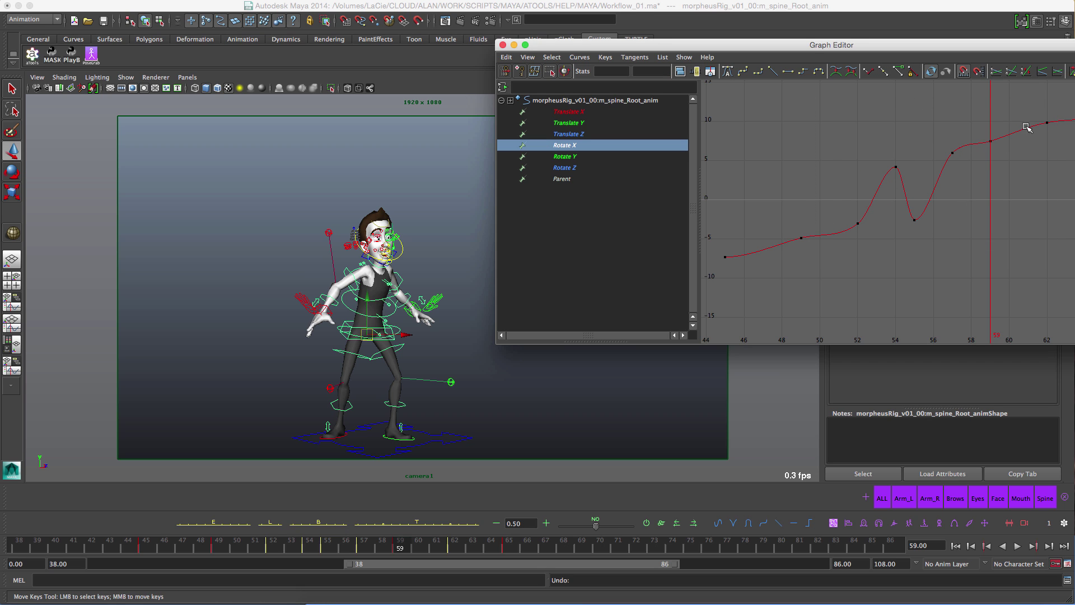
Step: Try the Noise slider in both directions on the Rotate X keys from frame 49 to 62, undoing each result
{"action": "left_click_drag", "start_coordinate": [1057, 103], "coordinate": [827, 250]}
{"action": "left_click_drag", "start_coordinate": [783, 276], "coordinate": [783, 276]}
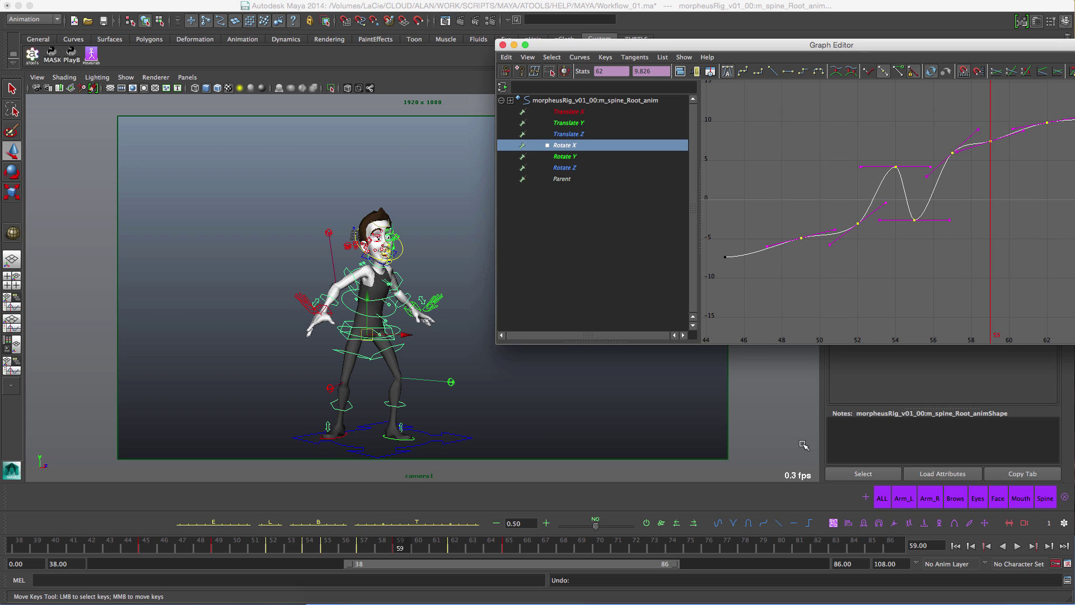
{"action": "left_click_drag", "start_coordinate": [596, 529], "coordinate": [567, 529]}
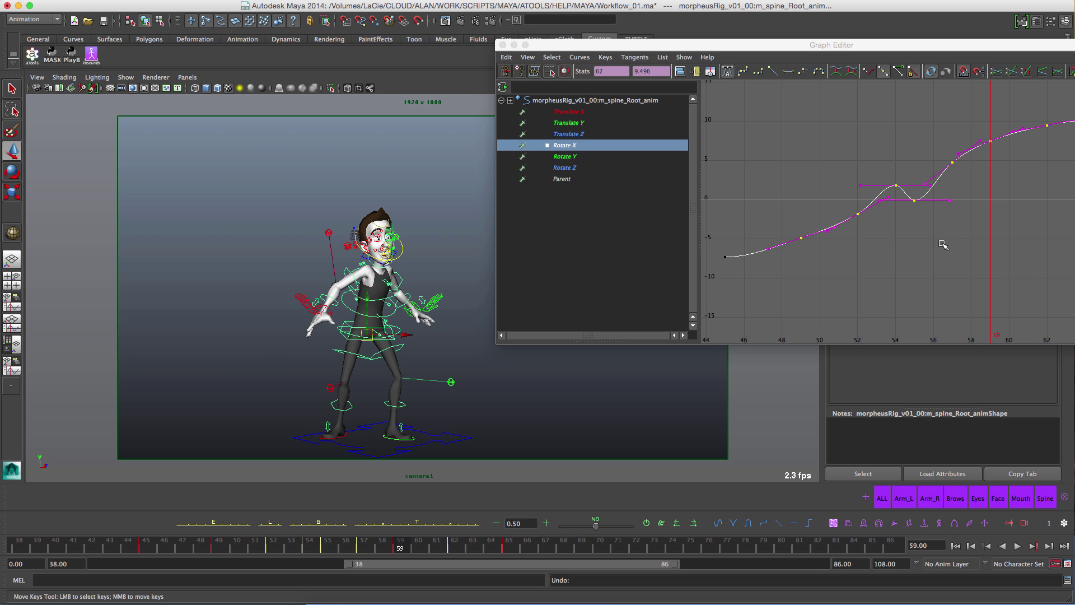
{"action": "key", "text": "z"}
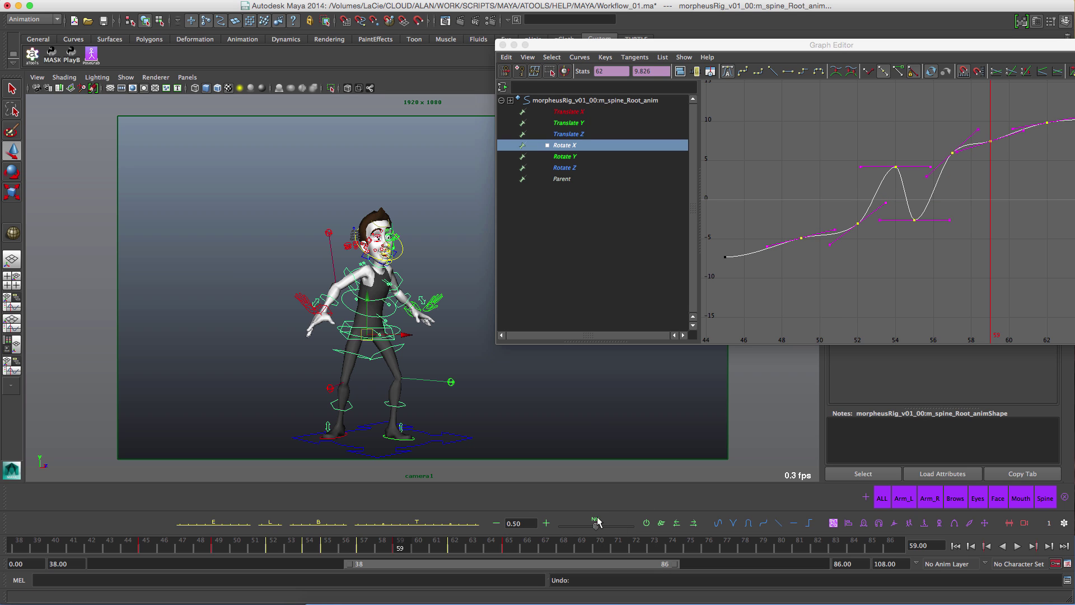
{"action": "left_click_drag", "start_coordinate": [597, 528], "coordinate": [644, 538]}
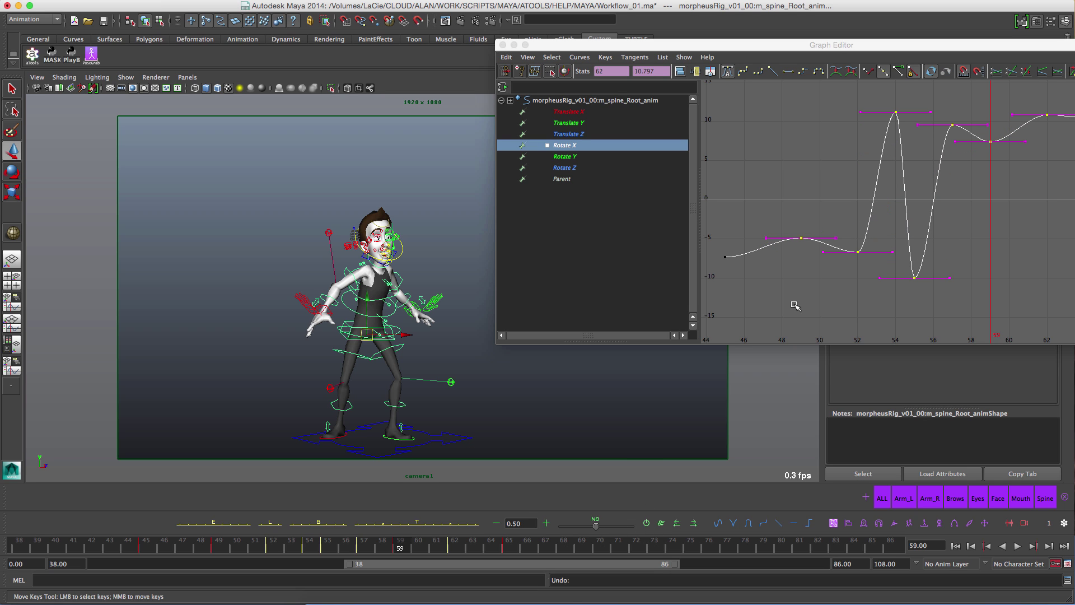
{"action": "key", "text": "z"}
{"action": "left_click", "coordinate": [993, 198]}
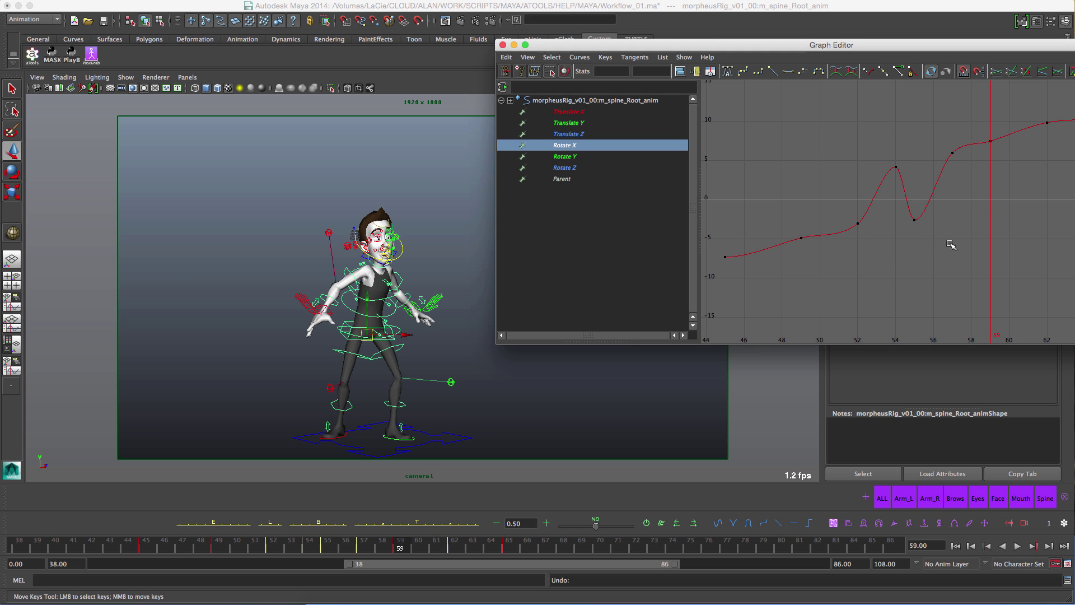
Step: Key the spine root control at frames 68 and 71, and delete its Rotate X key at frame 62
{"action": "middle_click_drag", "start_coordinate": [943, 207], "coordinate": [872, 197], "text": "alt"}
{"action": "left_click_drag", "start_coordinate": [520, 544], "coordinate": [563, 544]}
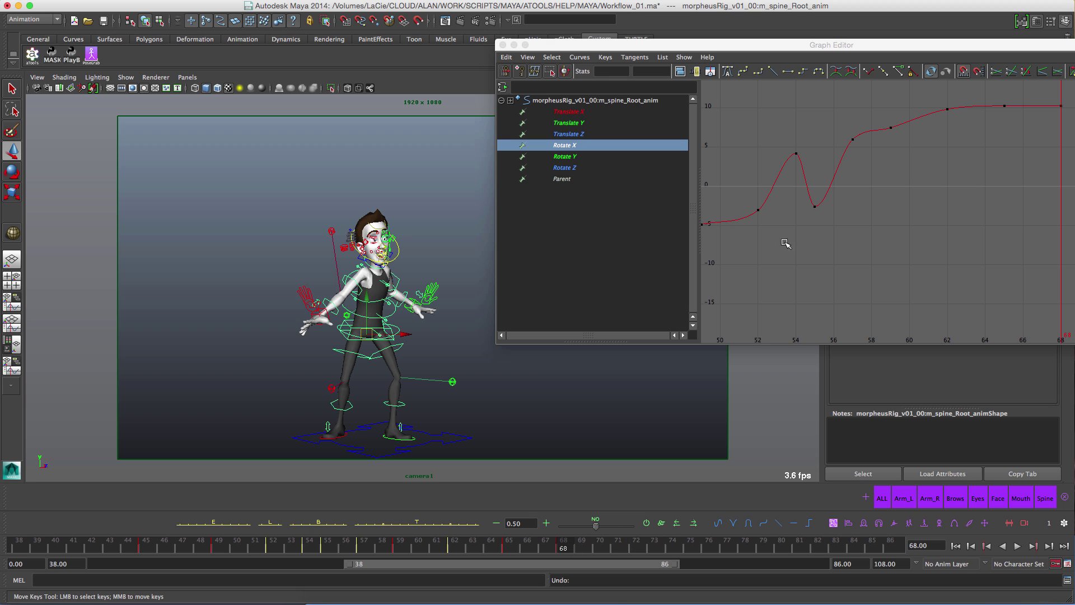
{"action": "left_click", "coordinate": [963, 88]}
{"action": "key", "text": "Delete"}
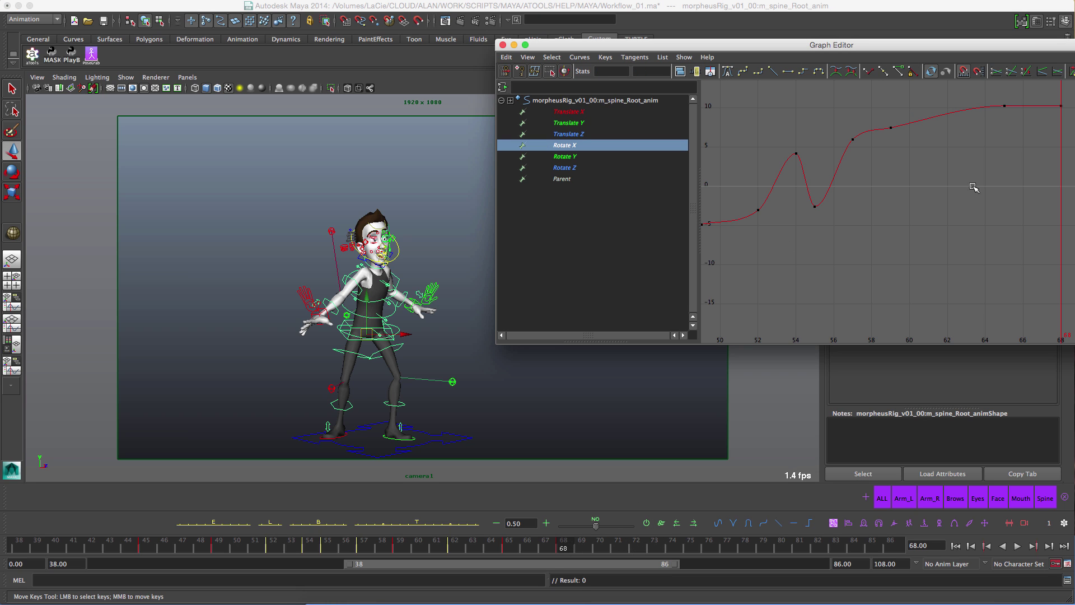
{"action": "left_click", "coordinate": [618, 544]}
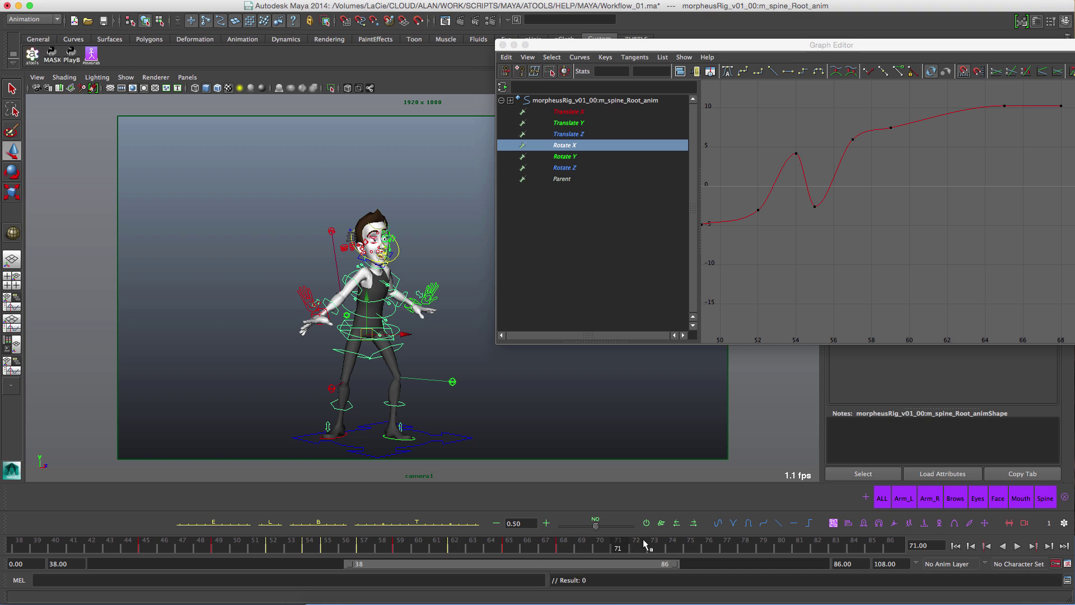
{"action": "key", "text": "s"}
Step: Try a negative Noise amount on the Rotate X keys at frames 65 and 68, and undo it
{"action": "middle_click_drag", "start_coordinate": [997, 175], "coordinate": [888, 226], "text": "alt"}
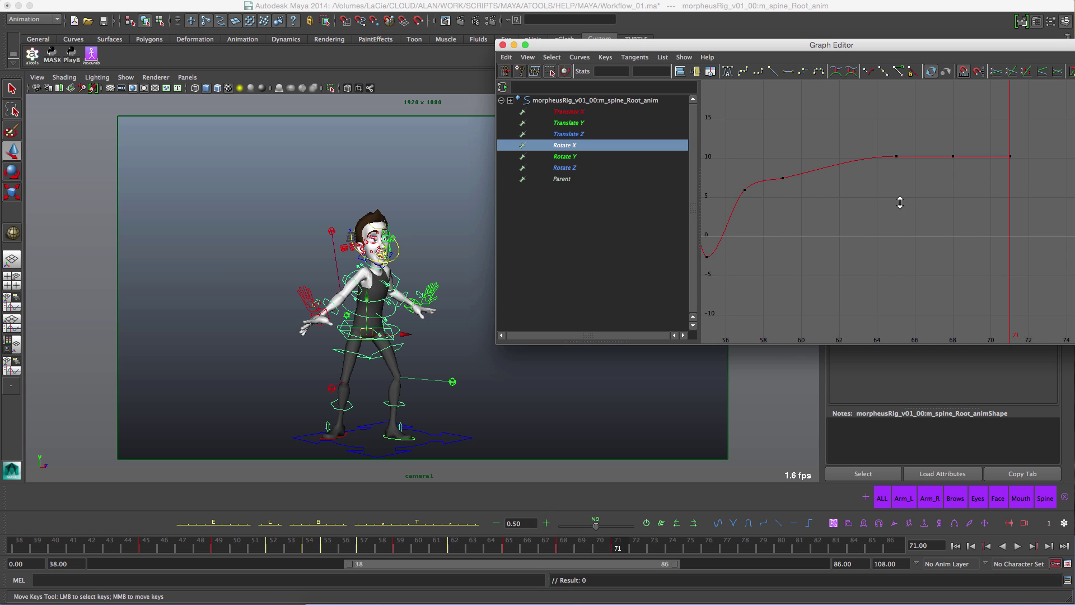
{"action": "right_click_drag", "start_coordinate": [900, 202], "coordinate": [889, 120], "text": "alt+shift"}
{"action": "middle_click_drag", "start_coordinate": [888, 120], "coordinate": [891, 243], "text": "alt"}
{"action": "right_click_drag", "start_coordinate": [892, 250], "coordinate": [892, 240], "text": "alt+shift"}
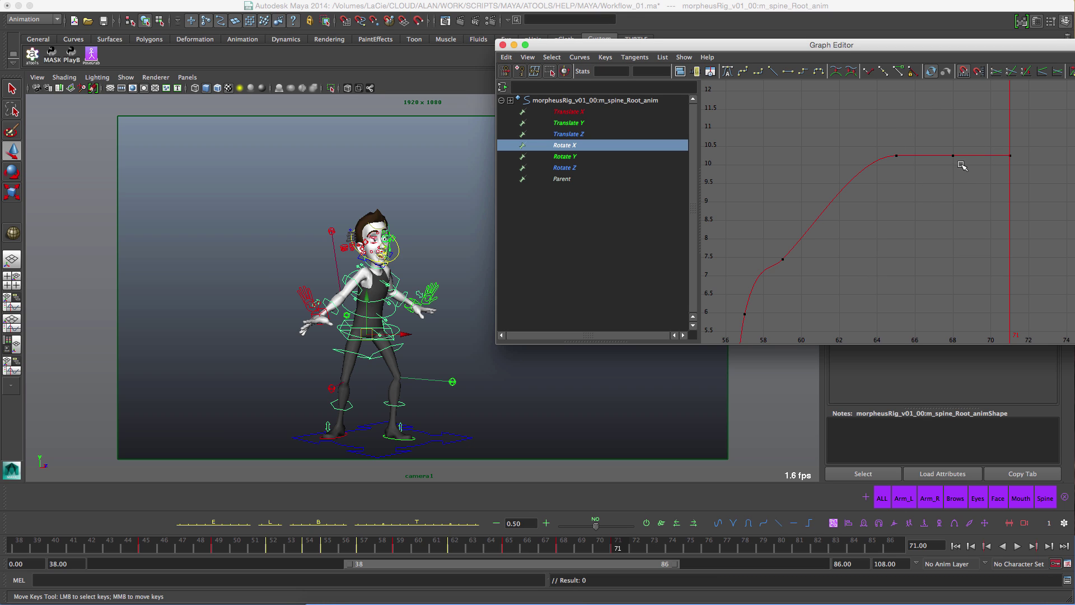
{"action": "left_click_drag", "start_coordinate": [985, 138], "coordinate": [882, 169]}
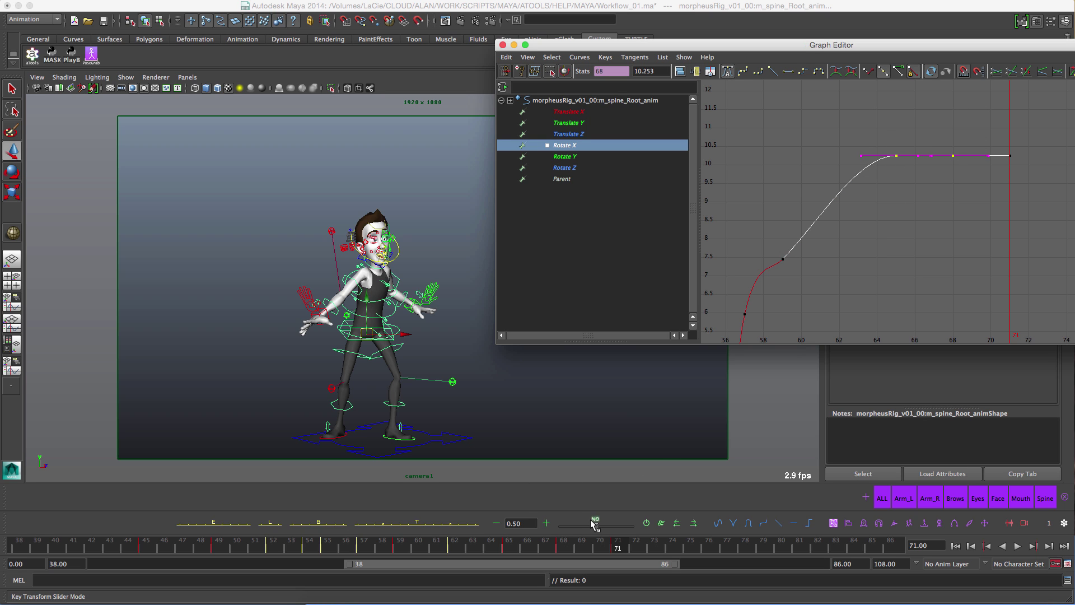
{"action": "left_click_drag", "start_coordinate": [595, 526], "coordinate": [553, 529]}
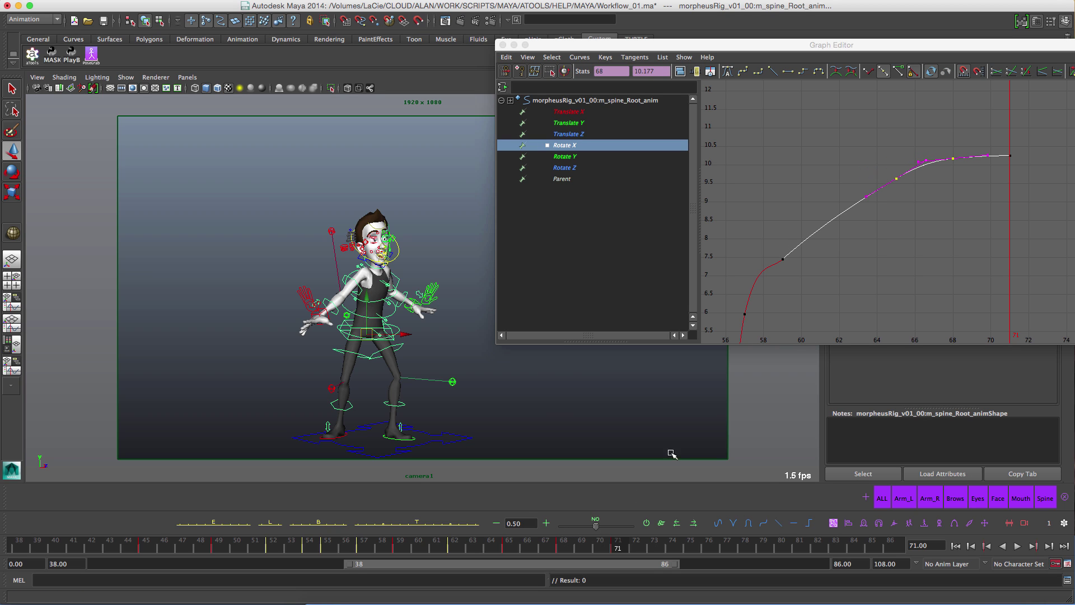
{"action": "key", "text": "z"}
{"action": "left_click", "coordinate": [839, 289]}
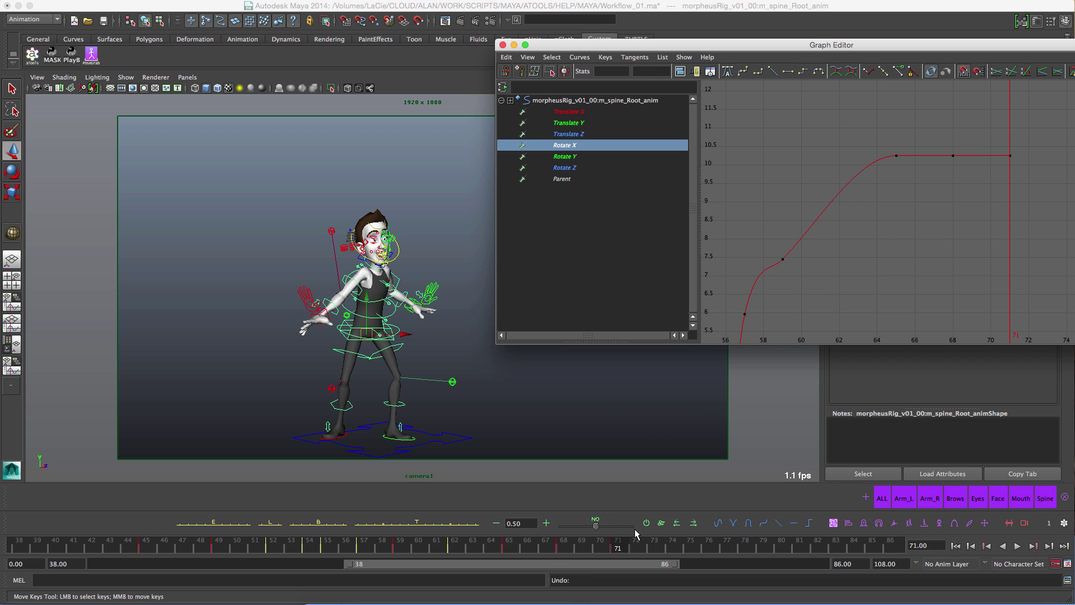
Step: Select all of the rig's controls with the ALL selection set and key them at frames 68 and 71
{"action": "left_click", "coordinate": [563, 537]}
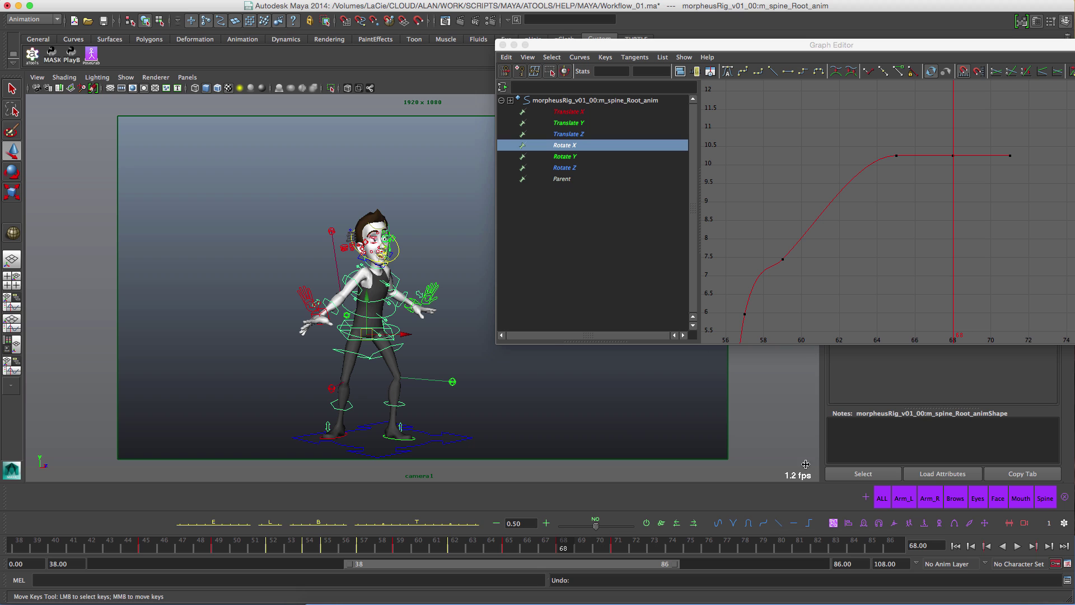
{"action": "left_click", "coordinate": [882, 504]}
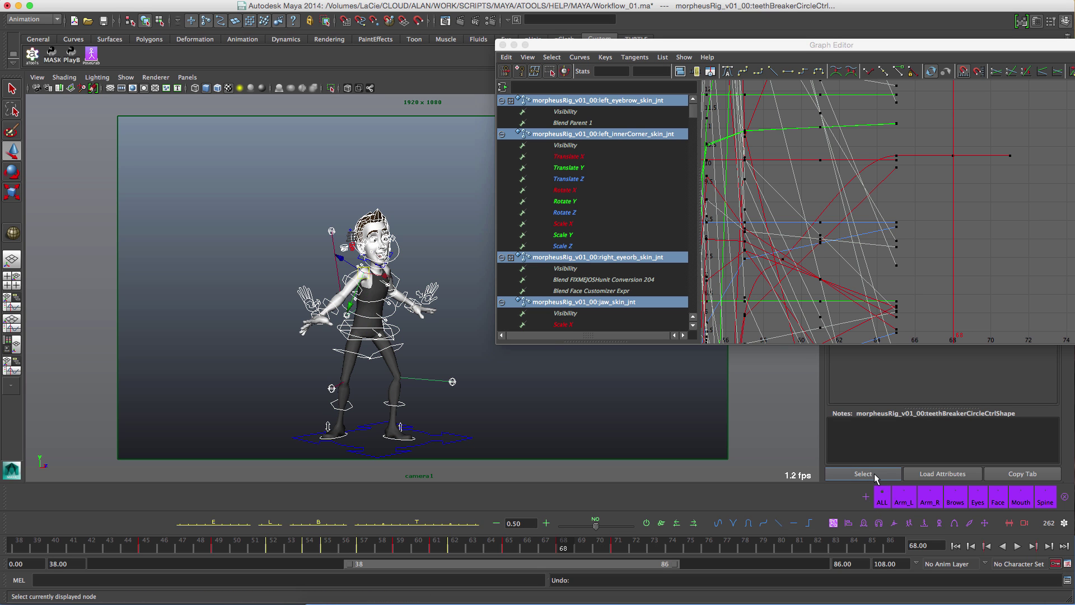
{"action": "left_click", "coordinate": [617, 544]}
{"action": "key", "text": "s"}
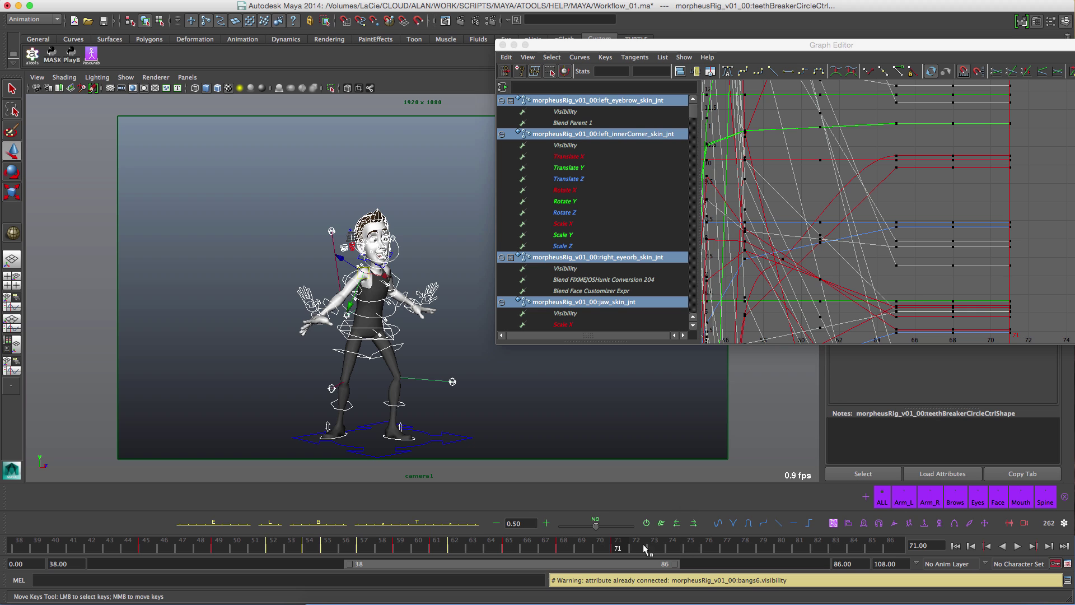
Step: Smooth the tangents of all keys on the selected rig controls across the playback range
{"action": "double_click", "coordinate": [618, 545]}
{"action": "left_click", "coordinate": [747, 523]}
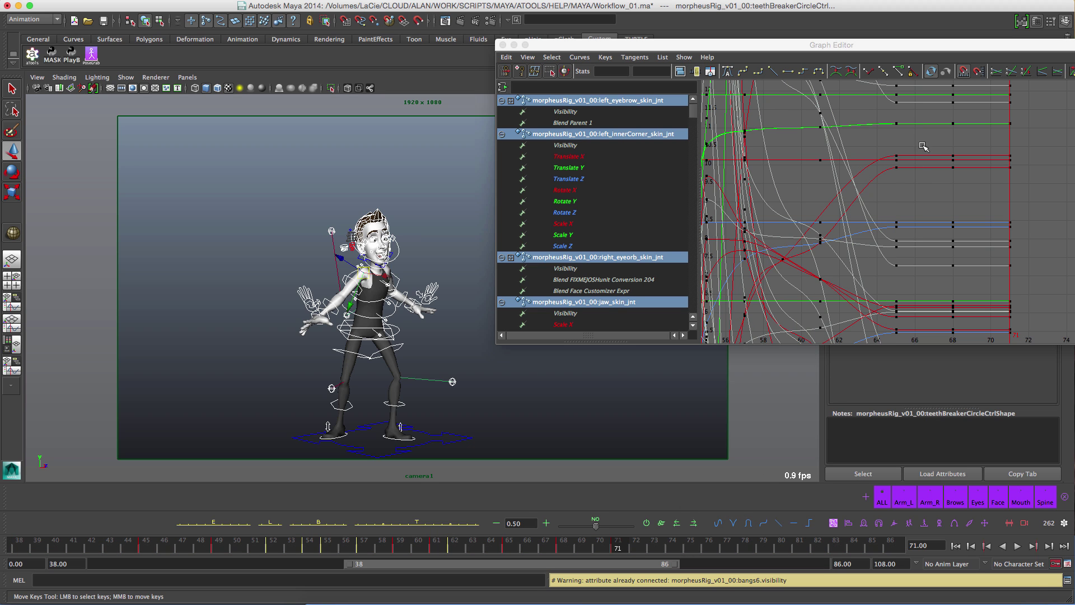
{"action": "left_click", "coordinate": [913, 186]}
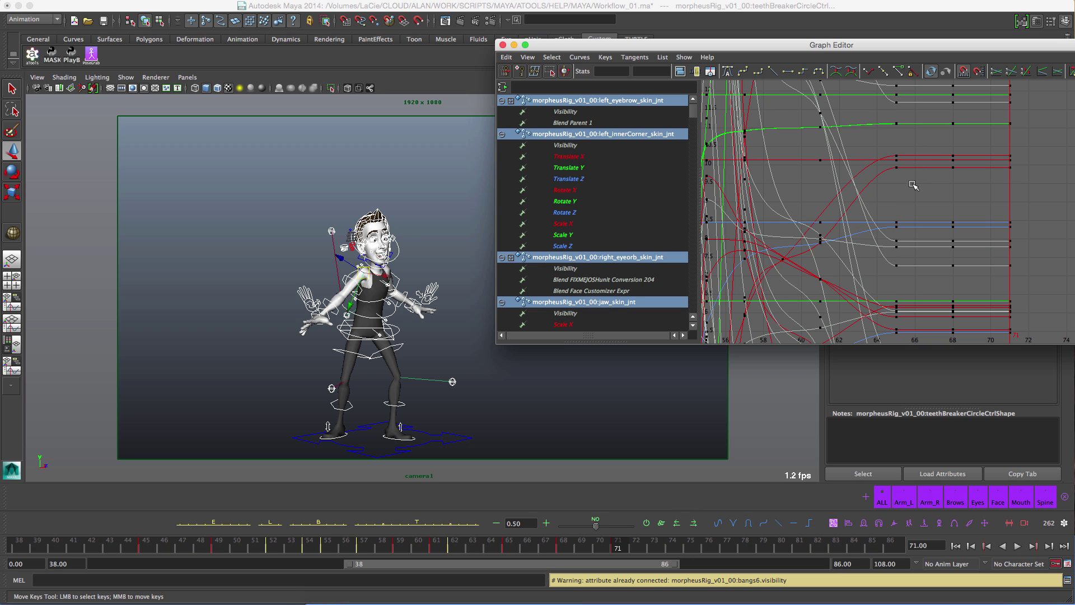
Step: Apply a negative Noise amount to all selected controls' keys at frame 65 and again at frame 68
{"action": "left_click", "coordinate": [508, 547]}
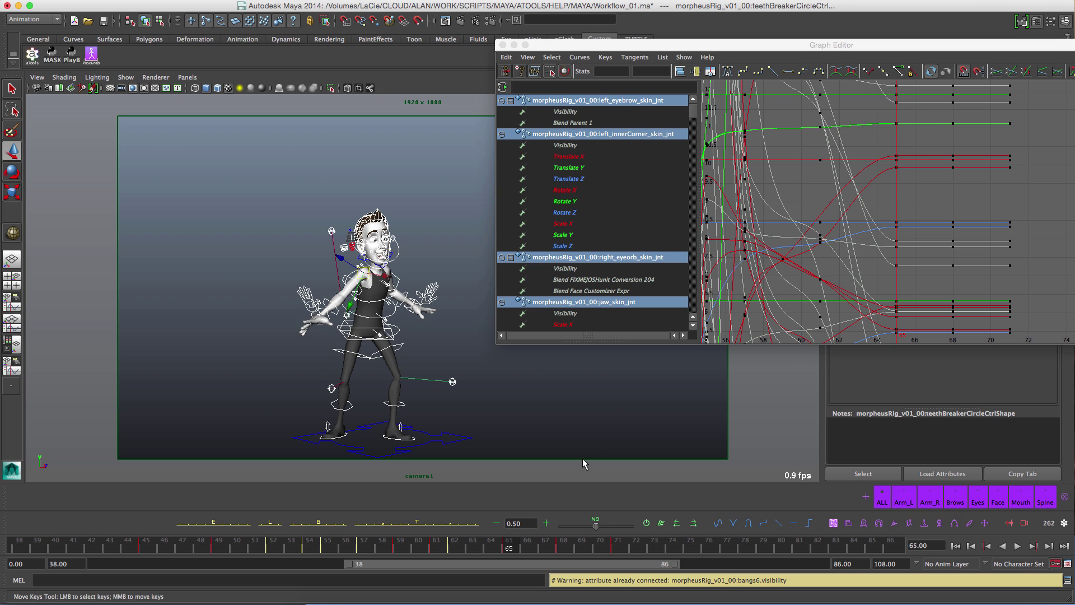
{"action": "left_click_drag", "start_coordinate": [592, 527], "coordinate": [577, 527]}
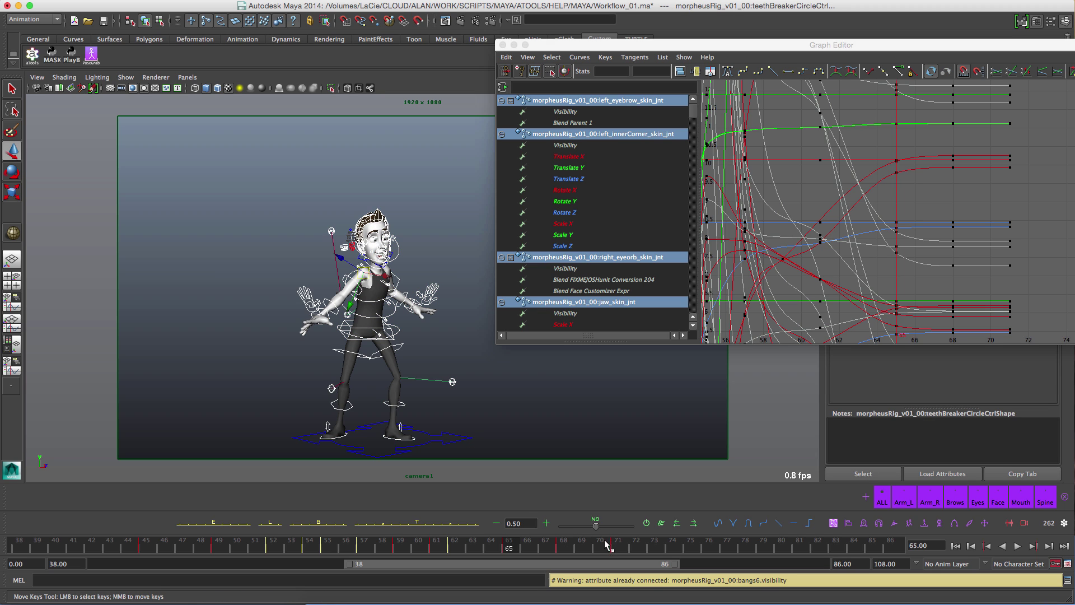
{"action": "left_click", "coordinate": [559, 546]}
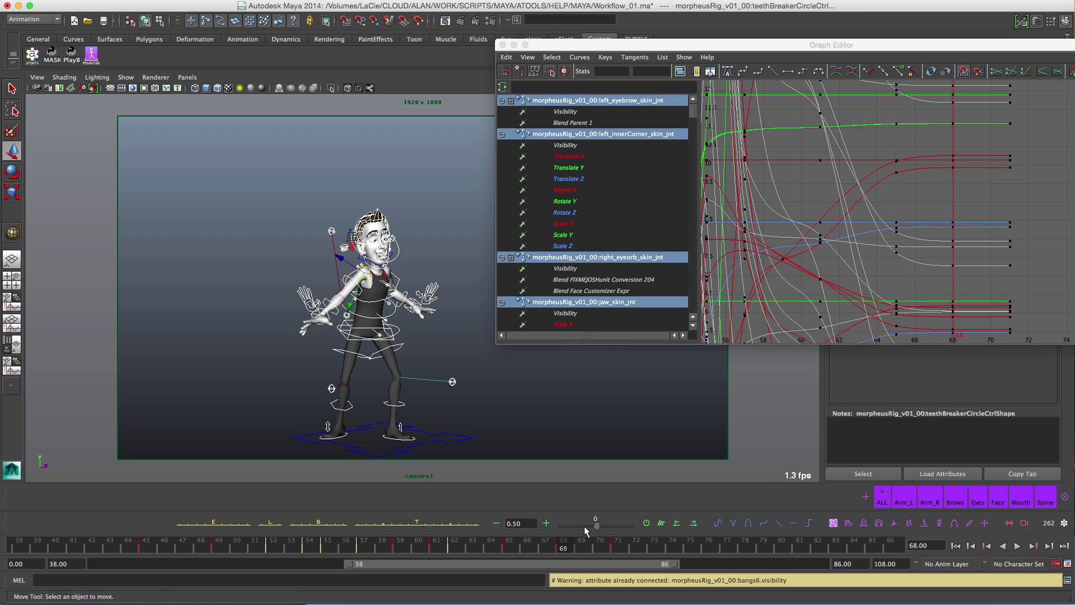
{"action": "left_click_drag", "start_coordinate": [591, 529], "coordinate": [571, 528]}
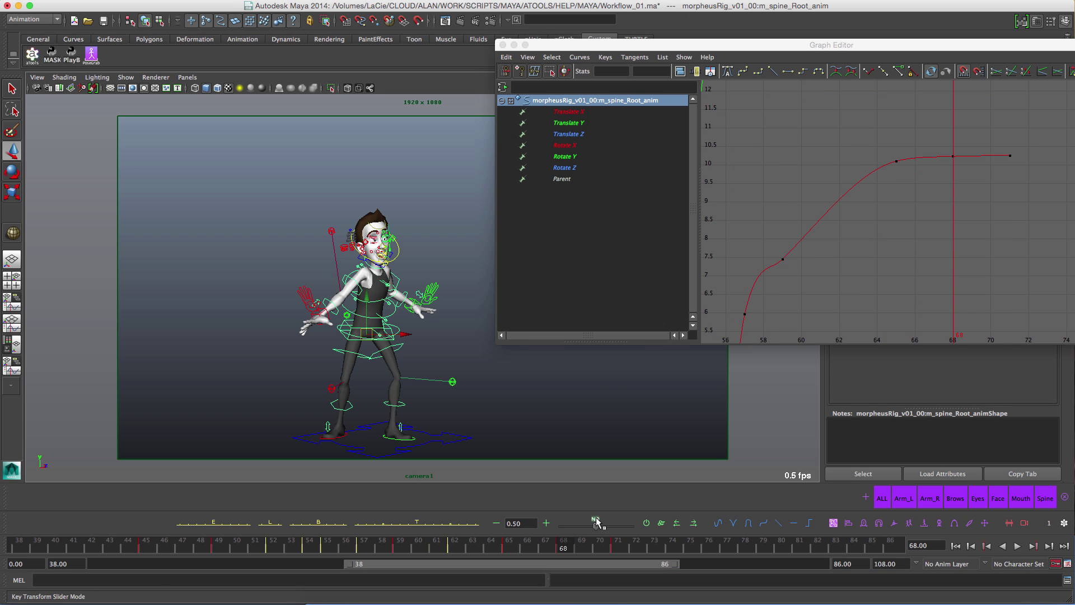
Step: Look over the list of available key transform slider modes
{"action": "right_click", "coordinate": [597, 526]}
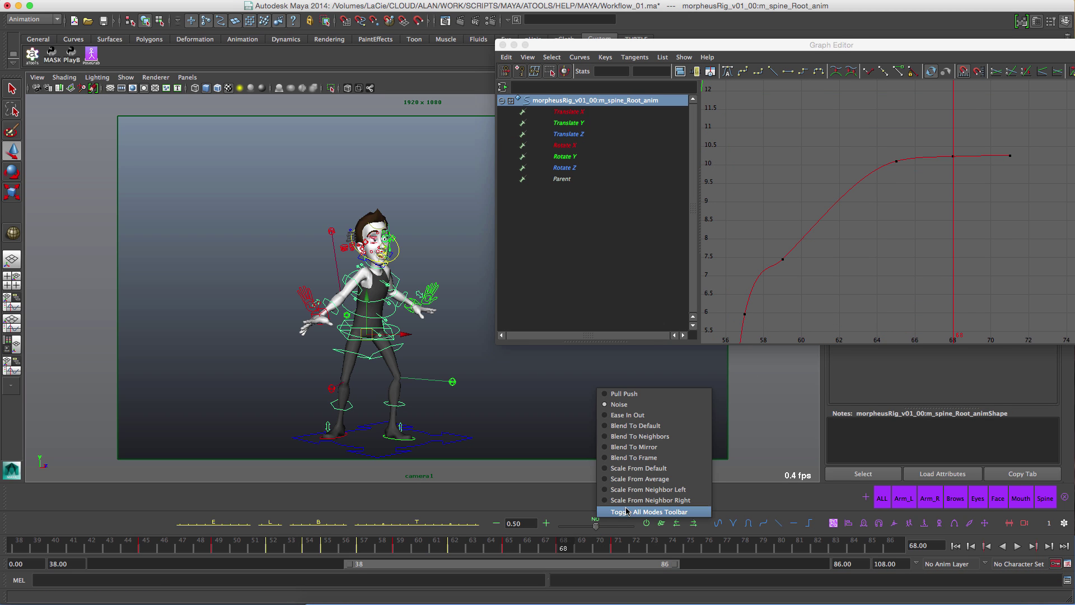
{"action": "left_click", "coordinate": [648, 489]}
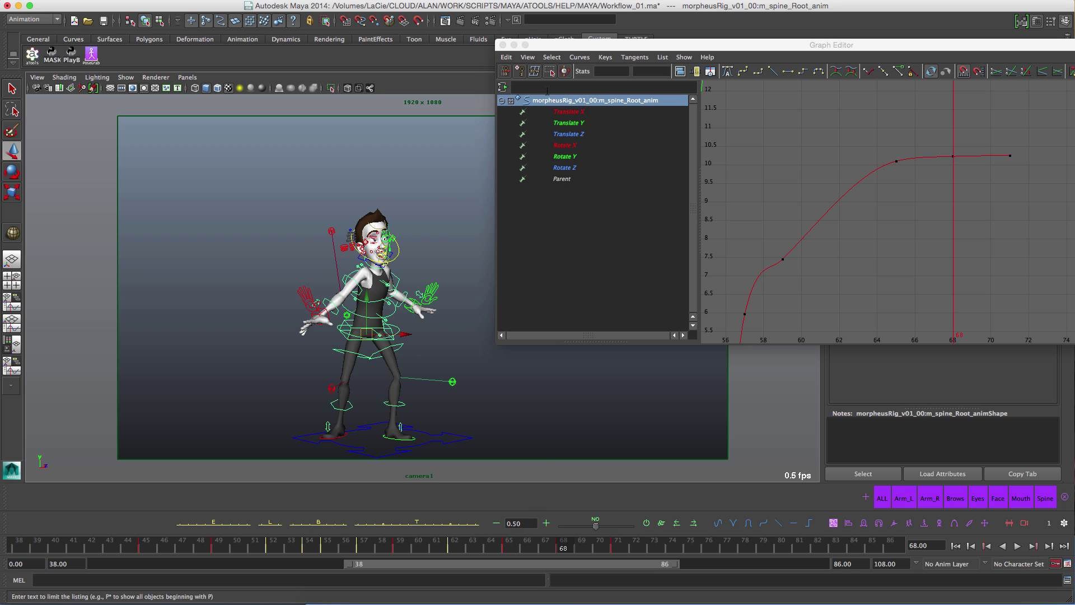
Step: Move the Graph Editor aside, show the Channel Box and select the spine root control's Translate X channel
{"action": "left_click_drag", "start_coordinate": [582, 44], "coordinate": [1065, 277]}
{"action": "left_click", "coordinate": [1068, 182]}
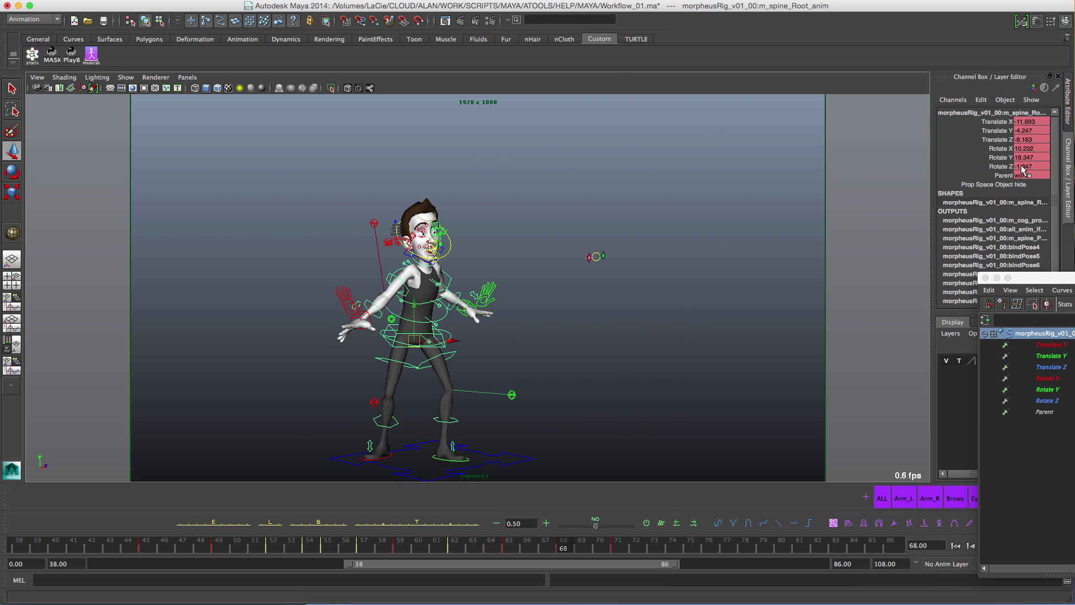
{"action": "left_click", "coordinate": [994, 122]}
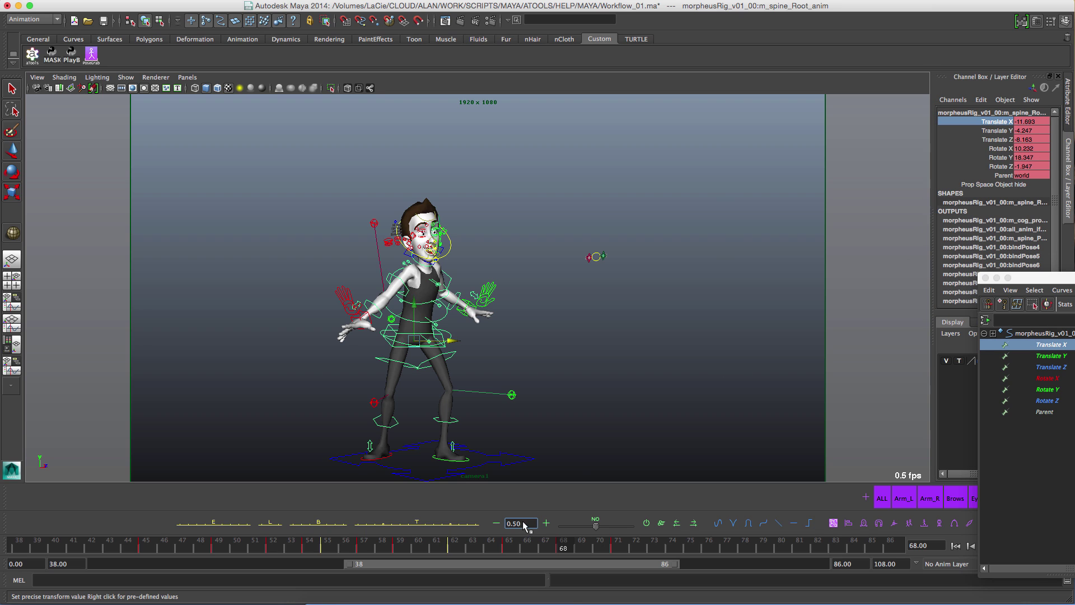
Step: Set the precise transform amount to 5, raise Translate X by it once and lower it by the same amount
{"action": "double_click", "coordinate": [520, 523]}
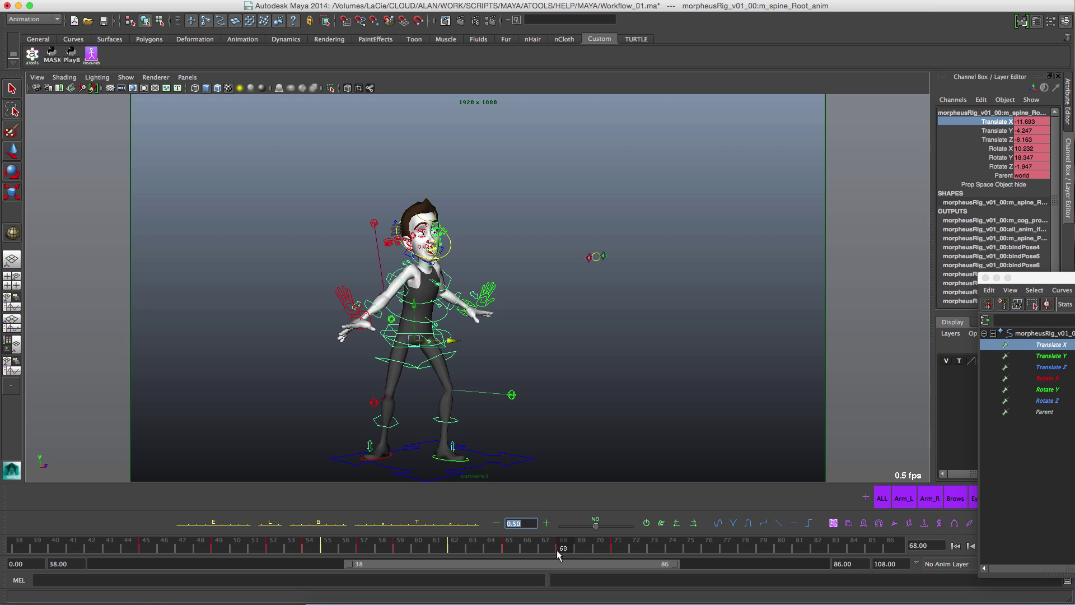
{"action": "type", "text": "5"}
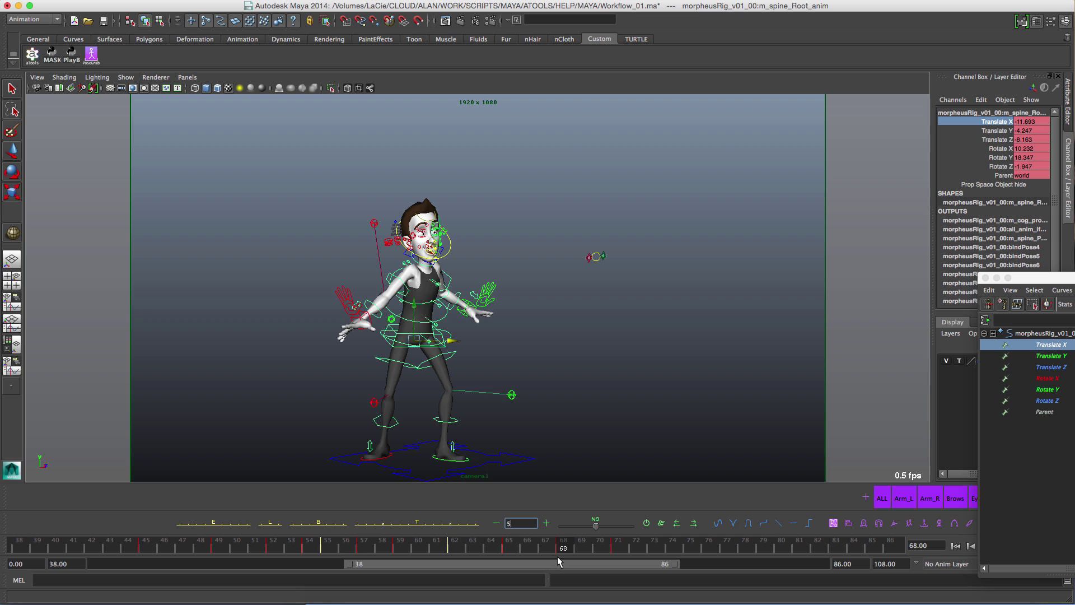
{"action": "left_click", "coordinate": [546, 523]}
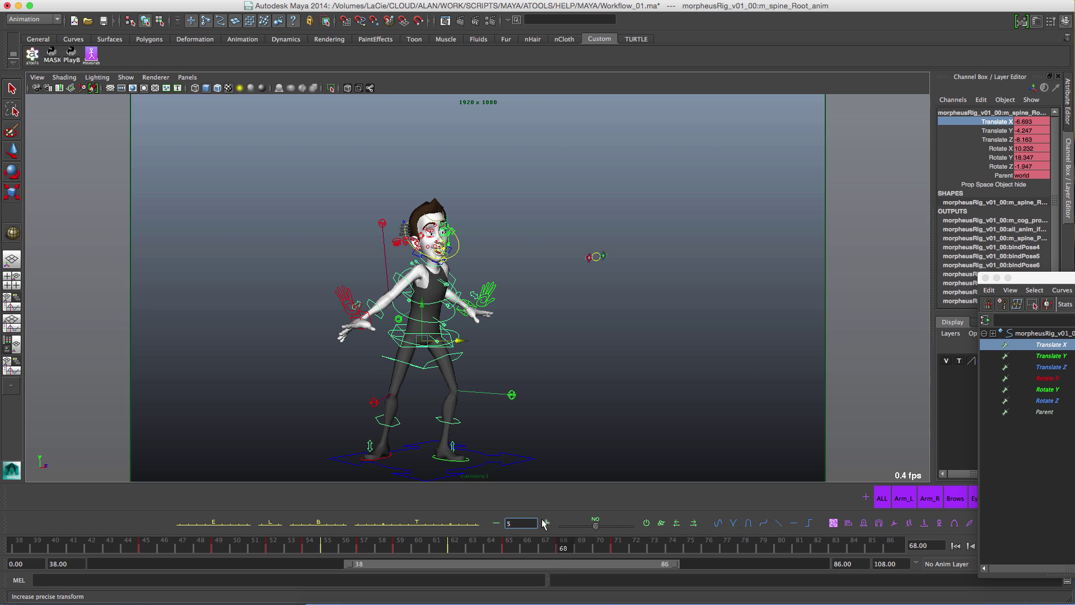
{"action": "left_click", "coordinate": [498, 523]}
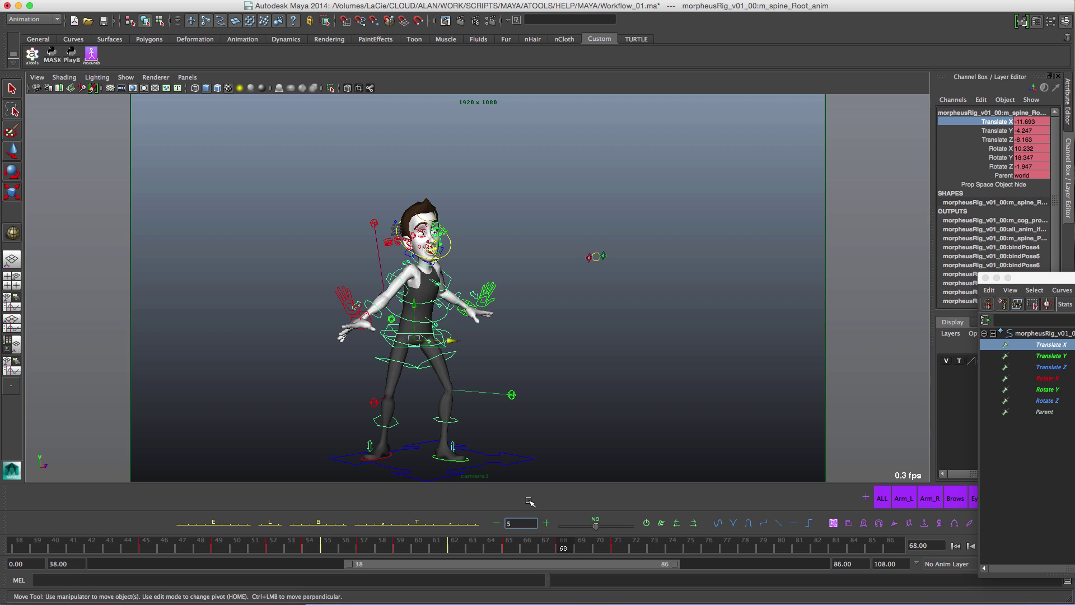
Step: Try increasing the spine root's Translate Y through Rotate Z channels by 5, and undo it
{"action": "left_click_drag", "start_coordinate": [1003, 131], "coordinate": [1002, 166]}
{"action": "left_click", "coordinate": [546, 523]}
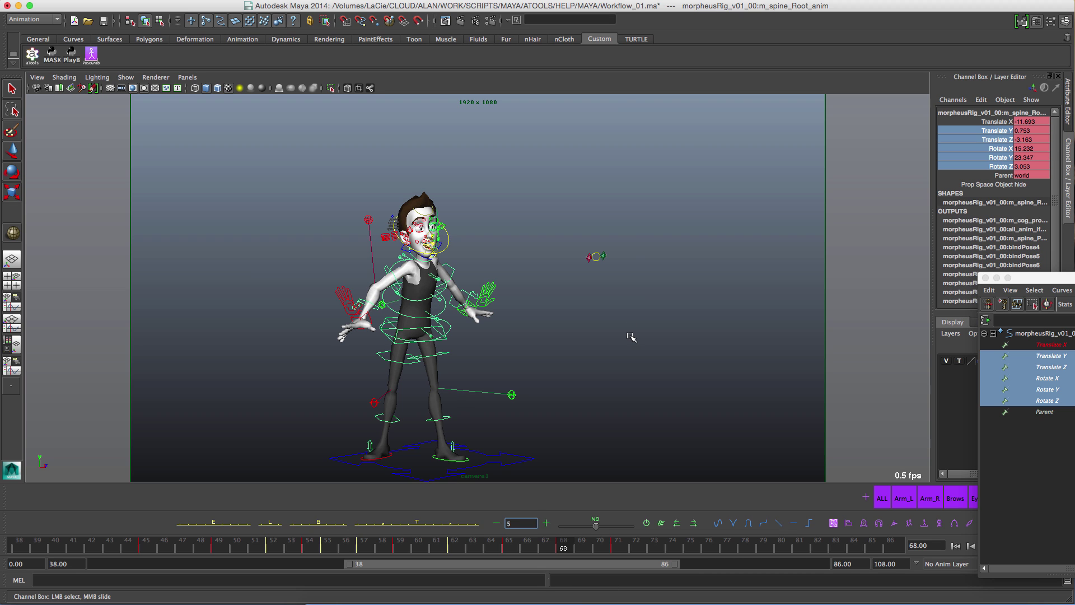
{"action": "key", "text": "Return"}
{"action": "left_click", "coordinate": [619, 365]}
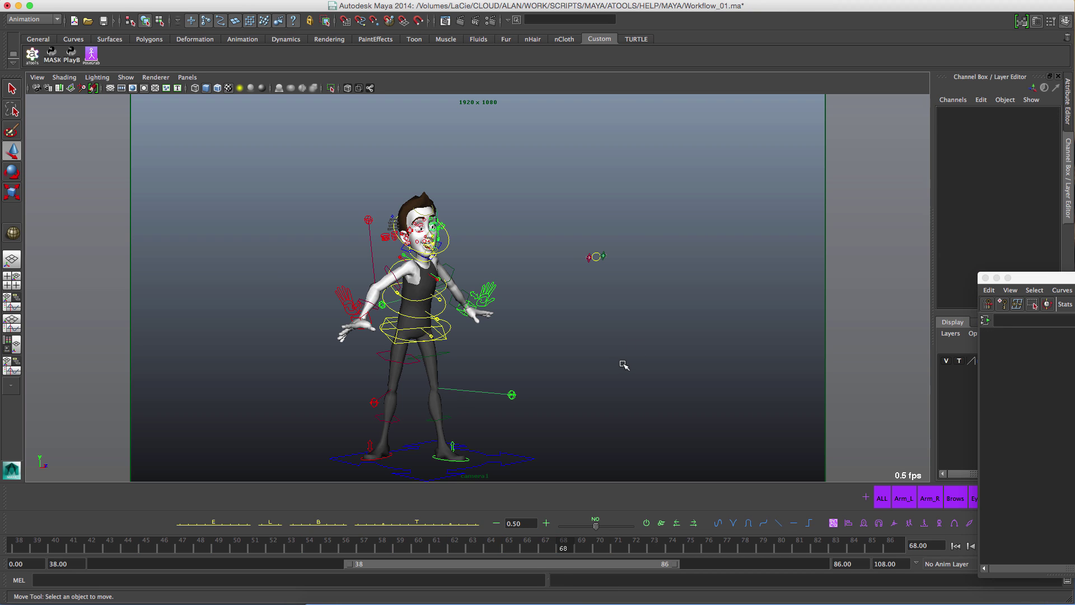
{"action": "key", "text": "z"}
{"action": "key", "text": "z"}
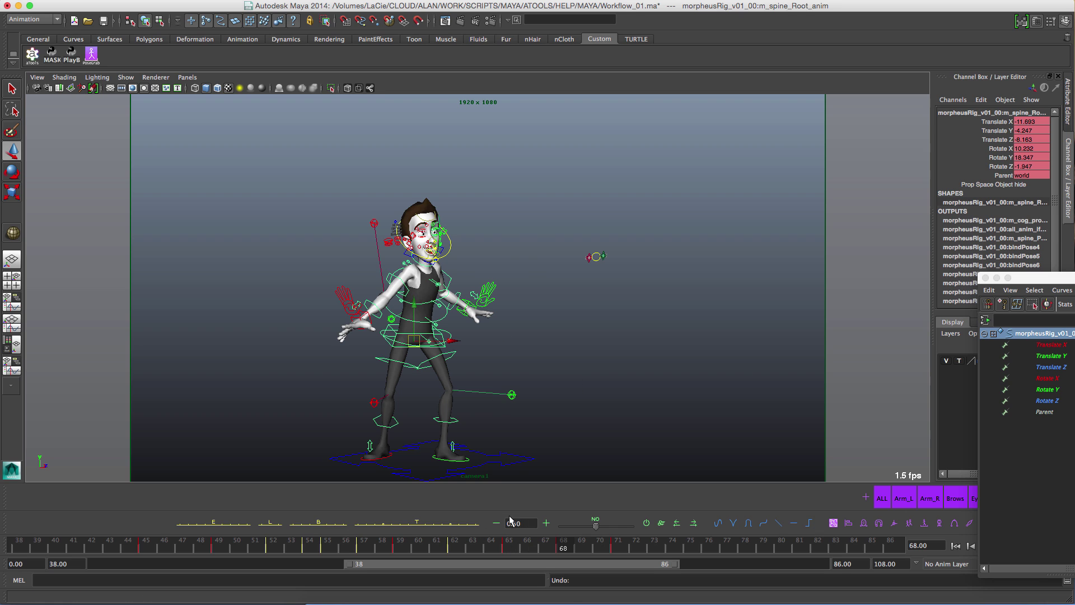
Step: Select the right arm's IK control, bring the Graph Editor back into view and look up its Euler Filter command
{"action": "left_click", "coordinate": [370, 337]}
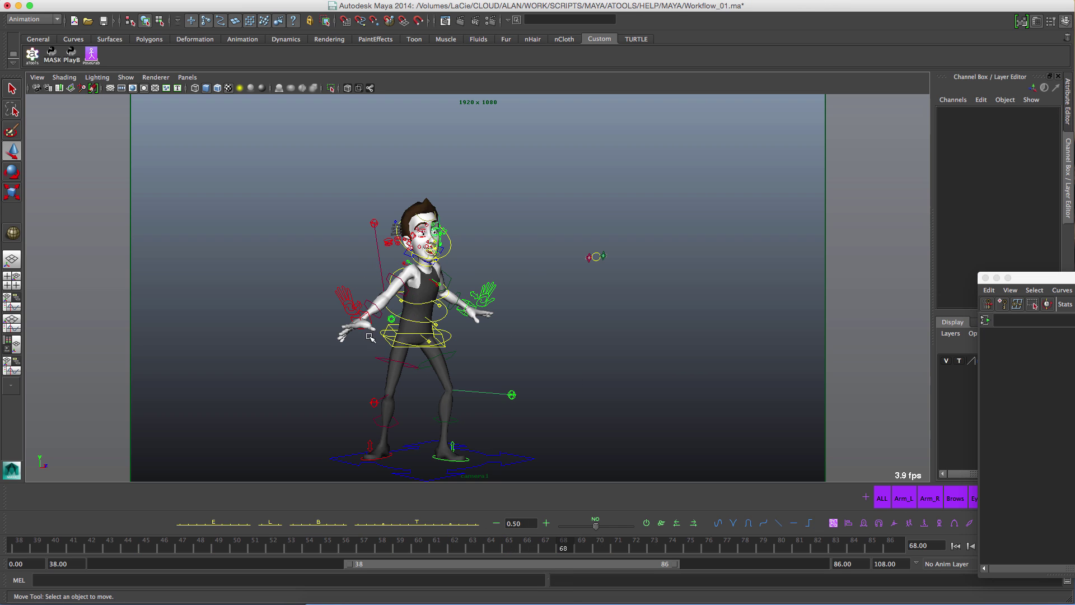
{"action": "left_click", "coordinate": [365, 314]}
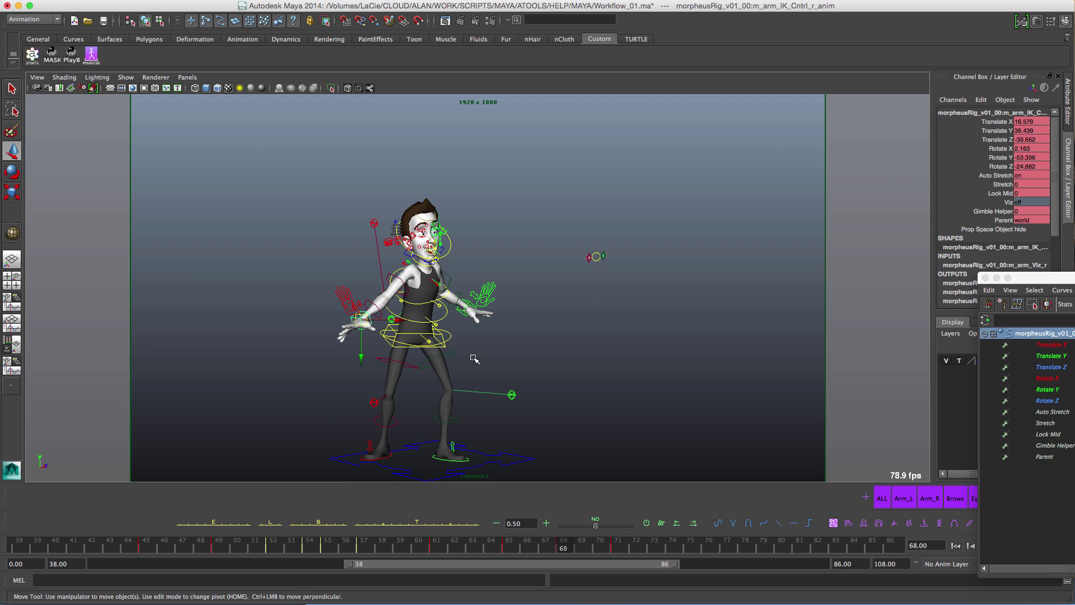
{"action": "left_click_drag", "start_coordinate": [1042, 278], "coordinate": [518, 160]}
{"action": "left_click", "coordinate": [511, 172]}
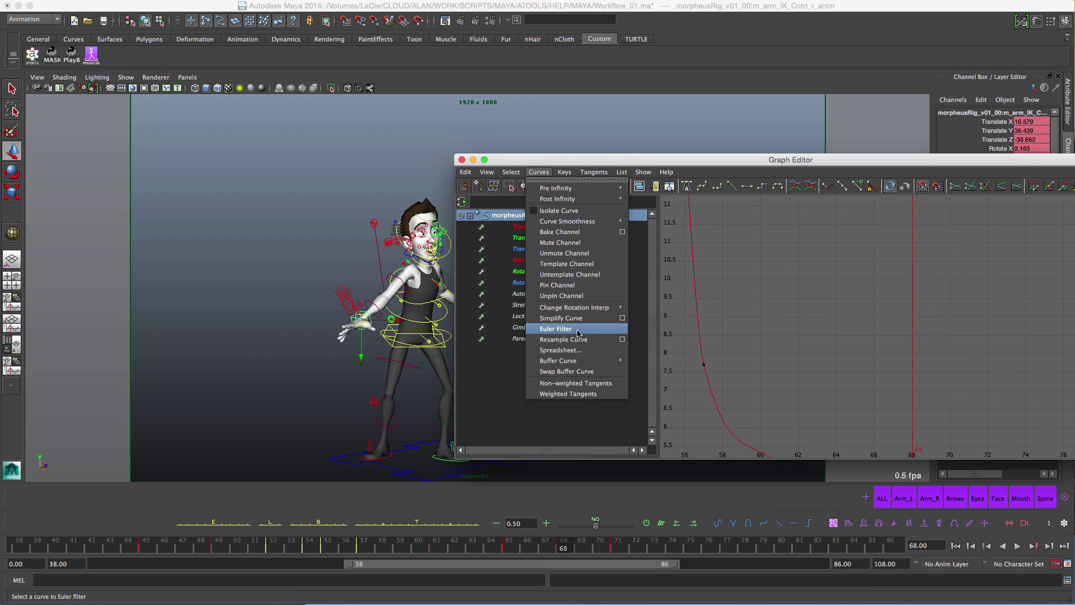
{"action": "left_click", "coordinate": [732, 296]}
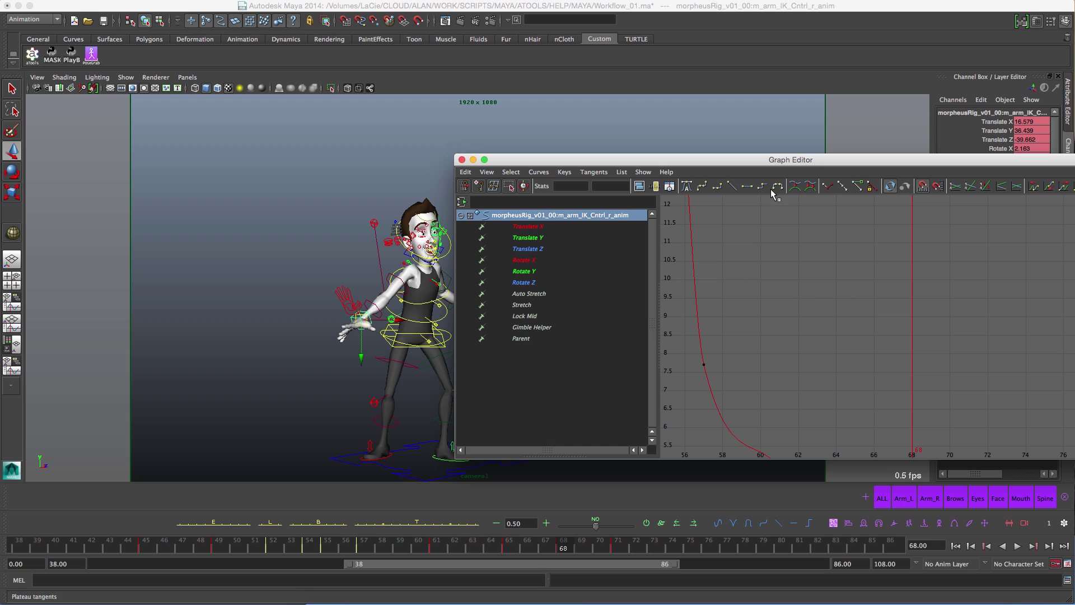
Step: Isolate the Rotate X curve of the right arm's IK control in the Graph Editor
{"action": "right_click_drag", "start_coordinate": [847, 246], "coordinate": [819, 349], "text": "alt+shift"}
{"action": "right_click_drag", "start_coordinate": [933, 344], "coordinate": [895, 348], "text": "alt+shift"}
{"action": "right_click_drag", "start_coordinate": [861, 311], "coordinate": [863, 358], "text": "alt+shift"}
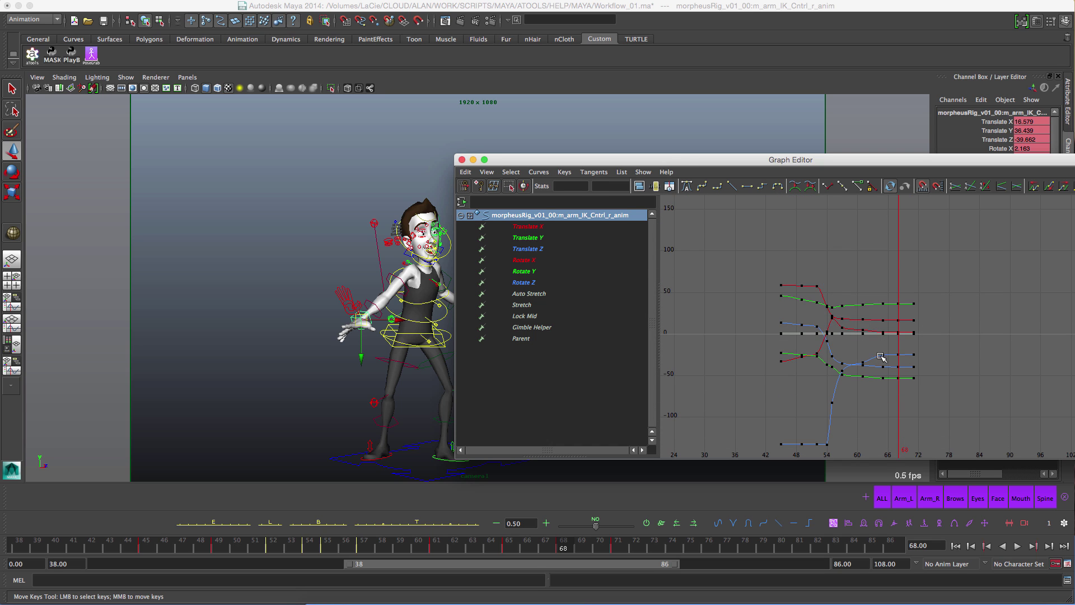
{"action": "middle_click_drag", "start_coordinate": [863, 358], "coordinate": [817, 295], "text": "alt"}
{"action": "left_click", "coordinate": [532, 261]}
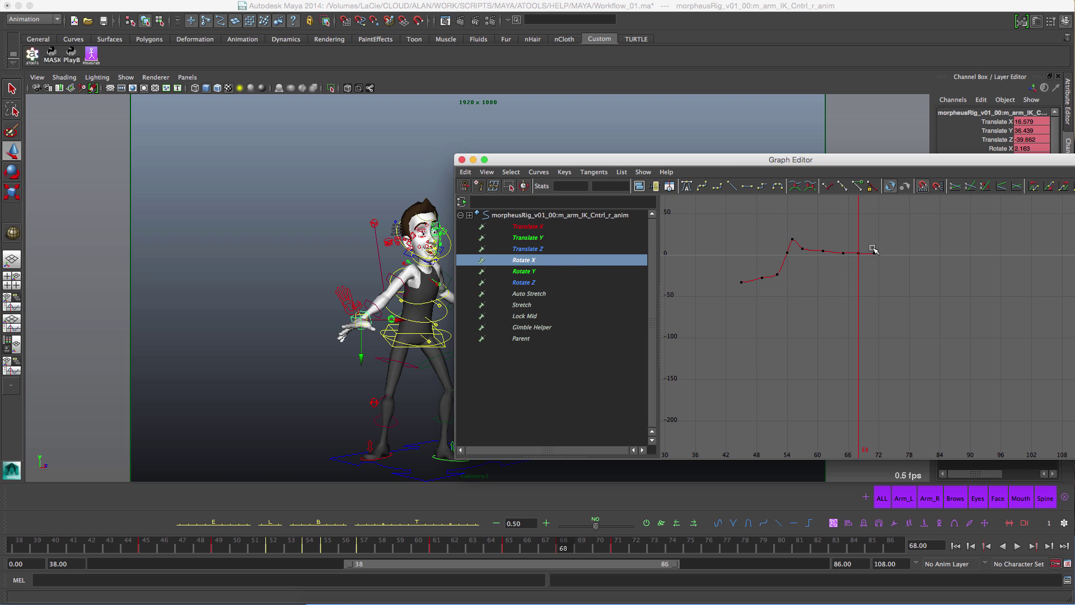
{"action": "middle_click_drag", "start_coordinate": [873, 250], "coordinate": [823, 317], "text": "alt+shift"}
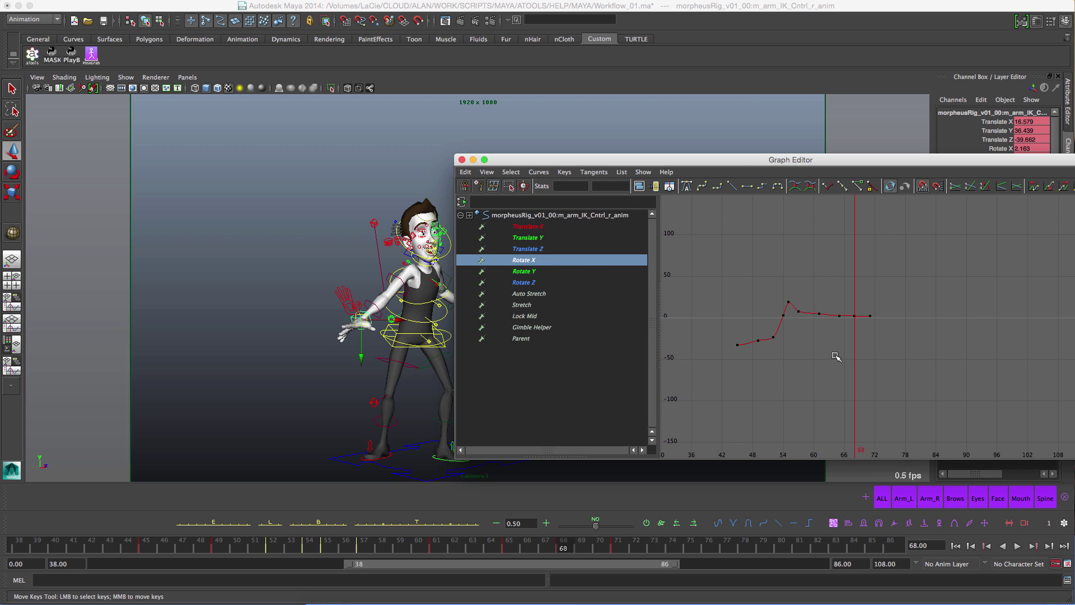
{"action": "right_click_drag", "start_coordinate": [833, 355], "coordinate": [865, 306], "text": "alt+shift"}
Step: Increase the arm control's Rotate X keys from frame 57 to 71 by a precise amount of 360
{"action": "left_click_drag", "start_coordinate": [796, 344], "coordinate": [795, 345]}
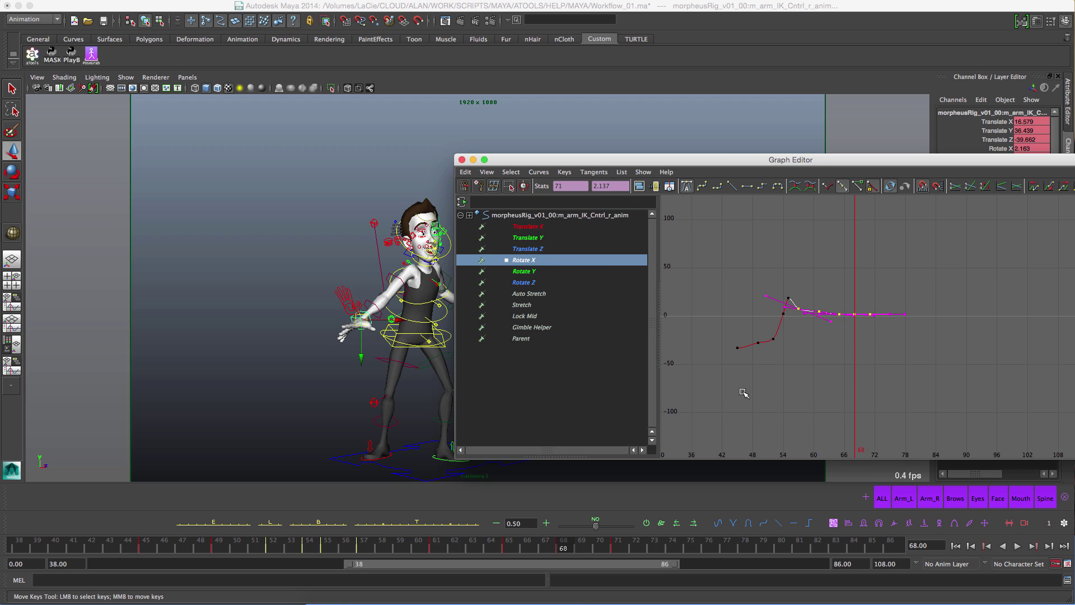
{"action": "left_click", "coordinate": [523, 524]}
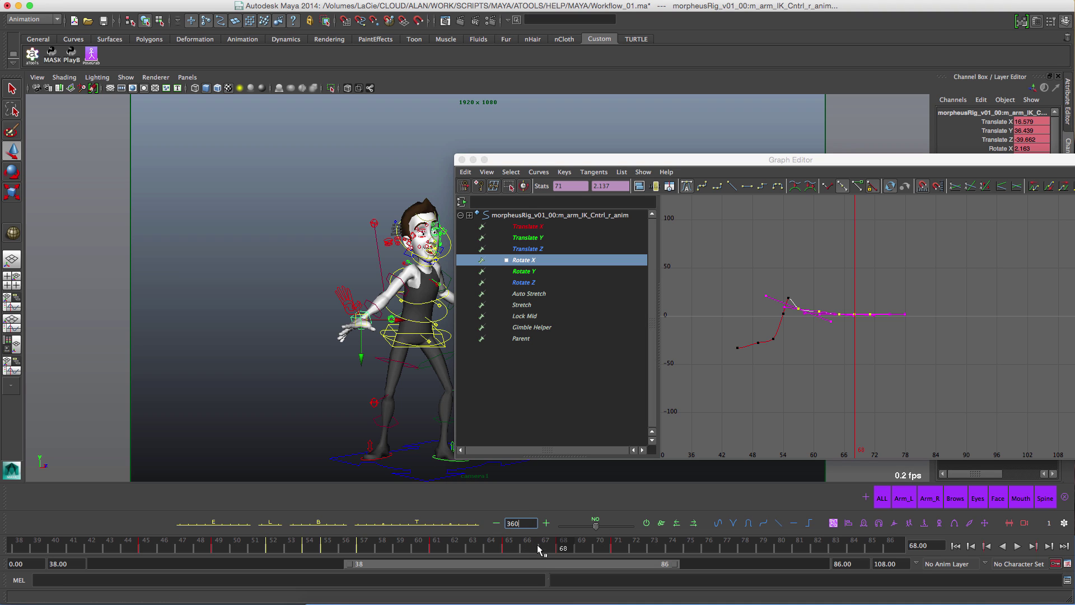
{"action": "left_click", "coordinate": [546, 522]}
{"action": "key", "text": "f"}
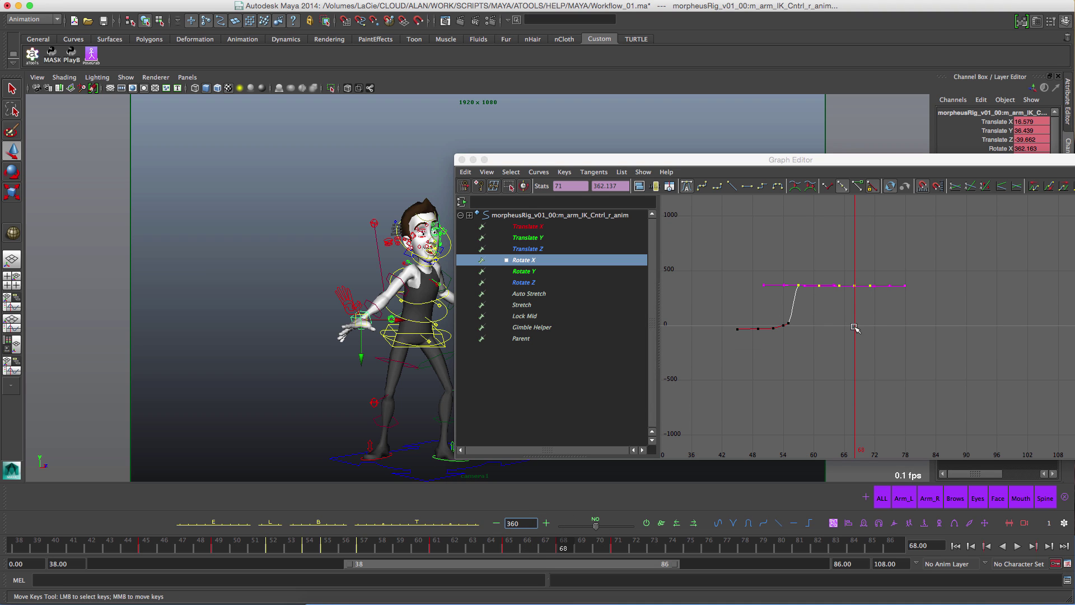
{"action": "left_click", "coordinate": [822, 345]}
{"action": "right_click_drag", "start_coordinate": [795, 322], "coordinate": [887, 336], "text": "alt"}
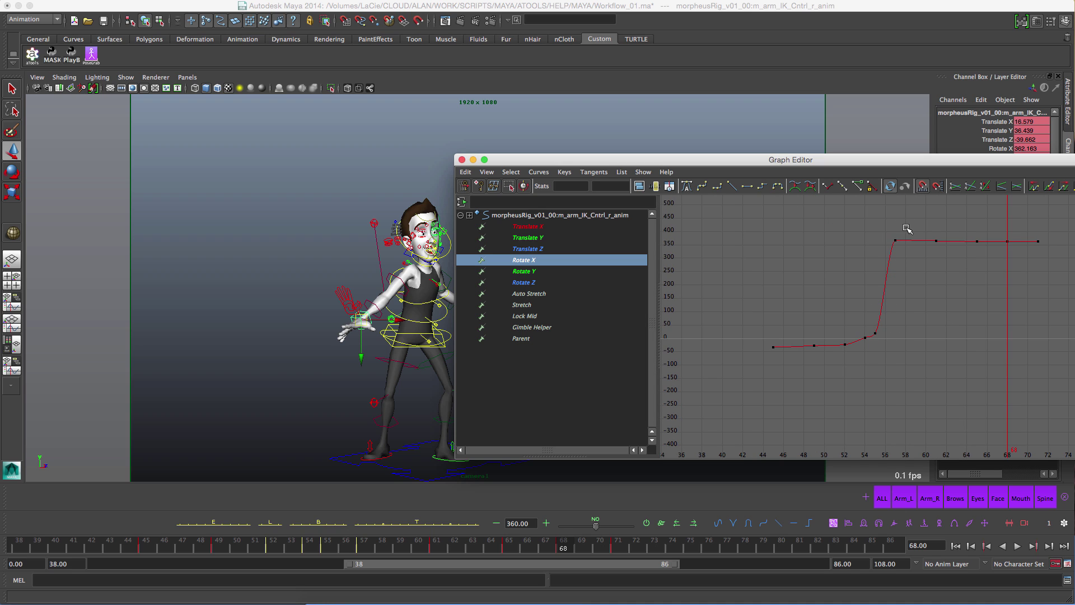
Step: Play back the animation to examine the arm's rotation between frames 55 and 57
{"action": "left_click", "coordinate": [888, 274]}
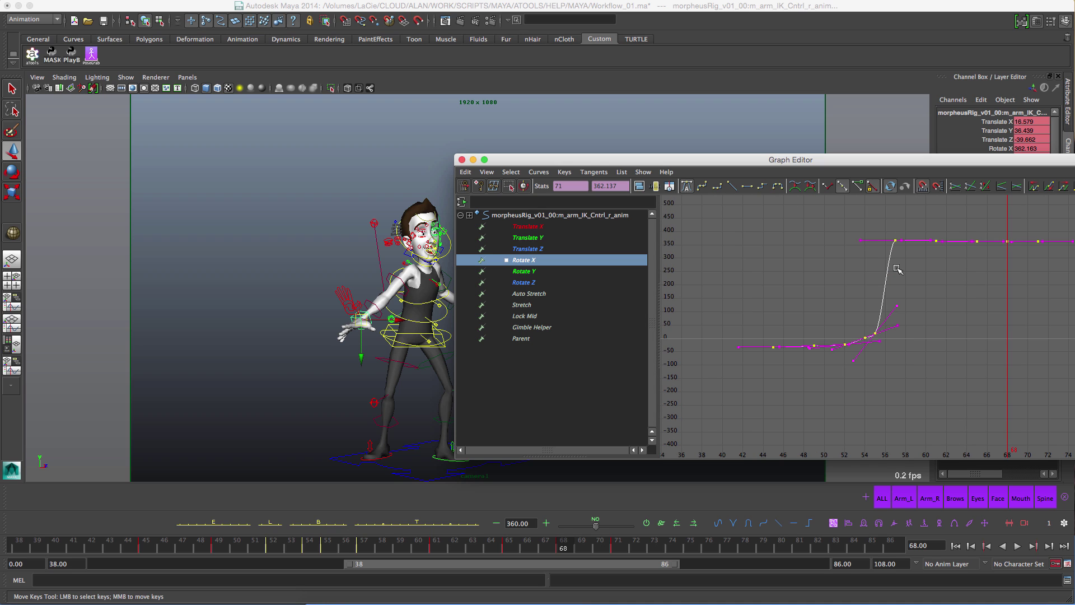
{"action": "left_click", "coordinate": [920, 305]}
{"action": "middle_click_drag", "start_coordinate": [937, 279], "coordinate": [872, 349], "text": "alt"}
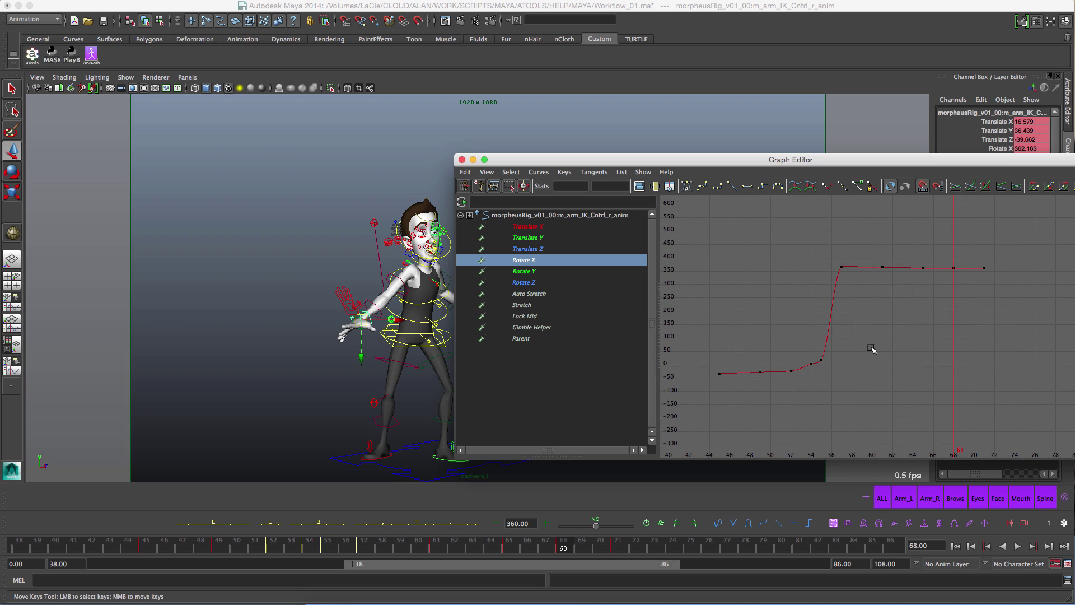
{"action": "left_click_drag", "start_coordinate": [819, 242], "coordinate": [1011, 341]}
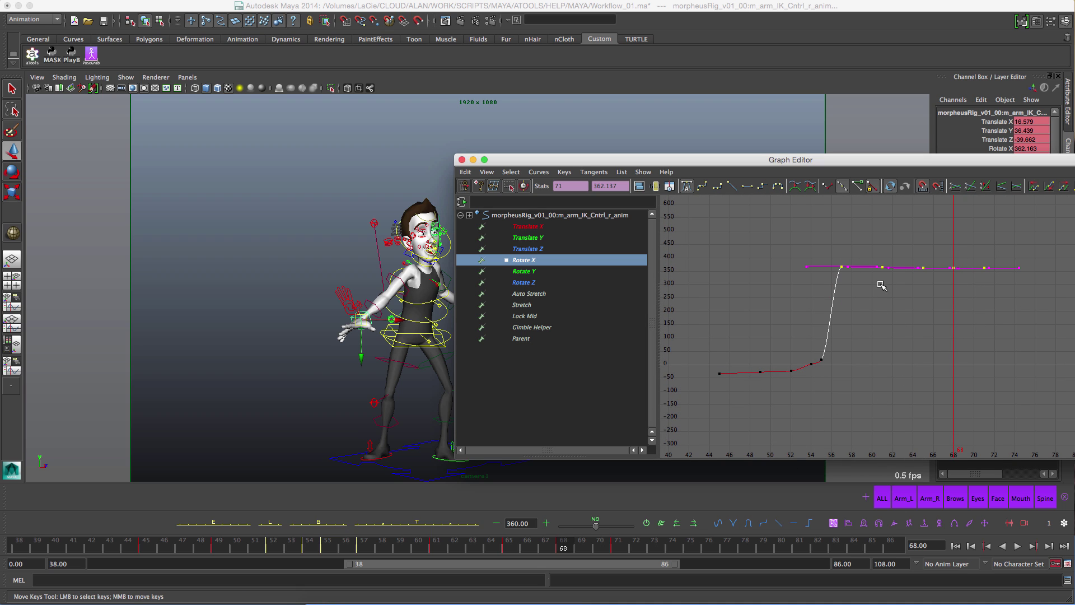
{"action": "left_click", "coordinate": [535, 545]}
{"action": "key", "text": "alt+v"}
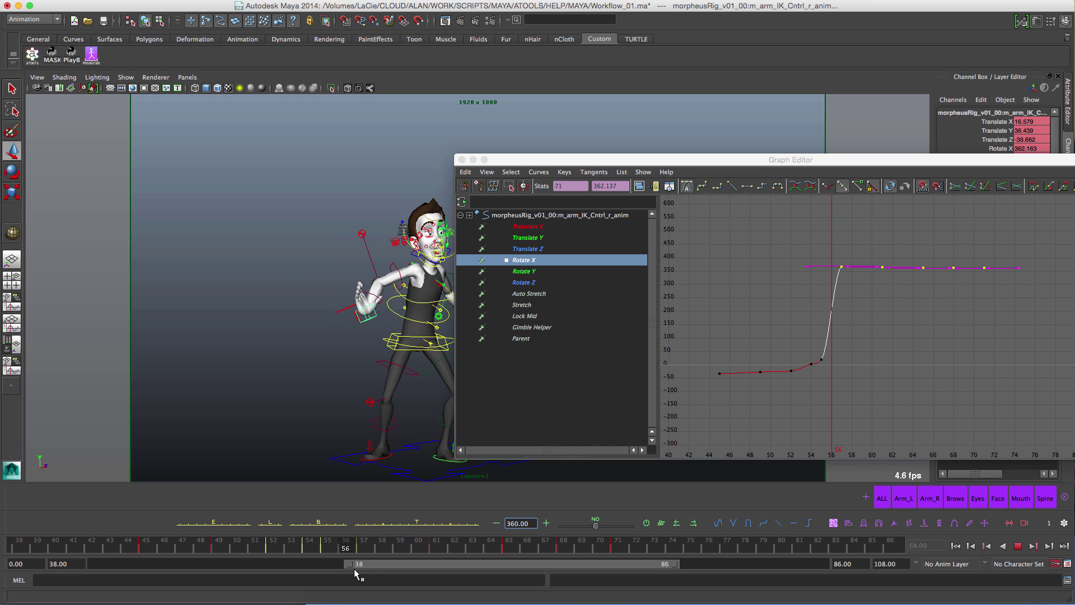
{"action": "key", "text": "alt+v"}
Step: Select the arm control's Rotate X keys from frame 57 to 71 and decrease them by 360
{"action": "left_click", "coordinate": [856, 265]}
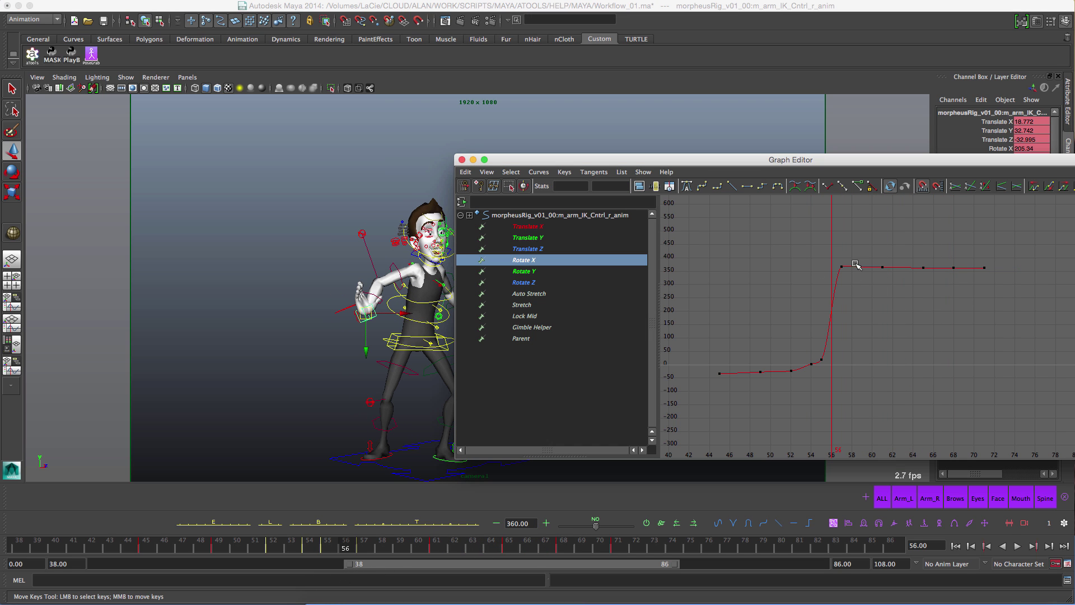
{"action": "left_click_drag", "start_coordinate": [808, 253], "coordinate": [1028, 320]}
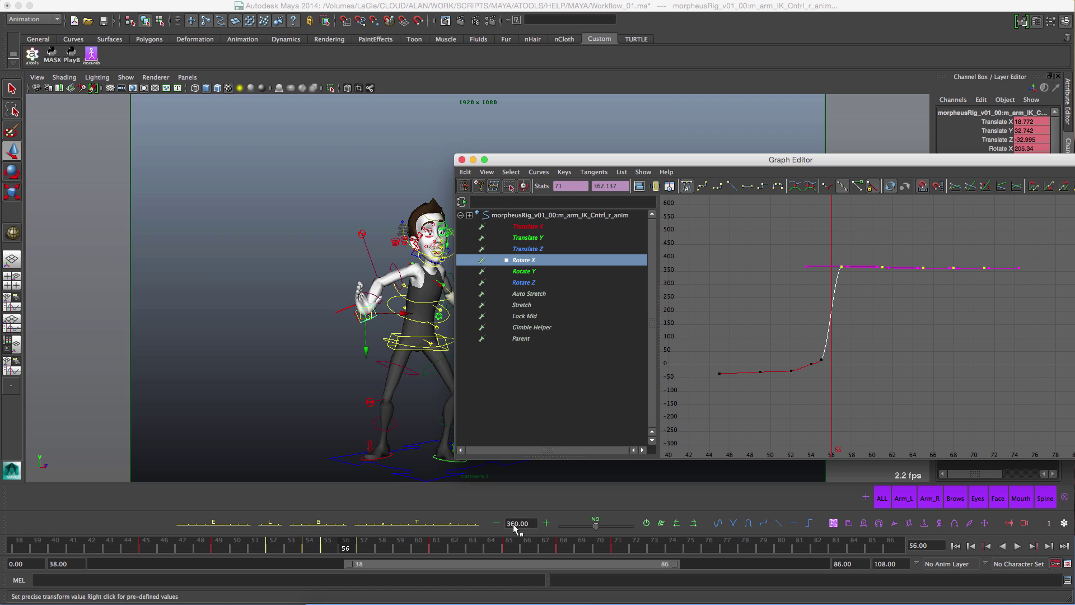
{"action": "left_click", "coordinate": [496, 523]}
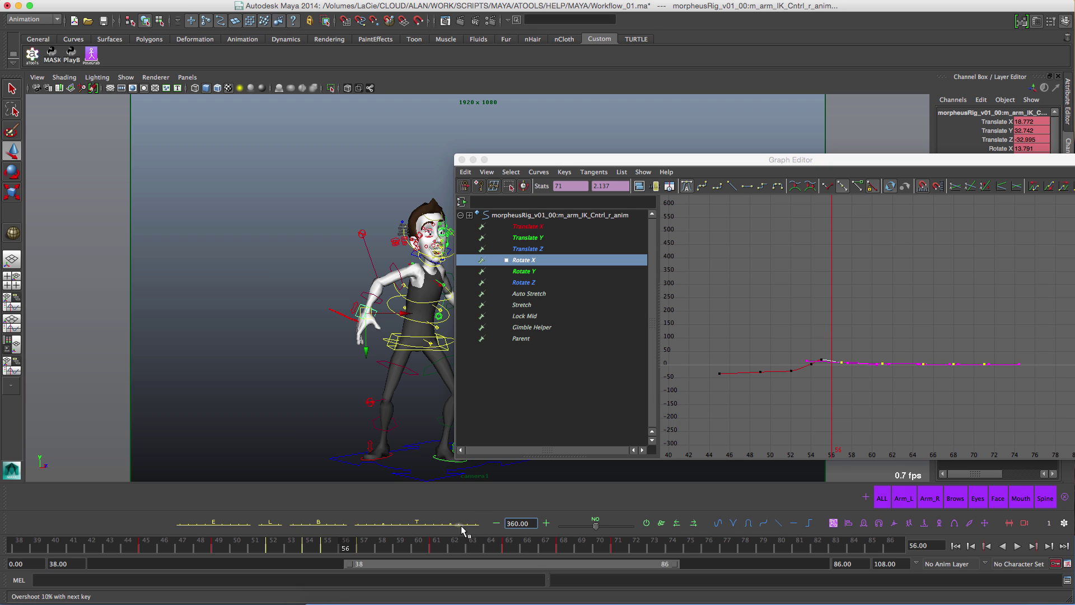
Step: Play back the arm animation around frames 56 to 60 and set the aTools precise offset amount to 20
{"action": "key", "text": "alt+v"}
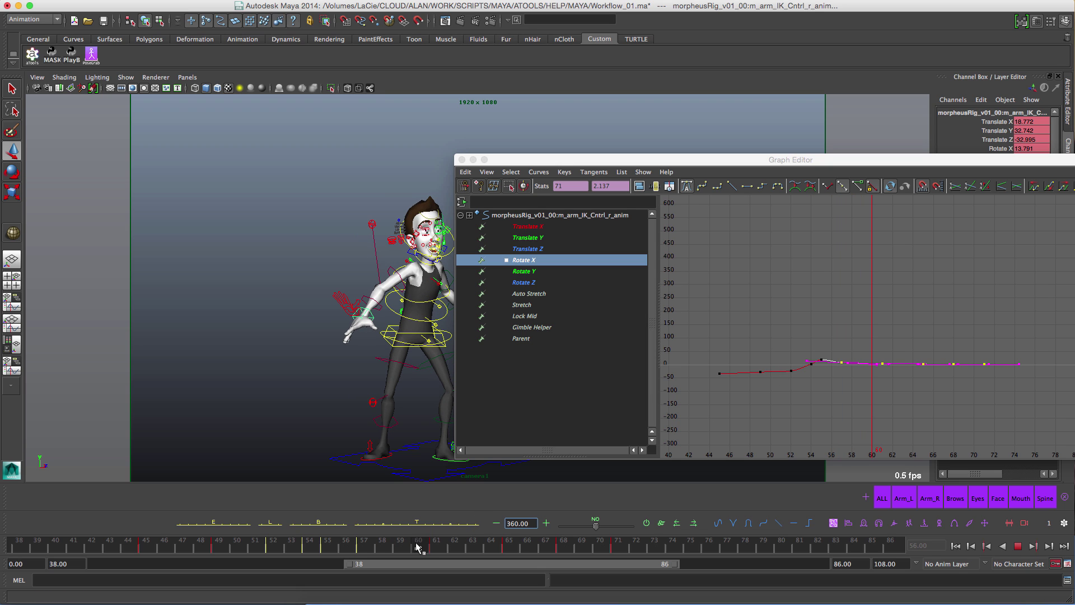
{"action": "key", "text": "alt+v"}
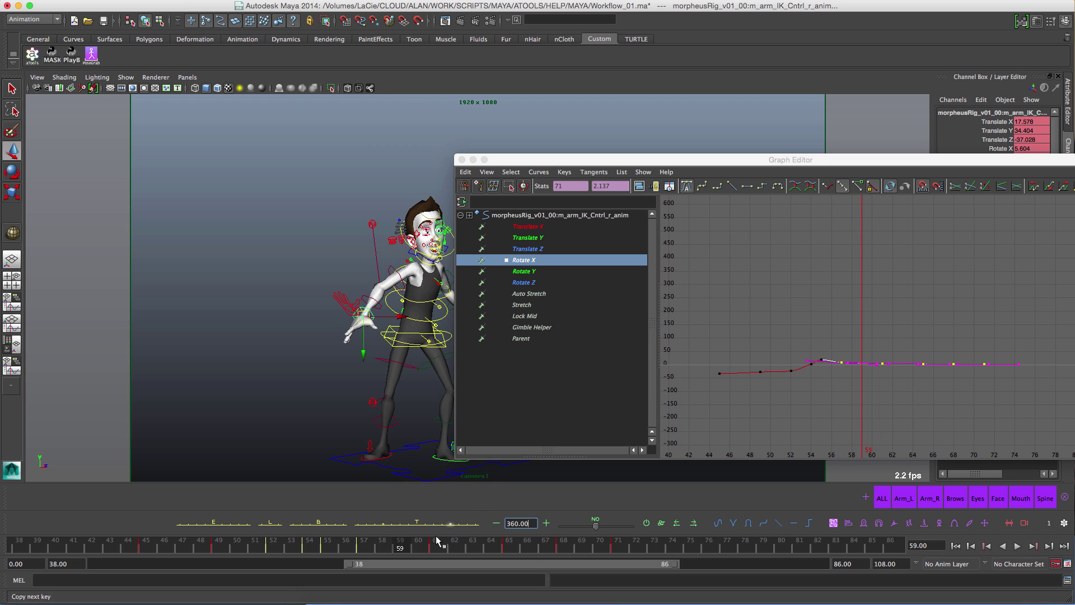
{"action": "right_click", "coordinate": [519, 524]}
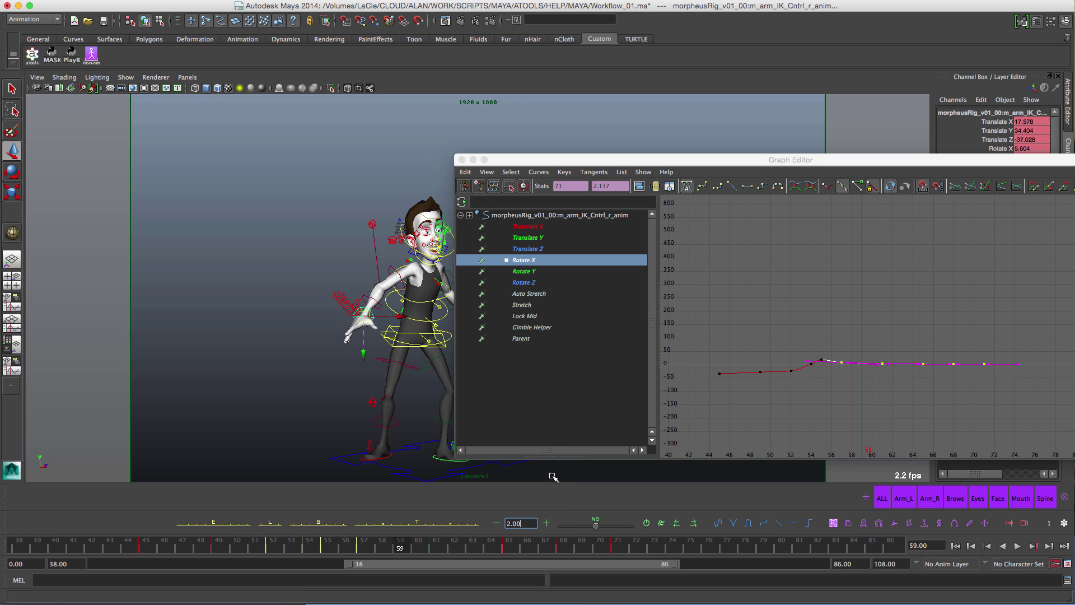
{"action": "left_click", "coordinate": [540, 476]}
{"action": "right_click", "coordinate": [523, 523]}
{"action": "left_click", "coordinate": [560, 513]}
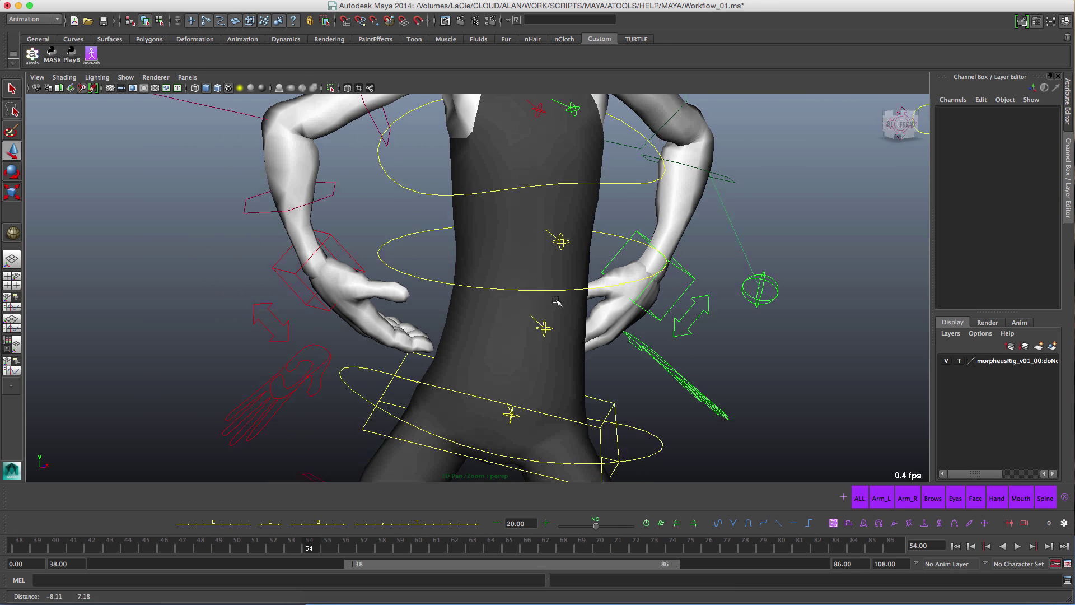
Step: Switch the aTools slider mode from Noise to Blend To Default
{"action": "right_click", "coordinate": [595, 520]}
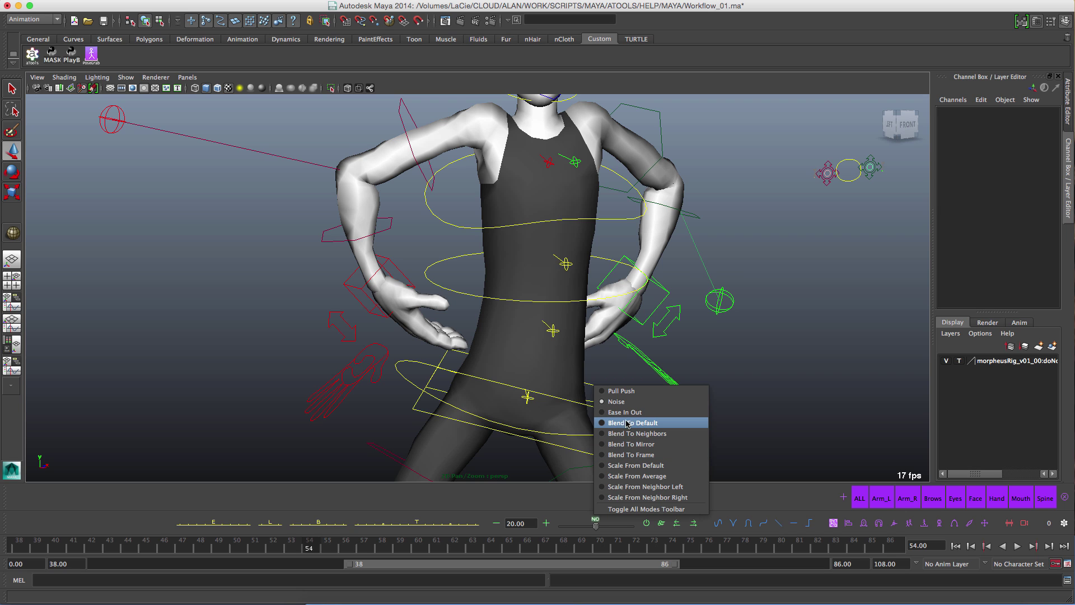
{"action": "left_click", "coordinate": [750, 423]}
{"action": "left_click", "coordinate": [597, 522]}
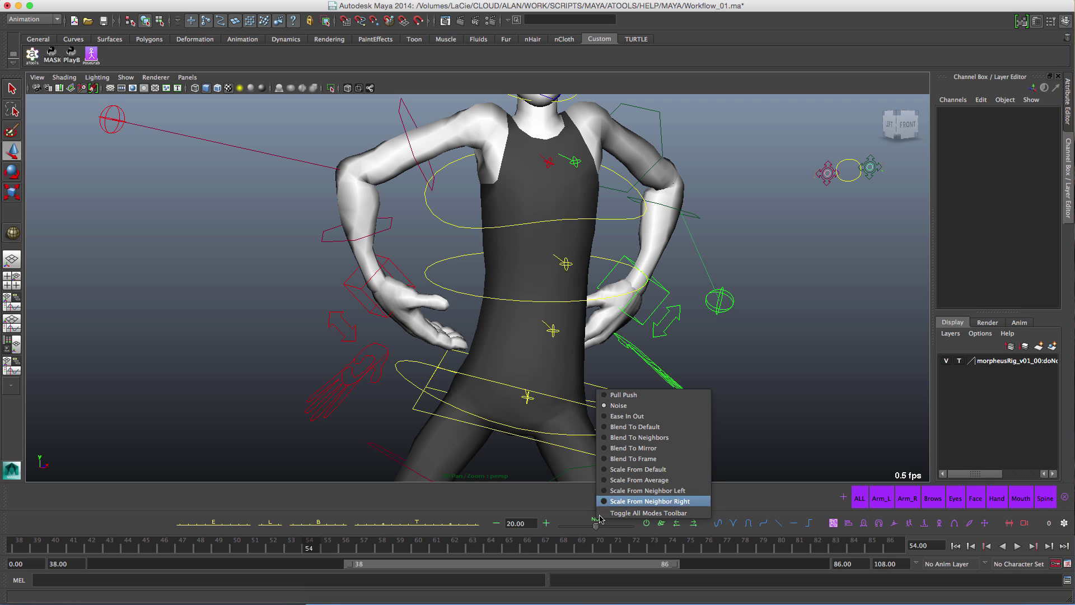
{"action": "left_click", "coordinate": [664, 428]}
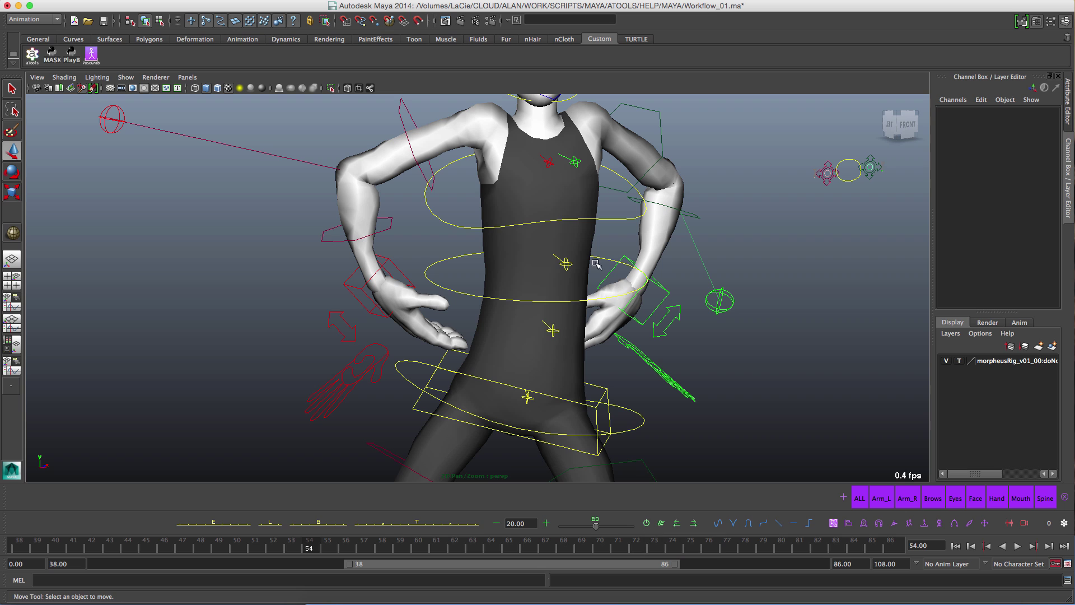
Step: Isolate and frame the Translate Y curve of the spine root control in the Graph Editor
{"action": "left_click", "coordinate": [440, 361]}
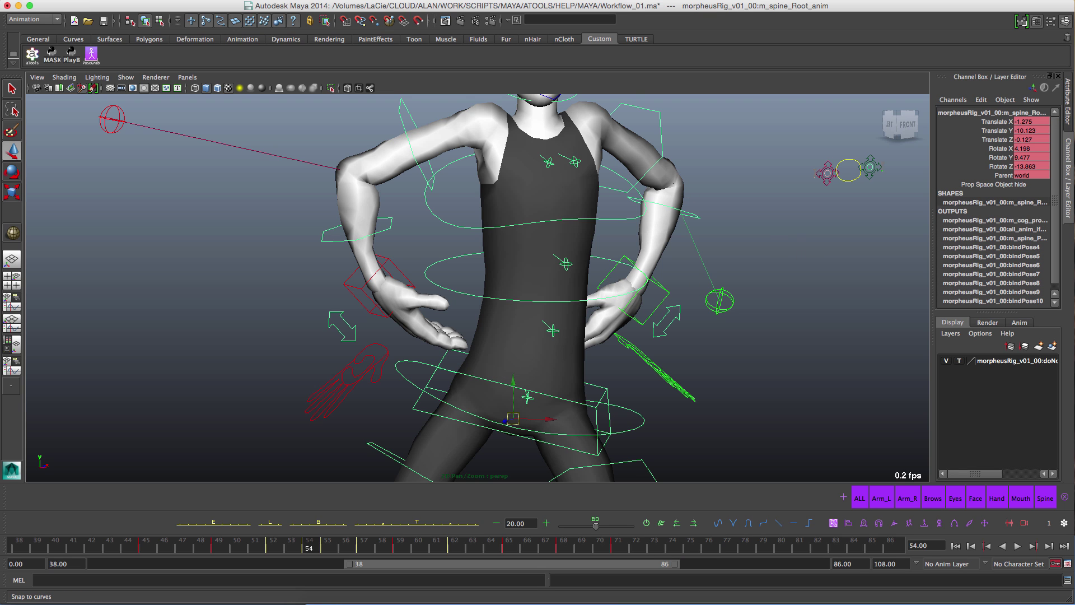
{"action": "left_click", "coordinate": [209, 0]}
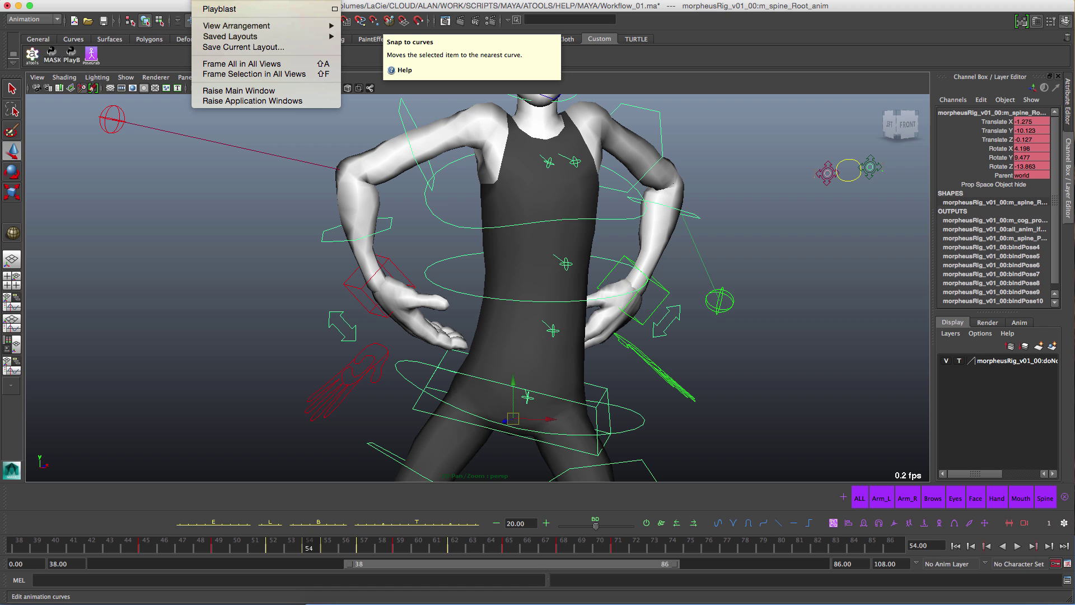
{"action": "left_click", "coordinate": [381, 0]}
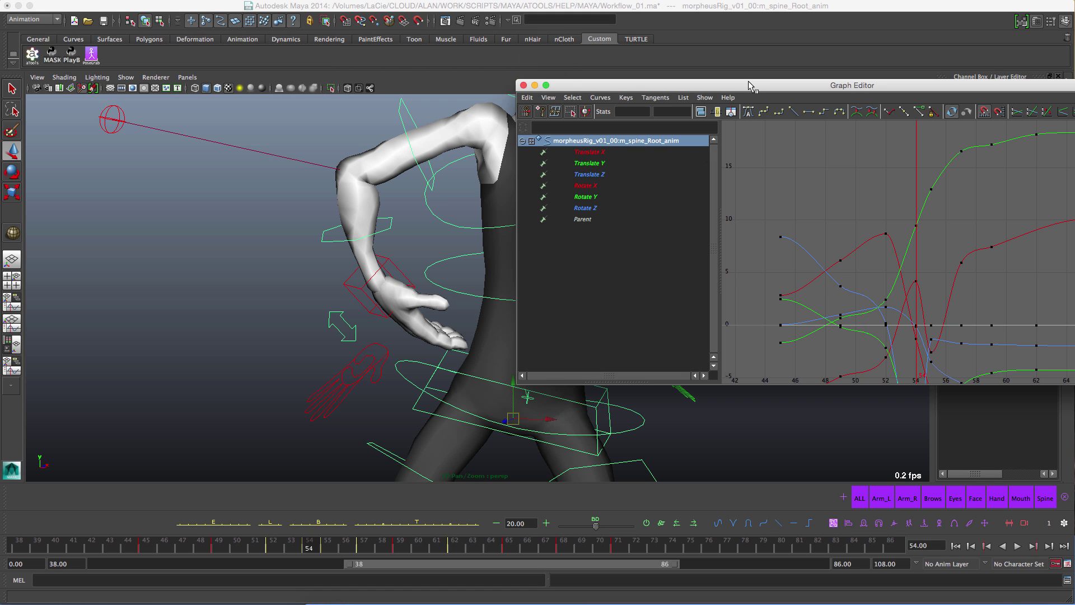
{"action": "left_click_drag", "start_coordinate": [751, 83], "coordinate": [684, 117]}
{"action": "left_click", "coordinate": [523, 193]}
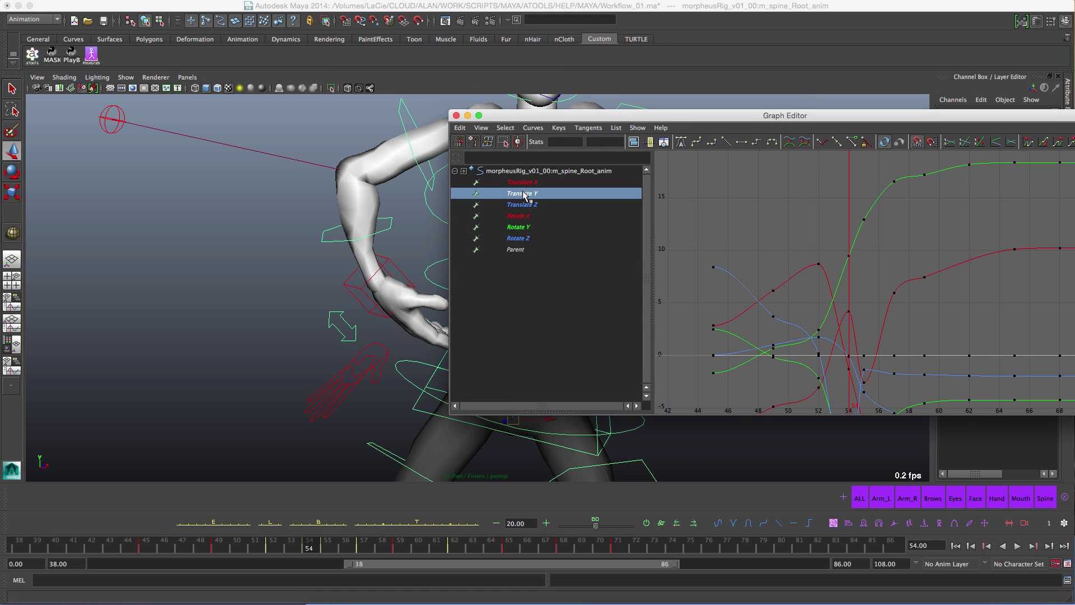
{"action": "key", "text": "f"}
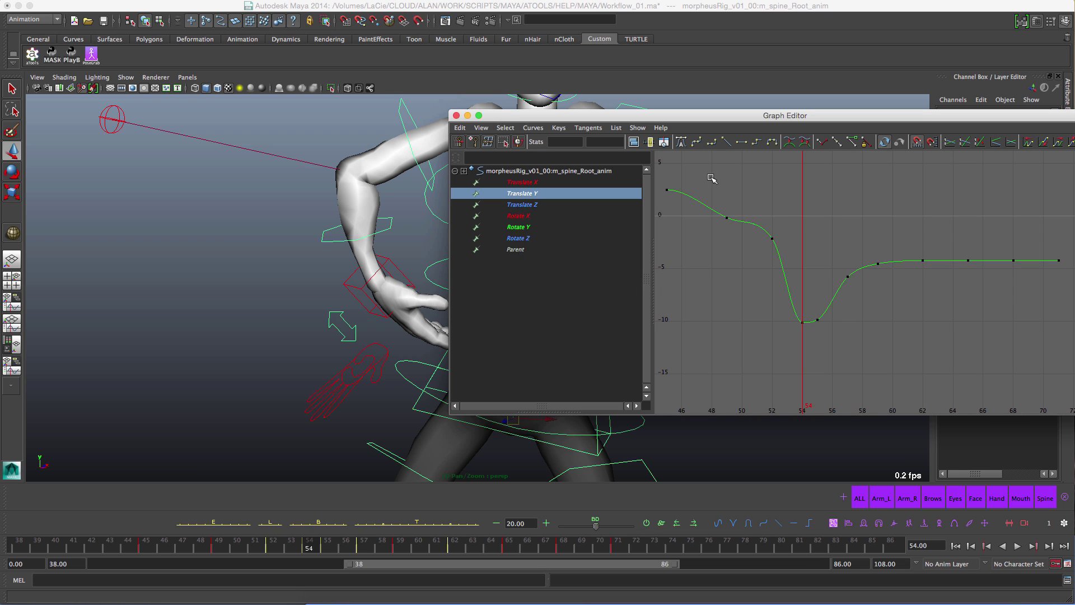
Step: Try blending the spine root's Translate Y keys from frame 49 to 59 to their default value, undoing each attempt
{"action": "left_click_drag", "start_coordinate": [760, 218], "coordinate": [892, 336]}
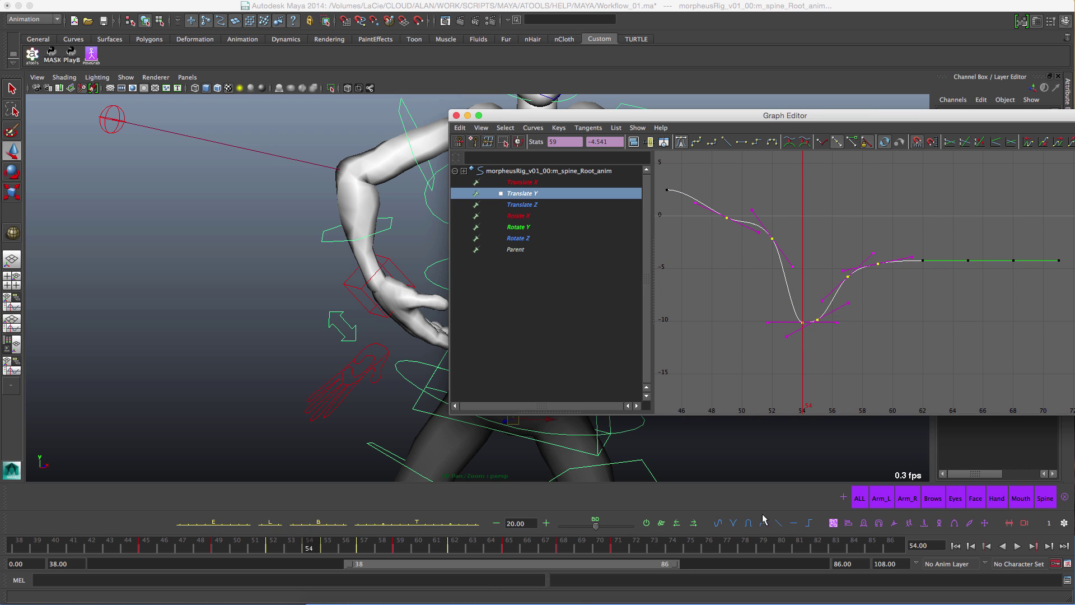
{"action": "left_click", "coordinate": [658, 518]}
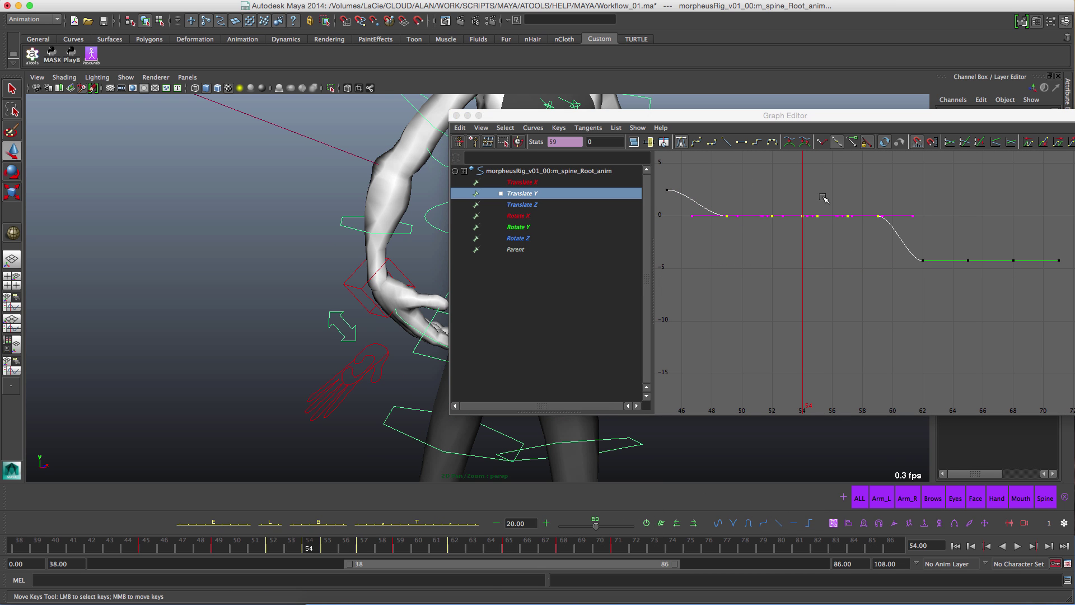
{"action": "key", "text": "ctrl+z"}
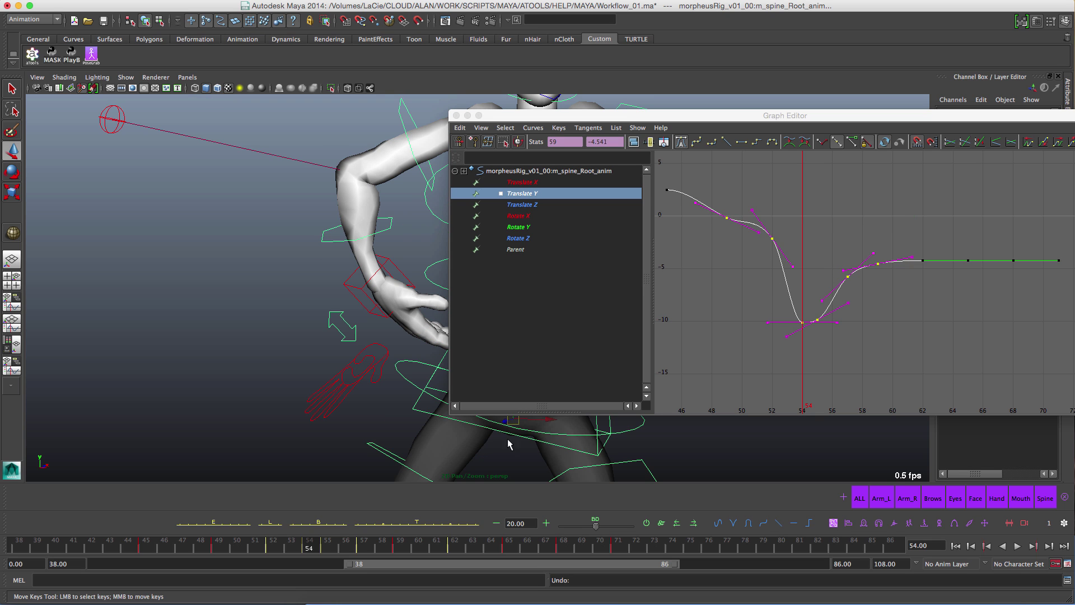
{"action": "left_click_drag", "start_coordinate": [597, 526], "coordinate": [648, 528]}
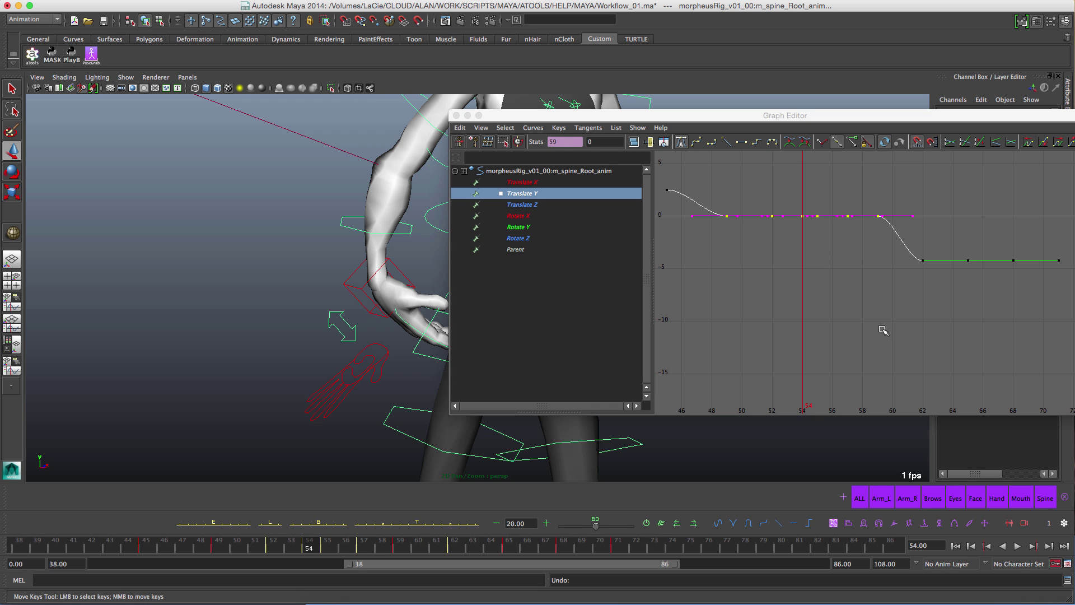
{"action": "key", "text": "ctrl+z"}
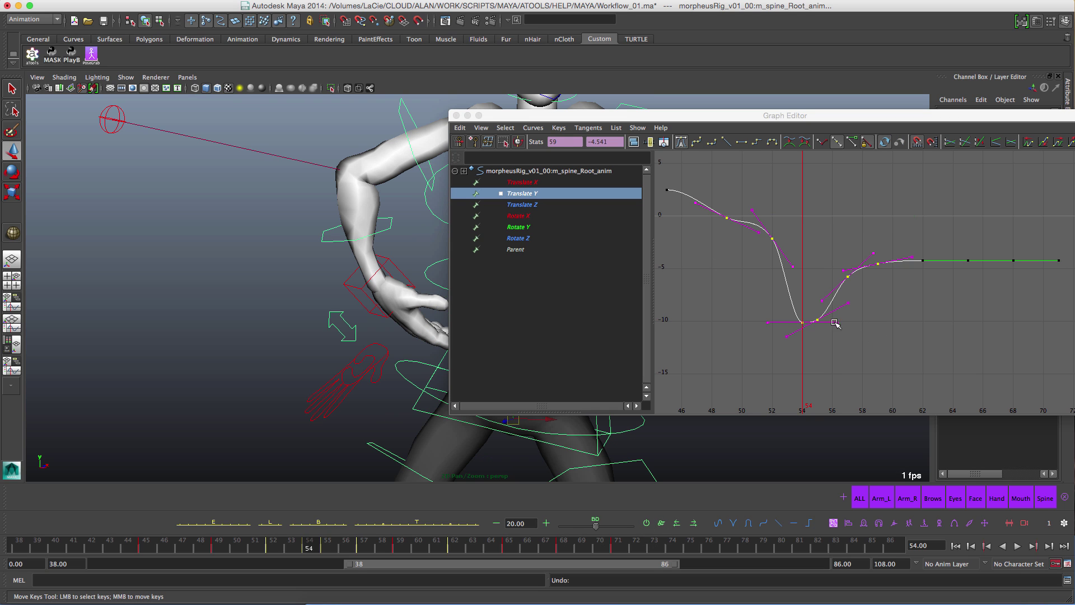
{"action": "mouse_move", "coordinate": [597, 529]}
{"action": "left_mouse_down"}
{"action": "mouse_move", "coordinate": [587, 529]}
{"action": "mouse_move", "coordinate": [628, 536]}
{"action": "mouse_move", "coordinate": [586, 532]}
{"action": "left_mouse_up"}
{"action": "key", "text": "super+z"}
Step: Select all of the right hand's finger controls and move the Graph Editor clear of the character
{"action": "middle_click_drag", "start_coordinate": [437, 293], "coordinate": [248, 252], "text": "alt"}
{"action": "left_click_drag", "start_coordinate": [338, 311], "coordinate": [241, 304], "text": "alt"}
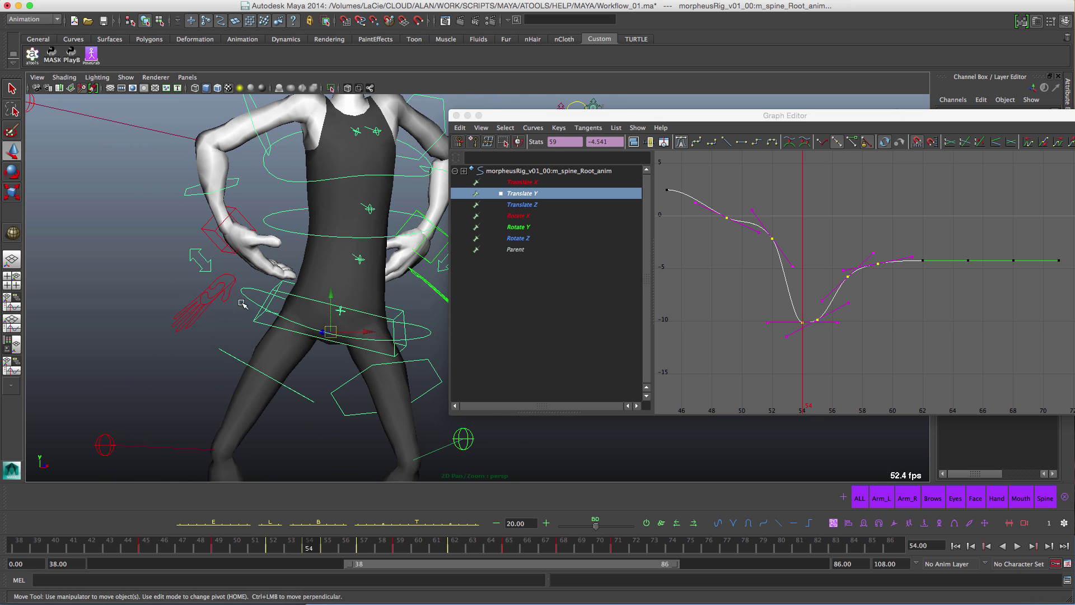
{"action": "right_click_drag", "start_coordinate": [172, 278], "coordinate": [257, 360], "text": "alt"}
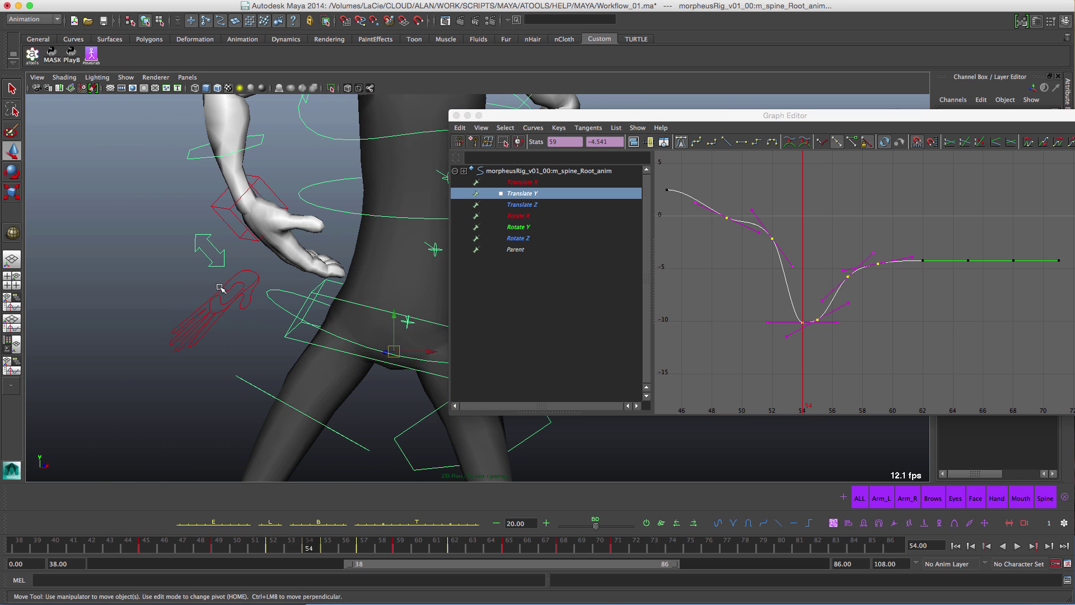
{"action": "left_click_drag", "start_coordinate": [177, 285], "coordinate": [255, 338]}
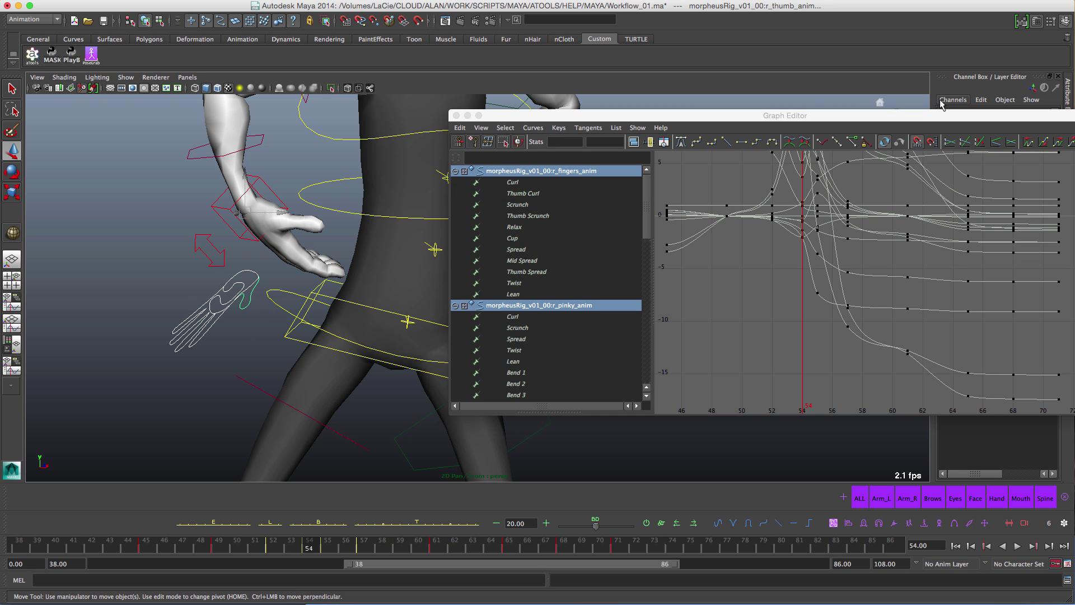
{"action": "left_click_drag", "start_coordinate": [654, 115], "coordinate": [1074, 116]}
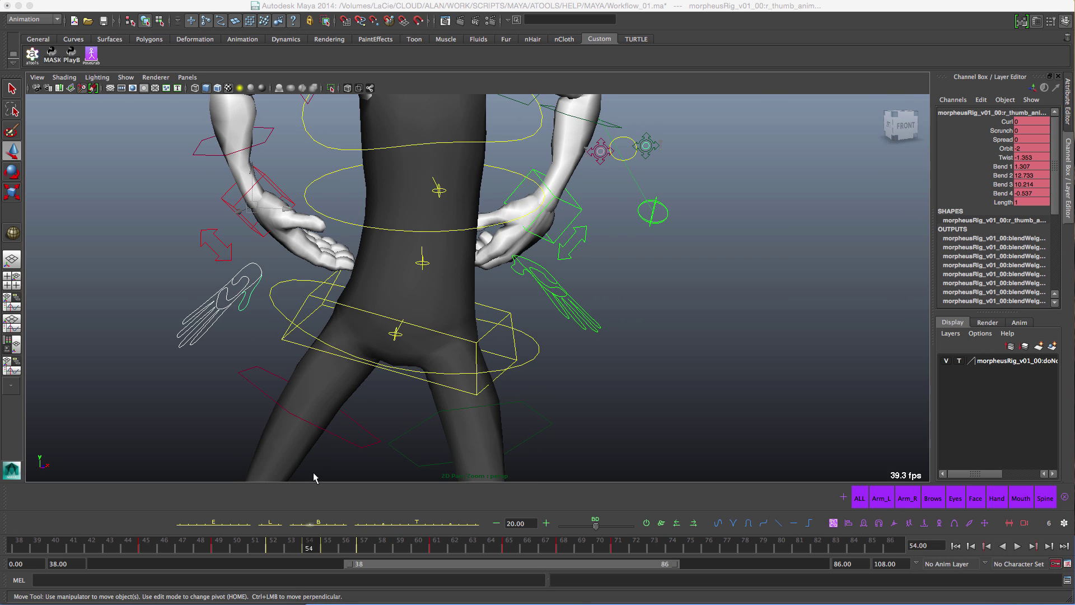
Step: Select all of the left hand's finger controls and go to frame 55
{"action": "left_click", "coordinate": [356, 543]}
{"action": "mouse_move", "coordinate": [356, 543]}
{"action": "left_mouse_down"}
{"action": "mouse_move", "coordinate": [373, 544]}
{"action": "mouse_move", "coordinate": [356, 544]}
{"action": "left_mouse_up"}
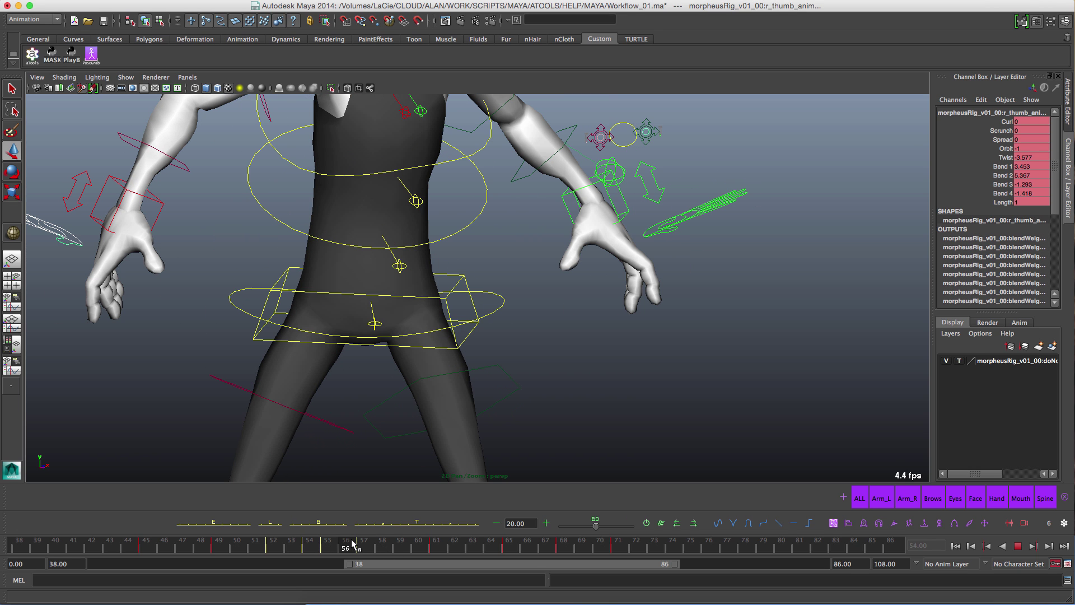
{"action": "left_click_drag", "start_coordinate": [679, 252], "coordinate": [644, 242]}
{"action": "left_click_drag", "start_coordinate": [669, 286], "coordinate": [602, 256], "text": "alt"}
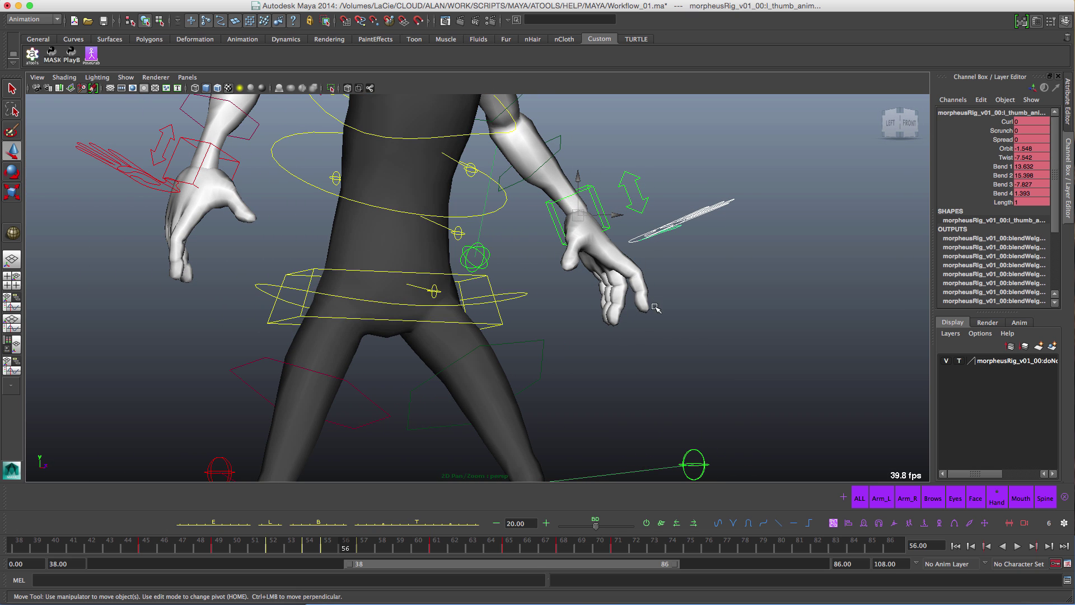
{"action": "key", "text": "alt+period"}
{"action": "left_click_drag", "start_coordinate": [650, 282], "coordinate": [623, 268], "text": "alt"}
{"action": "left_click", "coordinate": [326, 551]}
{"action": "right_click_drag", "start_coordinate": [605, 336], "coordinate": [623, 391], "text": "alt"}
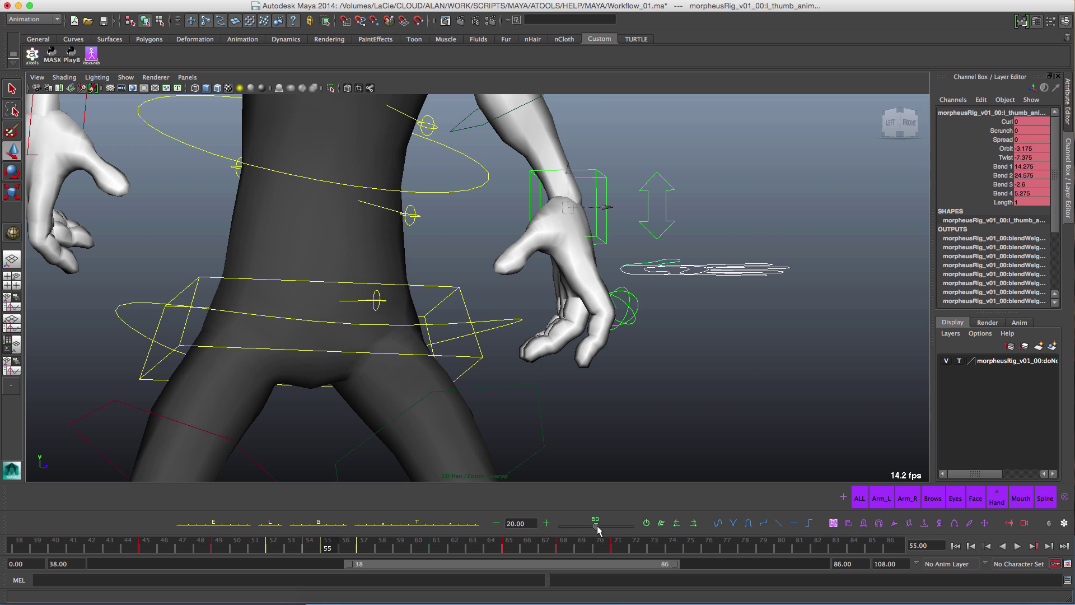
Step: Blend the left-hand finger controls very slightly to default at frame 55 and inspect their curves framed in the Graph Editor
{"action": "mouse_move", "coordinate": [596, 526]}
{"action": "left_mouse_down"}
{"action": "mouse_move", "coordinate": [615, 524]}
{"action": "mouse_move", "coordinate": [599, 524]}
{"action": "left_mouse_up"}
{"action": "left_click_drag", "start_coordinate": [1074, 239], "coordinate": [598, 174]}
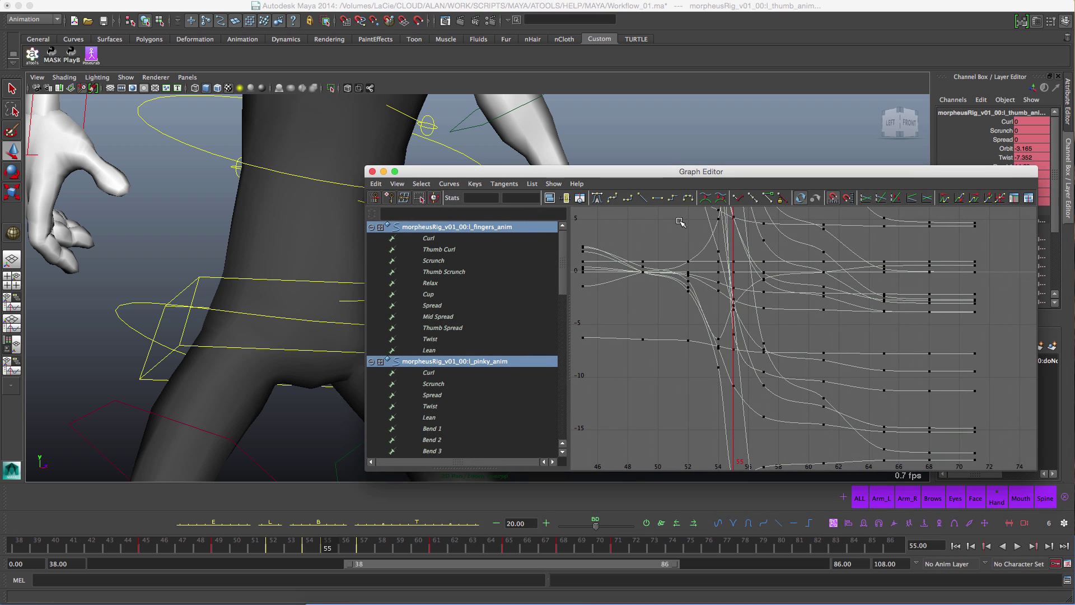
{"action": "key", "text": "f"}
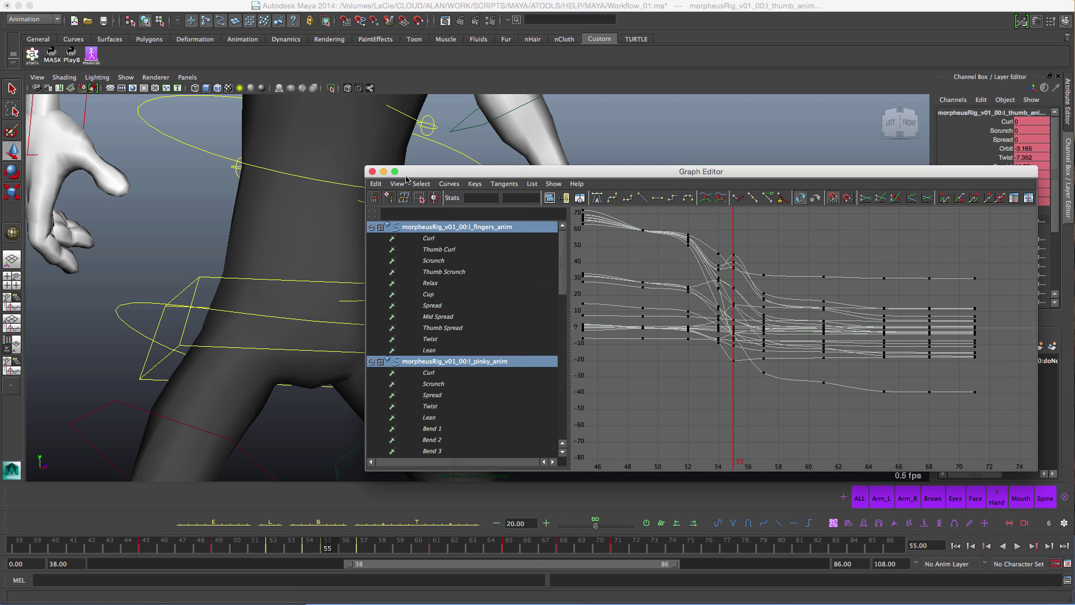
{"action": "left_click_drag", "start_coordinate": [408, 173], "coordinate": [1074, 203]}
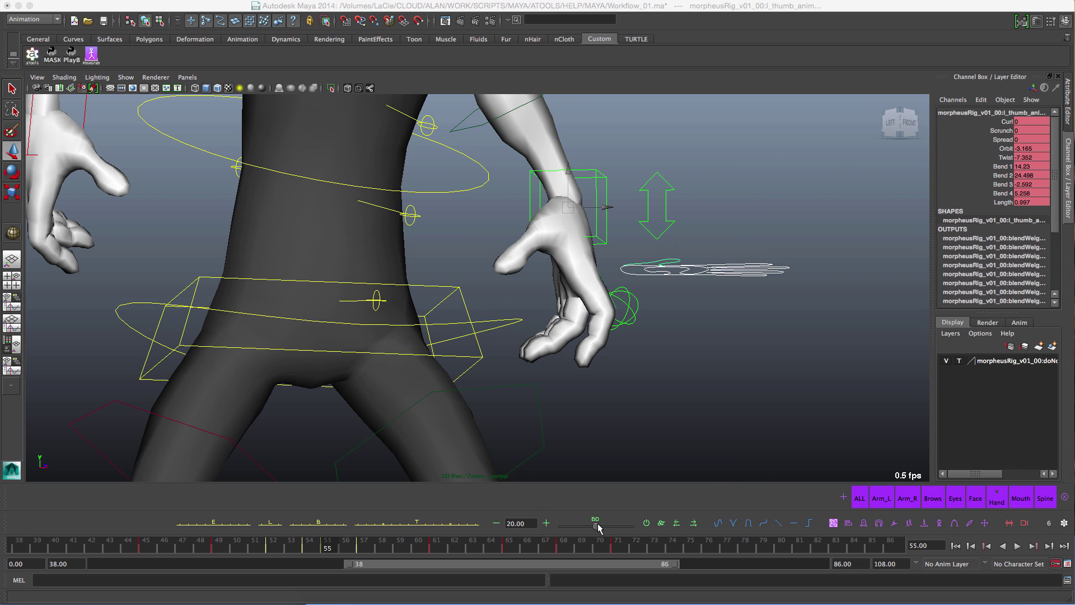
Step: Try blending every left-hand finger channel fully to default at frame 55, and undo it
{"action": "left_click_drag", "start_coordinate": [598, 527], "coordinate": [644, 531]}
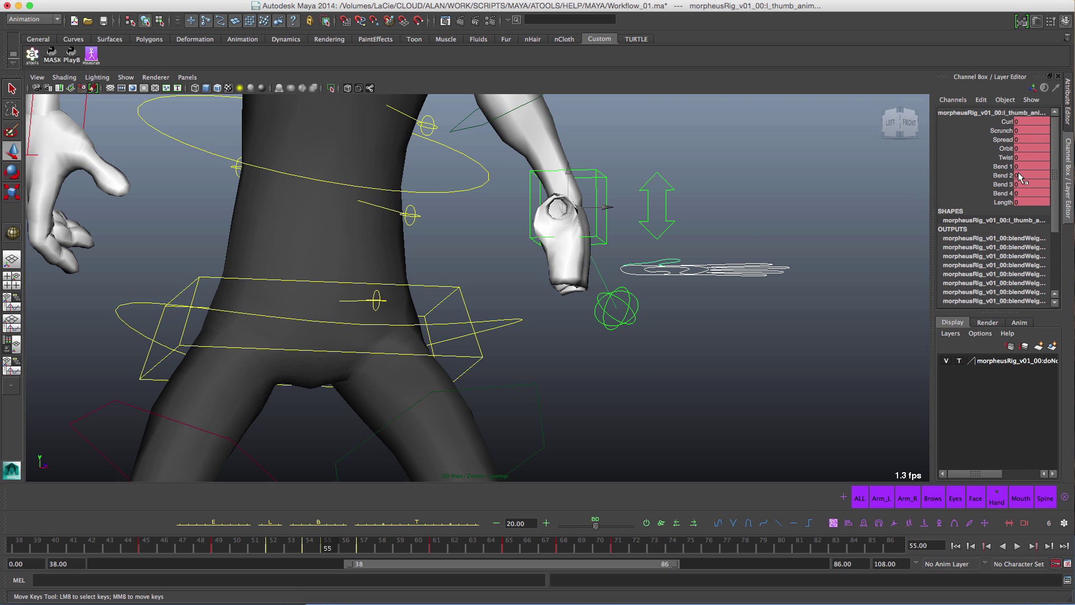
{"action": "key", "text": "ctrl+z"}
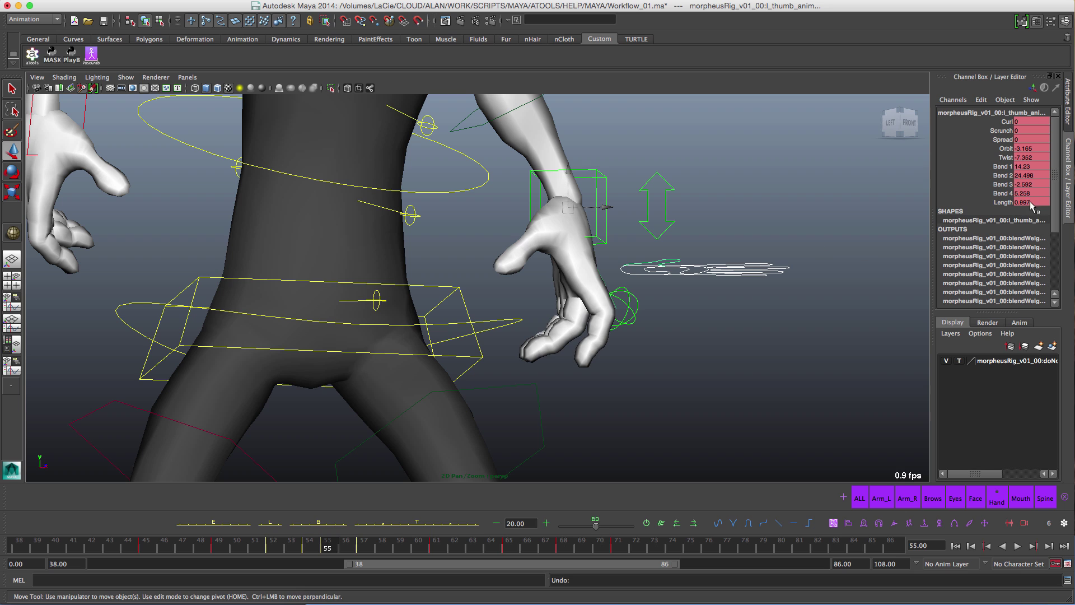
Step: Blend only the Curl through Bend 4 channels of the left-hand finger controls partway to default, leaving out Length
{"action": "left_click_drag", "start_coordinate": [1004, 194], "coordinate": [1002, 122]}
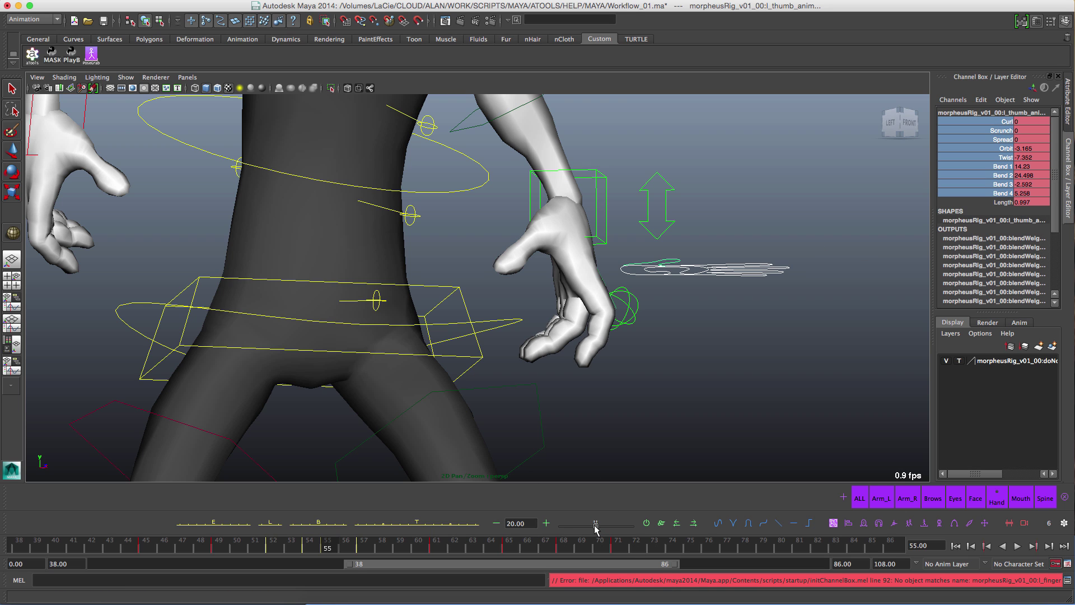
{"action": "mouse_move", "coordinate": [605, 529]}
{"action": "left_mouse_down"}
{"action": "mouse_move", "coordinate": [649, 528]}
{"action": "mouse_move", "coordinate": [601, 534]}
{"action": "mouse_move", "coordinate": [616, 528]}
{"action": "left_mouse_up"}
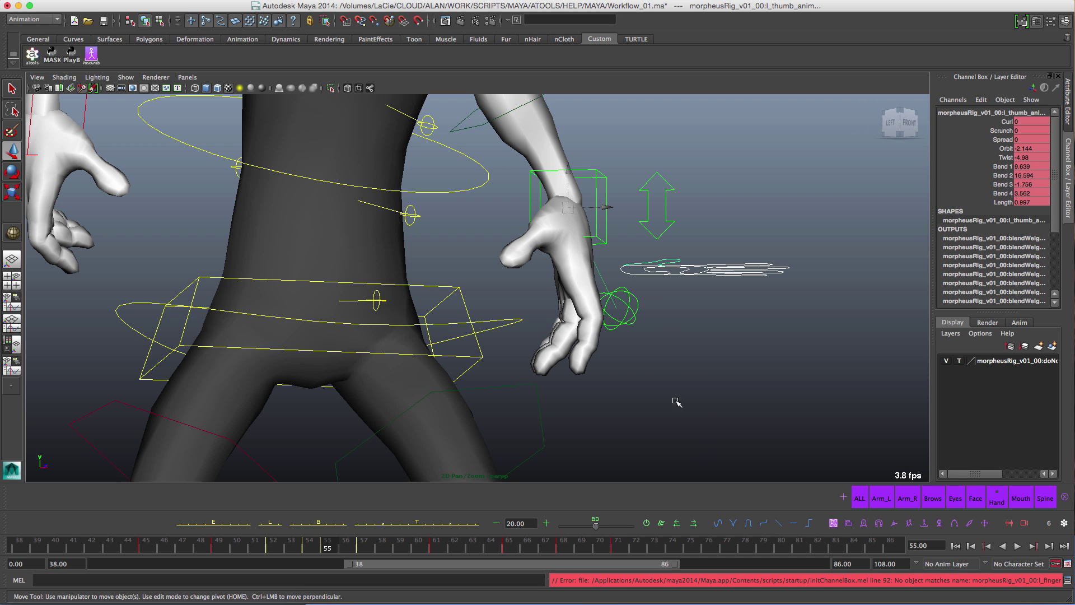
Step: Switch the slider mode to Blend To Neighbors and go to frame 57 with the left hand in close view
{"action": "right_click", "coordinate": [596, 523]}
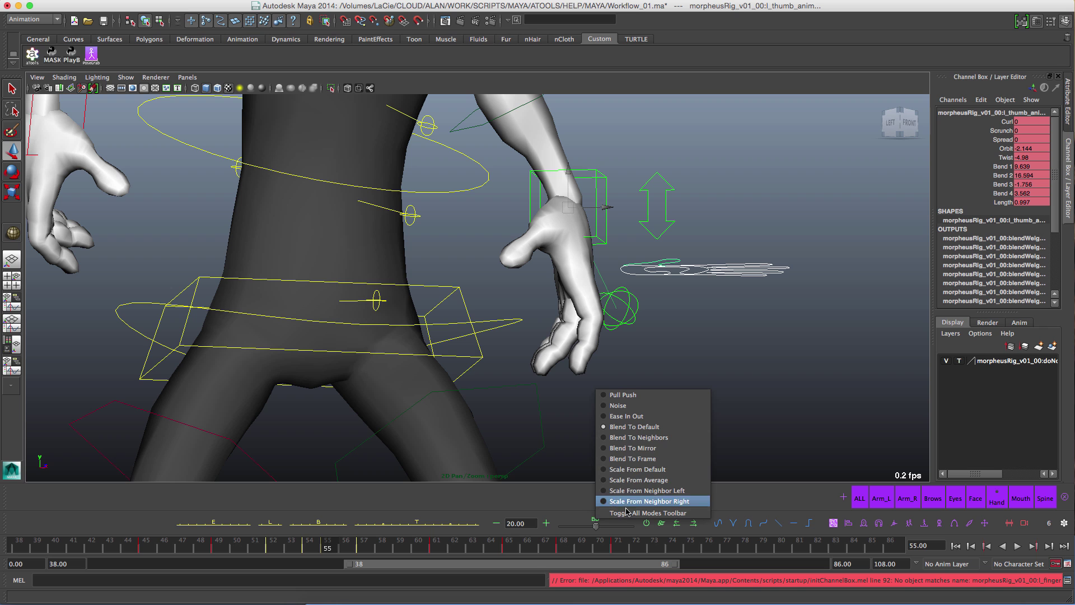
{"action": "left_click", "coordinate": [637, 438]}
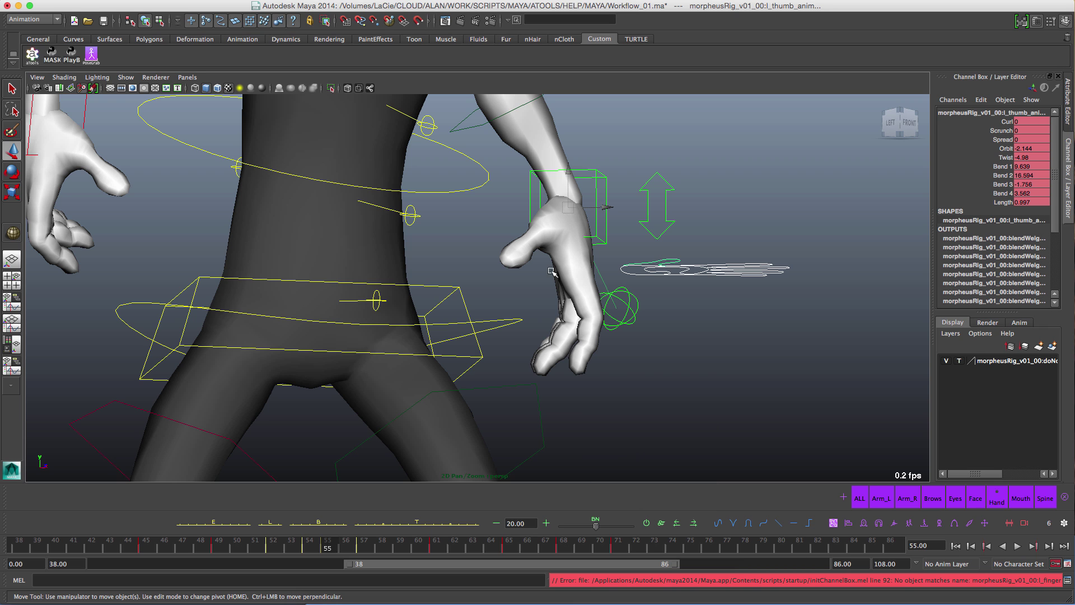
{"action": "right_click_drag", "start_coordinate": [585, 339], "coordinate": [526, 282], "text": "alt"}
{"action": "left_click_drag", "start_coordinate": [333, 549], "coordinate": [360, 549]}
{"action": "middle_click_drag", "start_coordinate": [445, 211], "coordinate": [434, 318], "text": "alt"}
{"action": "left_click_drag", "start_coordinate": [434, 318], "coordinate": [680, 306], "text": "alt"}
Step: Blend the left-hand finger keys at frame 61 partway toward the next keys in the Graph Editor and inspect the curves
{"action": "left_click_drag", "start_coordinate": [1074, 175], "coordinate": [376, 150]}
{"action": "middle_click_drag", "start_coordinate": [696, 222], "coordinate": [801, 258], "text": "alt"}
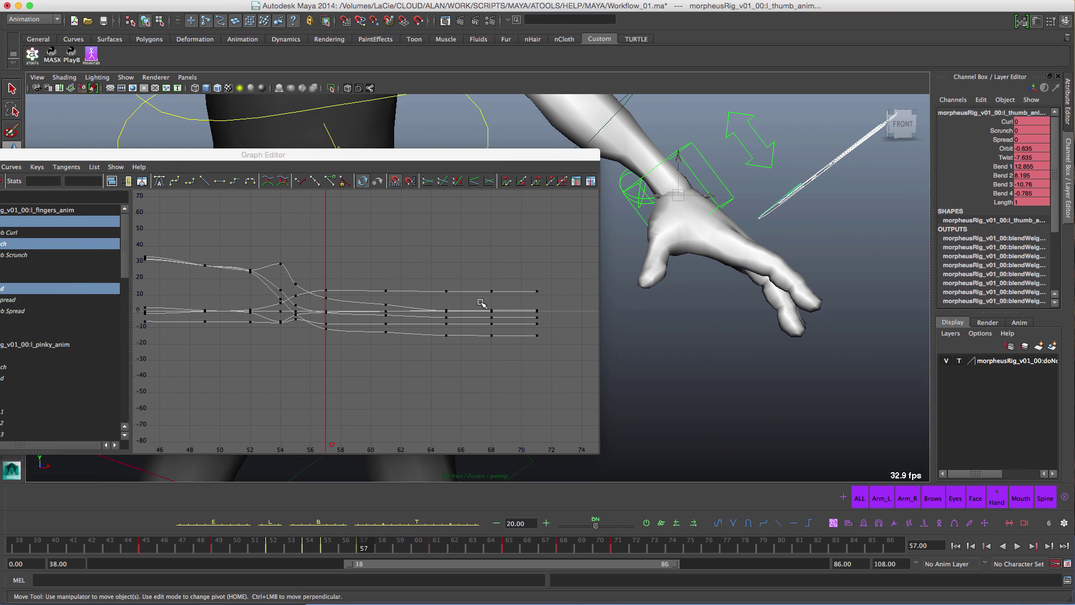
{"action": "right_click_drag", "start_coordinate": [322, 339], "coordinate": [324, 275], "text": "alt+shift"}
{"action": "middle_click_drag", "start_coordinate": [323, 276], "coordinate": [355, 293], "text": "alt"}
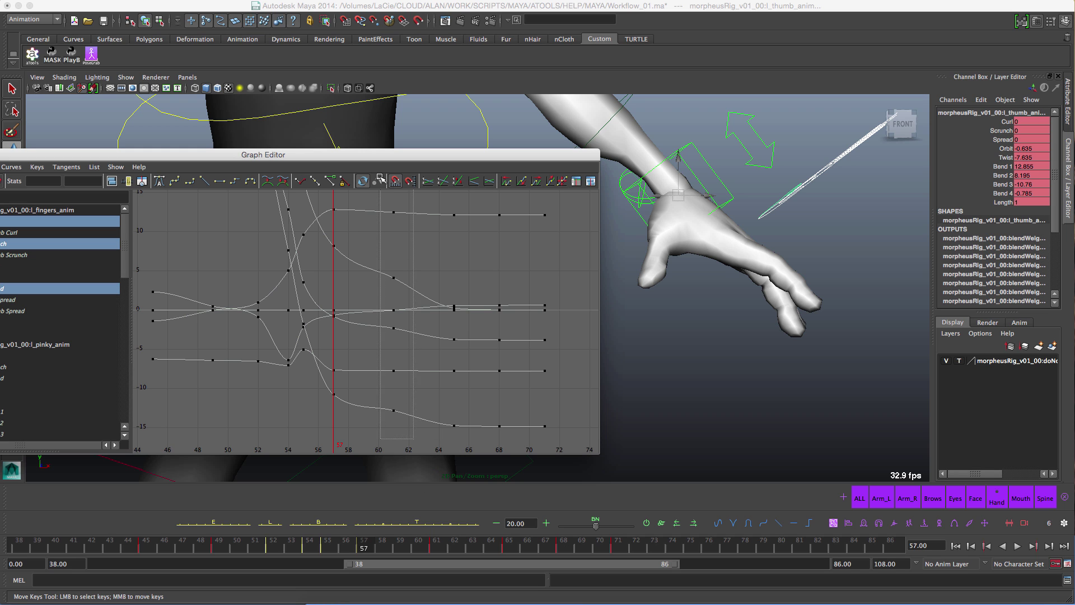
{"action": "left_click_drag", "start_coordinate": [379, 178], "coordinate": [379, 180]}
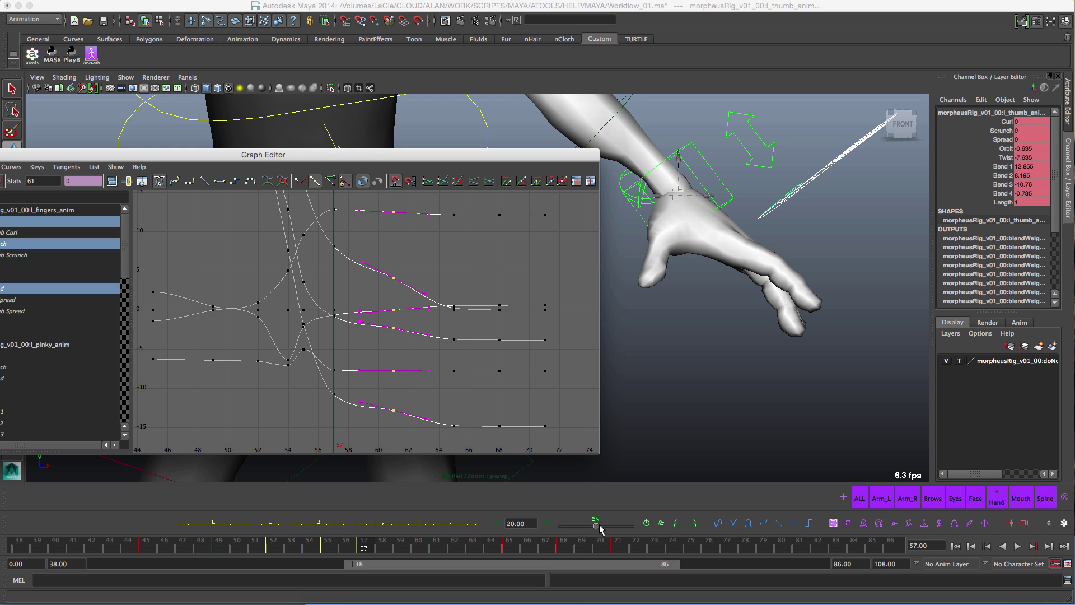
{"action": "mouse_move", "coordinate": [599, 529]}
{"action": "left_mouse_down"}
{"action": "mouse_move", "coordinate": [630, 532]}
{"action": "mouse_move", "coordinate": [621, 532]}
{"action": "left_mouse_up"}
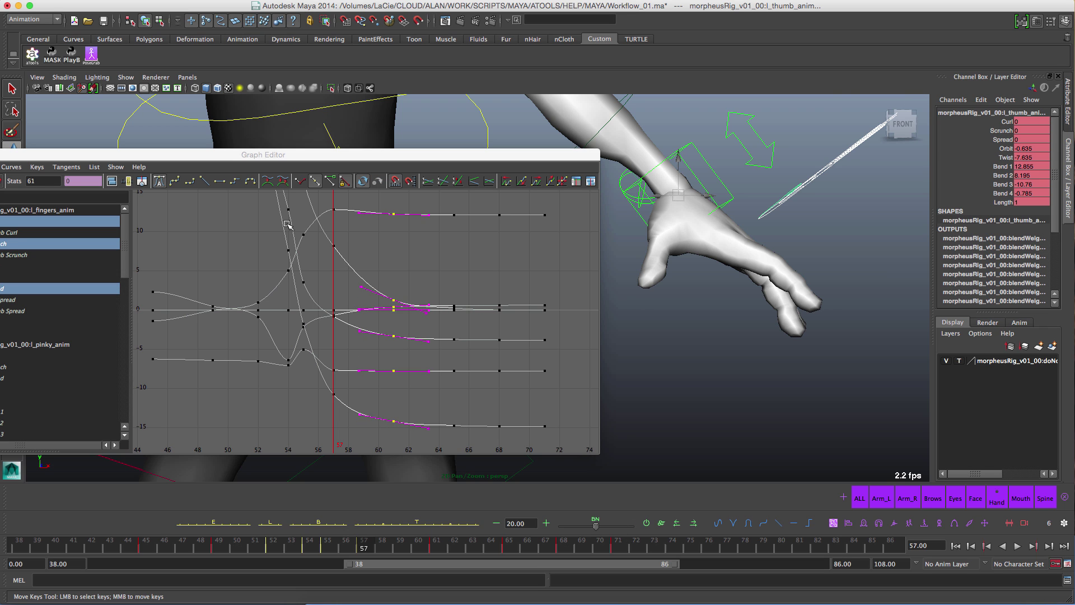
{"action": "middle_click_drag", "start_coordinate": [305, 274], "coordinate": [462, 312], "text": "alt"}
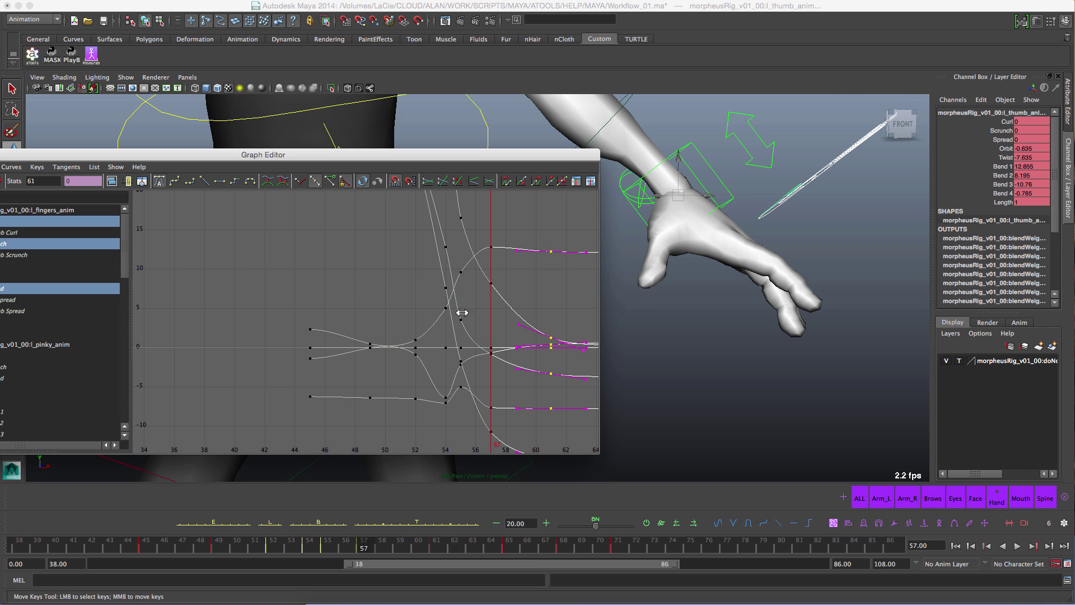
{"action": "middle_click_drag", "start_coordinate": [518, 385], "coordinate": [431, 344], "text": "alt"}
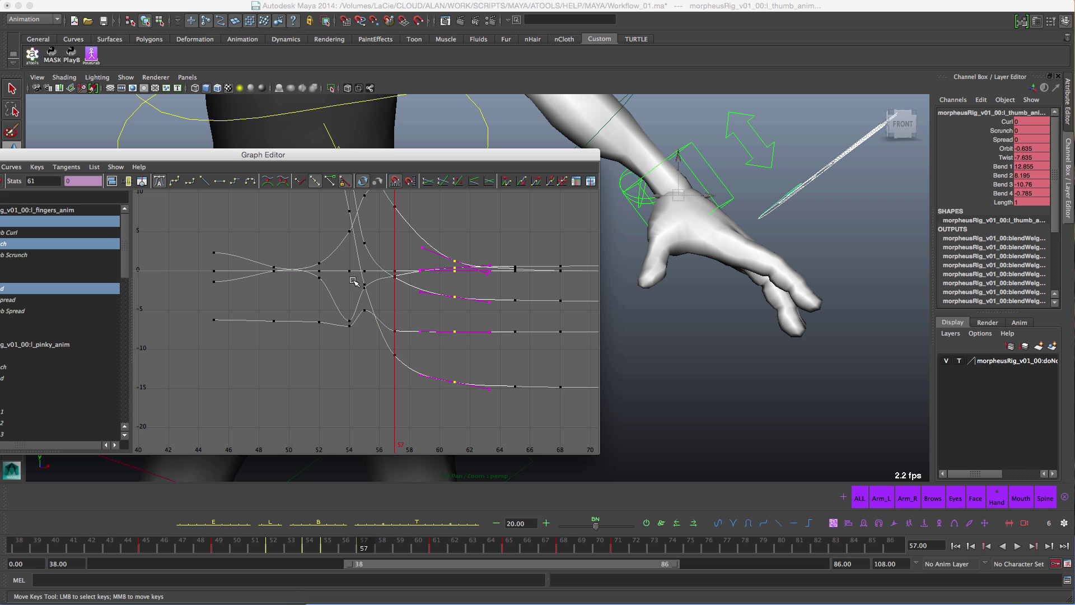
Step: Select the Eyes controls with the face in close view, scrub through the motion, and go to frame 61
{"action": "middle_click_drag", "start_coordinate": [704, 305], "coordinate": [888, 318], "text": "alt"}
{"action": "right_click_drag", "start_coordinate": [888, 318], "coordinate": [777, 278], "text": "alt"}
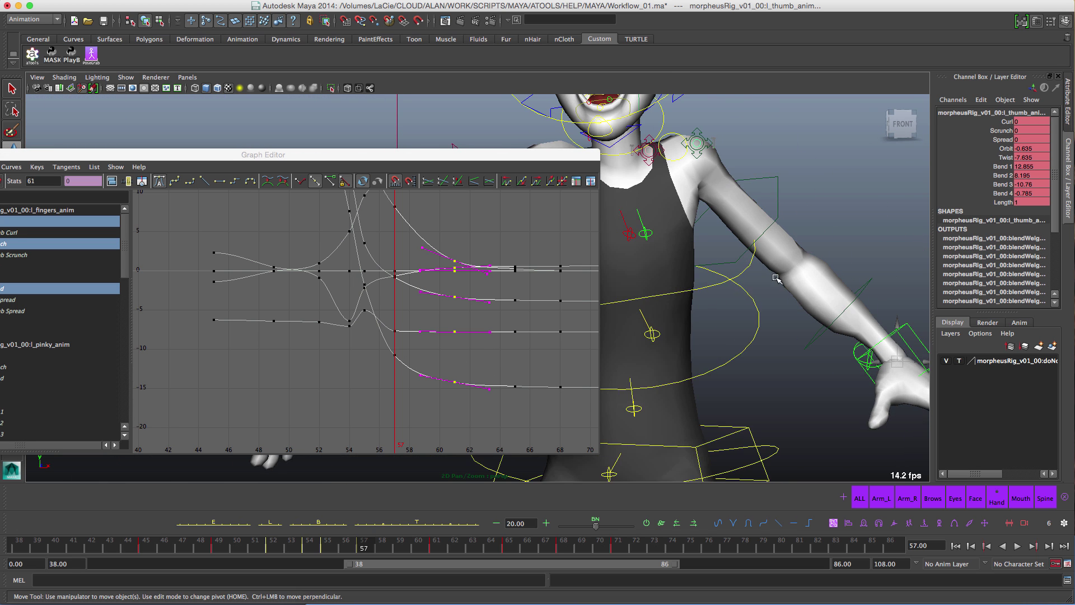
{"action": "middle_click_drag", "start_coordinate": [746, 258], "coordinate": [799, 318], "text": "alt"}
{"action": "middle_click_drag", "start_coordinate": [732, 215], "coordinate": [782, 352], "text": "alt"}
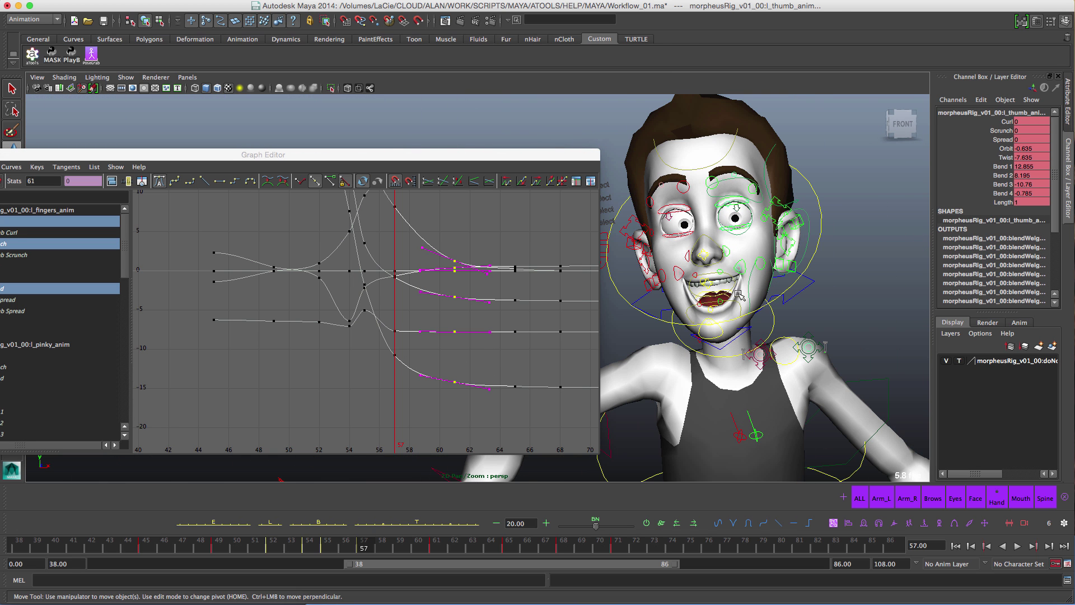
{"action": "right_click_drag", "start_coordinate": [742, 277], "coordinate": [753, 338], "text": "alt"}
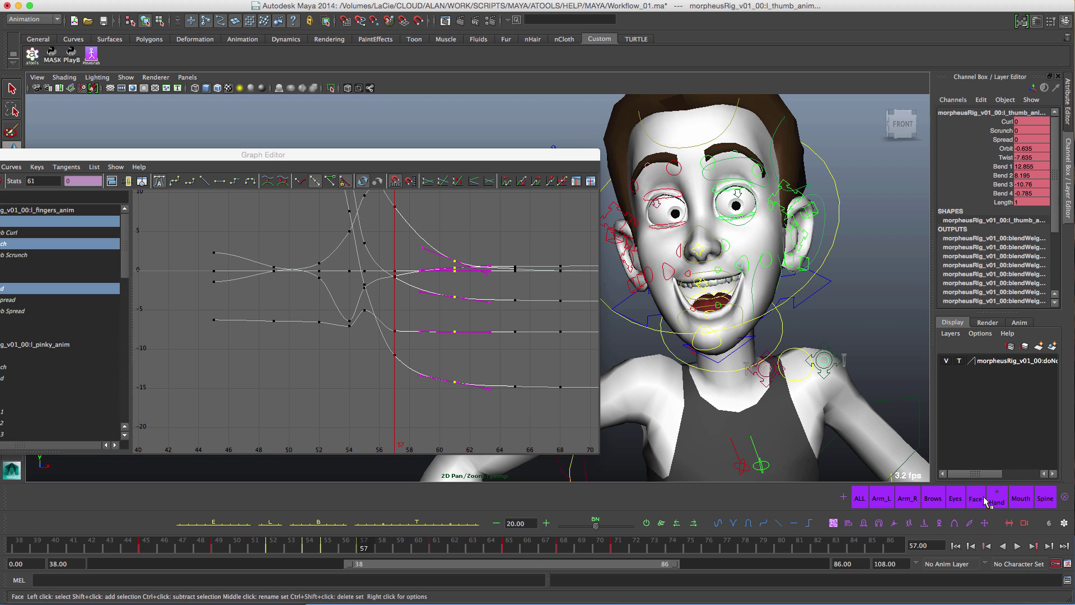
{"action": "left_click", "coordinate": [958, 498]}
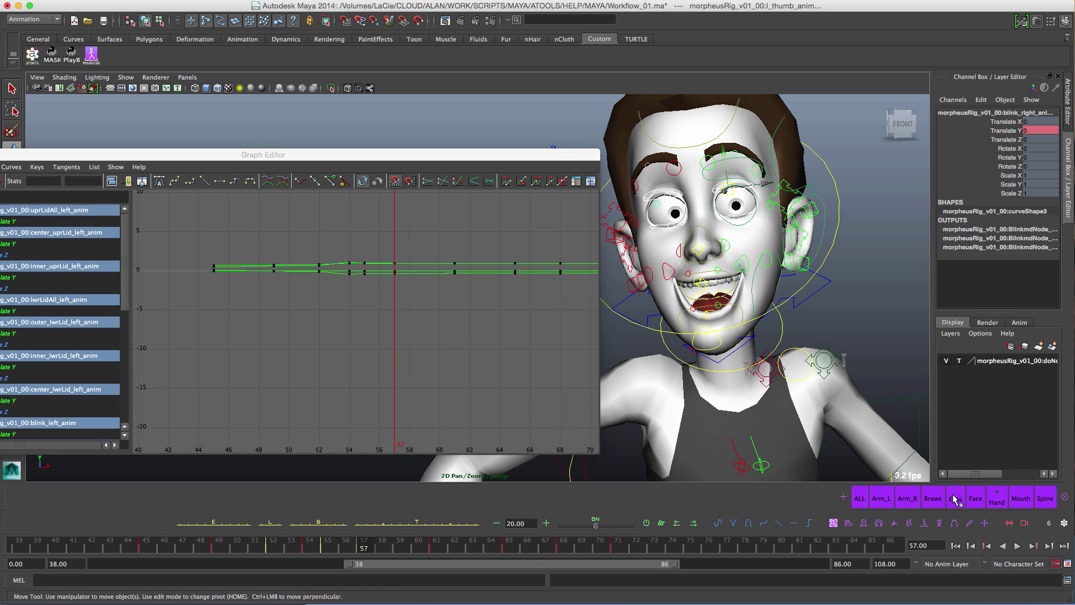
{"action": "key", "text": "alt+v"}
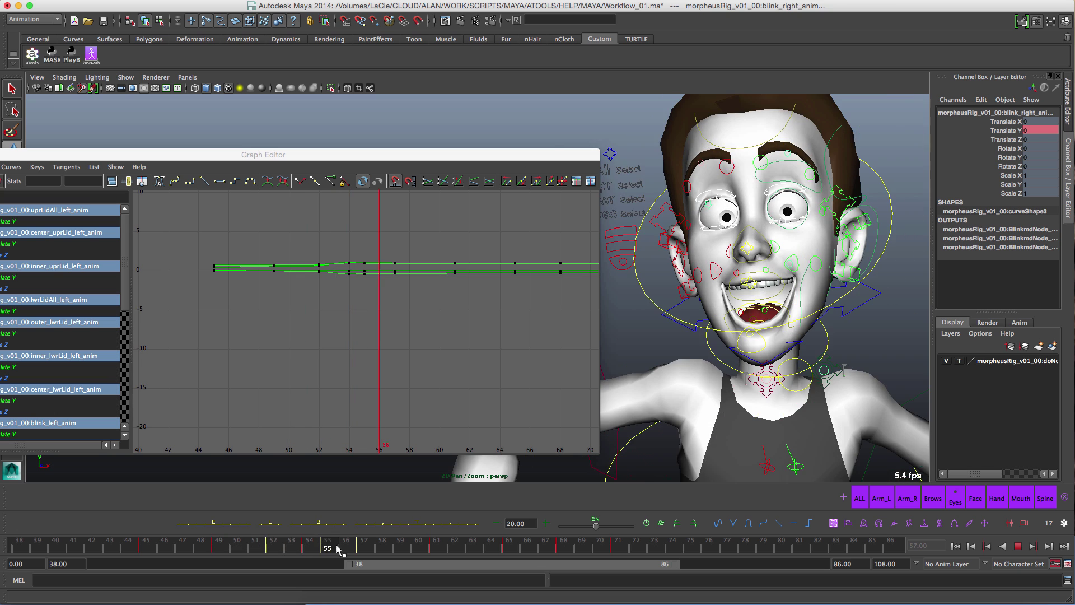
{"action": "left_click", "coordinate": [436, 546]}
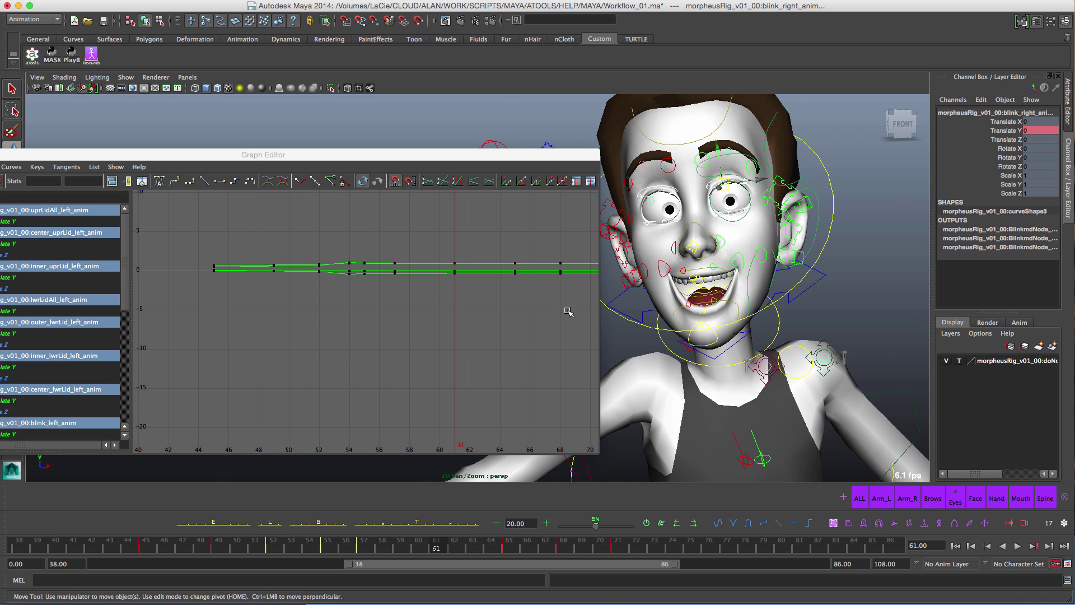
Step: Select the Mouth controls and blend them partway toward the previous keys at frame 54, checking their curves
{"action": "left_click", "coordinate": [1021, 499]}
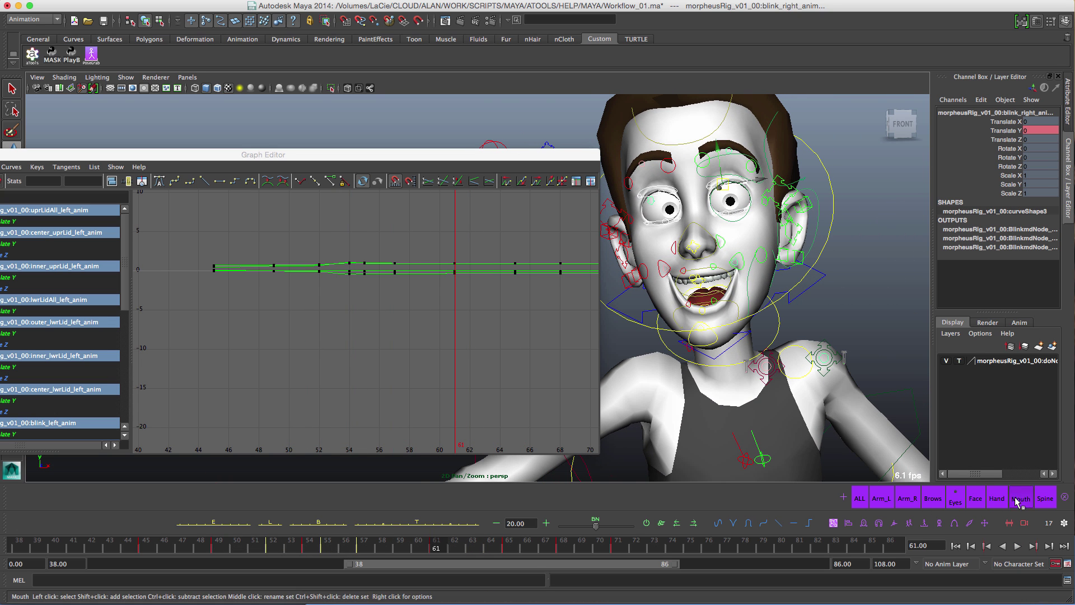
{"action": "left_click_drag", "start_coordinate": [382, 540], "coordinate": [307, 549]}
{"action": "left_click_drag", "start_coordinate": [711, 291], "coordinate": [767, 286], "text": "alt"}
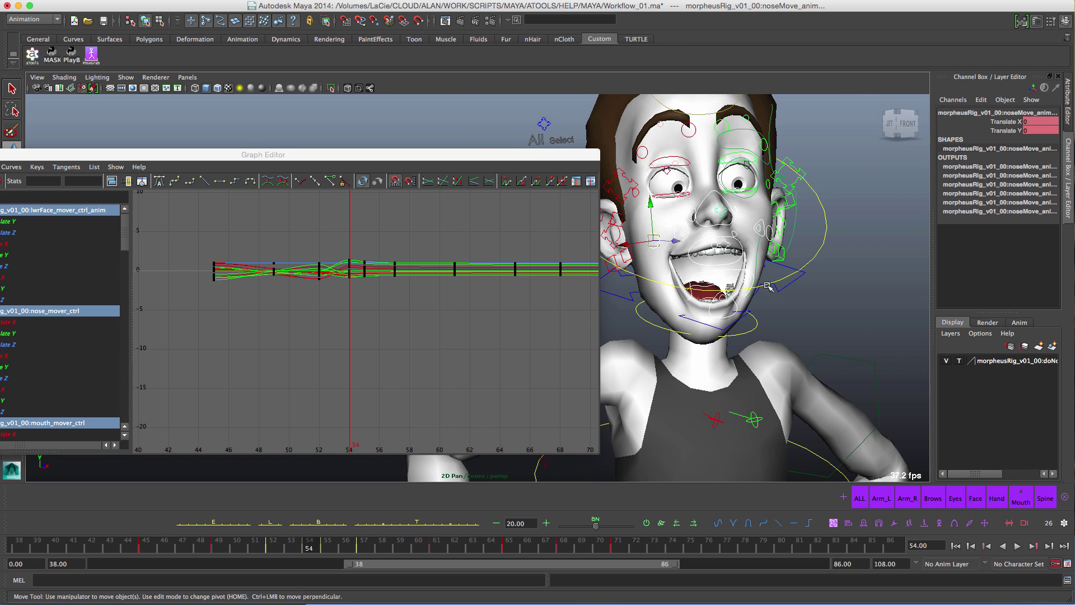
{"action": "right_click_drag", "start_coordinate": [768, 287], "coordinate": [764, 344], "text": "alt"}
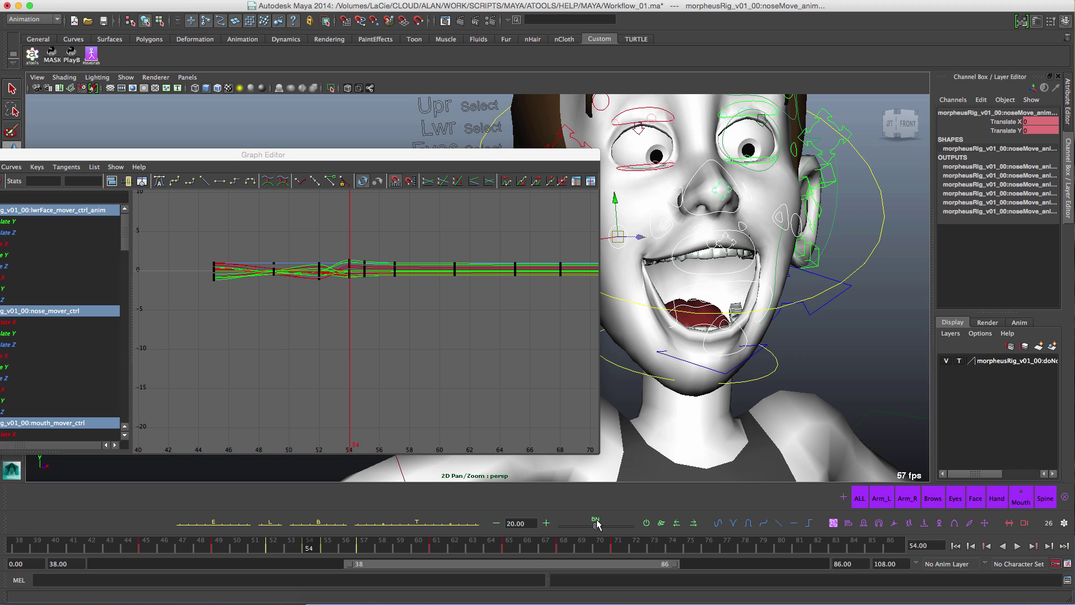
{"action": "mouse_move", "coordinate": [596, 528]}
{"action": "left_mouse_down"}
{"action": "mouse_move", "coordinate": [560, 525]}
{"action": "mouse_move", "coordinate": [595, 525]}
{"action": "mouse_move", "coordinate": [583, 526]}
{"action": "left_mouse_up"}
{"action": "left_click", "coordinate": [348, 261]}
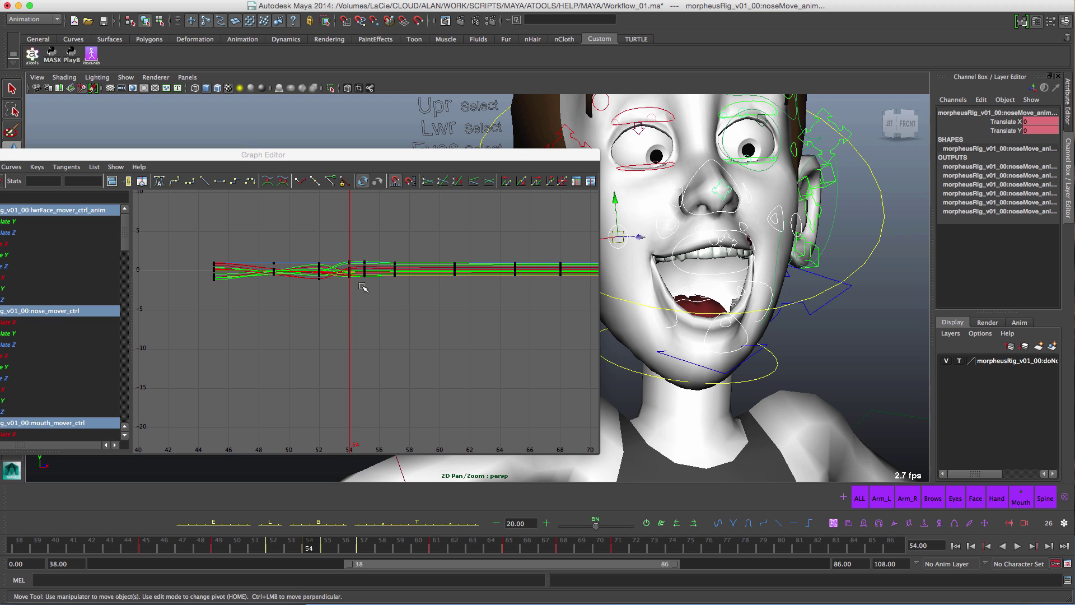
{"action": "mouse_move", "coordinate": [396, 299]}
{"action": "right_mouse_down", "text": "alt+shift"}
{"action": "mouse_move", "coordinate": [362, 259]}
{"action": "mouse_move", "coordinate": [393, 278]}
{"action": "right_mouse_up", "text": "alt+shift"}
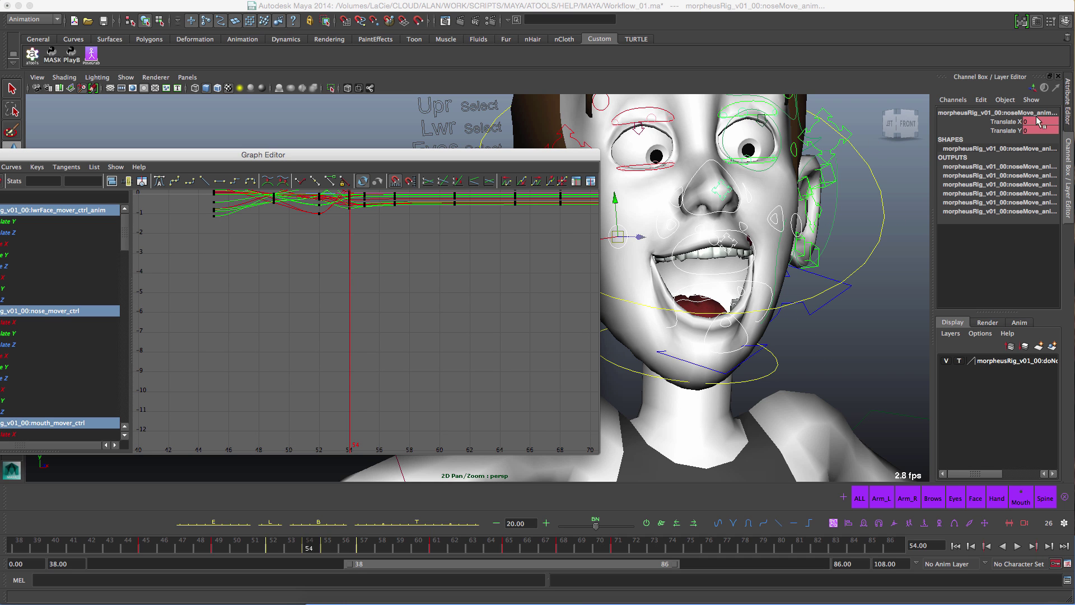
Step: Try blending only the Translate X channels of the Mouth controls toward the previous keys at frame 54, and undo it
{"action": "left_click", "coordinate": [1007, 121]}
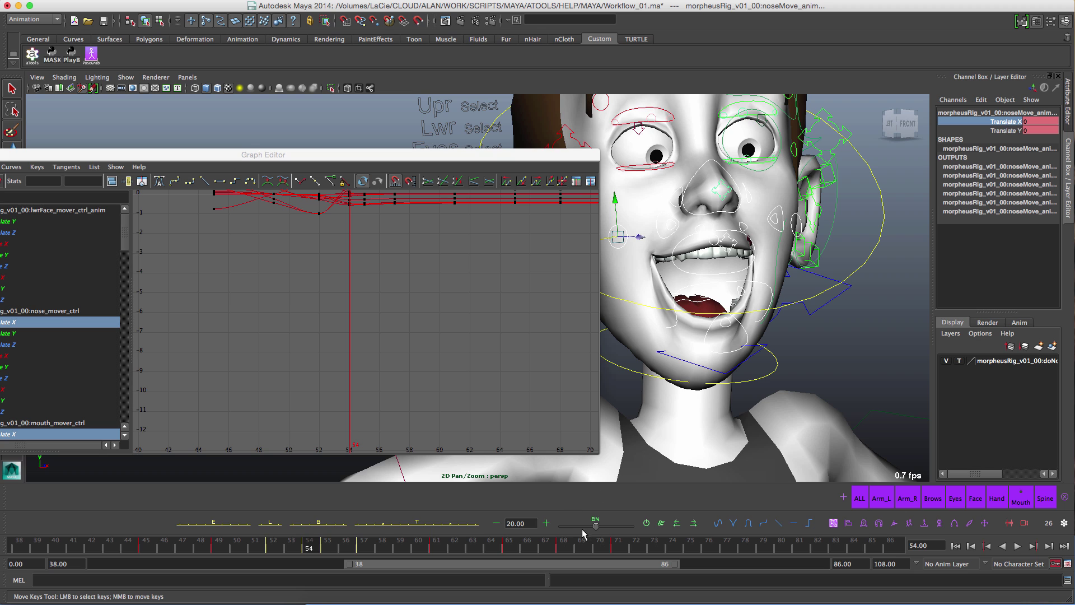
{"action": "left_click_drag", "start_coordinate": [597, 528], "coordinate": [570, 527]}
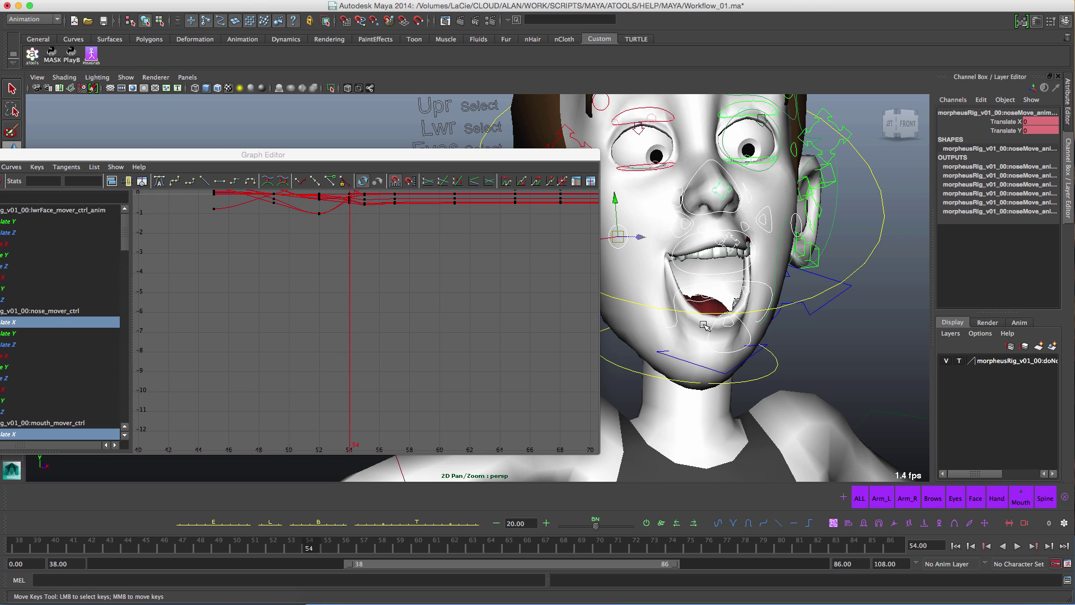
{"action": "key", "text": "z"}
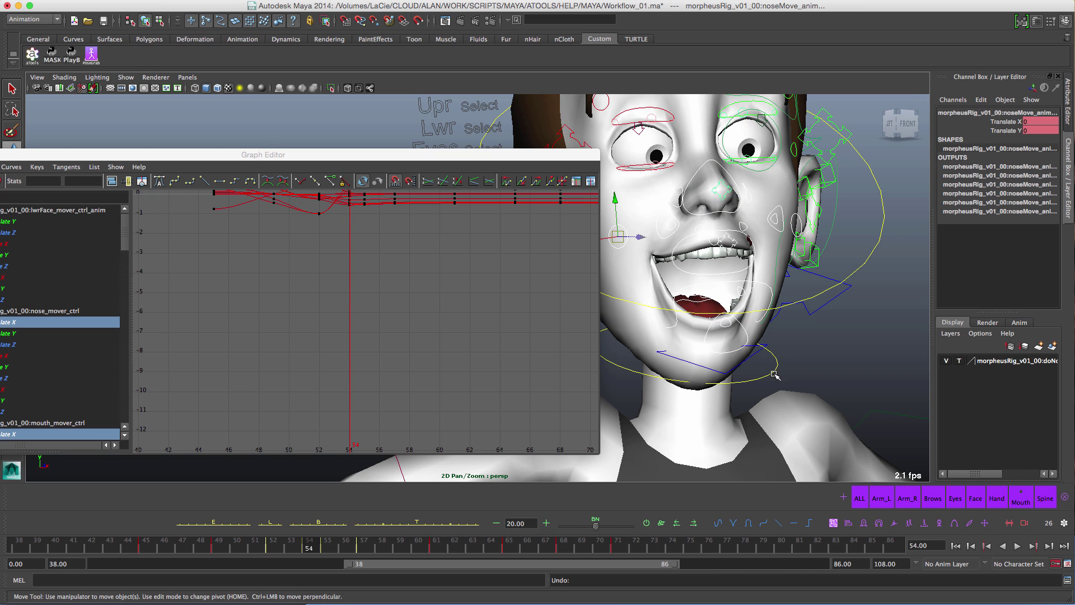
Step: Look through the slider modes down to Blend To Mirror and close the Graph Editor
{"action": "right_click", "coordinate": [596, 525]}
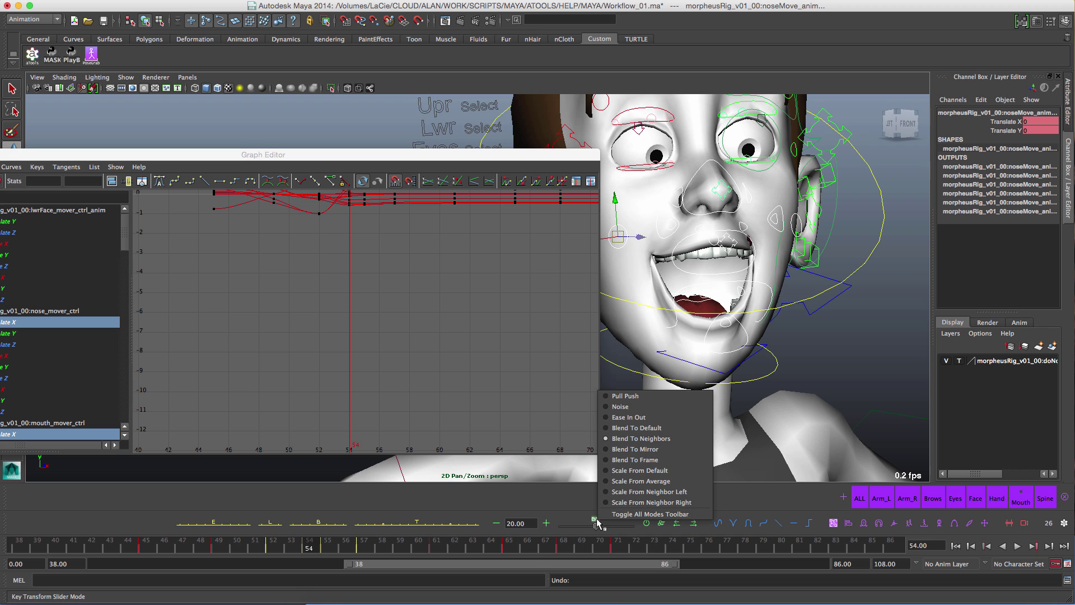
{"action": "left_click", "coordinate": [646, 451]}
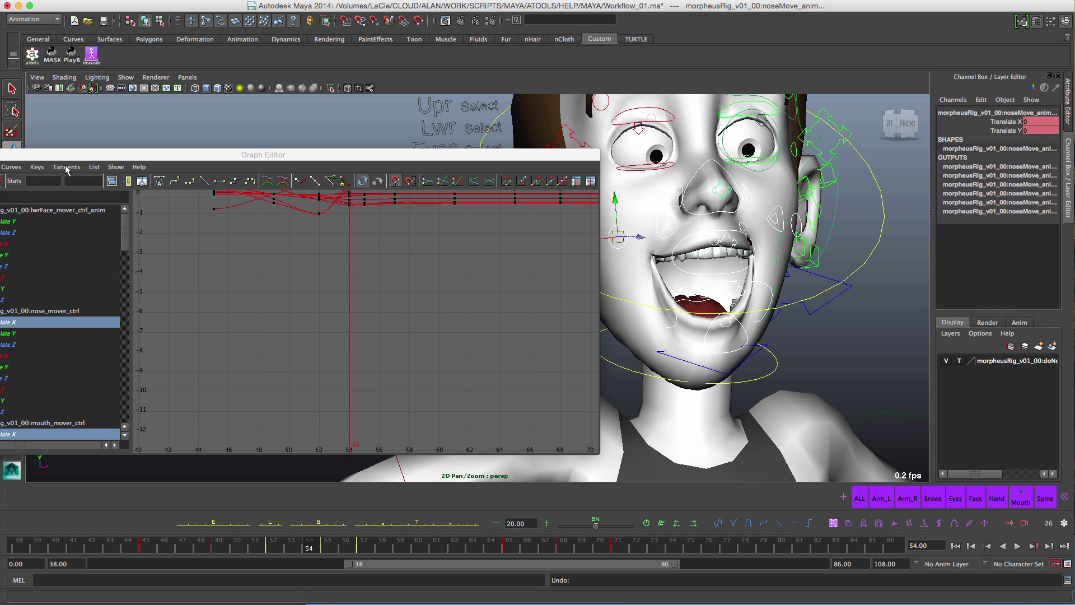
{"action": "key", "text": "super+w"}
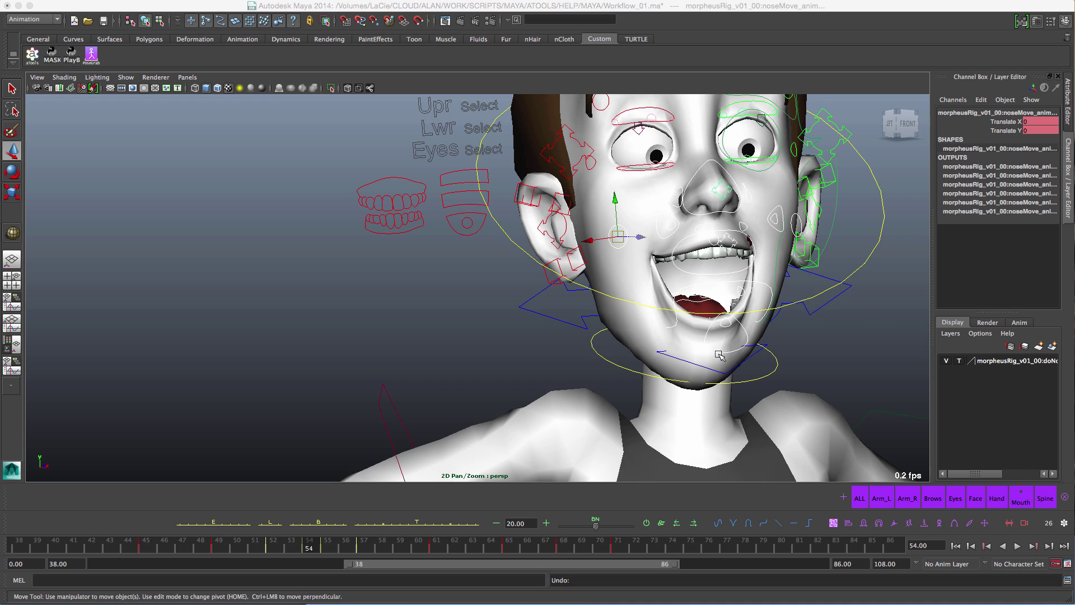
Step: Bring both hands into view and select the left-hand finger controls at frame 54
{"action": "left_click_drag", "start_coordinate": [635, 282], "coordinate": [626, 363]}
{"action": "right_click_drag", "start_coordinate": [625, 362], "coordinate": [566, 405]}
{"action": "middle_click_drag", "start_coordinate": [566, 405], "coordinate": [588, 205]}
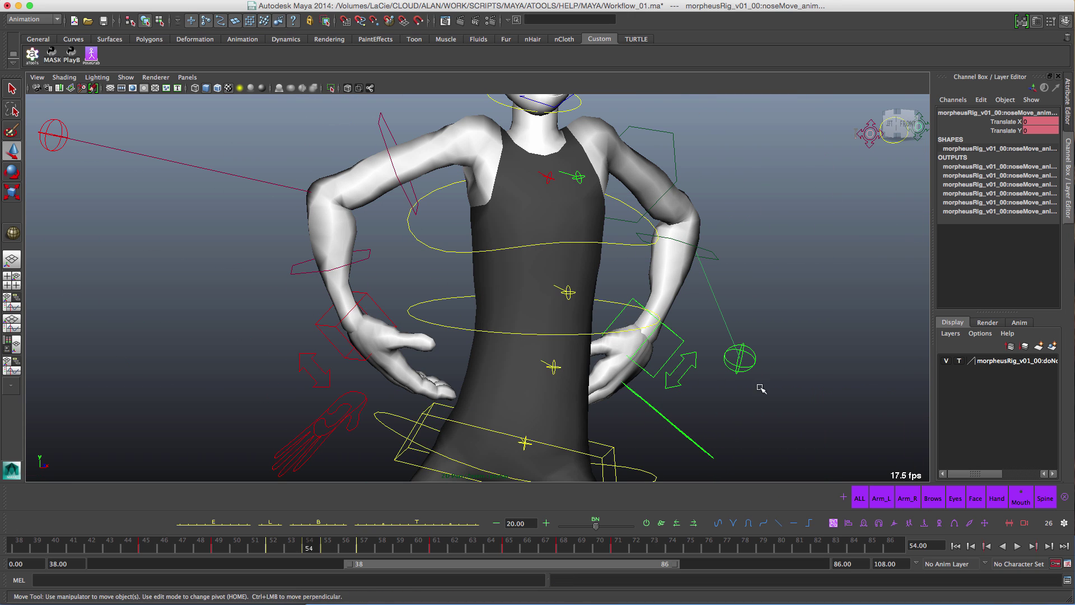
{"action": "key", "text": "f"}
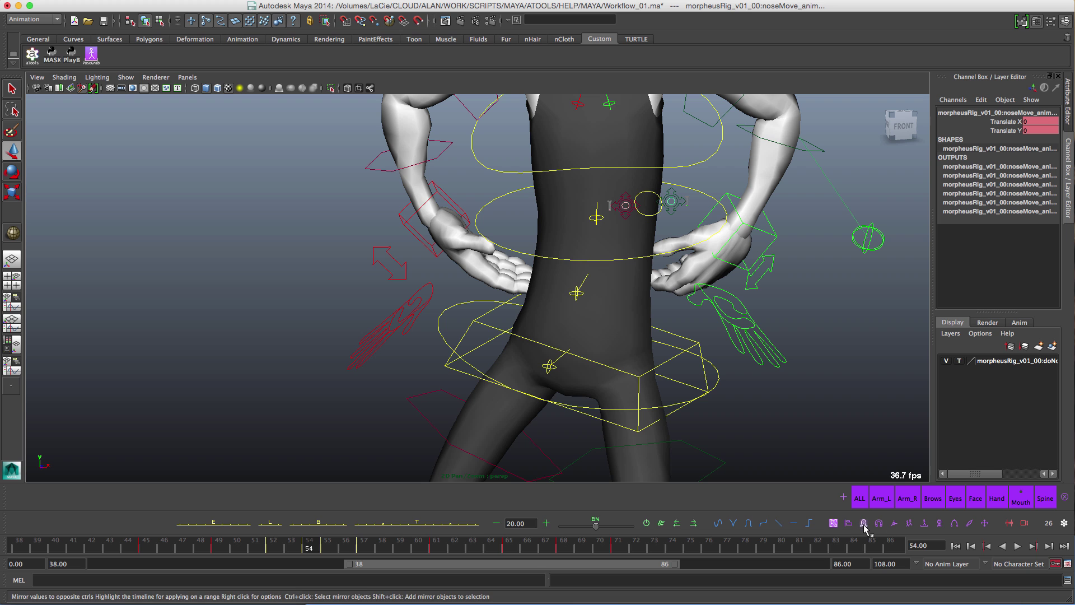
{"action": "left_click_drag", "start_coordinate": [762, 338], "coordinate": [761, 334], "text": "alt"}
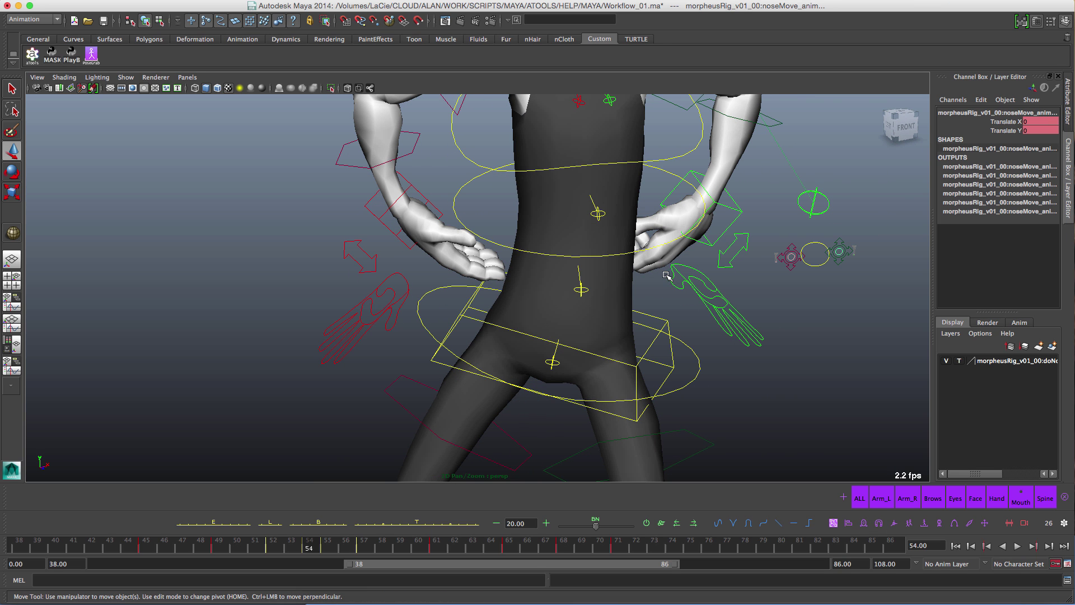
{"action": "left_click_drag", "start_coordinate": [666, 275], "coordinate": [783, 353]}
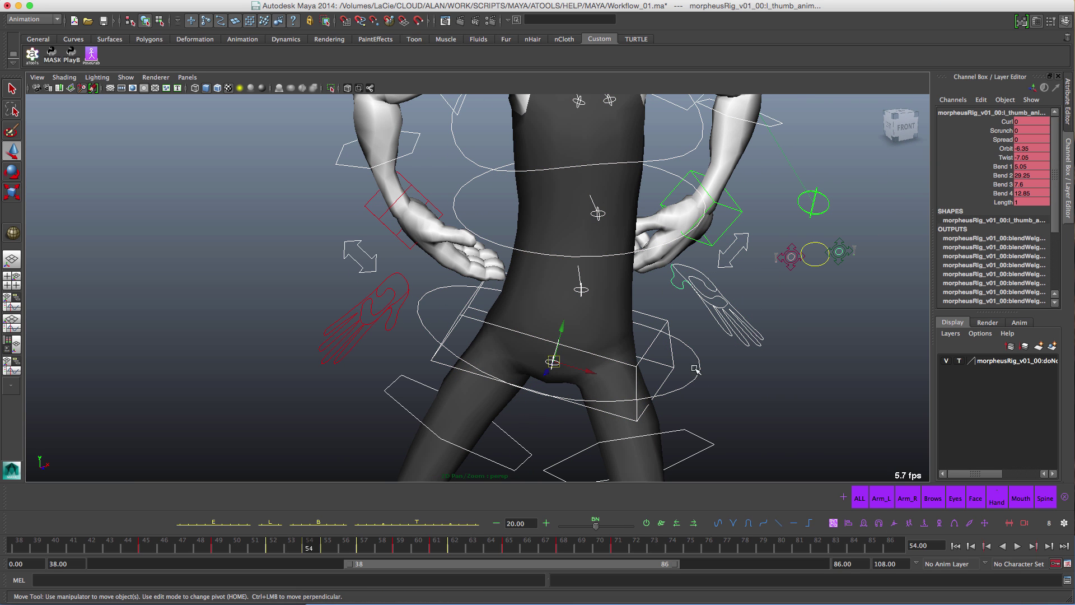
{"action": "left_click", "coordinate": [696, 369]}
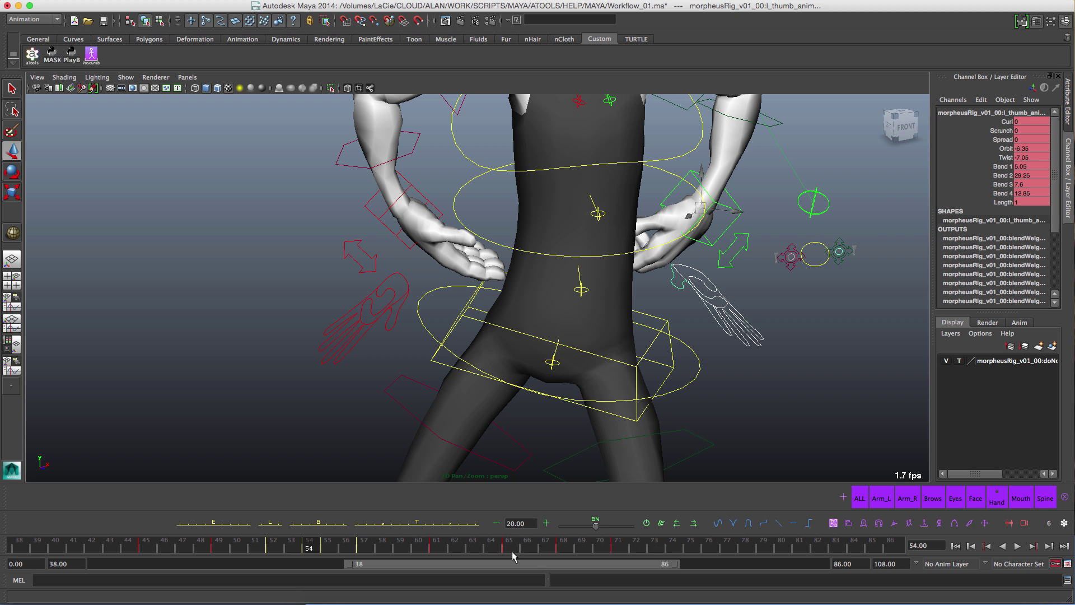
Step: Scrub to frame 71 and raise Bend 1 through Bend 4 of the left-hand finger controls together, bringing the thumb's Bend 1 to 62.245
{"action": "left_click", "coordinate": [631, 552]}
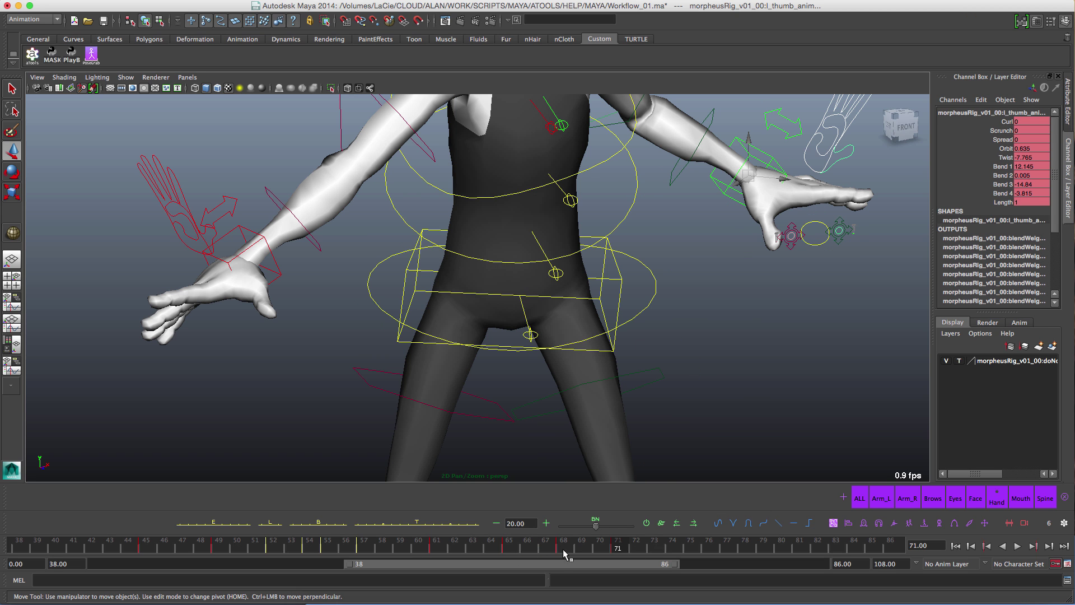
{"action": "key", "text": "alt+v"}
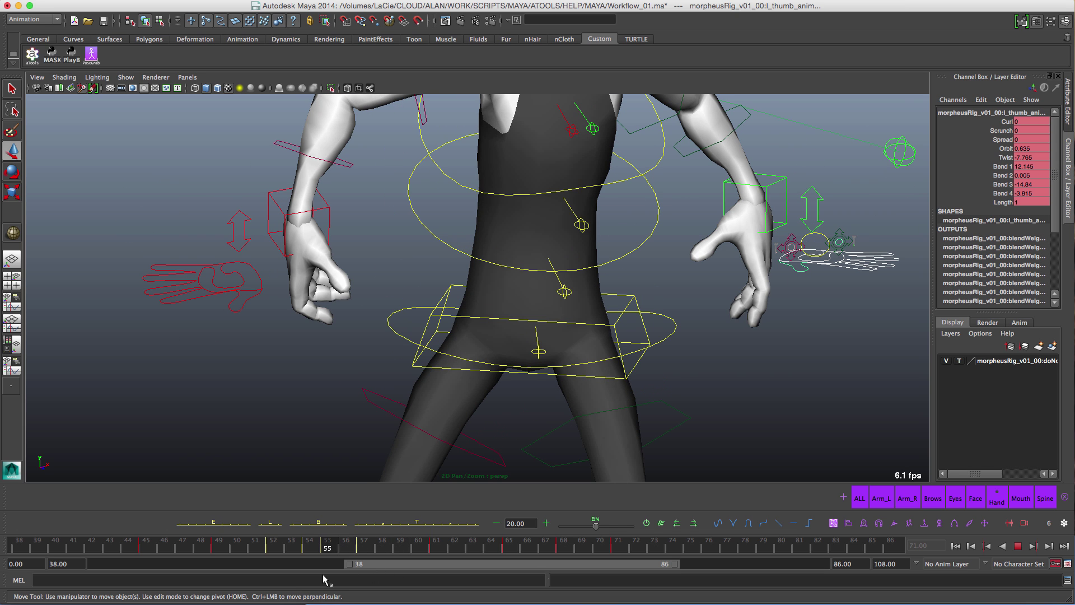
{"action": "left_click_drag", "start_coordinate": [270, 557], "coordinate": [341, 553]}
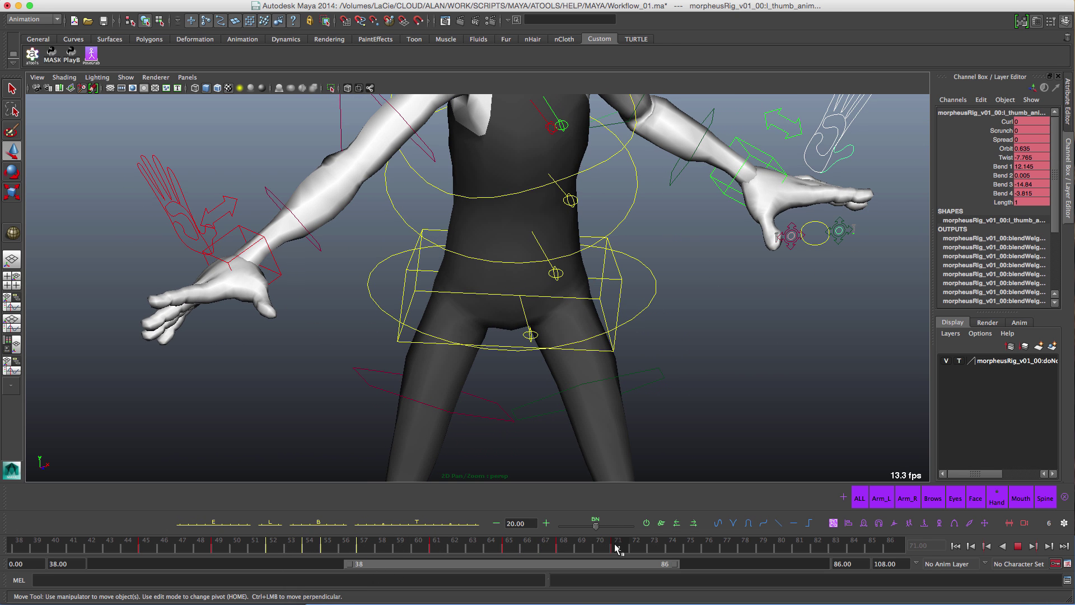
{"action": "key", "text": "alt+v"}
{"action": "left_click_drag", "start_coordinate": [1000, 166], "coordinate": [1000, 193]}
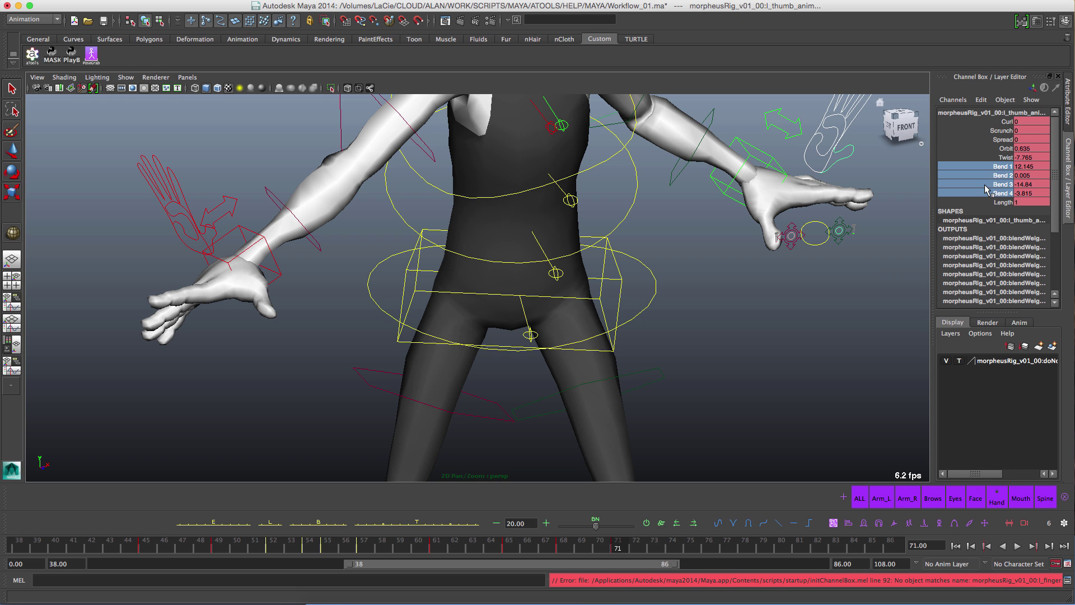
{"action": "middle_click_drag", "start_coordinate": [694, 286], "coordinate": [686, 258]}
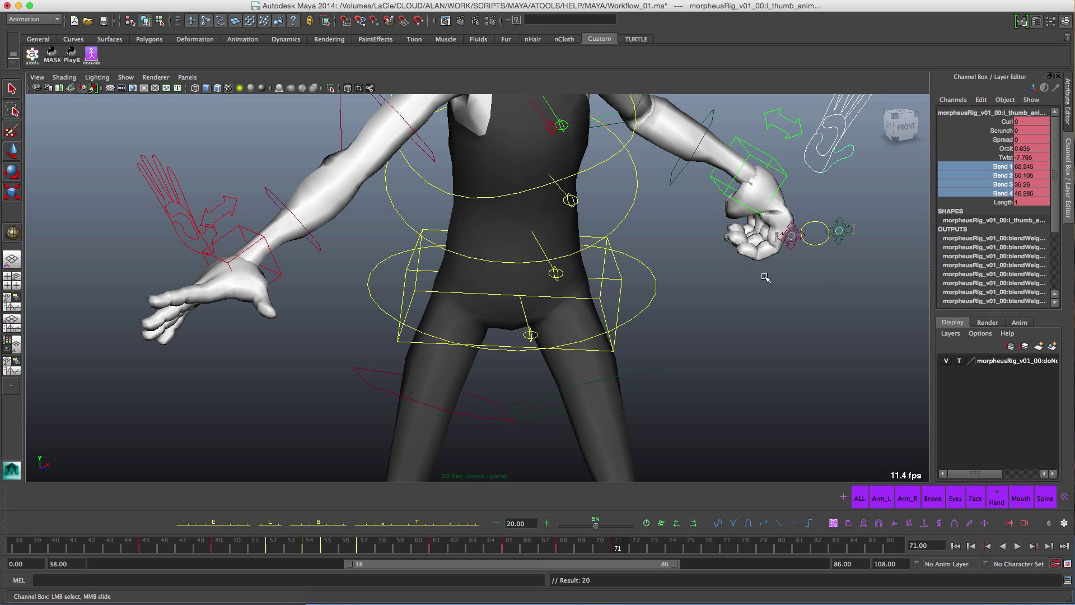
{"action": "left_click_drag", "start_coordinate": [686, 258], "coordinate": [800, 315], "text": "alt"}
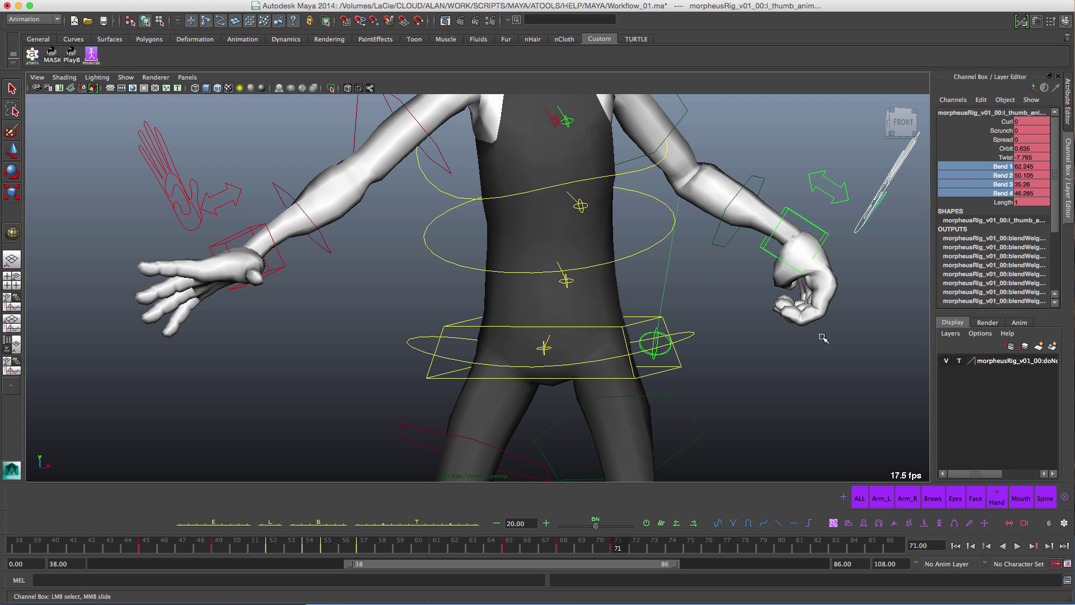
{"action": "left_click_drag", "start_coordinate": [861, 305], "coordinate": [834, 320], "text": "alt"}
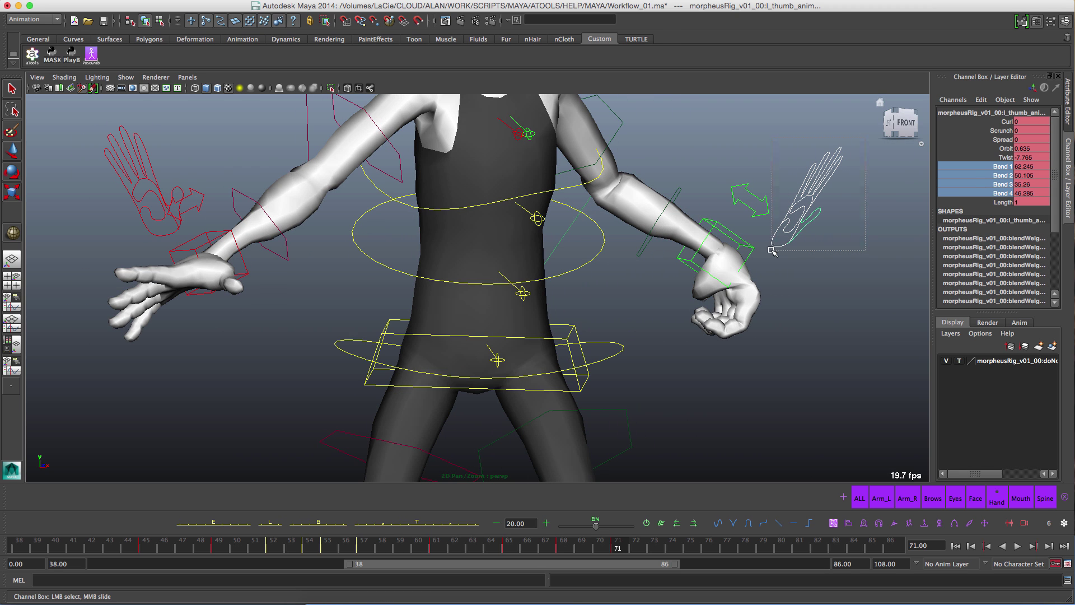
Step: Try mirroring all channels of the left-hand finger pose onto the right-hand controls at frame 71, and undo it
{"action": "left_click_drag", "start_coordinate": [1006, 166], "coordinate": [1006, 194]}
{"action": "left_click", "coordinate": [1005, 167]}
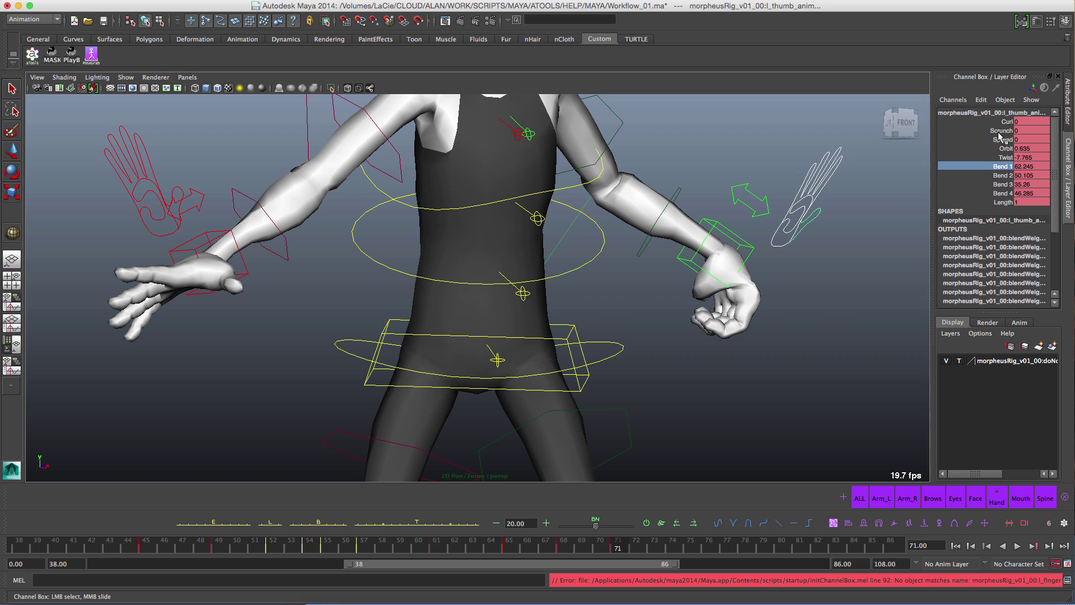
{"action": "left_click", "coordinate": [1000, 166]}
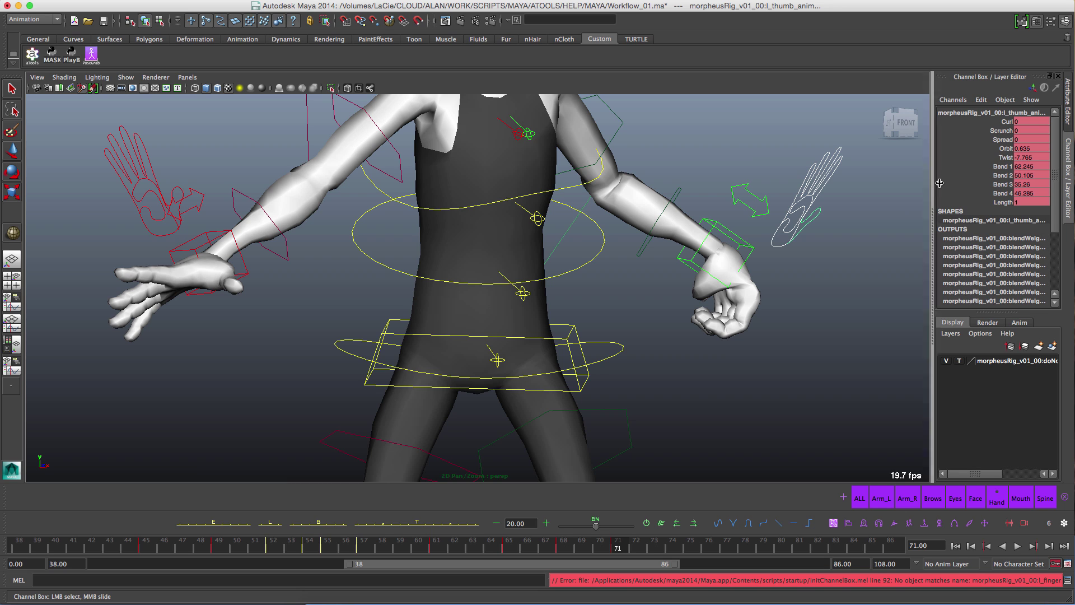
{"action": "left_click", "coordinate": [864, 524]}
{"action": "key", "text": "w"}
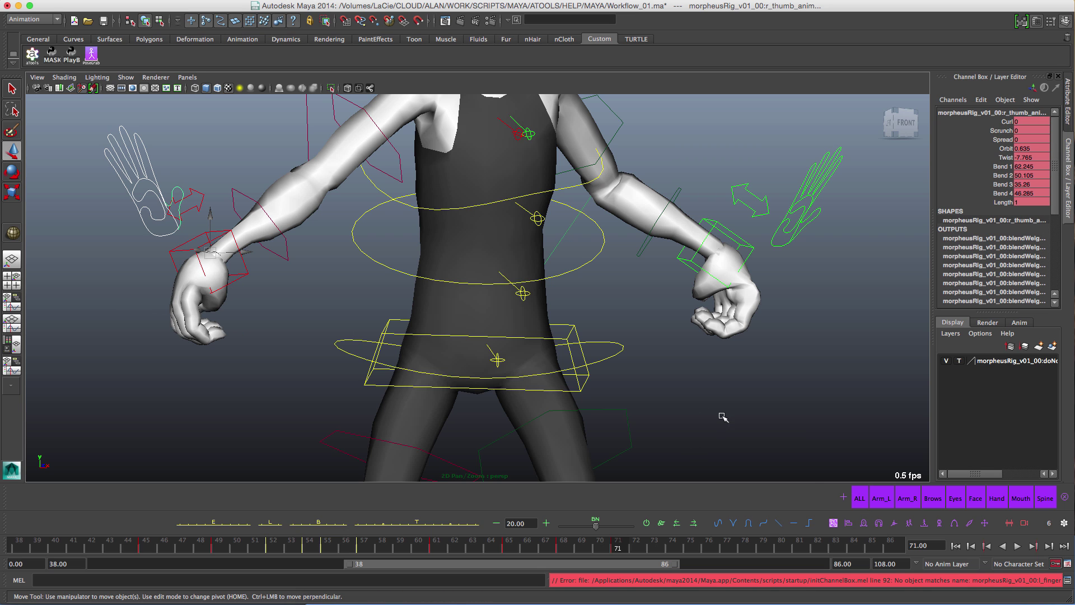
{"action": "key", "text": "ctrl+z"}
{"action": "middle_click_drag", "start_coordinate": [615, 292], "coordinate": [650, 288], "text": "alt"}
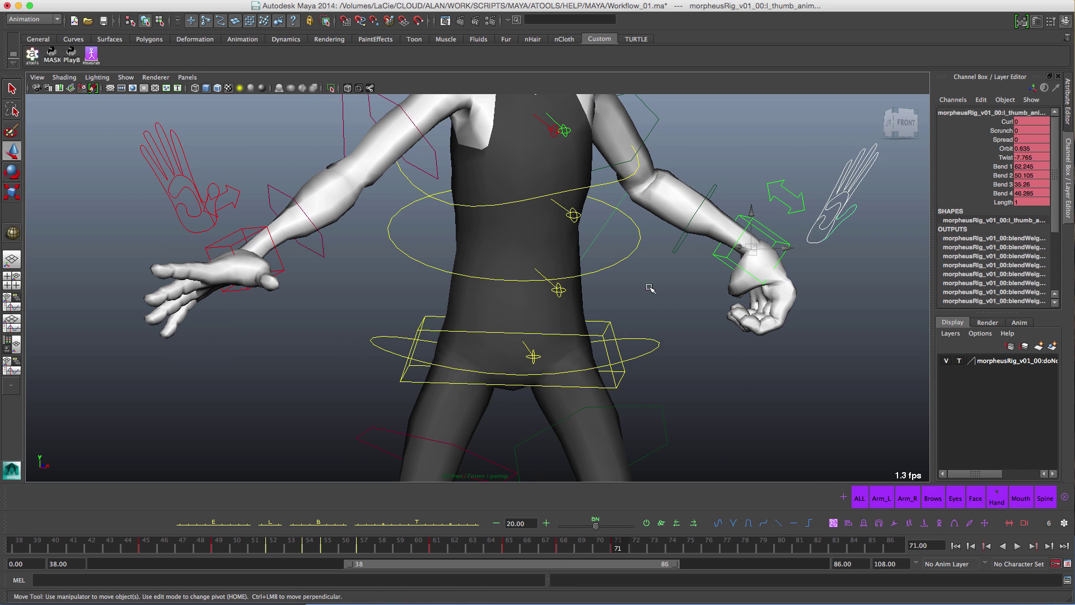
Step: Set the slider mode to Blend To Mirror and blend the right-hand finger controls partway toward the left hand's pose, bringing the thumb's Bend 1 to 22.18
{"action": "right_click", "coordinate": [596, 521]}
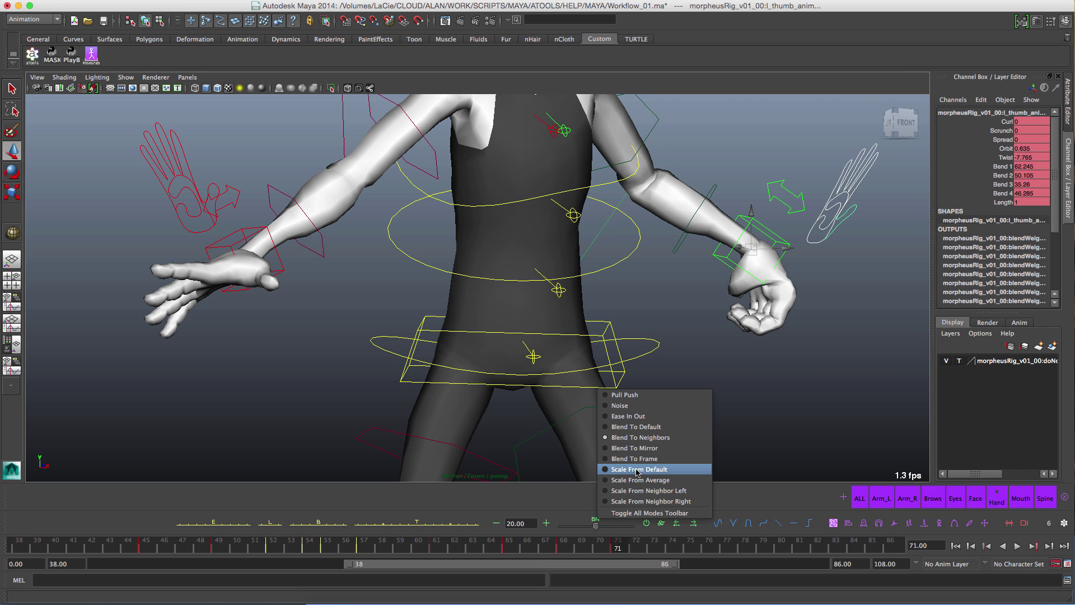
{"action": "left_click", "coordinate": [636, 448]}
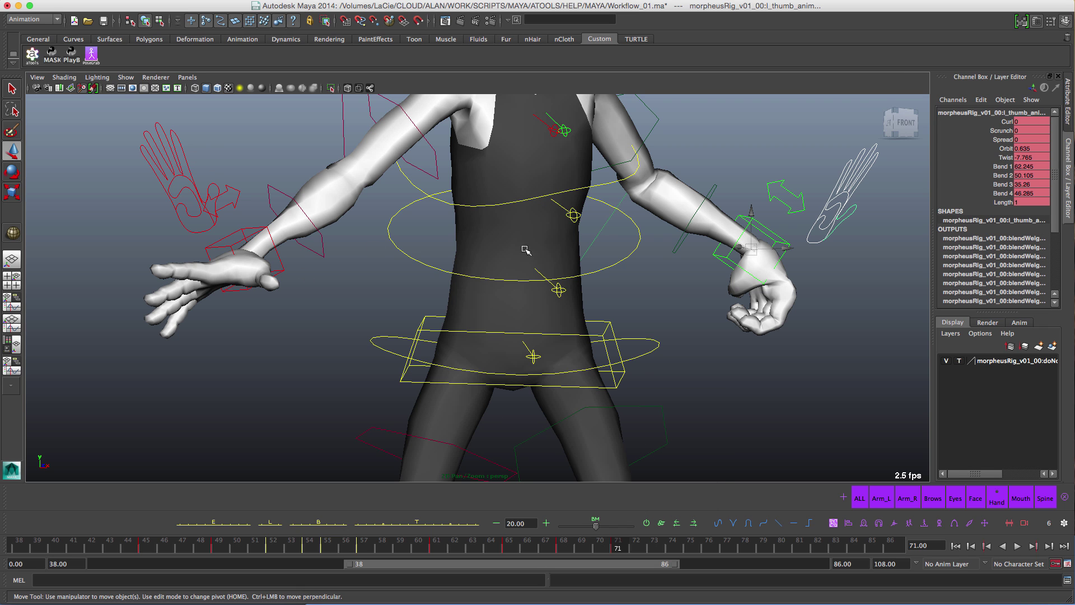
{"action": "middle_click_drag", "start_coordinate": [640, 238], "coordinate": [578, 254], "text": "alt"}
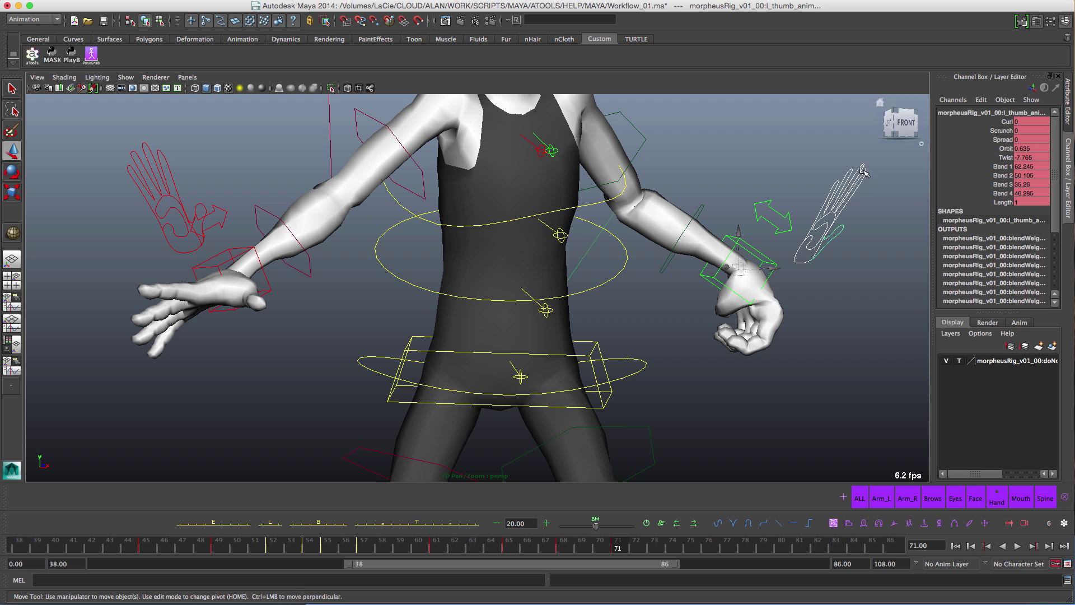
{"action": "left_click", "coordinate": [864, 525], "text": "ctrl"}
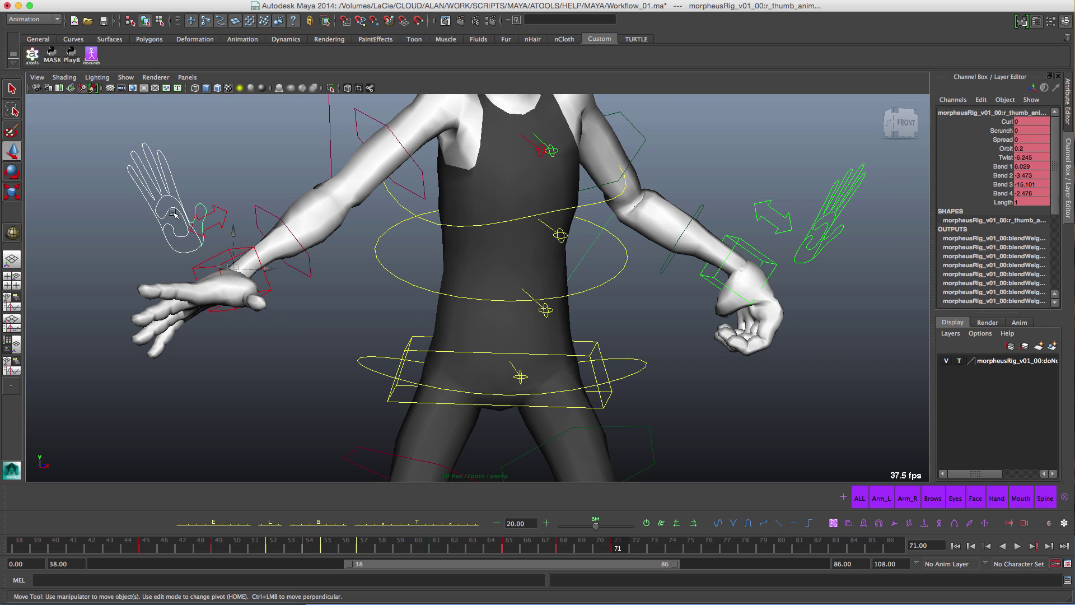
{"action": "left_click_drag", "start_coordinate": [214, 247], "coordinate": [205, 244], "text": "alt"}
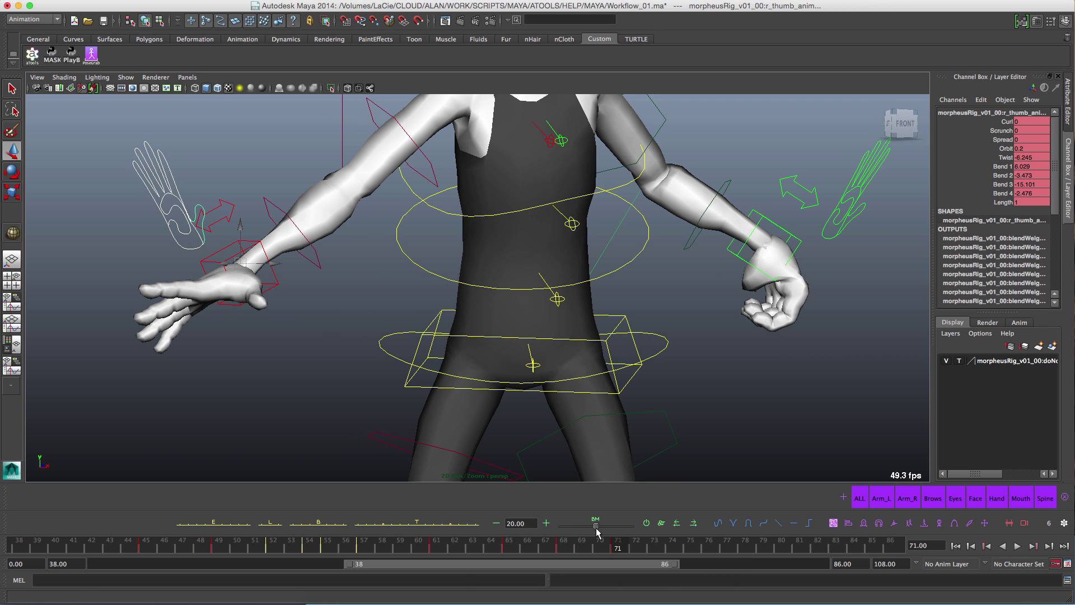
{"action": "mouse_move", "coordinate": [596, 531]}
{"action": "left_mouse_down"}
{"action": "mouse_move", "coordinate": [645, 531]}
{"action": "mouse_move", "coordinate": [590, 531]}
{"action": "mouse_move", "coordinate": [615, 526]}
{"action": "left_mouse_up"}
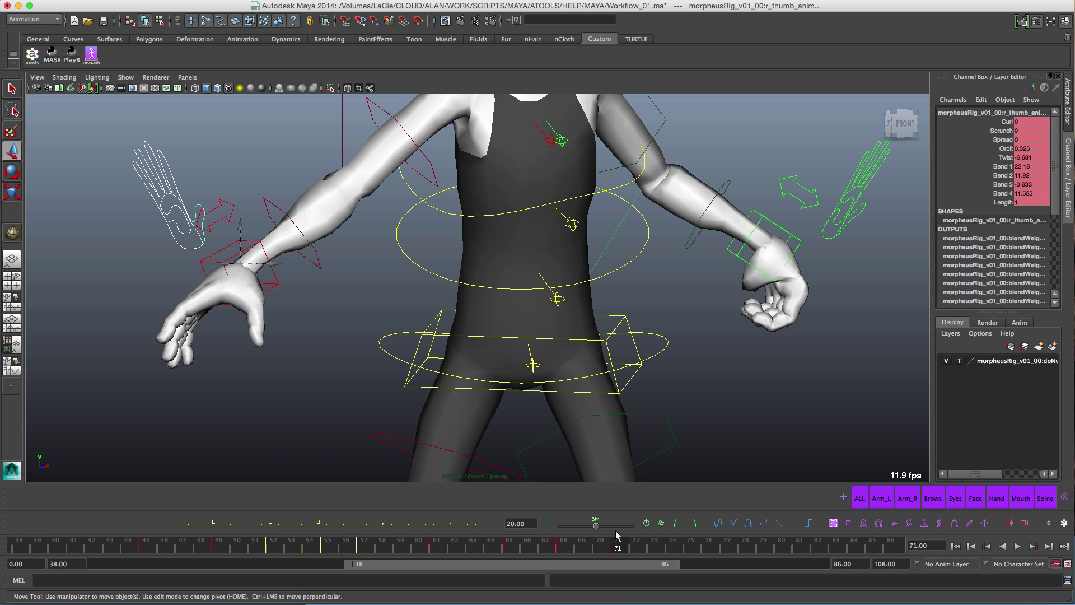
Step: Bring the face into view and lower the left brow's middle control to a Translate Y of -0.484
{"action": "middle_click_drag", "start_coordinate": [529, 154], "coordinate": [522, 346], "text": "alt"}
{"action": "scroll", "coordinate": [525, 252], "scroll_direction": "up", "scroll_amount": 5}
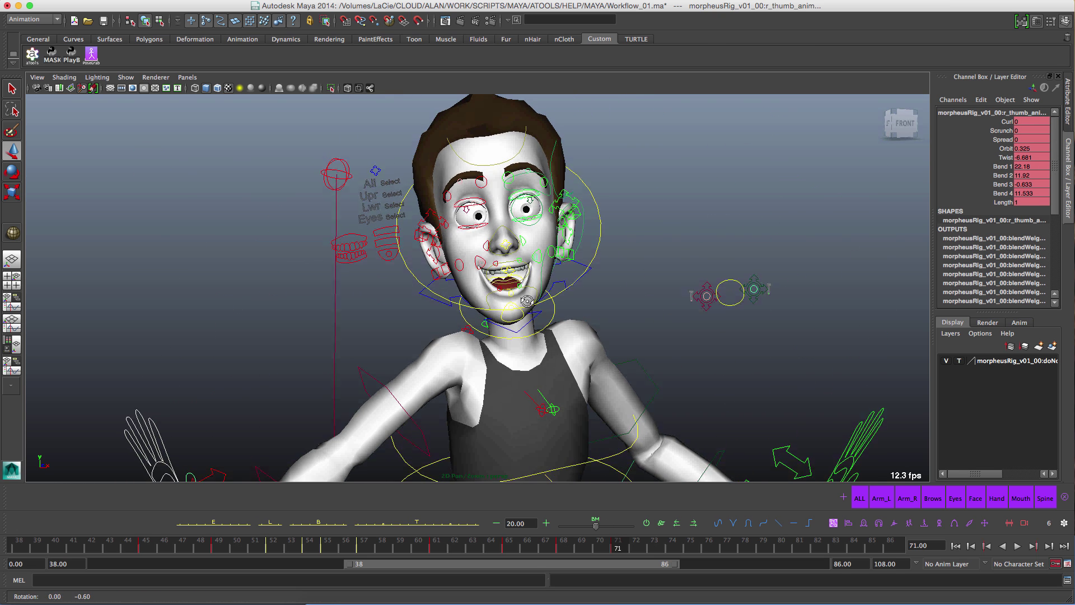
{"action": "scroll", "coordinate": [525, 251], "scroll_direction": "up", "scroll_amount": 5}
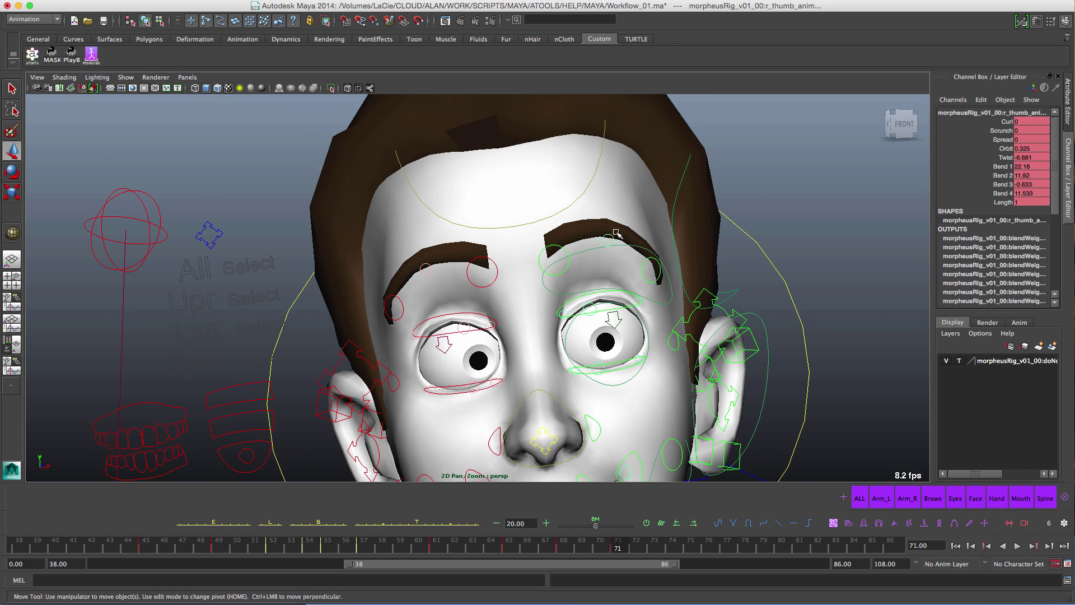
{"action": "left_click", "coordinate": [616, 233]}
{"action": "middle_click_drag", "start_coordinate": [616, 240], "coordinate": [614, 290]}
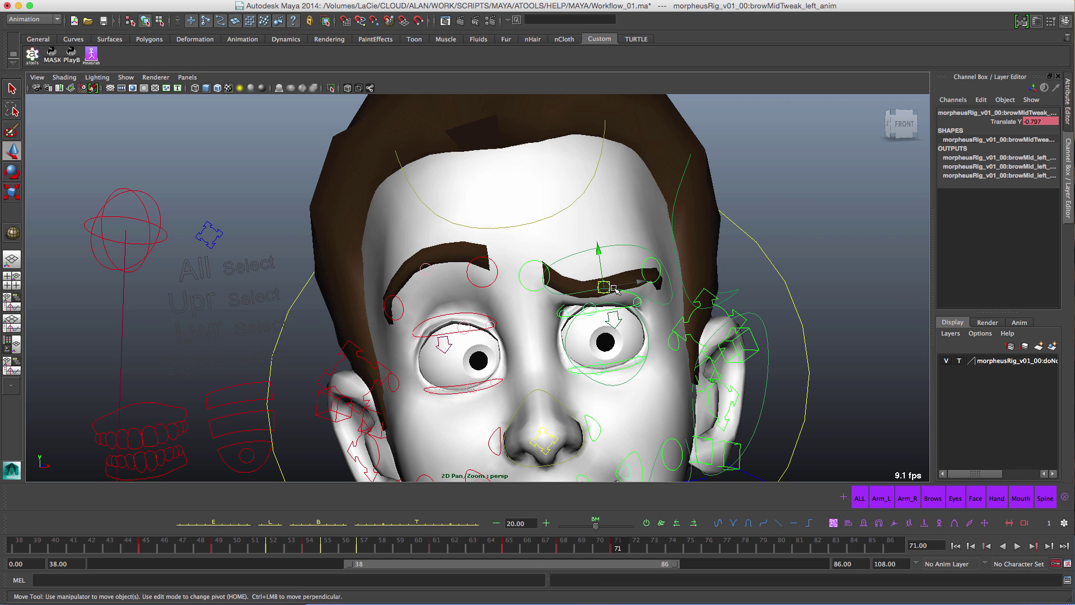
{"action": "left_click_drag", "start_coordinate": [605, 287], "coordinate": [604, 277]}
{"action": "middle_click_drag", "start_coordinate": [542, 290], "coordinate": [544, 252], "text": "alt"}
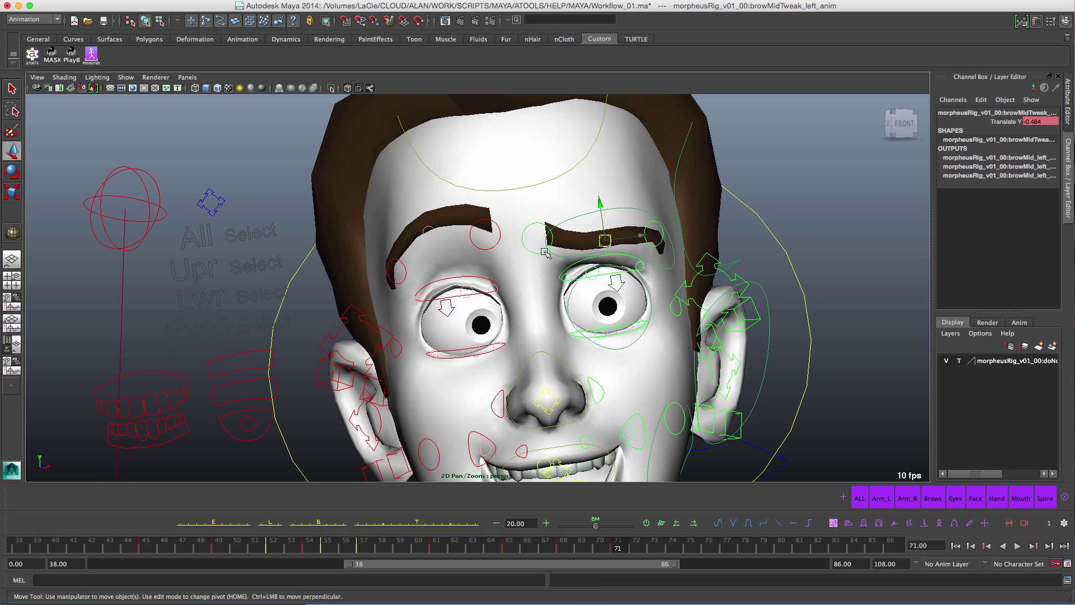
Step: Try blending the left brow's inner, middle and outer controls 100 percent toward the right brow's pose, and undo it
{"action": "left_click", "coordinate": [538, 226]}
{"action": "left_click", "coordinate": [654, 223]}
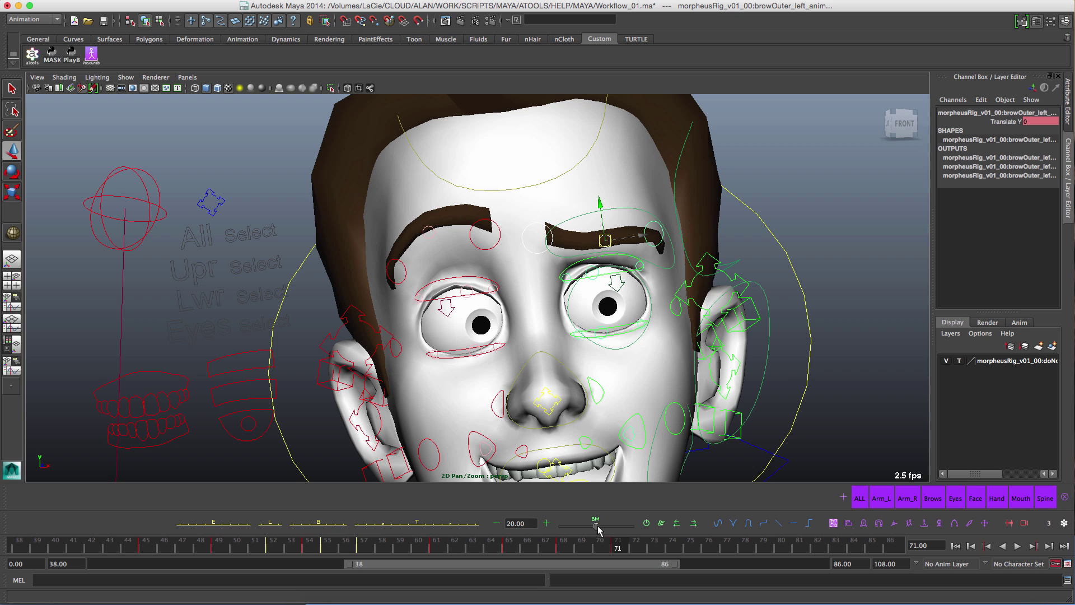
{"action": "left_click_drag", "start_coordinate": [598, 530], "coordinate": [636, 535]}
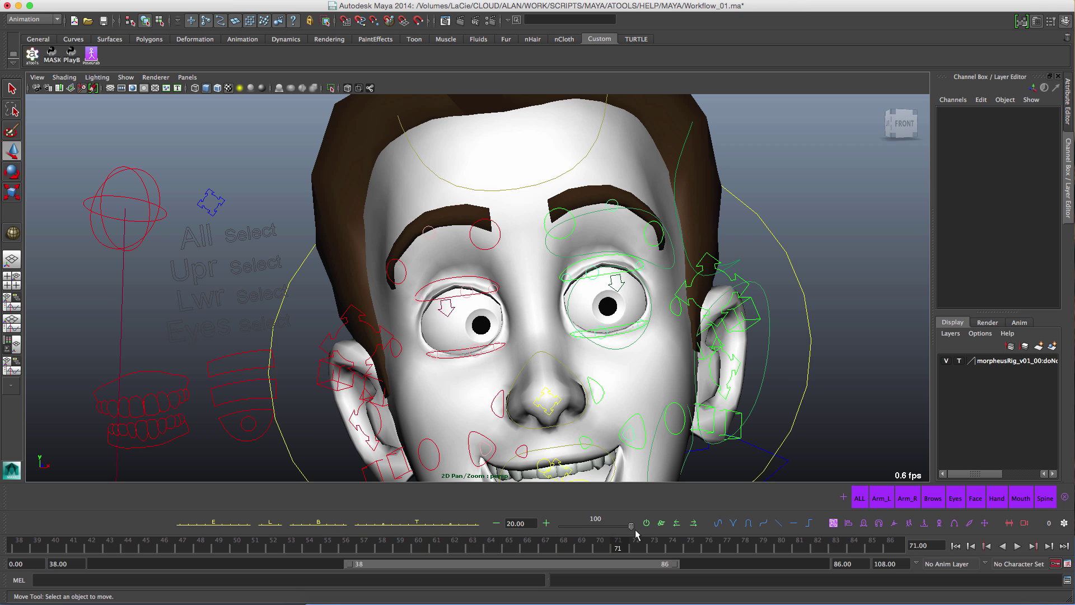
{"action": "key", "text": "ctrl+z"}
{"action": "key", "text": "ctrl+z"}
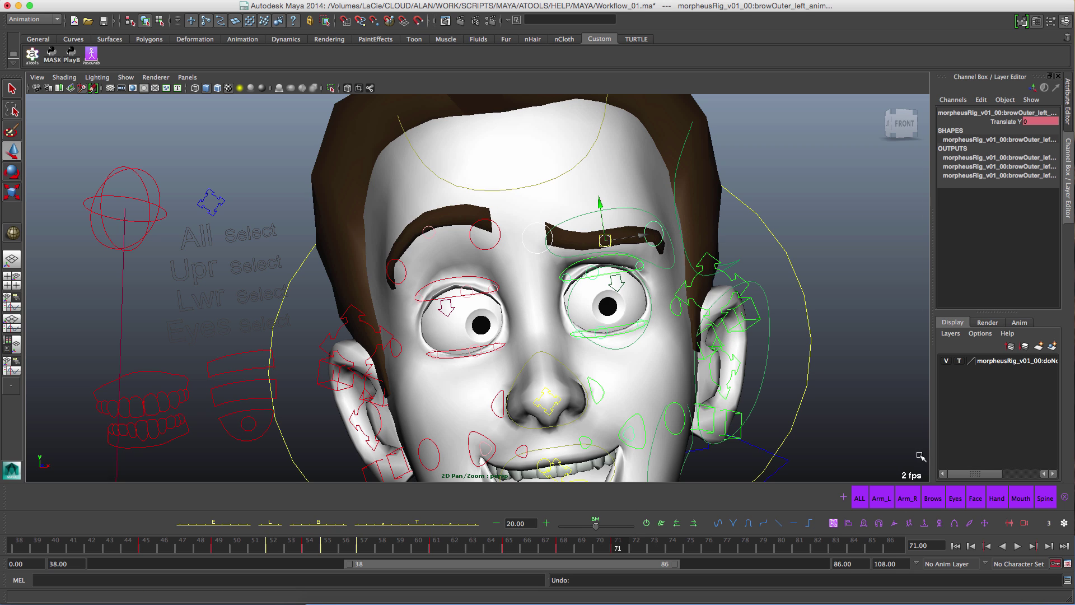
Step: Add the right brow's opposite controls to the selection, try Blend To Mirror across both brows, and undo it
{"action": "left_click", "coordinate": [864, 525]}
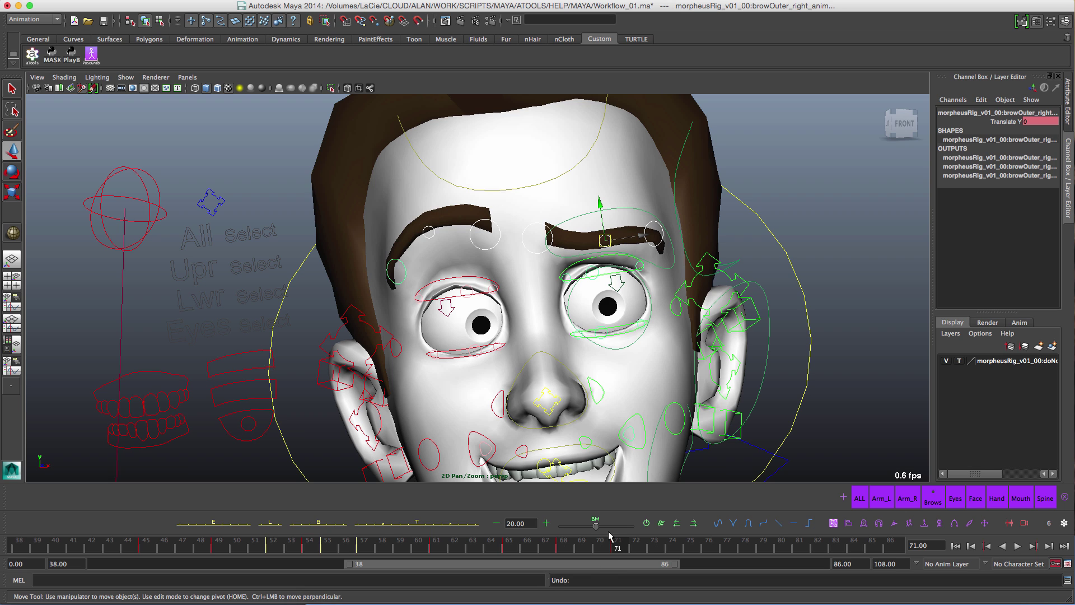
{"action": "left_click_drag", "start_coordinate": [596, 525], "coordinate": [632, 524]}
{"action": "key", "text": "super+z"}
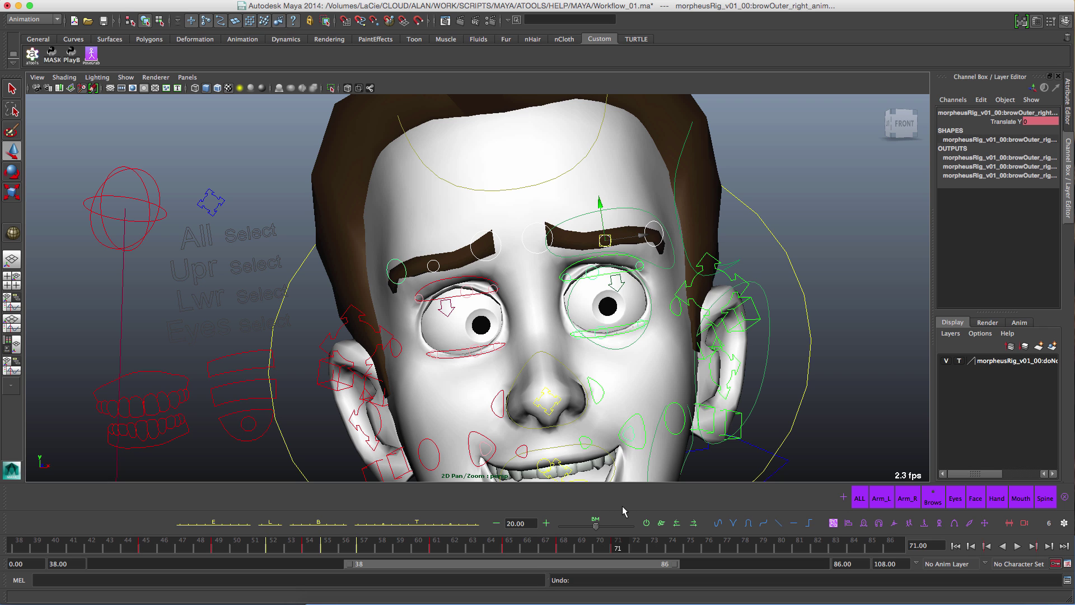
{"action": "middle_click_drag", "start_coordinate": [645, 432], "coordinate": [636, 368]}
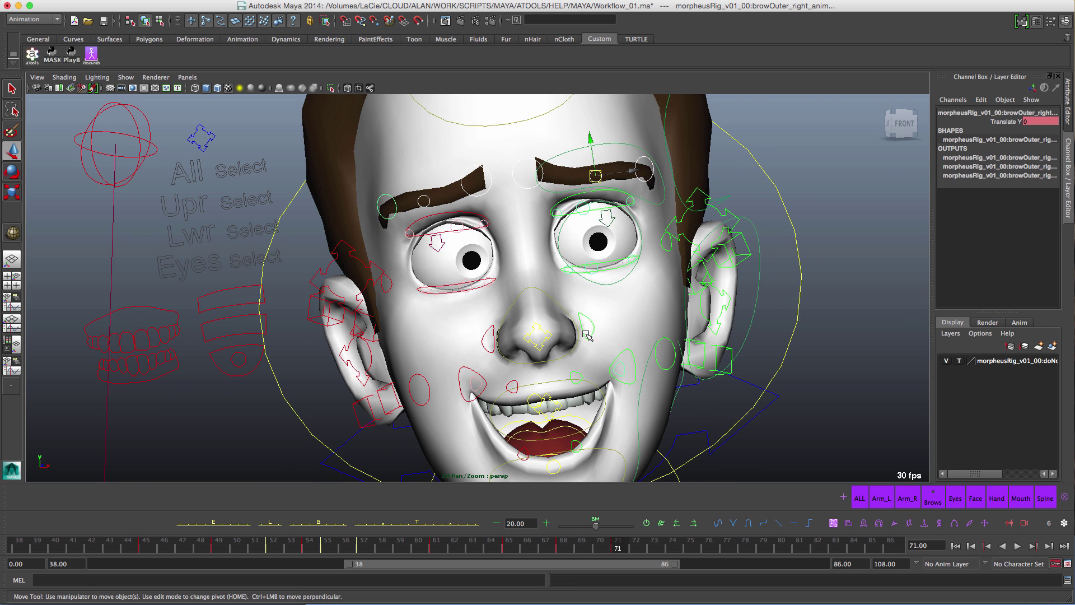
{"action": "key", "text": "super+z"}
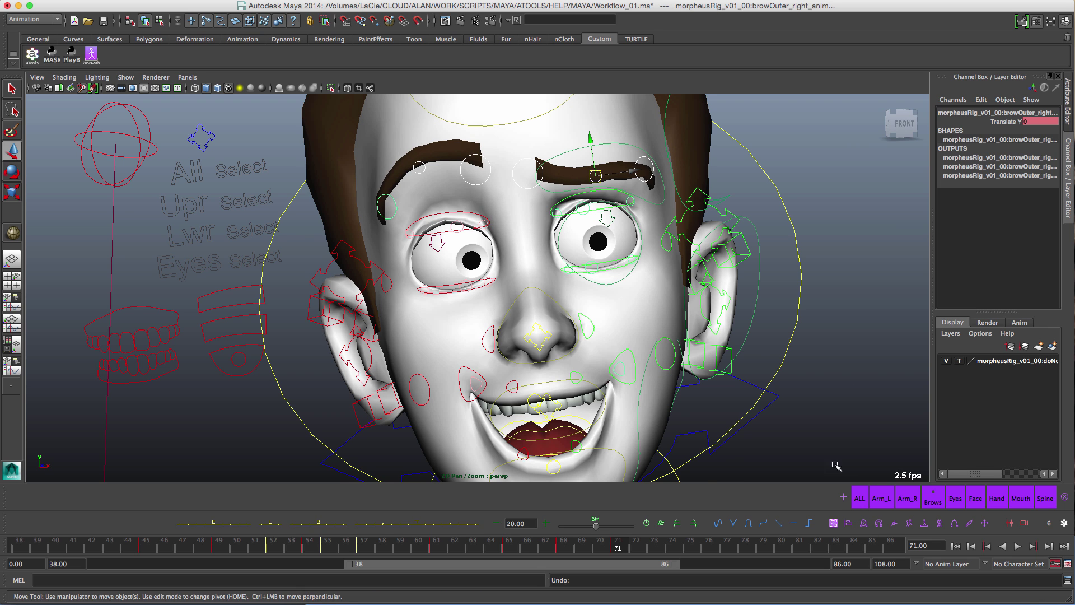
Step: Open the mirror tool's Invert Rules list as a separate floating window
{"action": "middle_click_drag", "start_coordinate": [838, 466], "coordinate": [860, 514]}
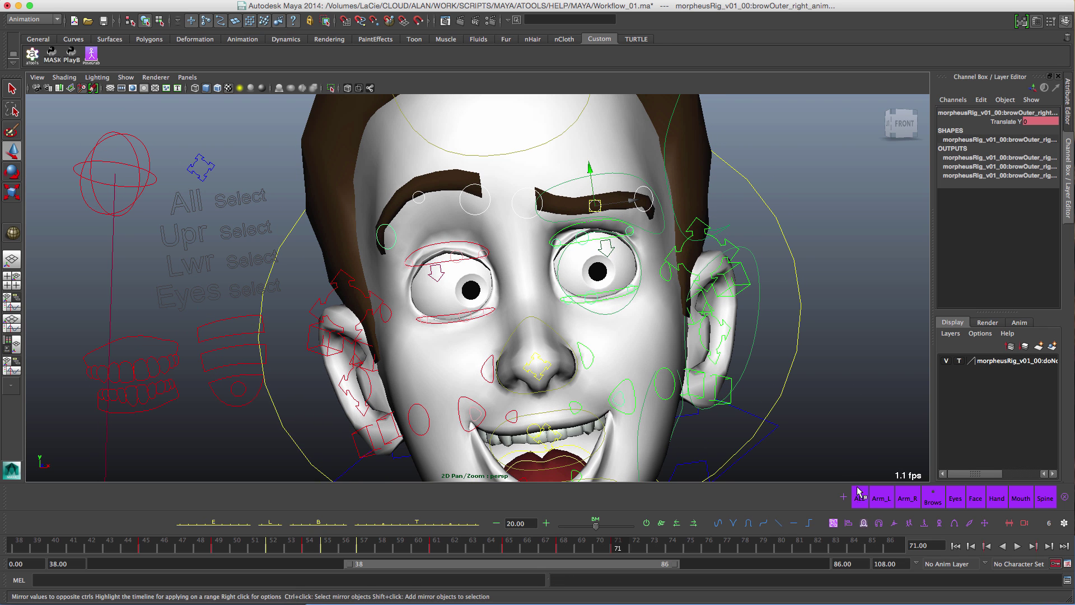
{"action": "right_click", "coordinate": [862, 526]}
{"action": "mouse_move", "coordinate": [894, 546]}
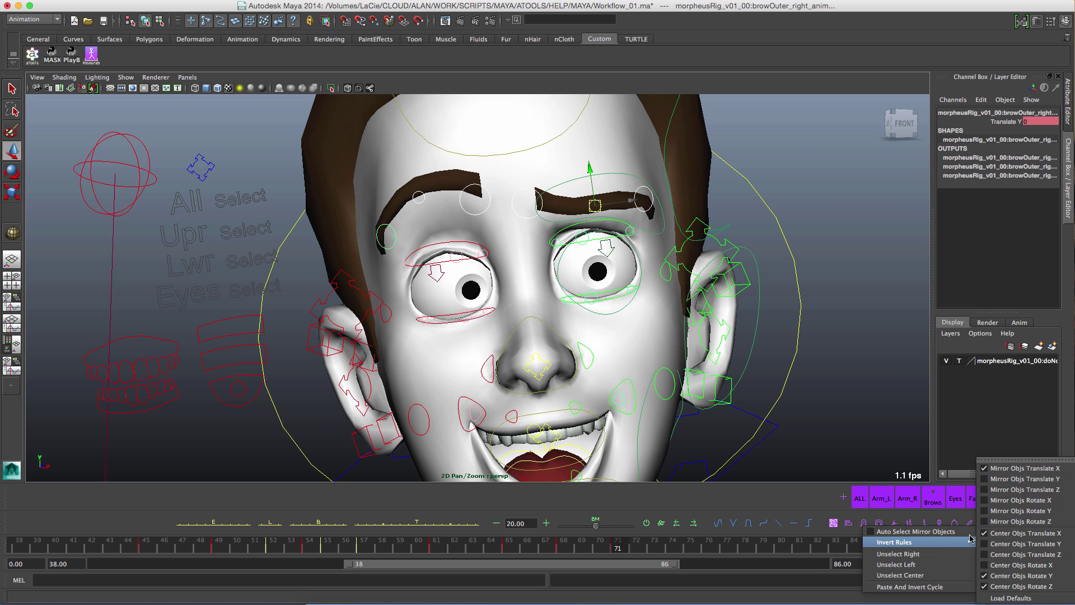
{"action": "left_click", "coordinate": [1027, 462]}
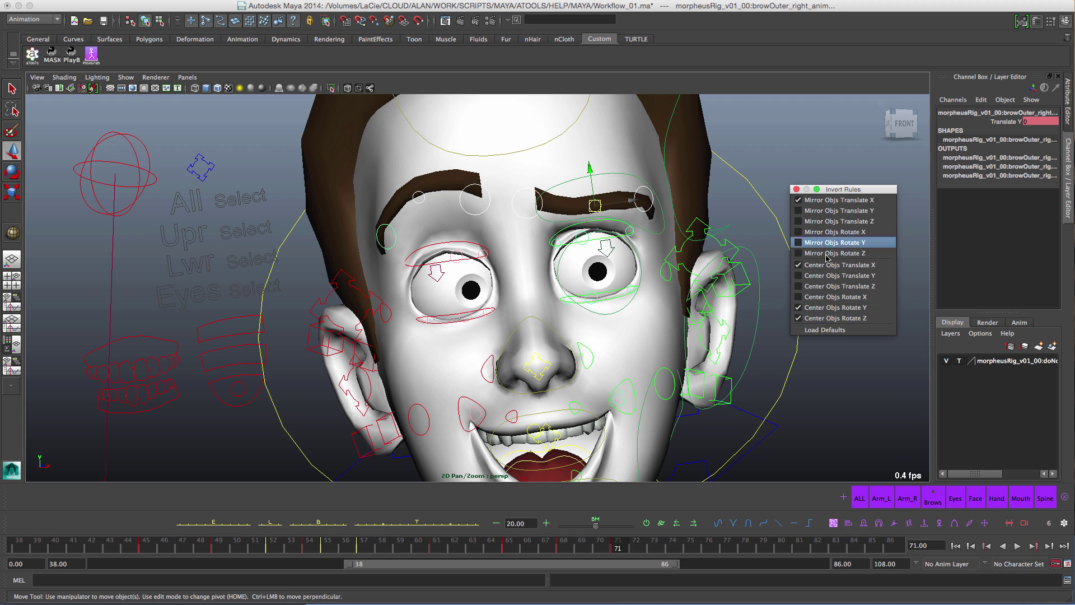
{"action": "middle_click_drag", "start_coordinate": [699, 275], "coordinate": [654, 260], "text": "alt"}
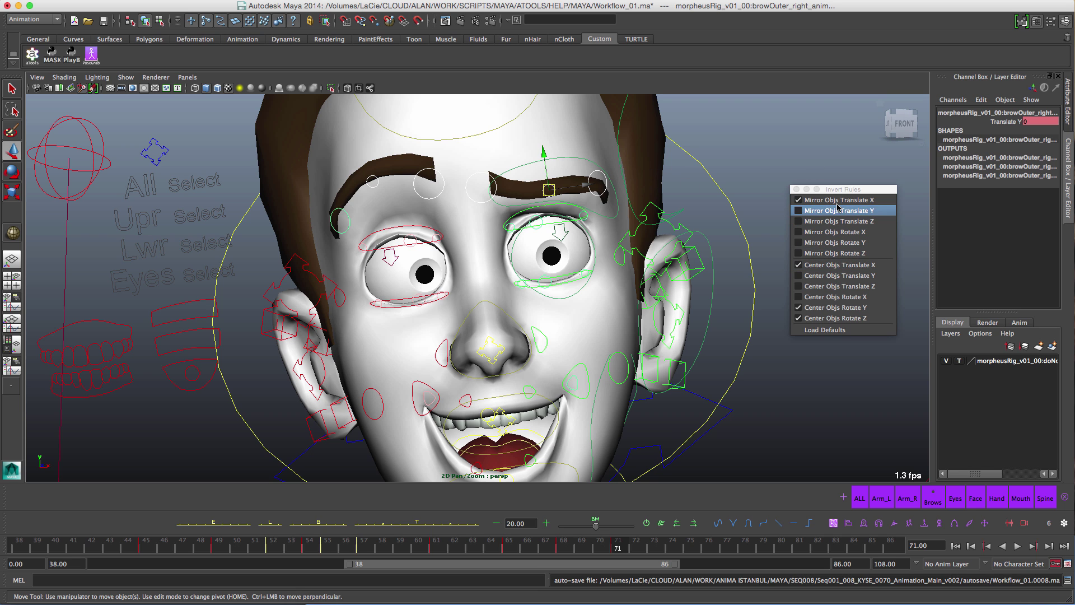
Step: Select the left mouth-corner control at frame 71 and mirror its values onto the right mouth-corner control
{"action": "middle_click_drag", "start_coordinate": [634, 346], "coordinate": [612, 329], "text": "alt"}
{"action": "right_click_drag", "start_coordinate": [612, 329], "coordinate": [605, 416], "text": "alt"}
{"action": "middle_click_drag", "start_coordinate": [605, 416], "coordinate": [567, 236], "text": "alt"}
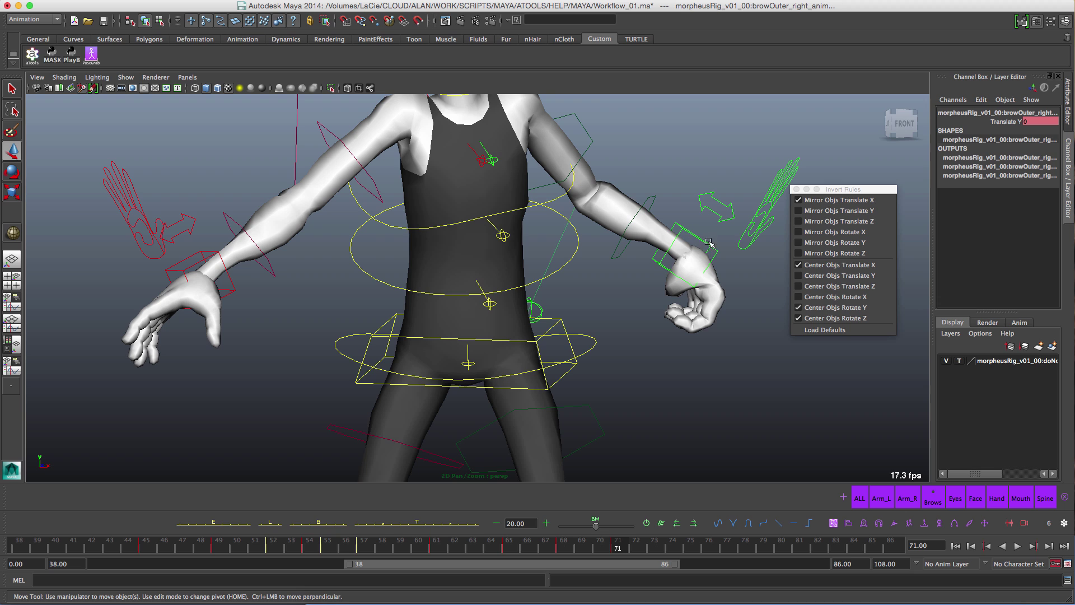
{"action": "middle_click_drag", "start_coordinate": [709, 242], "coordinate": [706, 324], "text": "alt"}
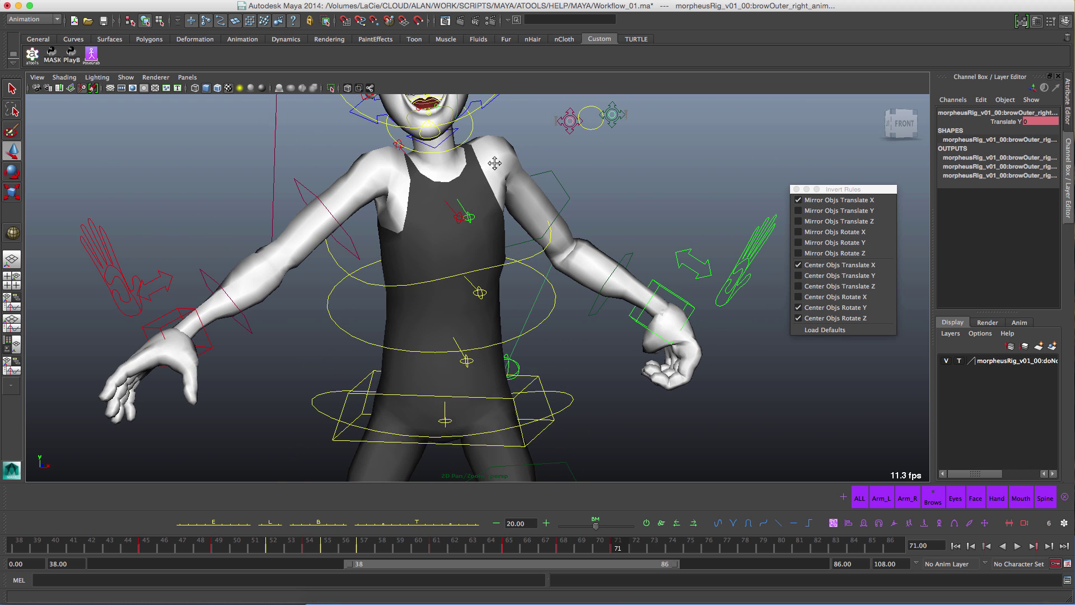
{"action": "middle_click_drag", "start_coordinate": [494, 163], "coordinate": [568, 308], "text": "alt"}
{"action": "right_click_drag", "start_coordinate": [568, 308], "coordinate": [585, 317], "text": "alt"}
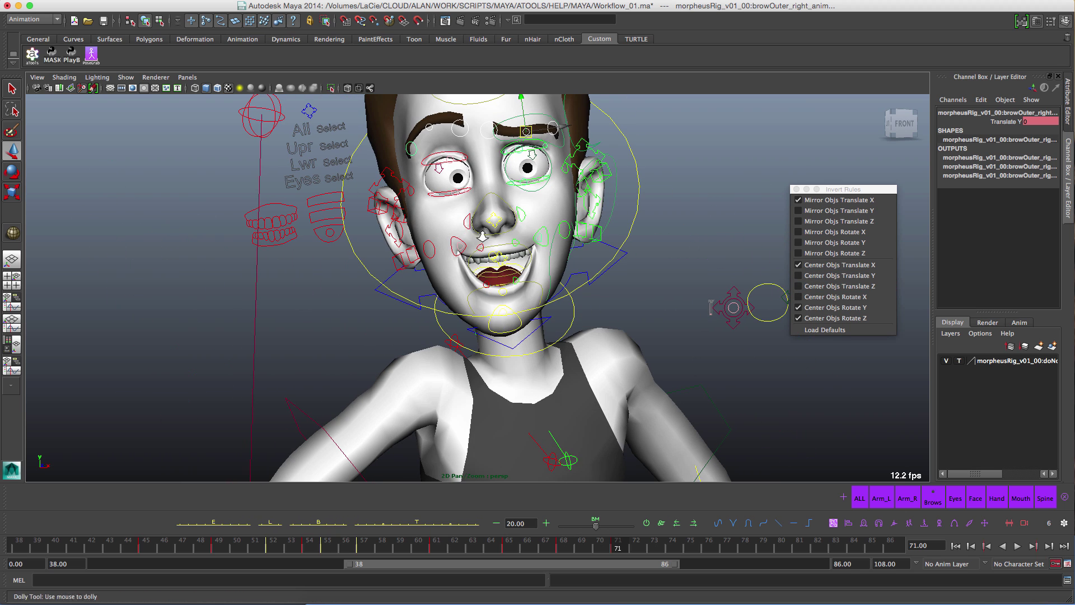
{"action": "right_click_drag", "start_coordinate": [521, 257], "coordinate": [588, 284], "text": "alt"}
{"action": "left_click", "coordinate": [629, 249]}
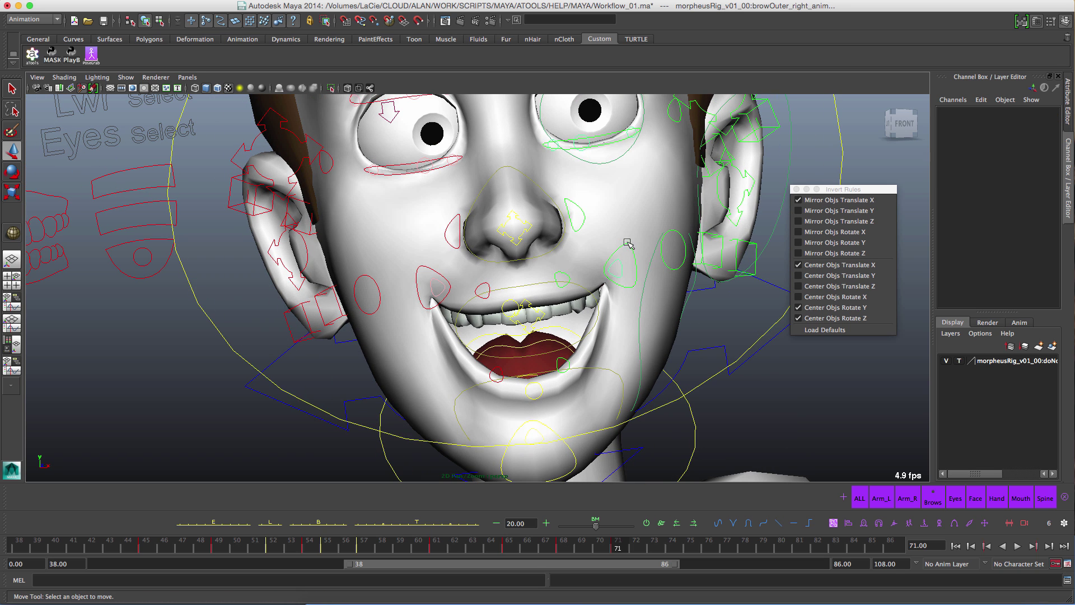
{"action": "left_click", "coordinate": [644, 262]}
{"action": "left_click_drag", "start_coordinate": [652, 263], "coordinate": [648, 262]}
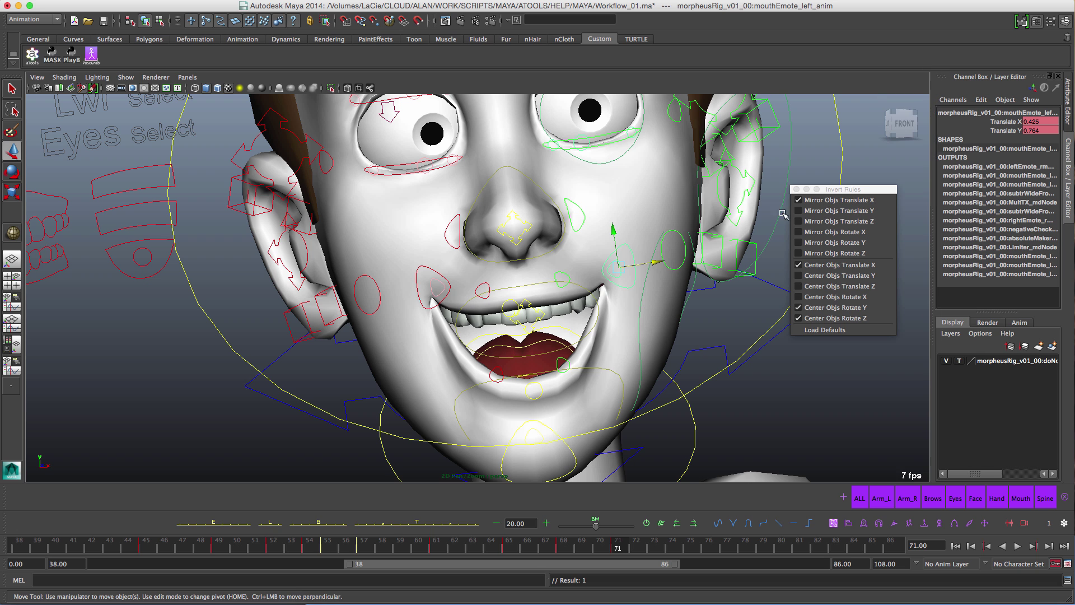
{"action": "left_click", "coordinate": [864, 523]}
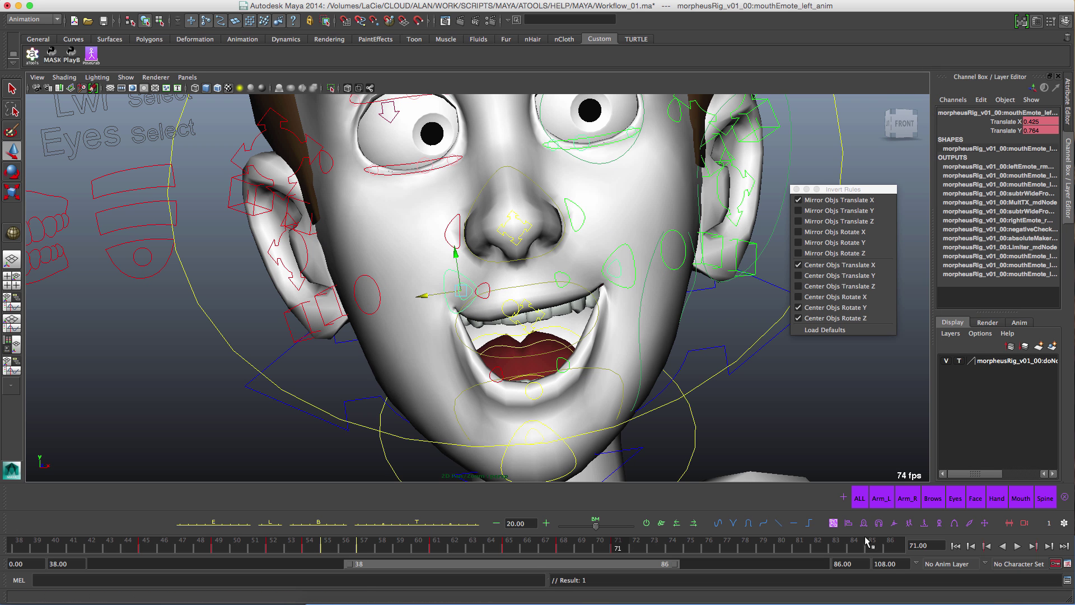
Step: Compare the Translate X and Translate Y values of the left and right mouth-corner controls
{"action": "mouse_move", "coordinate": [560, 302]}
{"action": "left_mouse_down", "text": "alt"}
{"action": "mouse_move", "coordinate": [525, 274]}
{"action": "mouse_move", "coordinate": [541, 293]}
{"action": "left_mouse_up", "text": "alt"}
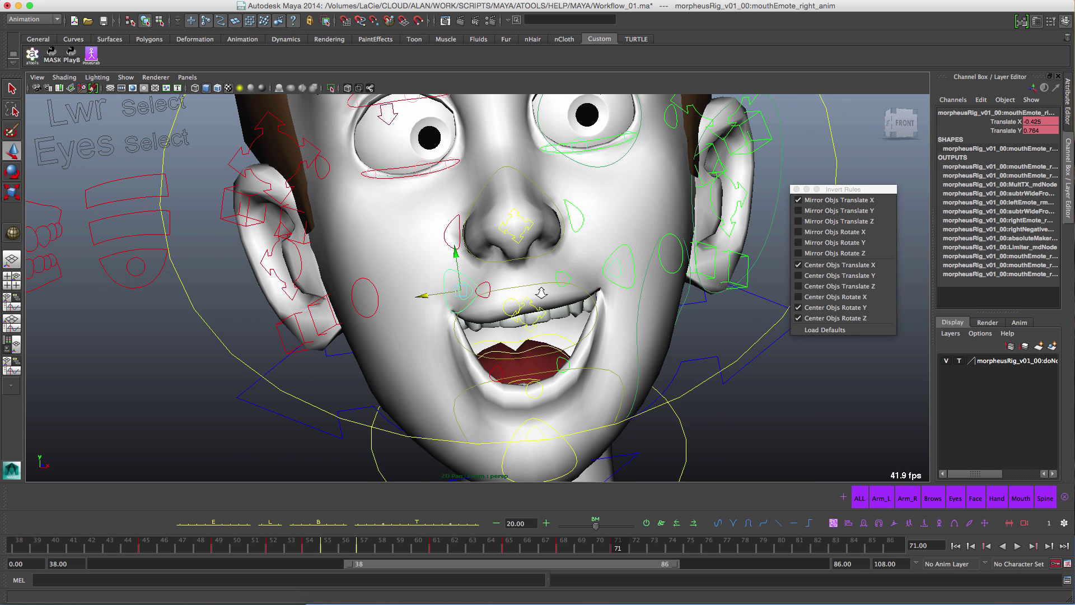
{"action": "right_click_drag", "start_coordinate": [542, 293], "coordinate": [573, 353], "text": "alt"}
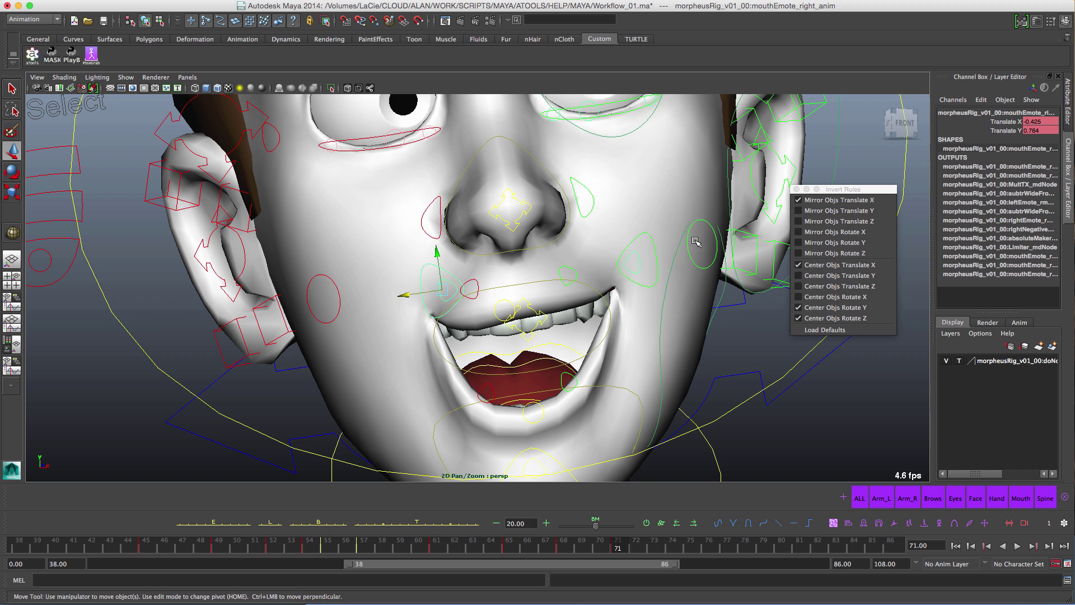
{"action": "left_click", "coordinate": [642, 237]}
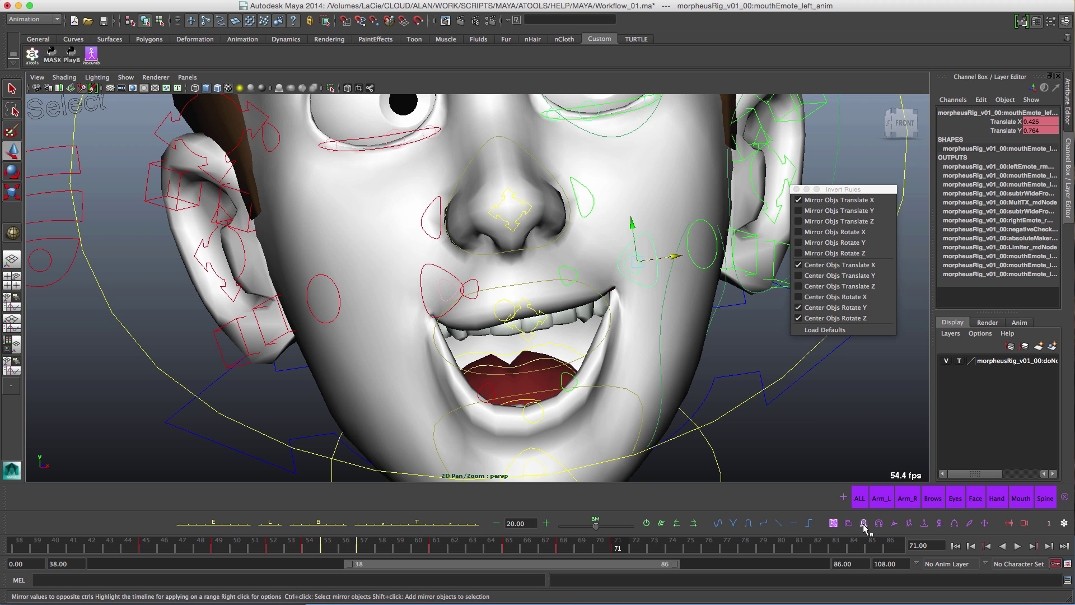
{"action": "left_click", "coordinate": [441, 292]}
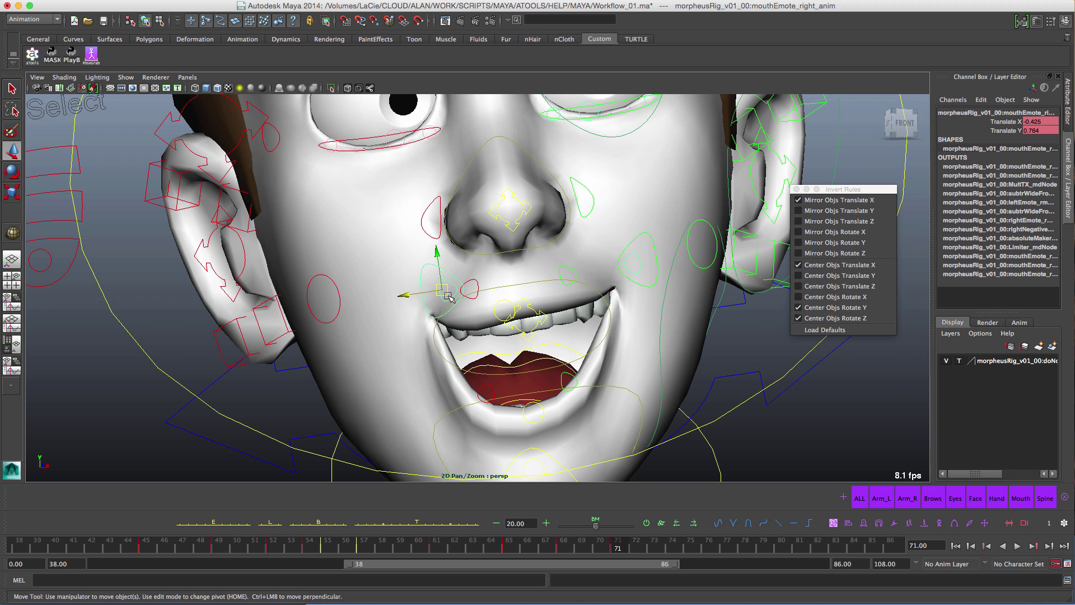
Step: Set the right mouth-corner control's Translate X to 0.425
{"action": "left_click", "coordinate": [1030, 121]}
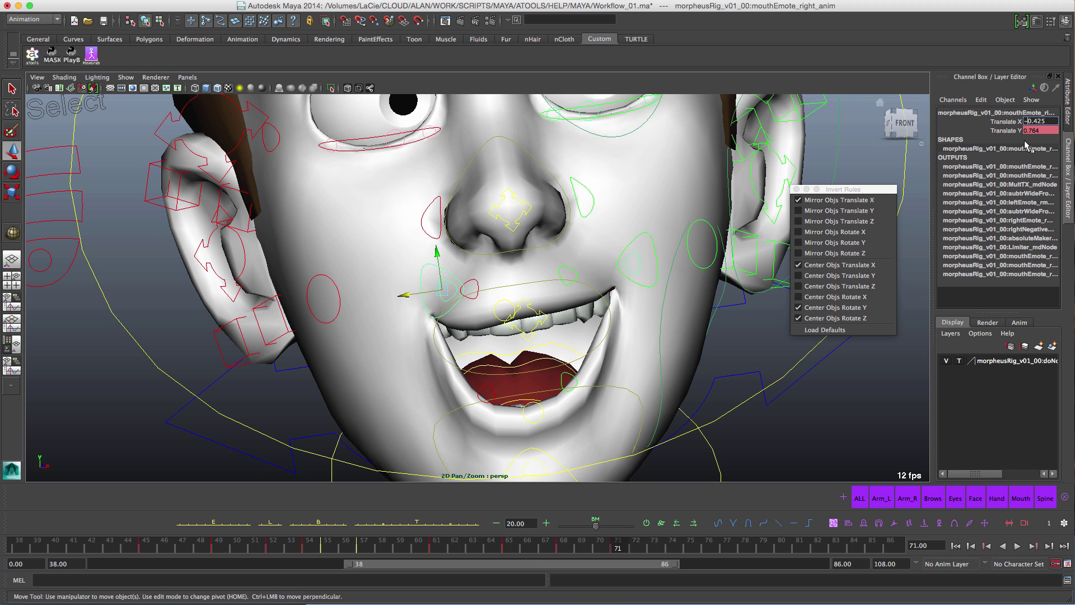
{"action": "key", "text": "BackSpace"}
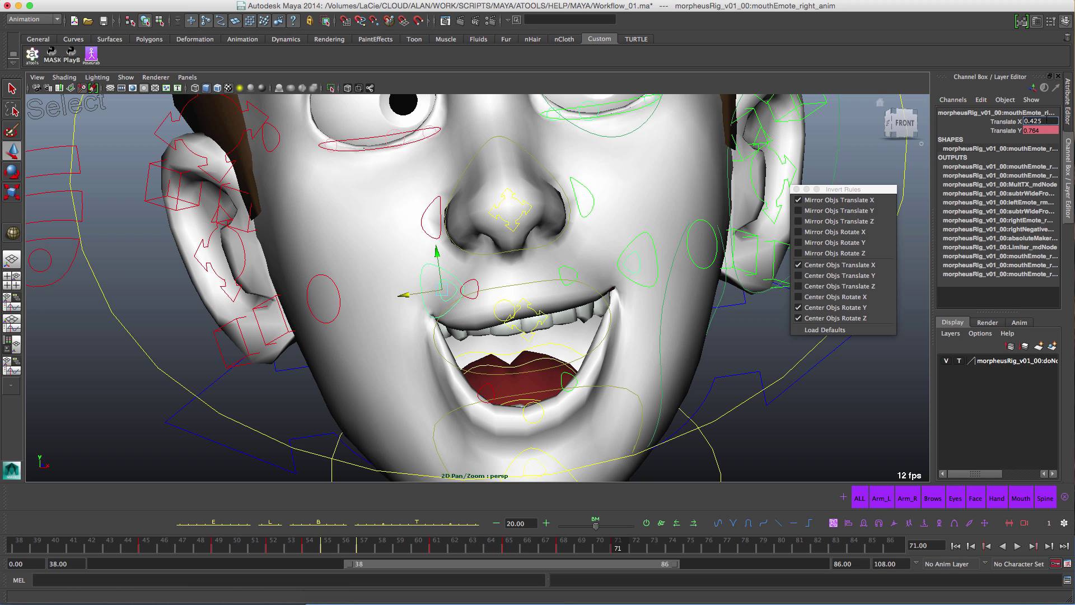
{"action": "key", "text": "Return"}
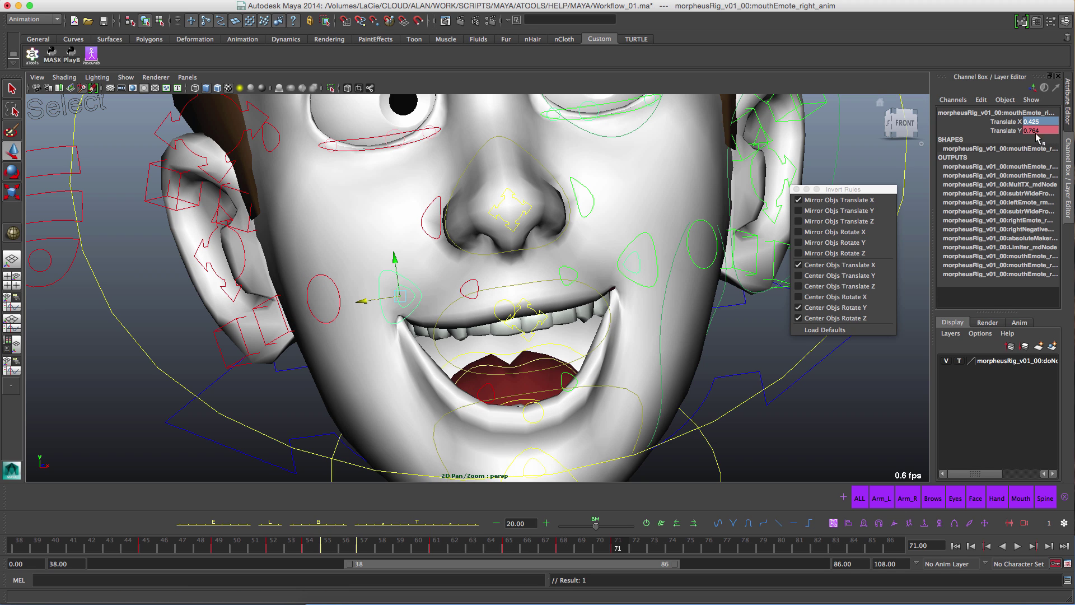
Step: Select the left mouth-corner control and turn off the Mirror Objs Translate X invert rule
{"action": "left_click", "coordinate": [652, 244]}
{"action": "left_click", "coordinate": [648, 236]}
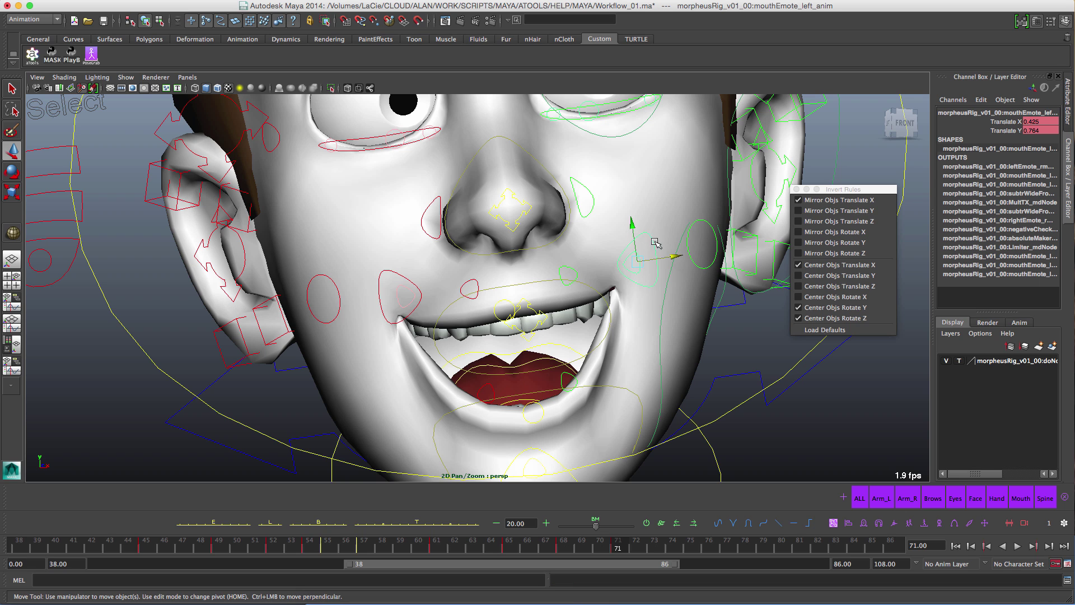
{"action": "left_click", "coordinate": [826, 201]}
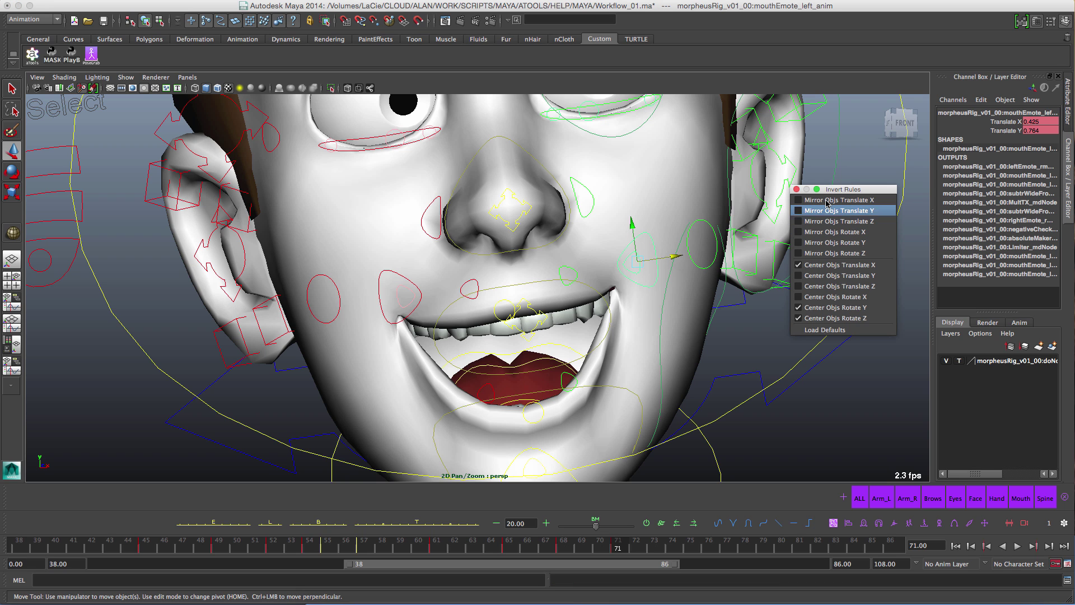
Step: Move the right mouth-corner control inward toward the nose and mirror the left mouth-corner values onto it
{"action": "left_click", "coordinate": [399, 280]}
{"action": "left_click_drag", "start_coordinate": [405, 295], "coordinate": [511, 297]}
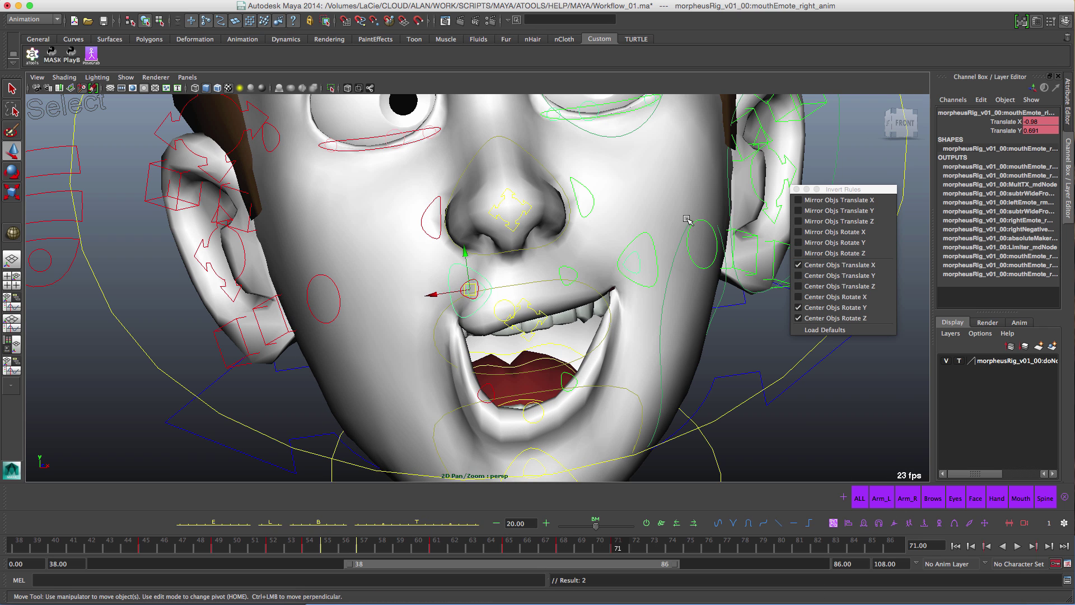
{"action": "left_click", "coordinate": [863, 524]}
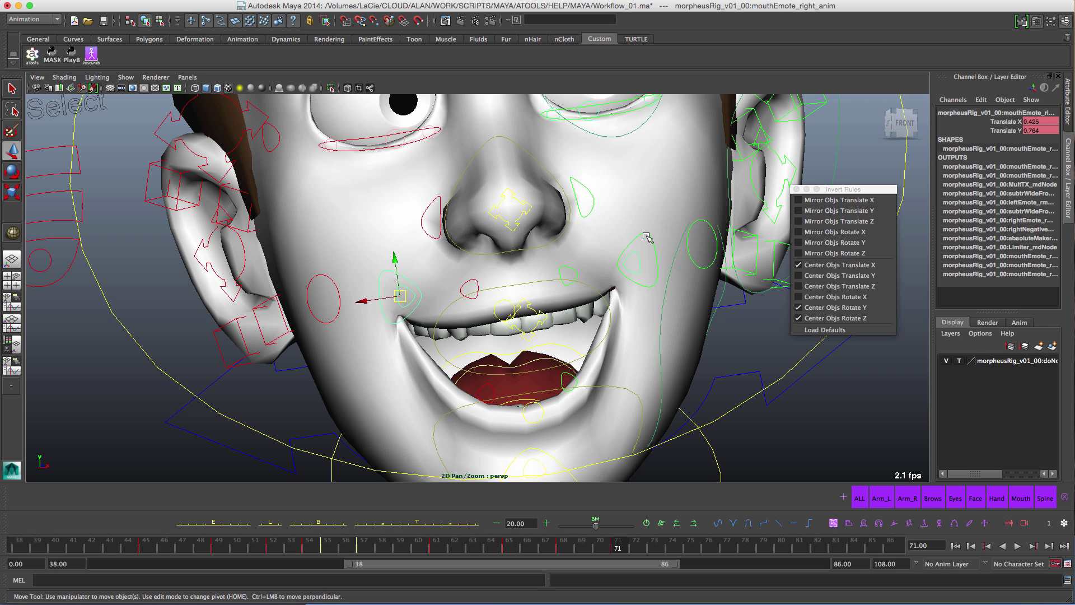
Step: Pull the right mouth-corner control inward again and try a partial Blend To Mirror on it
{"action": "left_click_drag", "start_coordinate": [401, 297], "coordinate": [437, 303]}
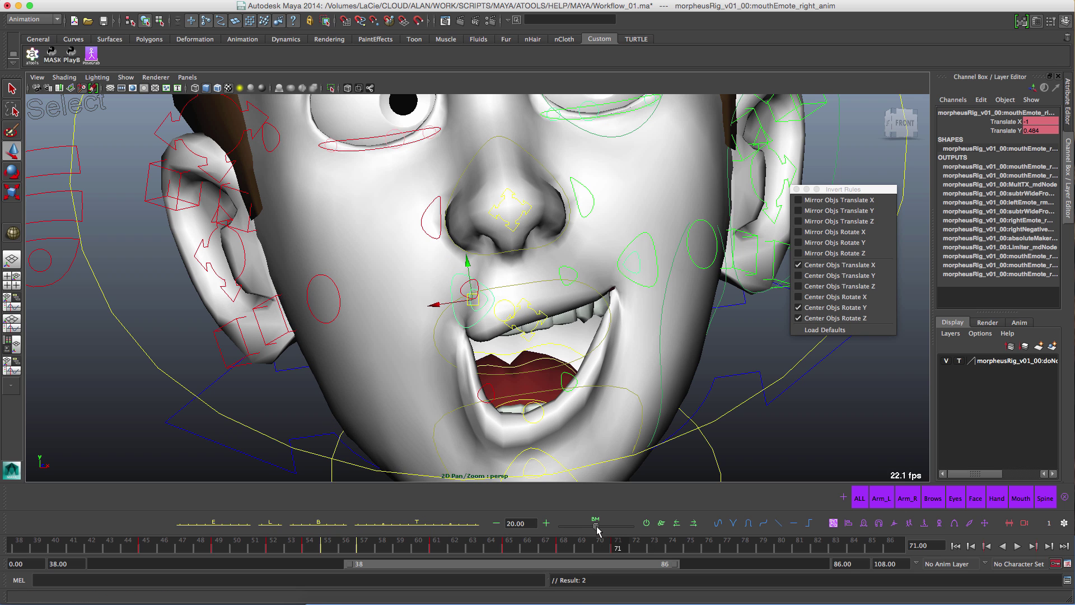
{"action": "mouse_move", "coordinate": [602, 527]}
{"action": "left_mouse_down"}
{"action": "mouse_move", "coordinate": [631, 526]}
{"action": "mouse_move", "coordinate": [605, 524]}
{"action": "left_mouse_up"}
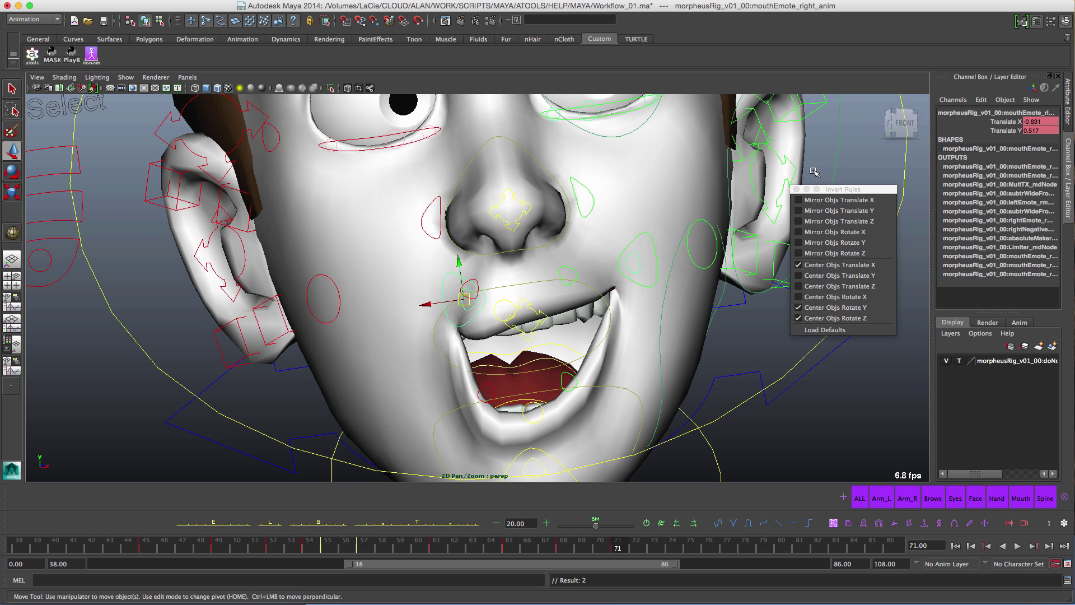
Step: Switch the aTools slider mode to Blend To Frame
{"action": "key", "text": "backslash"}
{"action": "right_click", "coordinate": [595, 520]}
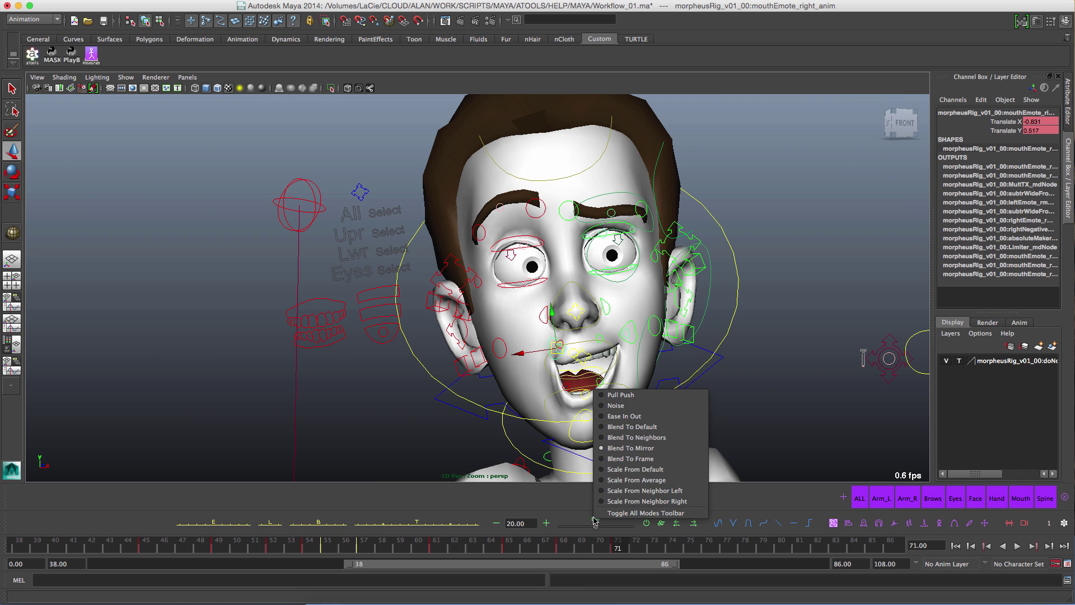
{"action": "left_click", "coordinate": [635, 458]}
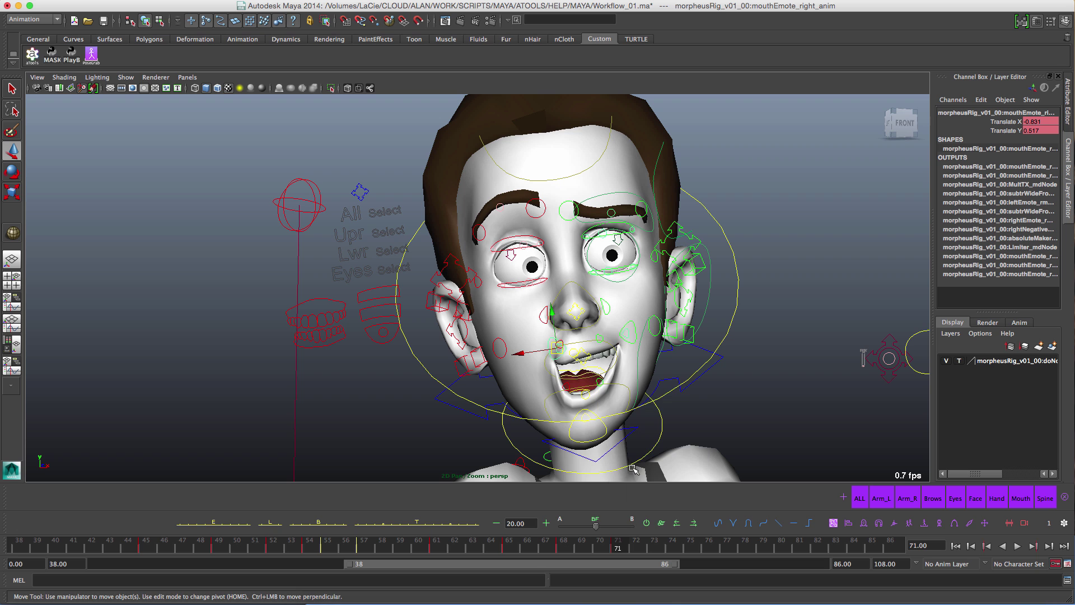
Step: Undo the latest changes to the right mouth-corner control
{"action": "key", "text": "backslash"}
{"action": "scroll", "coordinate": [592, 266], "scroll_direction": "up", "scroll_amount": 3}
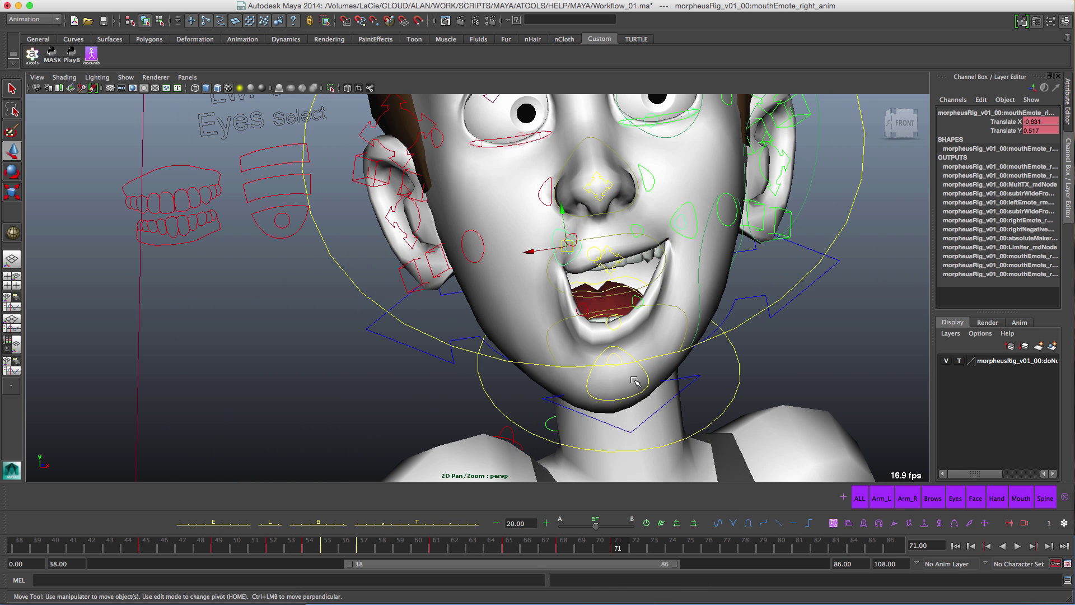
{"action": "key", "text": "z"}
{"action": "key", "text": "z"}
{"action": "key", "text": "z"}
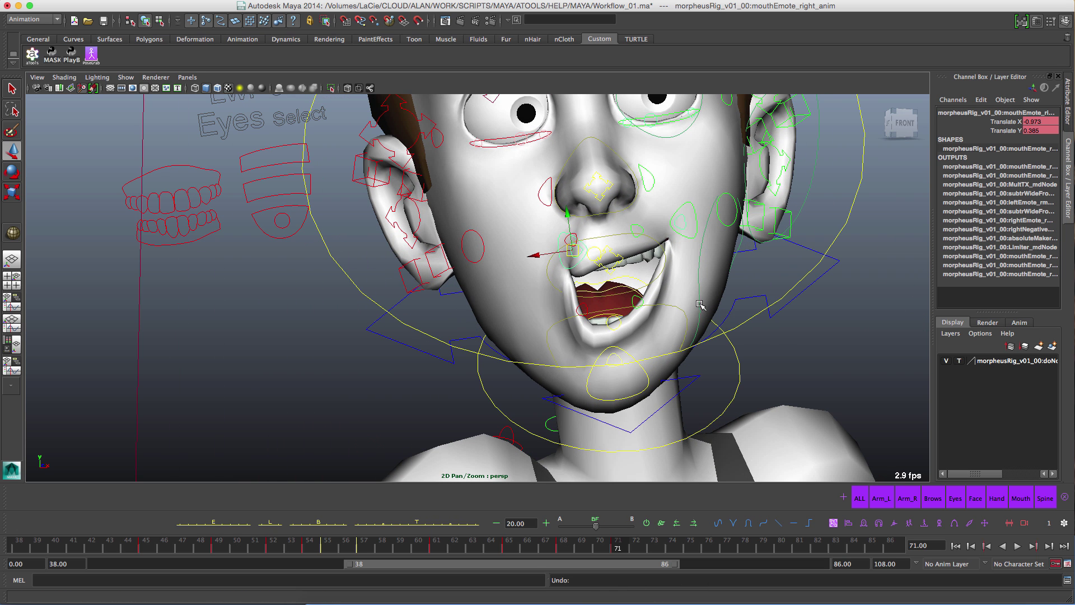
Step: Select all the mouth controls with the Mouth selection set and go to frame 54
{"action": "left_click", "coordinate": [1020, 498]}
{"action": "left_click_drag", "start_coordinate": [643, 277], "coordinate": [614, 276], "text": "alt"}
{"action": "scroll", "coordinate": [614, 276], "scroll_direction": "up", "scroll_amount": 5}
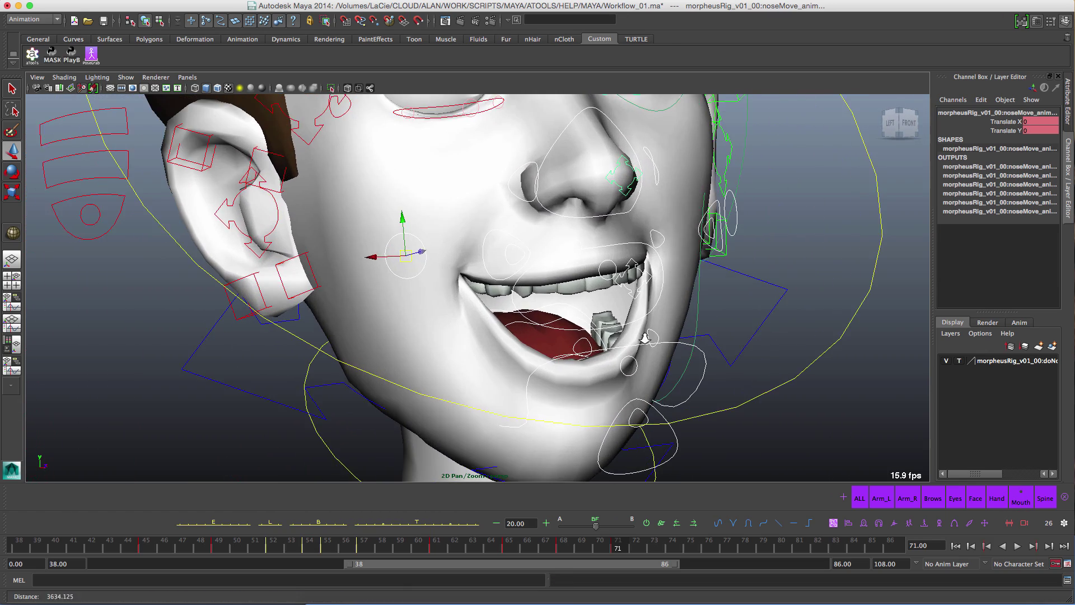
{"action": "middle_click_drag", "start_coordinate": [586, 244], "coordinate": [583, 281], "text": "alt"}
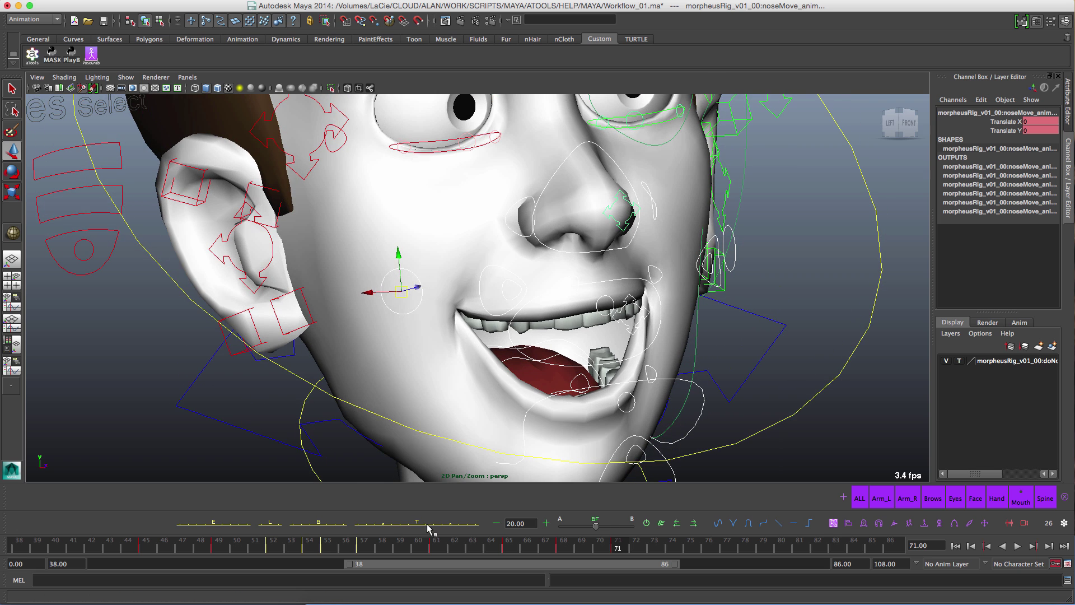
{"action": "left_click", "coordinate": [309, 545]}
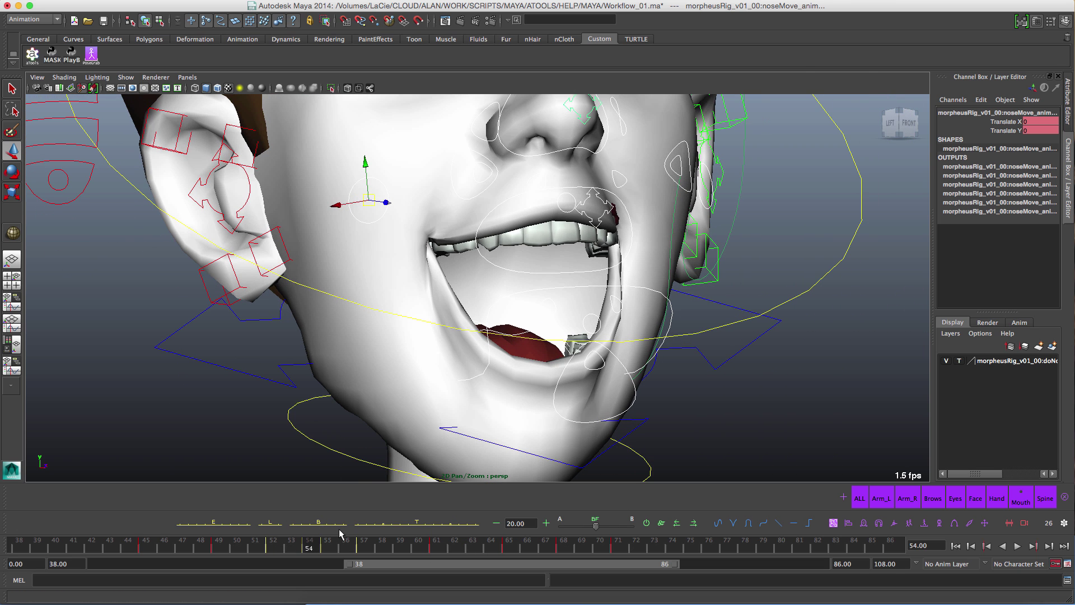
{"action": "left_click_drag", "start_coordinate": [546, 302], "coordinate": [548, 352], "text": "alt"}
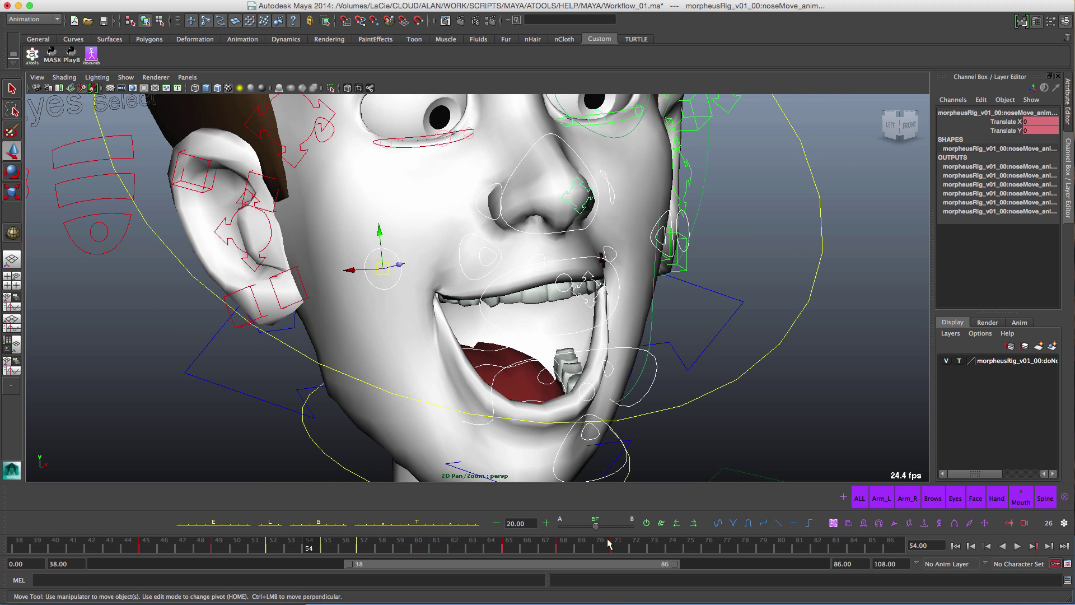
Step: Try the Blend To Neighbors slider mode on the selected mouth controls at frame 54 and undo it
{"action": "right_click_drag", "start_coordinate": [600, 525], "coordinate": [641, 451]}
{"action": "left_click_drag", "start_coordinate": [588, 525], "coordinate": [562, 525]}
{"action": "key", "text": "ctrl+z"}
Step: Go to frame 65 and set the slider mode back to Blend To Frame
{"action": "left_click", "coordinate": [509, 544]}
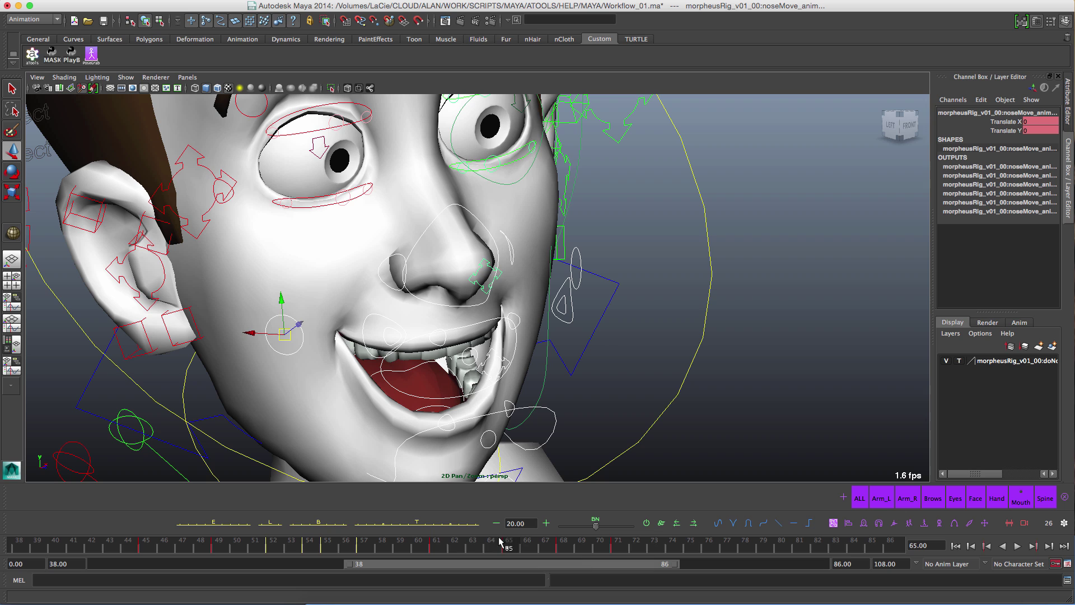
{"action": "right_click", "coordinate": [595, 524]}
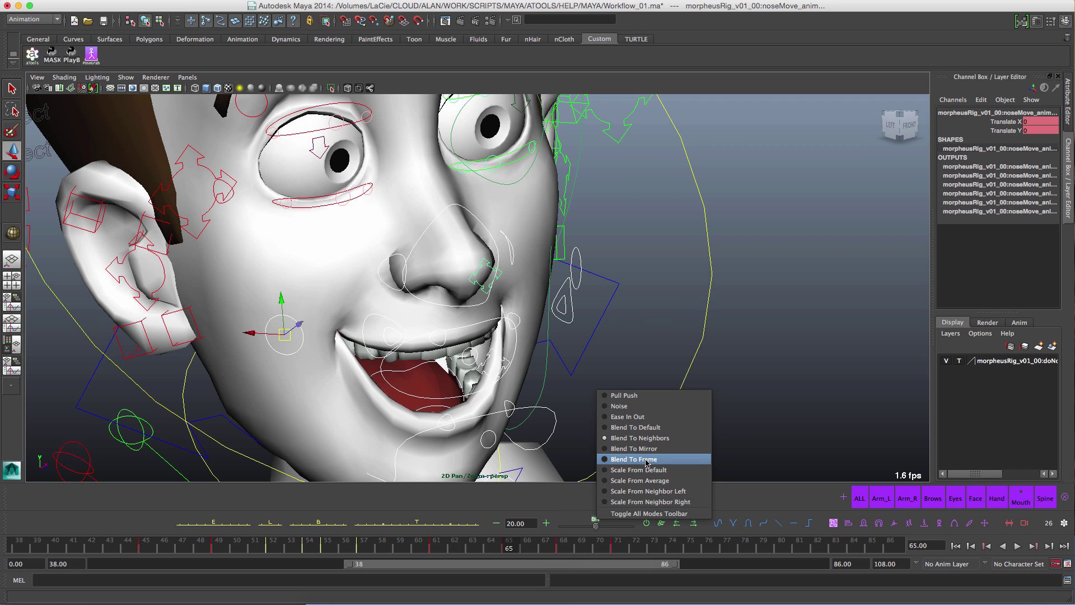
{"action": "left_click", "coordinate": [646, 460]}
Step: Go to frame 52 and assign it as the slider's first (A) blend frame
{"action": "left_click", "coordinate": [309, 549]}
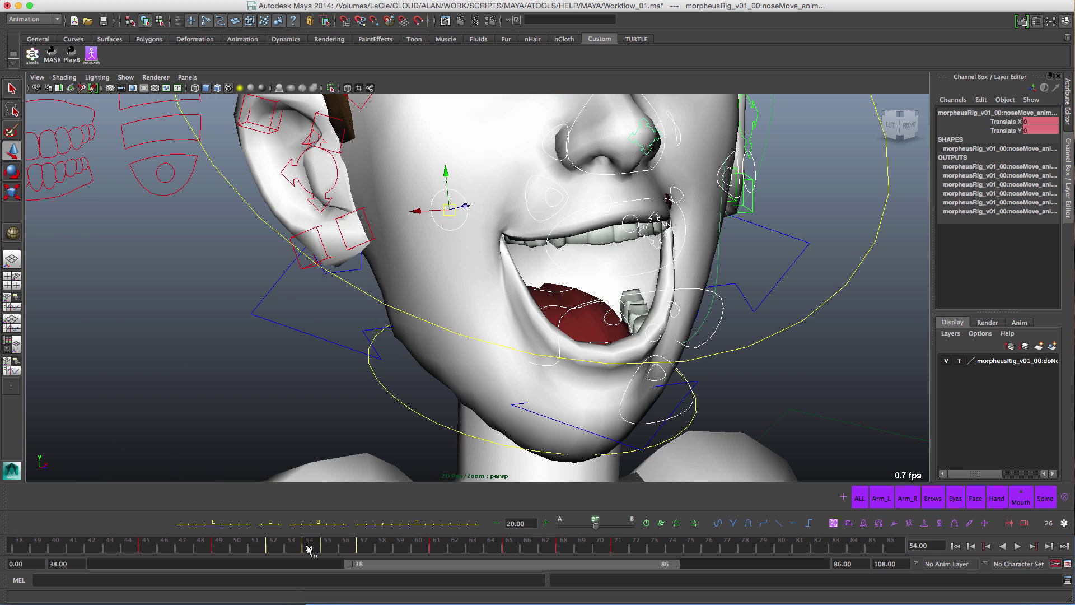
{"action": "left_click_drag", "start_coordinate": [290, 546], "coordinate": [273, 549]}
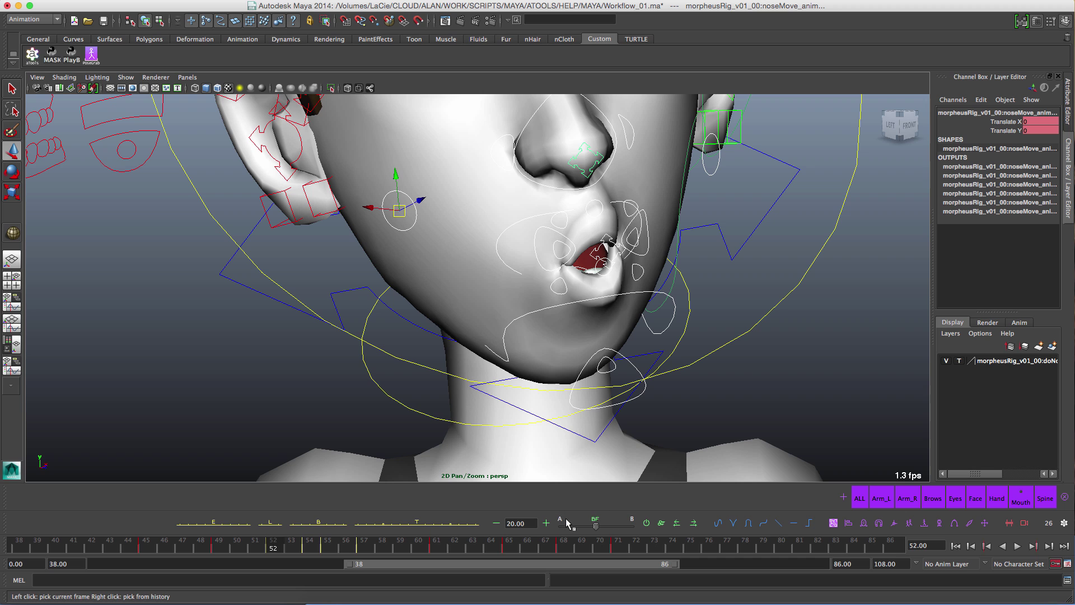
{"action": "left_click", "coordinate": [564, 516]}
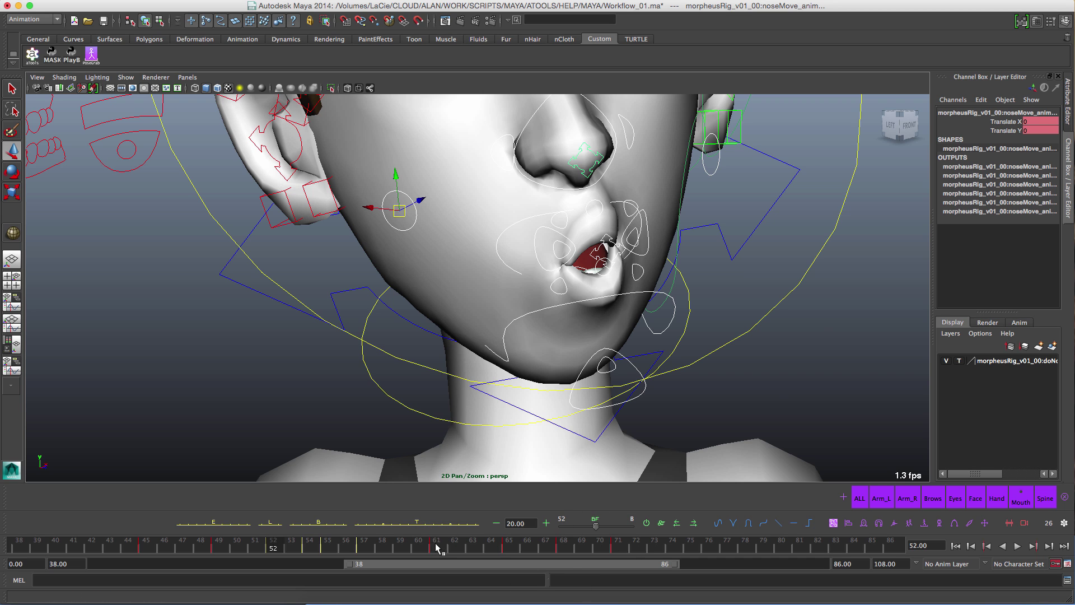
Step: Go to frame 68, blend the mouth controls partway toward the frame 52 pose, and inspect the mouth
{"action": "key", "text": "alt+v"}
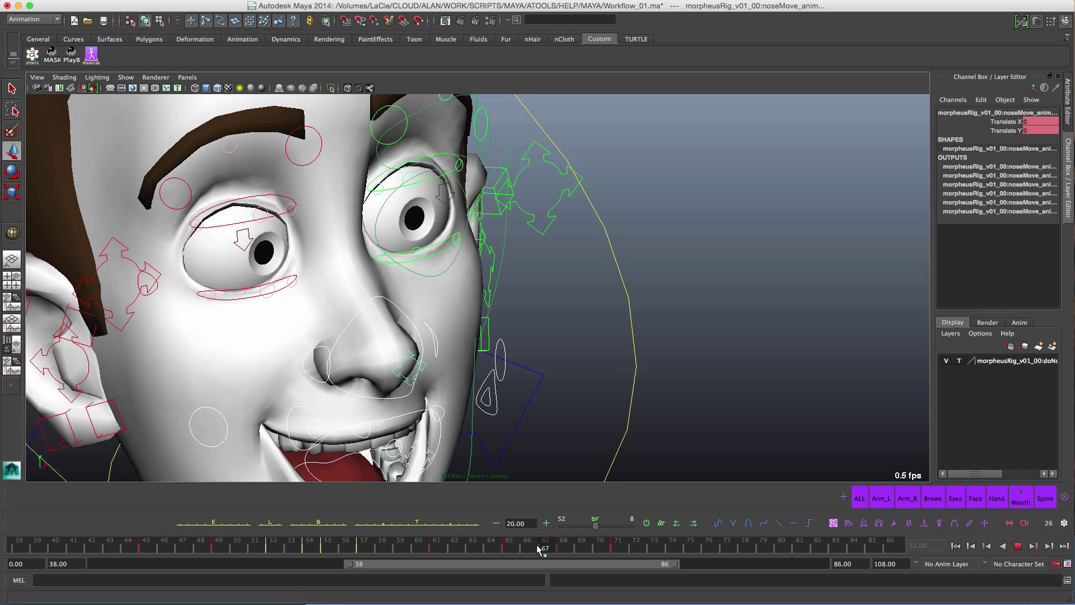
{"action": "left_click", "coordinate": [563, 550]}
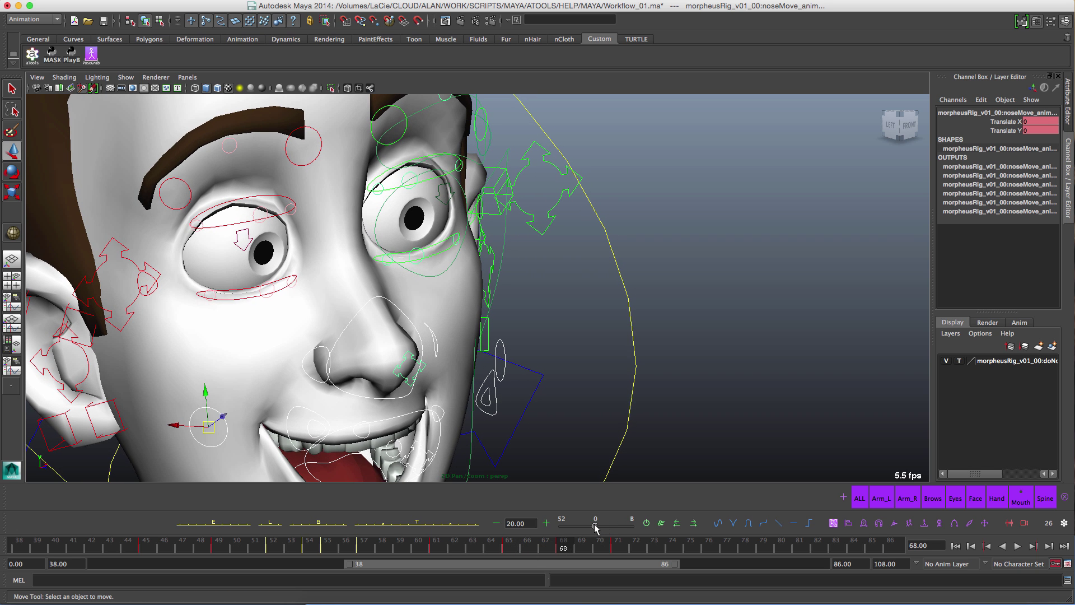
{"action": "left_click_drag", "start_coordinate": [597, 529], "coordinate": [570, 528]}
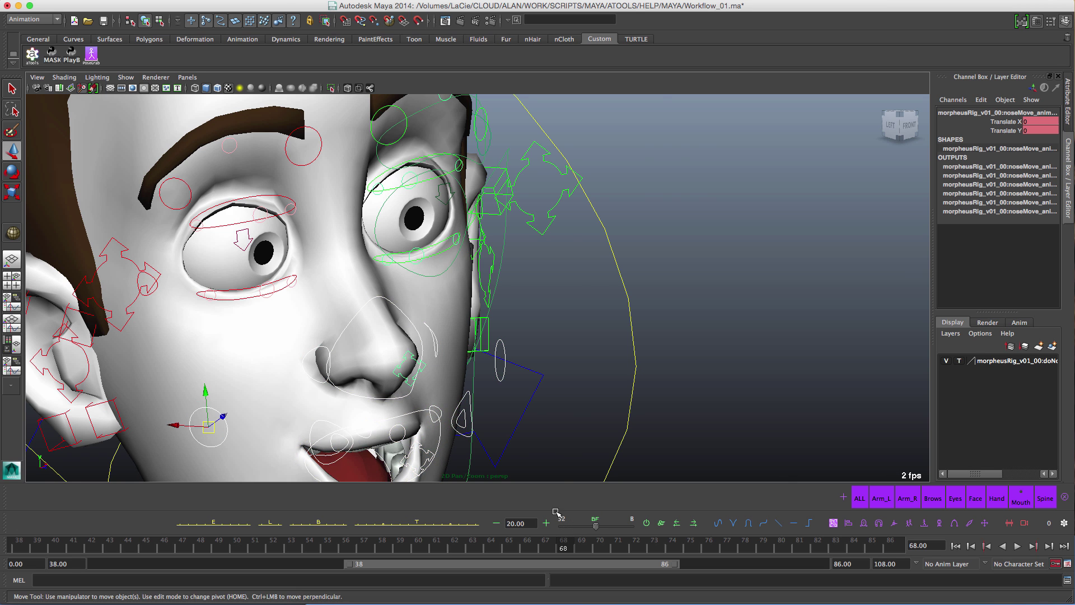
{"action": "middle_click_drag", "start_coordinate": [488, 434], "coordinate": [542, 301], "text": "alt"}
{"action": "left_click_drag", "start_coordinate": [540, 305], "coordinate": [536, 323], "text": "alt"}
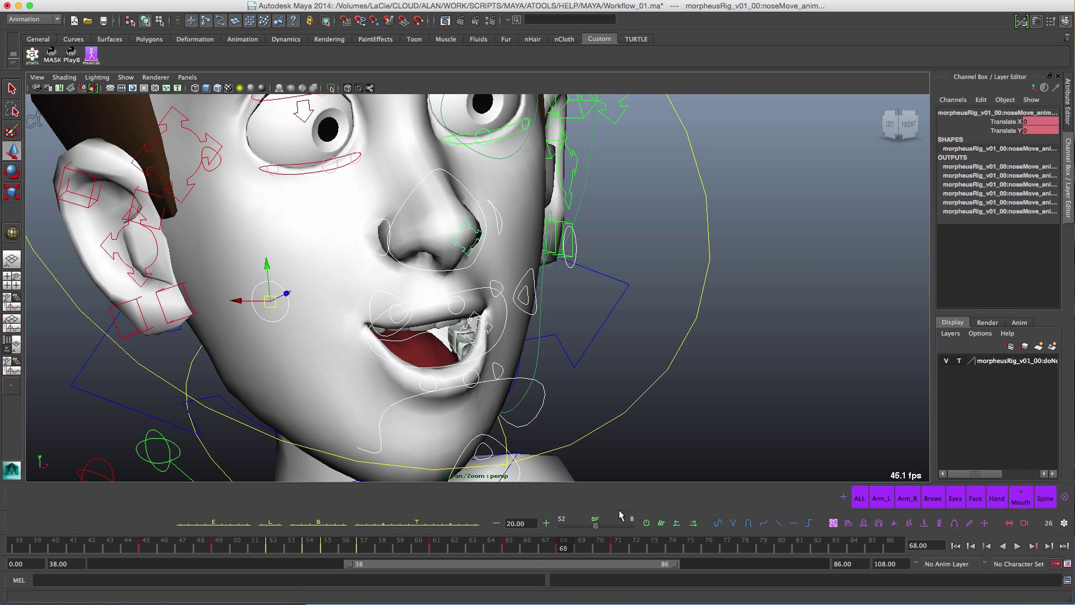
Step: Go to frame 45 and assign it as the slider's second (B) blend frame
{"action": "left_click_drag", "start_coordinate": [437, 542], "coordinate": [147, 543]}
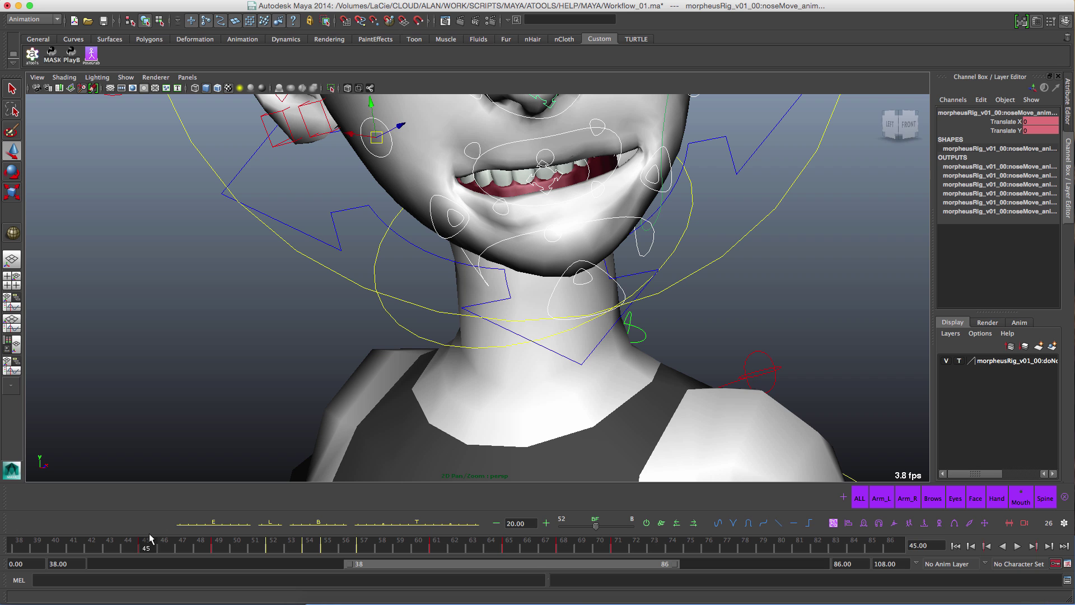
{"action": "middle_click_drag", "start_coordinate": [505, 224], "coordinate": [465, 319], "text": "alt"}
{"action": "left_click_drag", "start_coordinate": [465, 319], "coordinate": [504, 328], "text": "alt"}
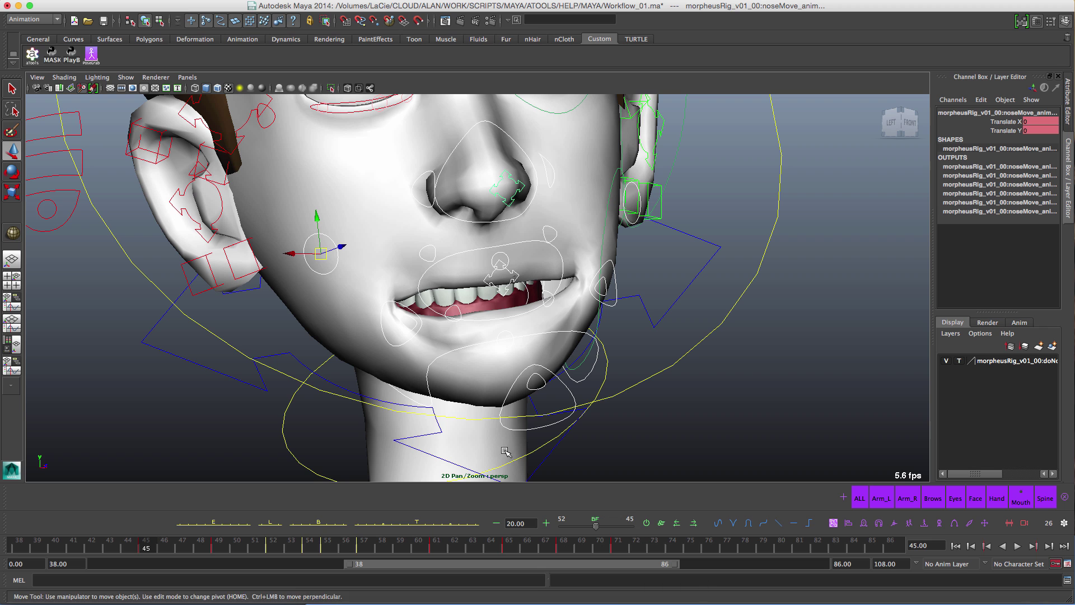
Step: Return to frame 68 and blend the mouth controls toward the frame 45 pose
{"action": "key", "text": "alt+v"}
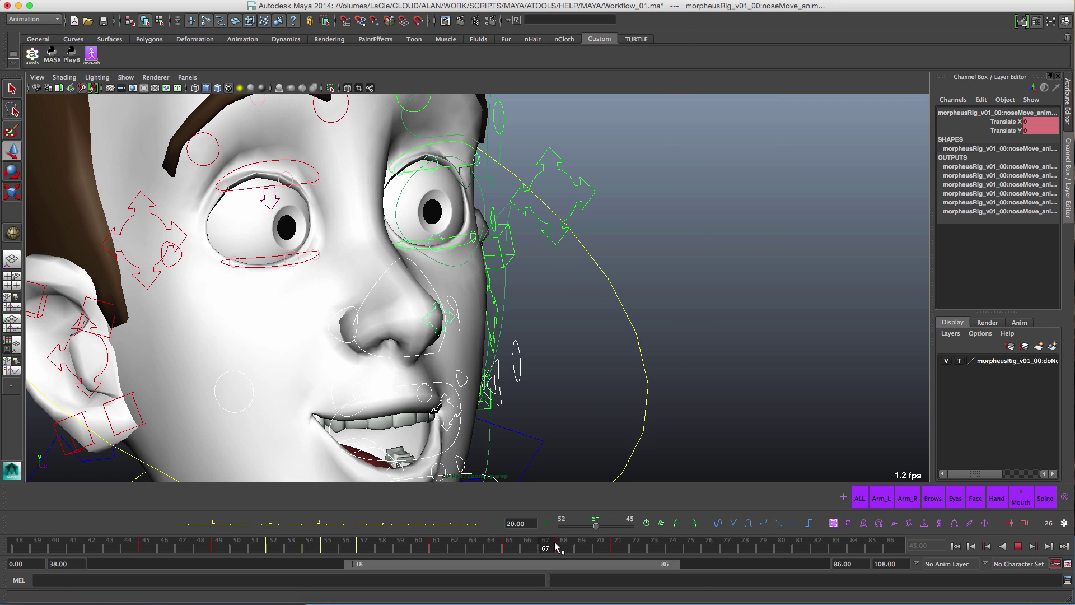
{"action": "left_click", "coordinate": [562, 547]}
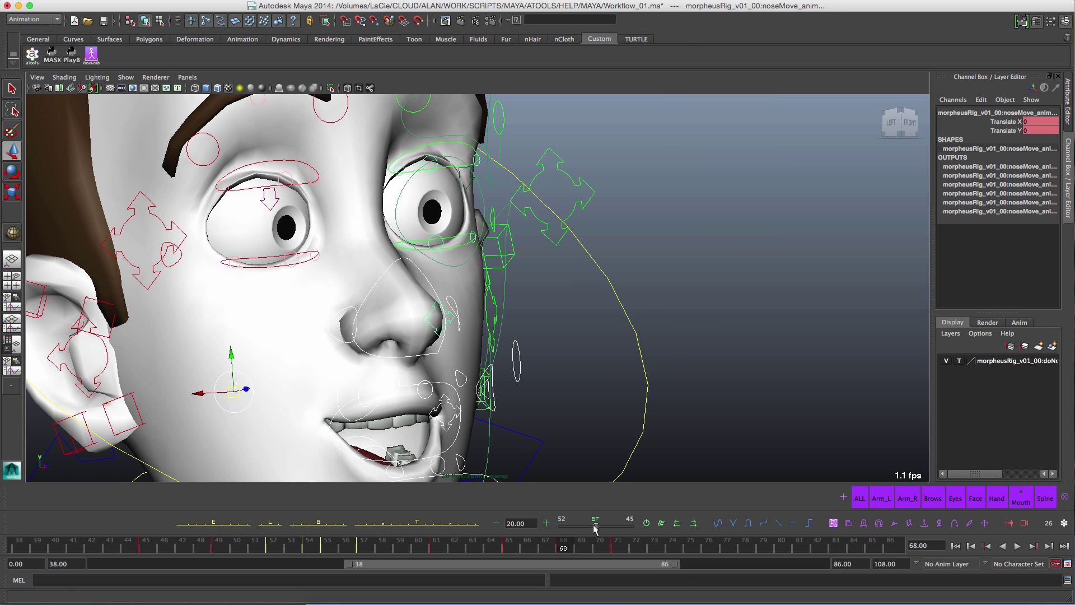
{"action": "left_click_drag", "start_coordinate": [595, 528], "coordinate": [635, 528]}
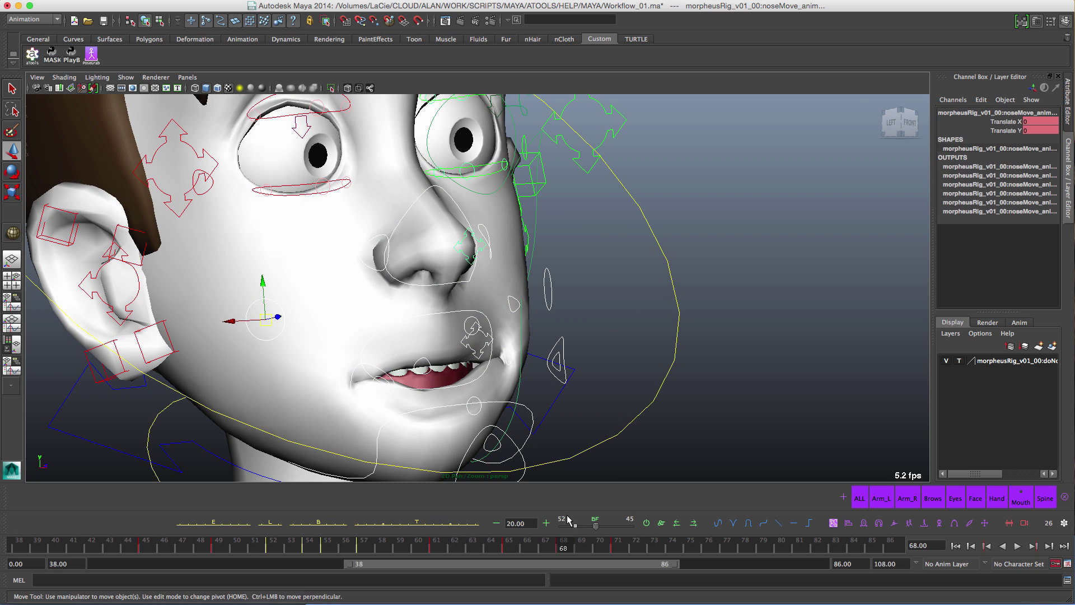
Step: Reassign the slider's first blend frame to frame 61, and replace that with frame 55
{"action": "left_click", "coordinate": [439, 547]}
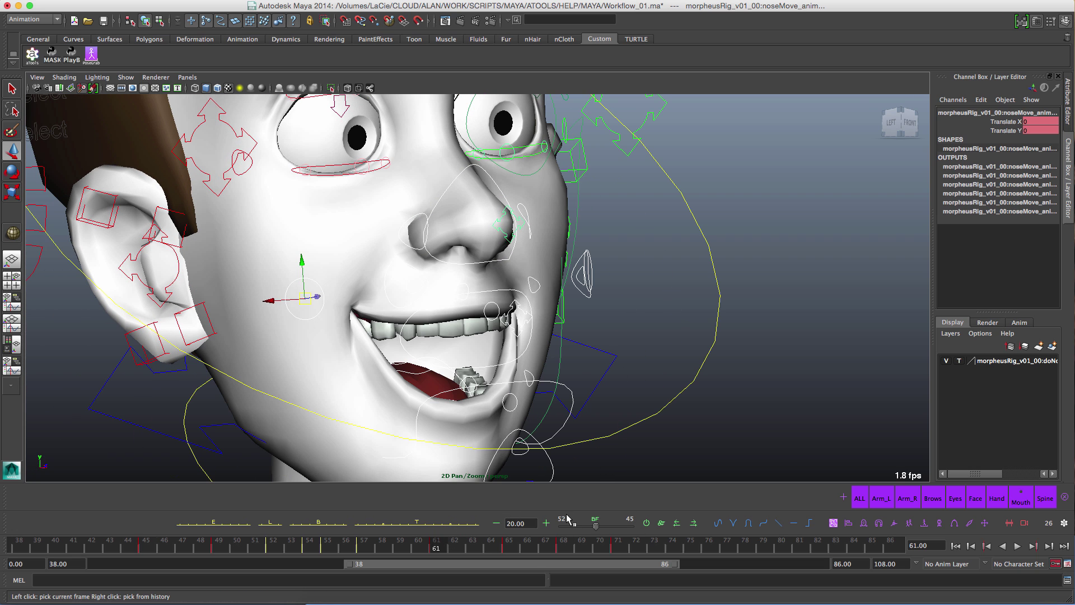
{"action": "left_click", "coordinate": [563, 519]}
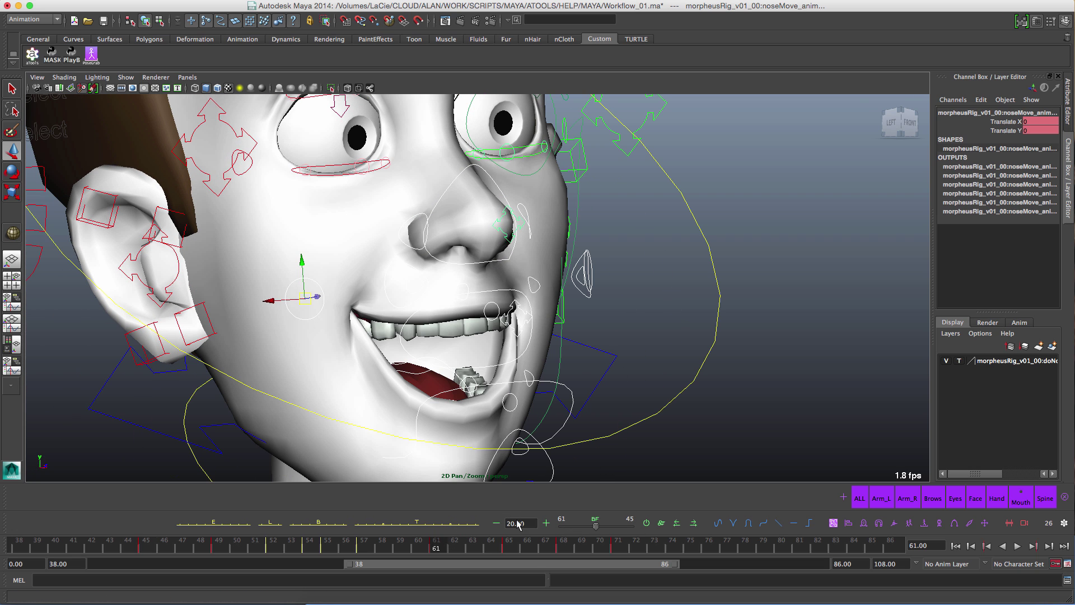
{"action": "left_click", "coordinate": [363, 547]}
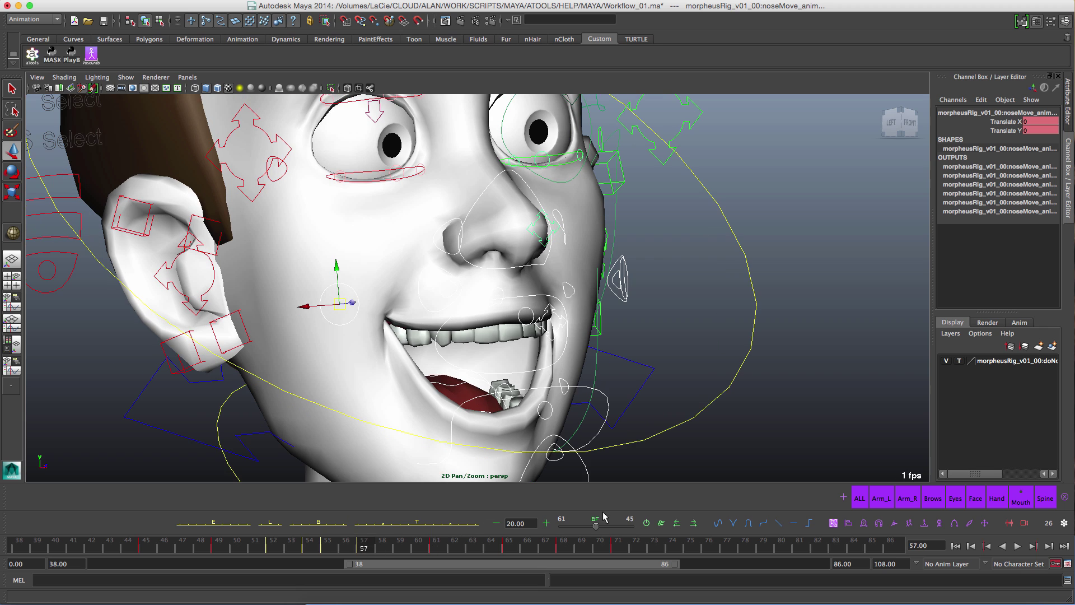
{"action": "left_click", "coordinate": [330, 539]}
{"action": "left_click", "coordinate": [562, 519]}
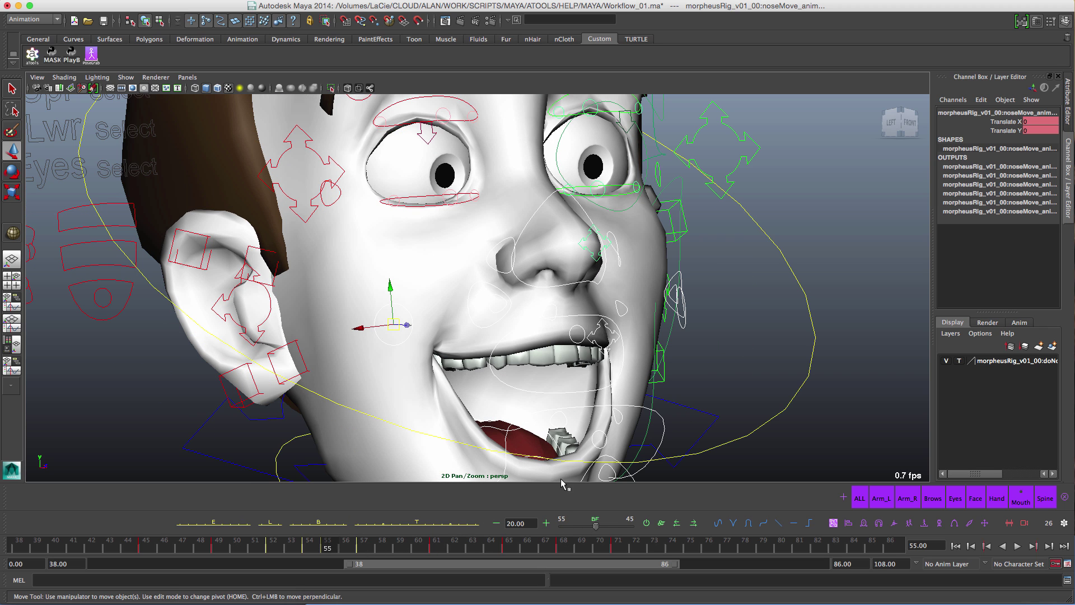
Step: Set the slider's first blend frame to 52 and blend the mouth controls at frame 55 toward that pose
{"action": "right_click", "coordinate": [566, 521]}
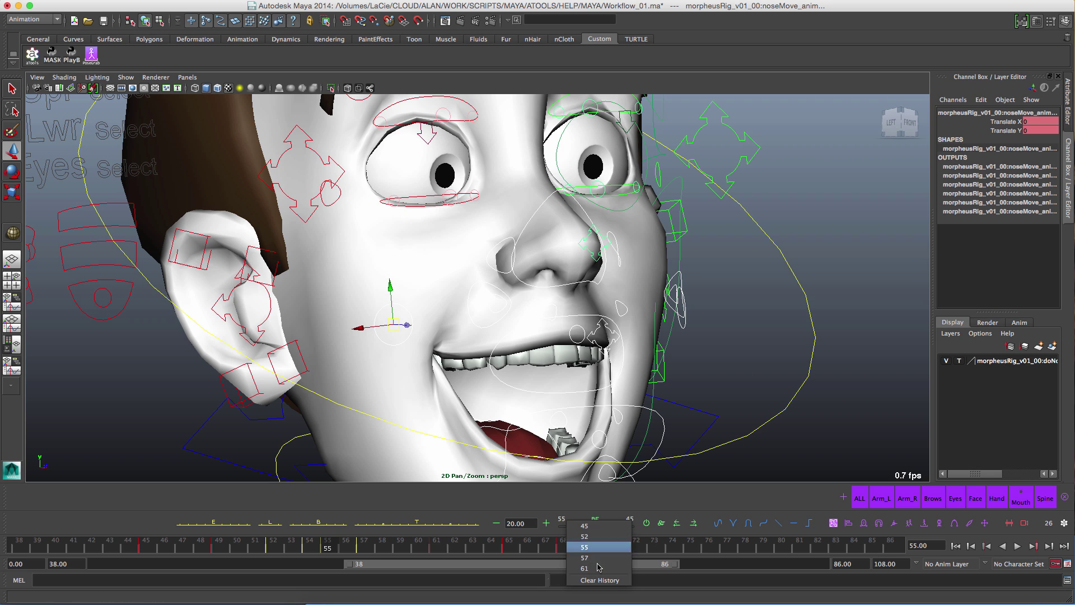
{"action": "left_click", "coordinate": [585, 537]}
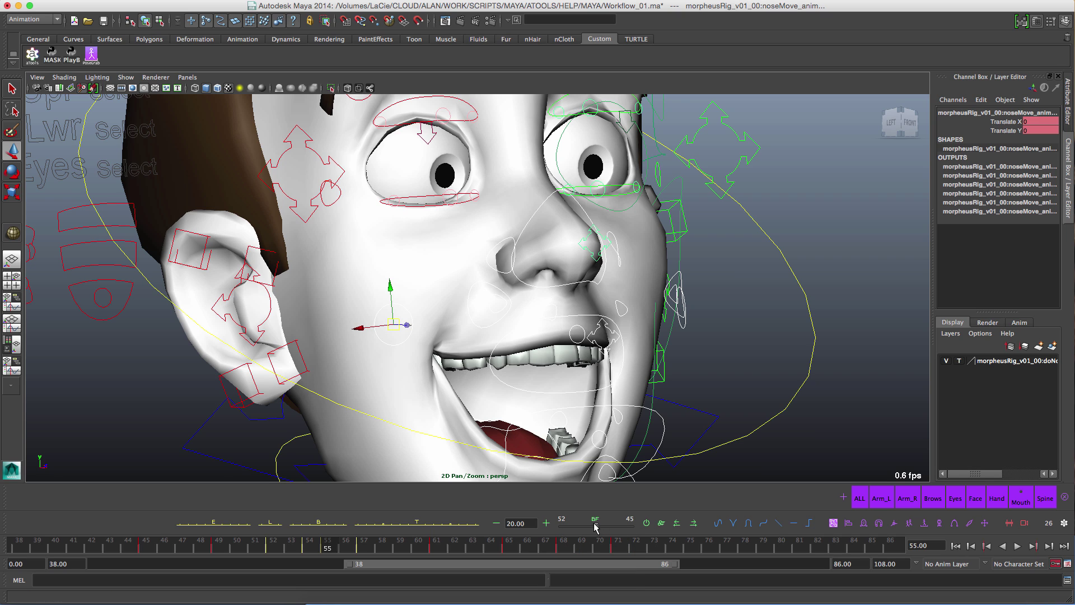
{"action": "mouse_move", "coordinate": [596, 526]}
{"action": "left_mouse_down"}
{"action": "mouse_move", "coordinate": [554, 534]}
{"action": "mouse_move", "coordinate": [578, 531]}
{"action": "left_mouse_up"}
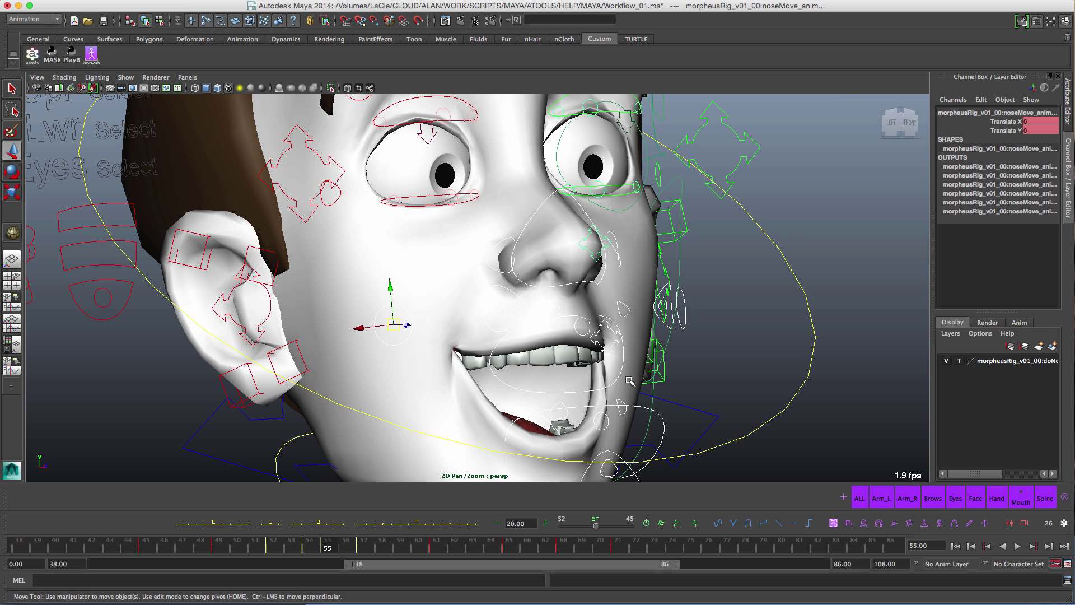
{"action": "right_click", "coordinate": [596, 521]}
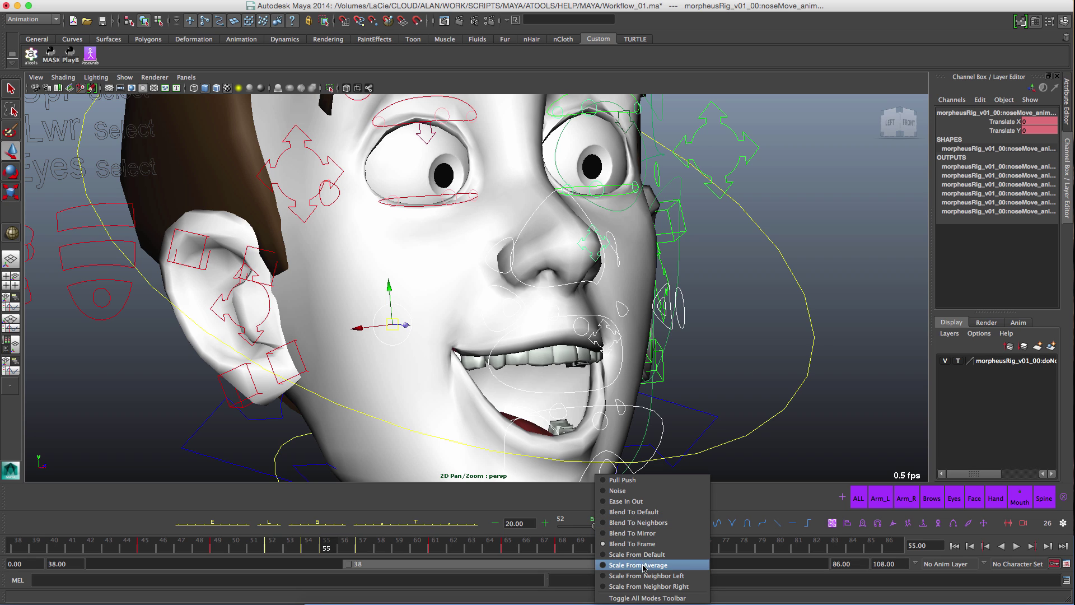
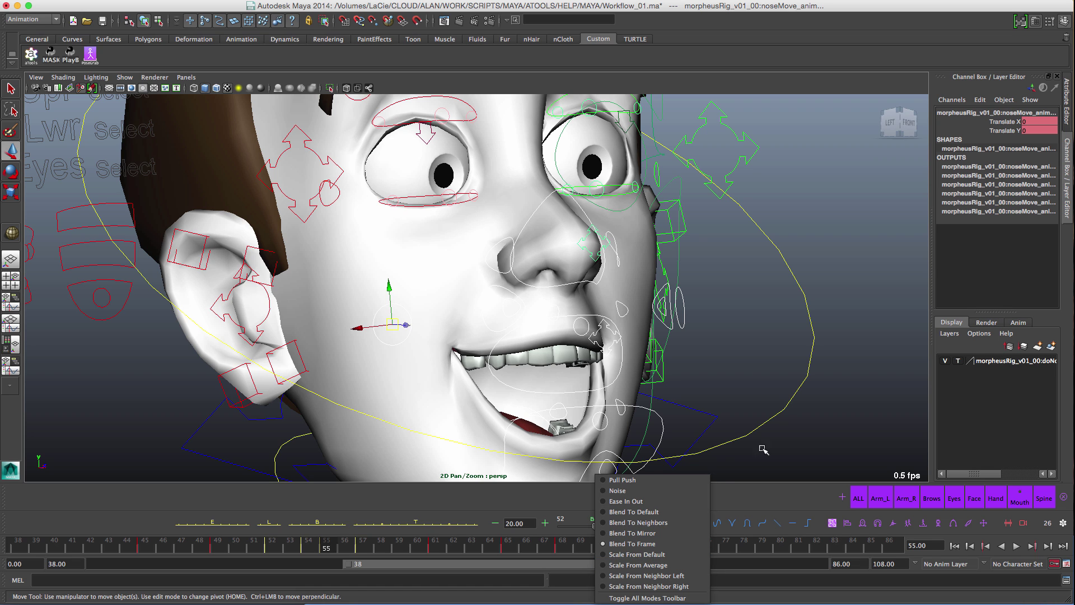
{"action": "left_click", "coordinate": [747, 363]}
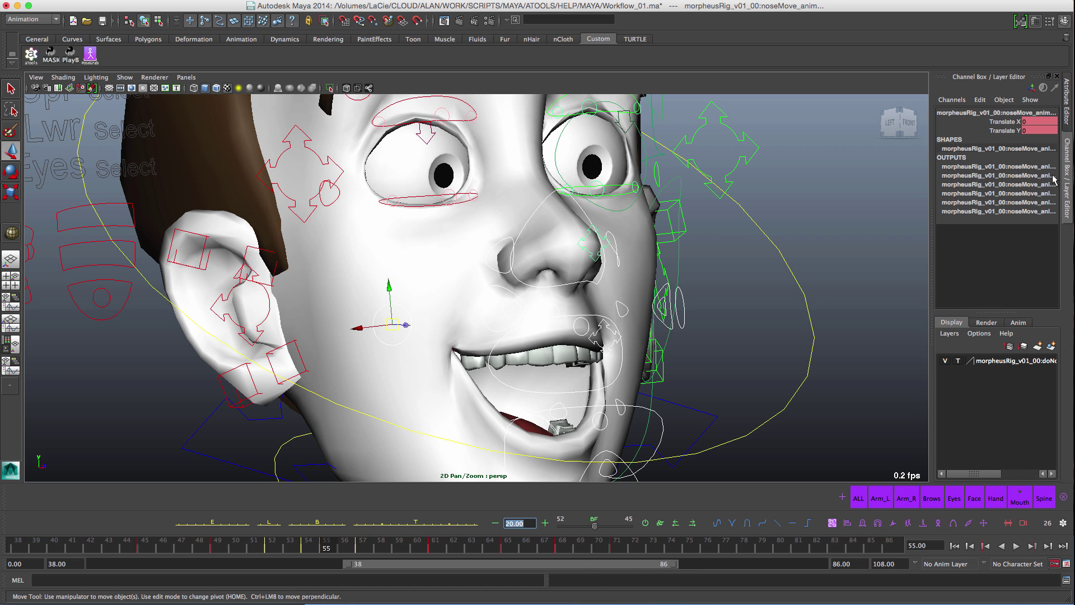
Step: Open the Graph Editor and isolate the Translate Y curve of the lower face mover control
{"action": "left_click_drag", "start_coordinate": [1074, 140], "coordinate": [407, 135]}
{"action": "key", "text": "a"}
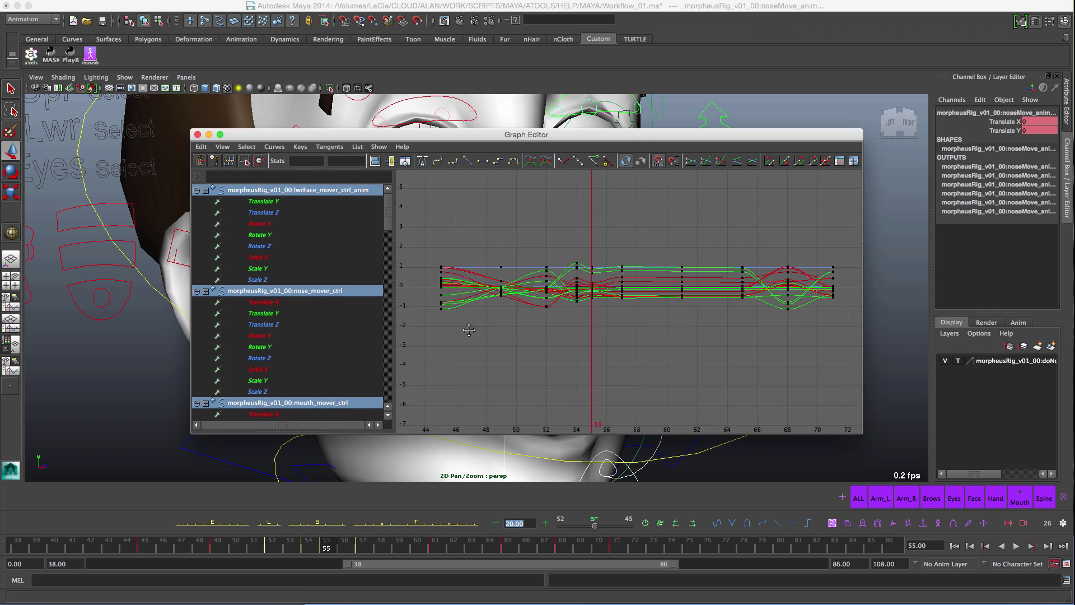
{"action": "right_click_drag", "start_coordinate": [469, 331], "coordinate": [530, 258], "text": "alt"}
{"action": "left_click", "coordinate": [276, 203]}
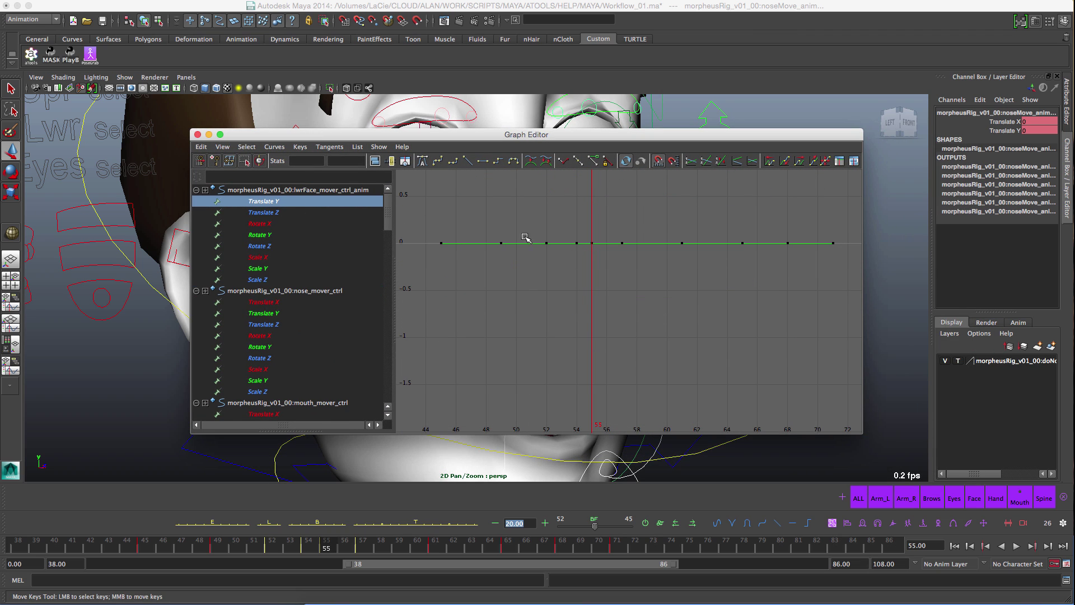
Step: Select the character's spine root control and isolate its Translate Y curve in the Graph Editor
{"action": "left_click_drag", "start_coordinate": [386, 134], "coordinate": [879, 126]}
{"action": "scroll", "coordinate": [469, 359], "scroll_direction": "down", "scroll_amount": 5}
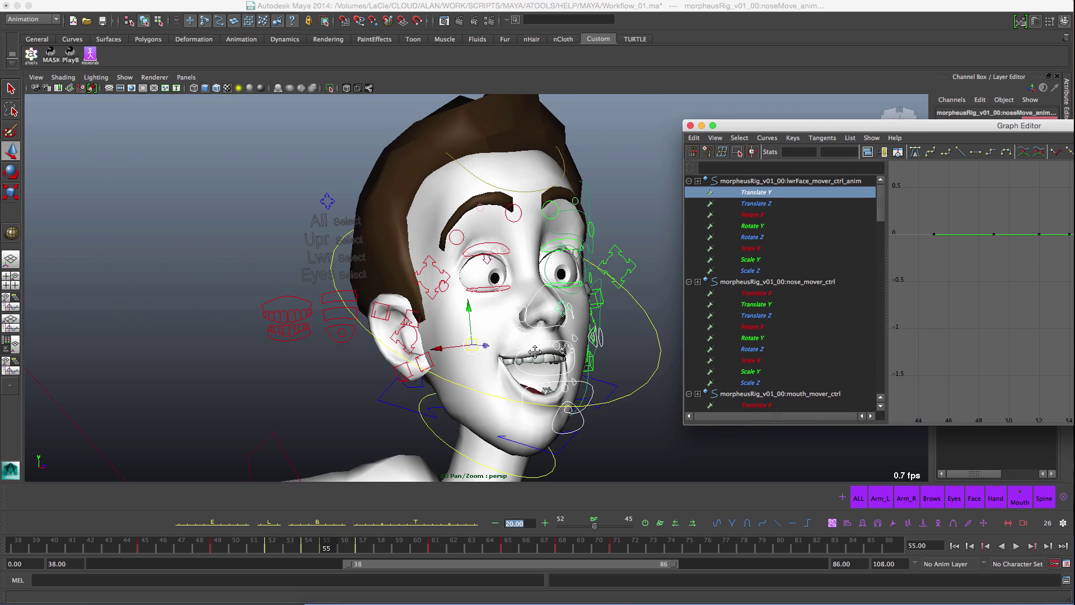
{"action": "middle_click_drag", "start_coordinate": [469, 414], "coordinate": [464, 151], "text": "alt"}
{"action": "left_click", "coordinate": [545, 194]}
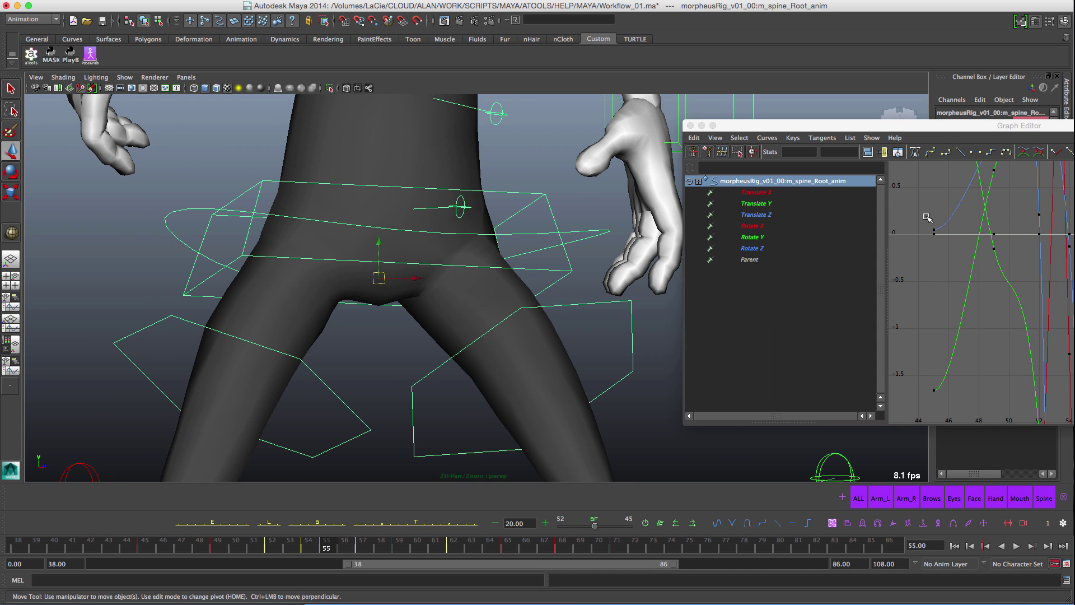
{"action": "left_click", "coordinate": [756, 203]}
{"action": "left_click_drag", "start_coordinate": [795, 126], "coordinate": [319, 134]}
{"action": "key", "text": "f"}
{"action": "middle_click_drag", "start_coordinate": [477, 295], "coordinate": [626, 250], "text": "alt"}
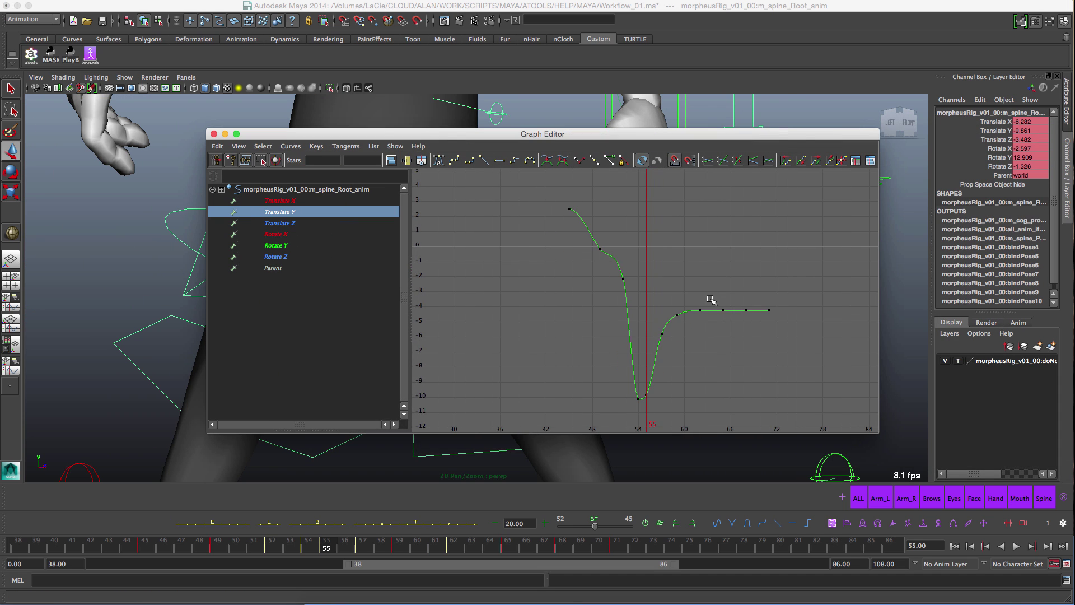
Step: Select the spine root's Translate Y keys from frame 49 to 68 and try scaling them with the Scale tool
{"action": "left_click", "coordinate": [701, 308]}
{"action": "left_click", "coordinate": [580, 236]}
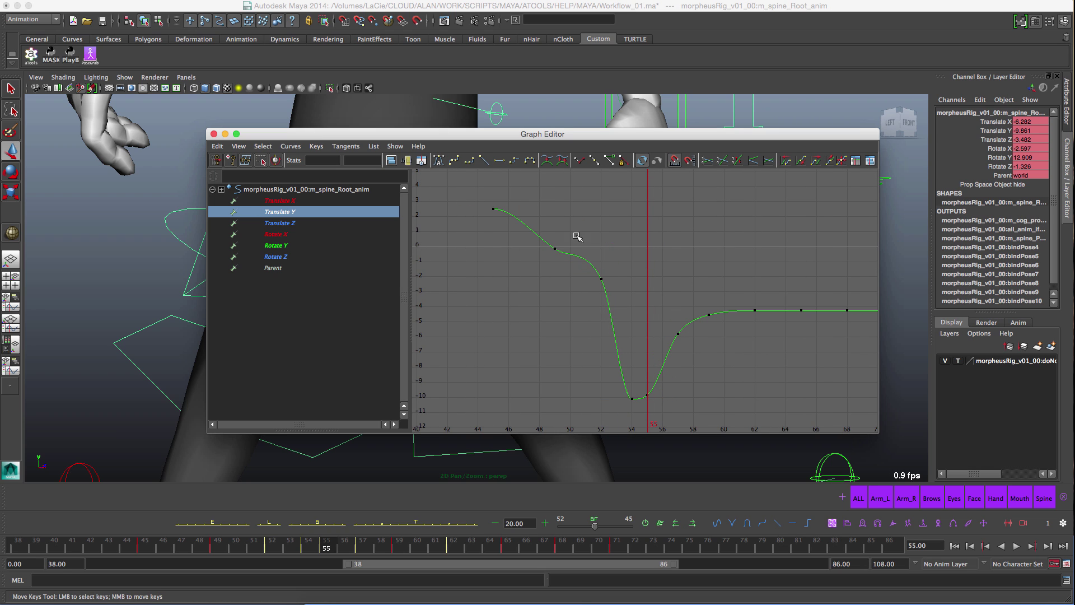
{"action": "left_click_drag", "start_coordinate": [538, 220], "coordinate": [849, 422]}
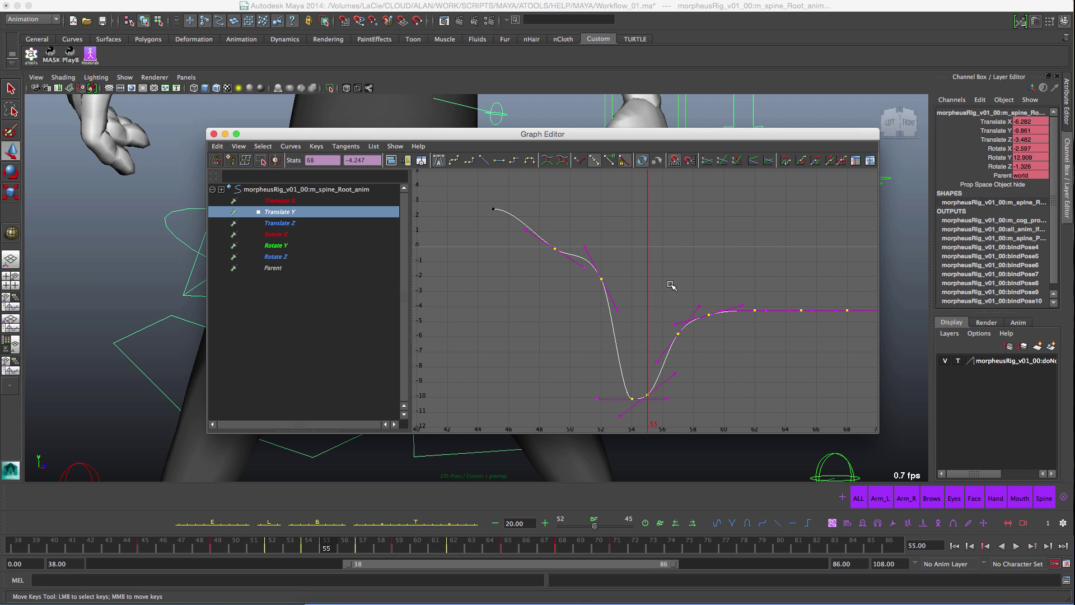
{"action": "key", "text": "r"}
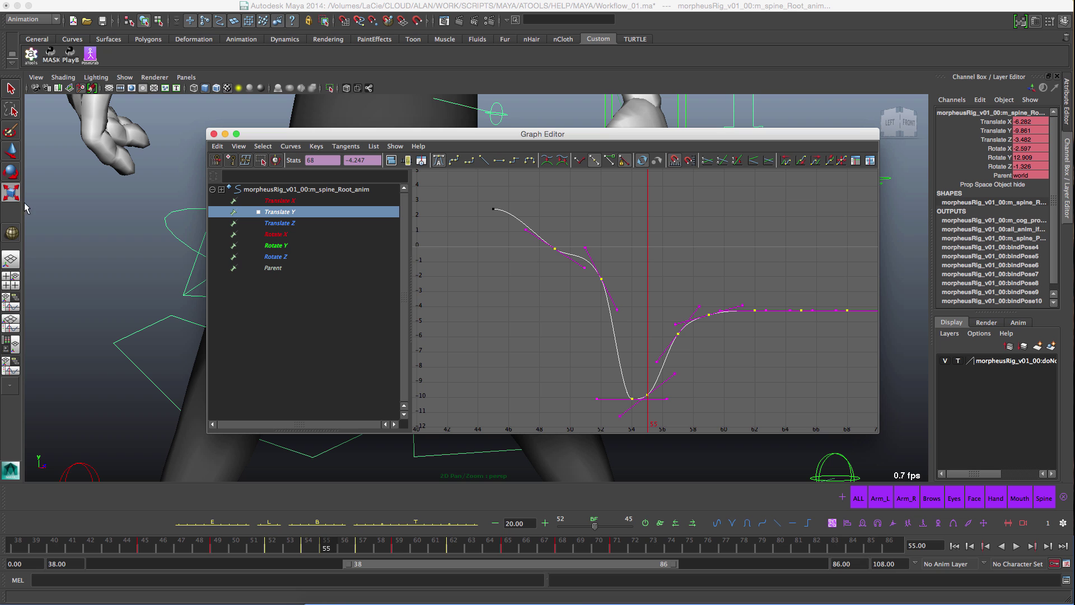
{"action": "middle_click_drag", "start_coordinate": [632, 278], "coordinate": [660, 309]}
Step: Show all of the spine root's translate and rotate curves and select their keys from frame 49 to 68
{"action": "left_click_drag", "start_coordinate": [285, 203], "coordinate": [289, 256]}
{"action": "key", "text": "a"}
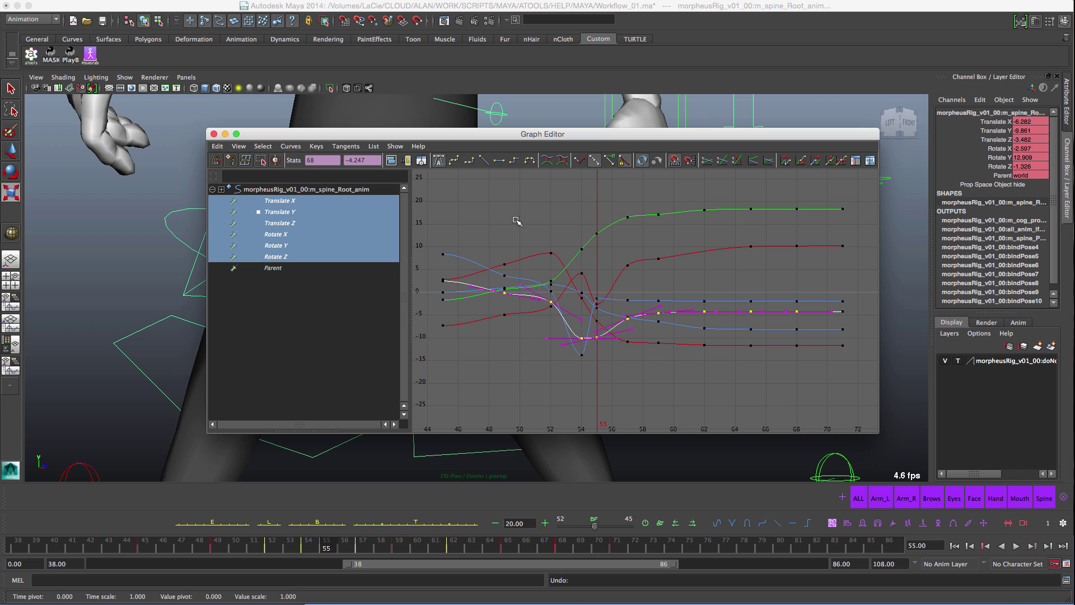
{"action": "left_click_drag", "start_coordinate": [513, 221], "coordinate": [482, 196]}
{"action": "left_click_drag", "start_coordinate": [817, 401], "coordinate": [817, 402]}
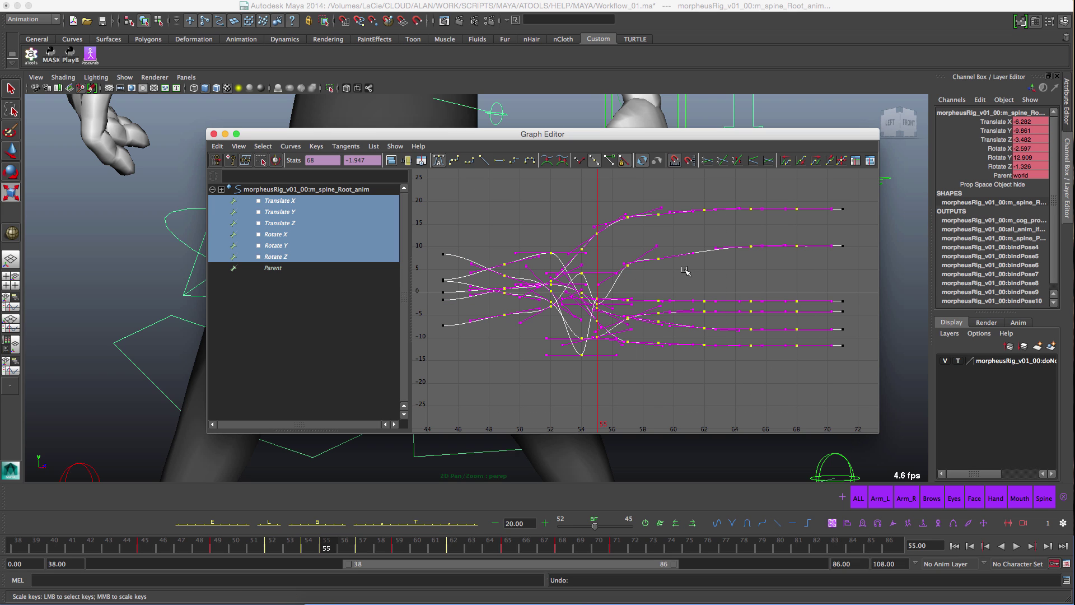
Step: Try flattening the values of the selected translate and rotate keys with the Scale tool, and undo the scaling
{"action": "middle_click_drag", "start_coordinate": [673, 270], "coordinate": [670, 298]}
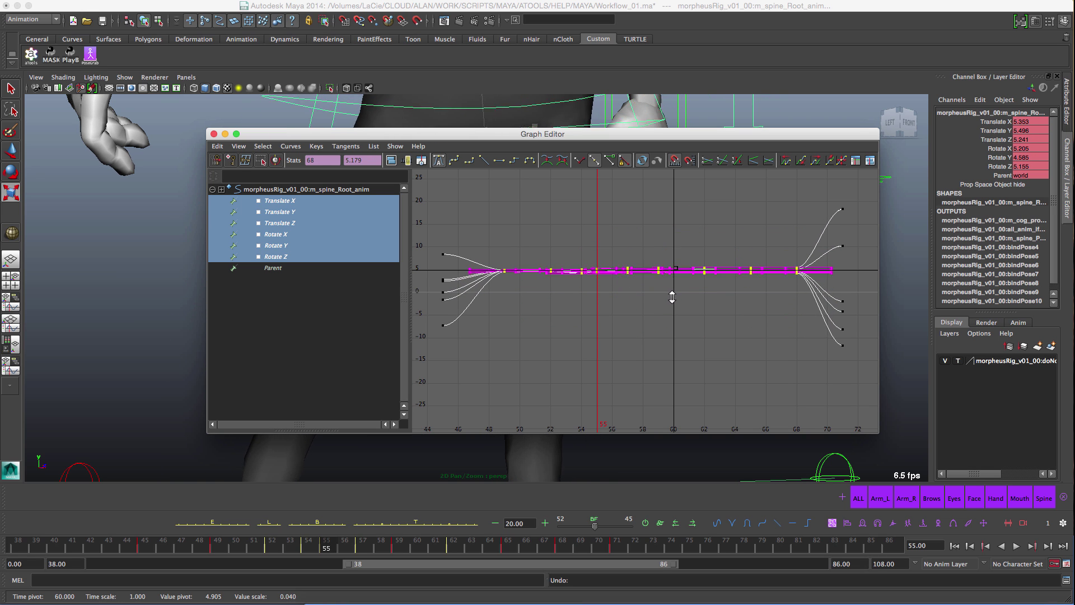
{"action": "key", "text": "ctrl+z"}
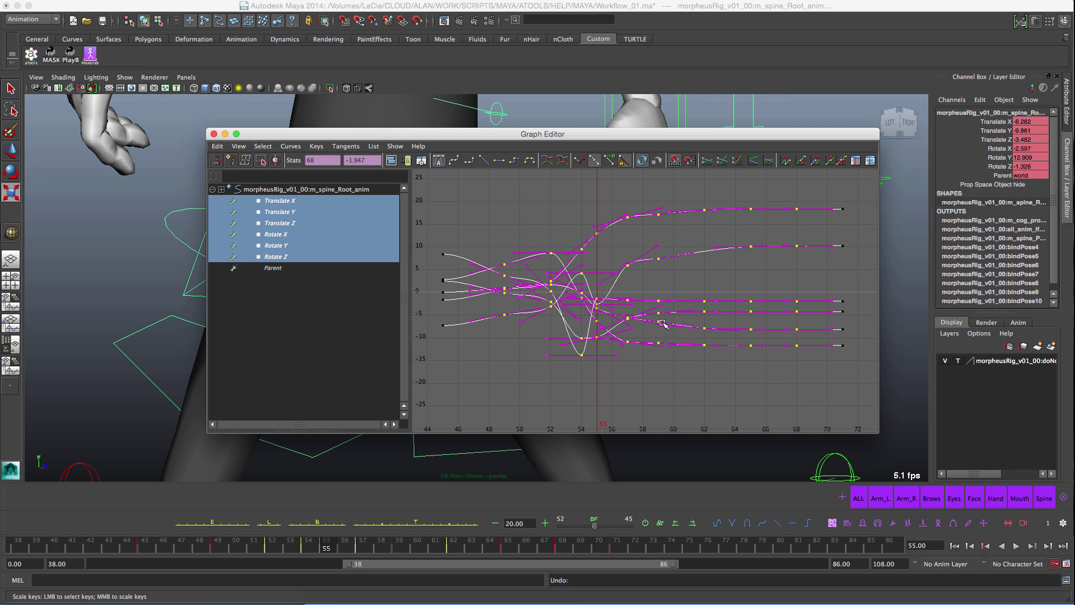
Step: Switch the slider to Scale From Default, scale the selected keys to -50, and bring the slider back to its start
{"action": "right_click", "coordinate": [595, 521]}
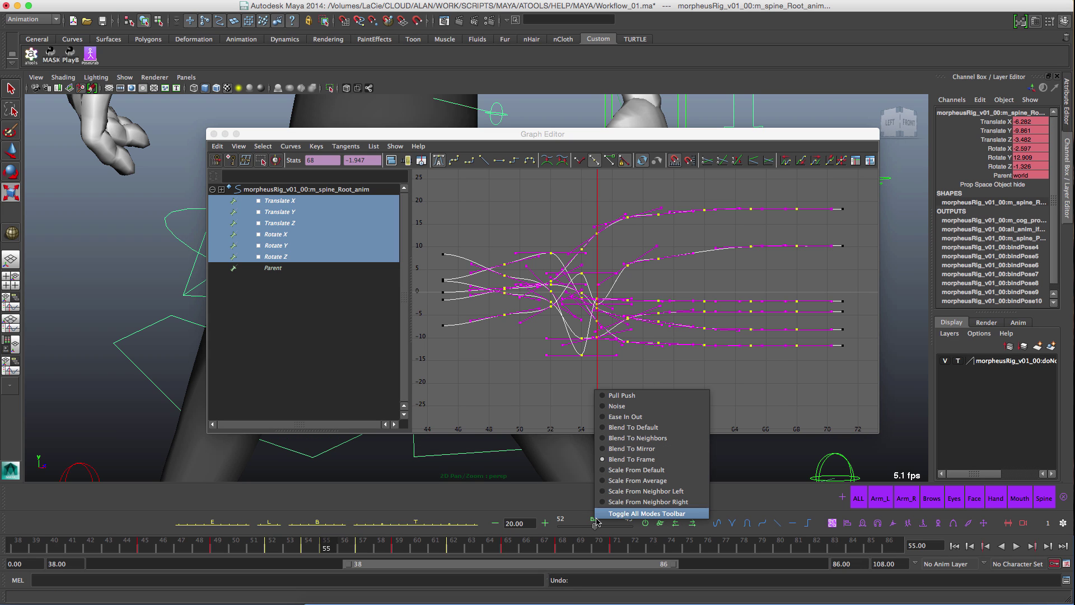
{"action": "left_click", "coordinate": [636, 471]}
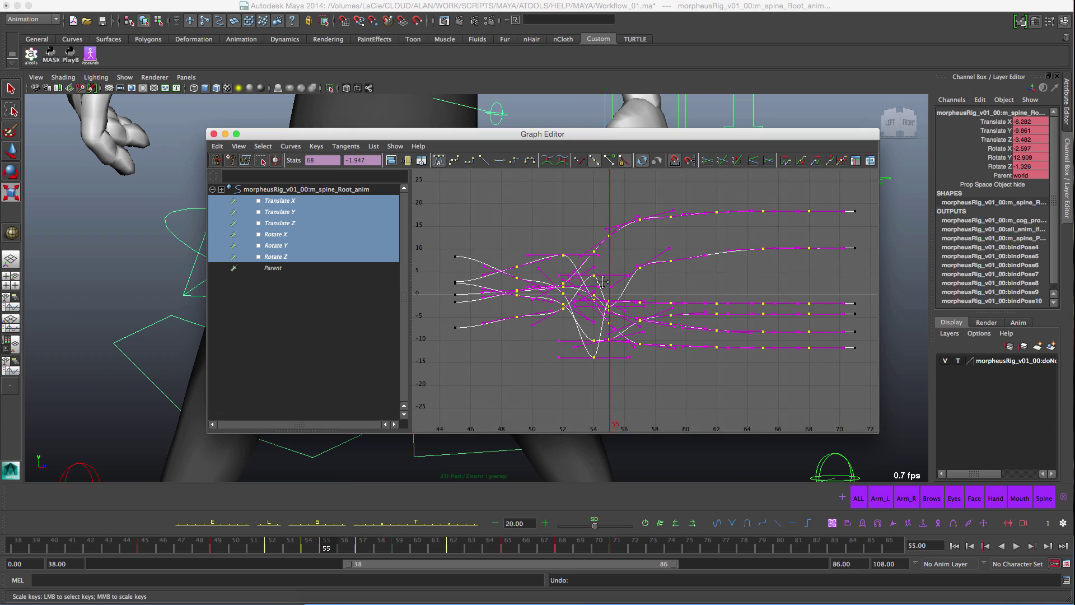
{"action": "middle_click_drag", "start_coordinate": [610, 380], "coordinate": [627, 390], "text": "alt"}
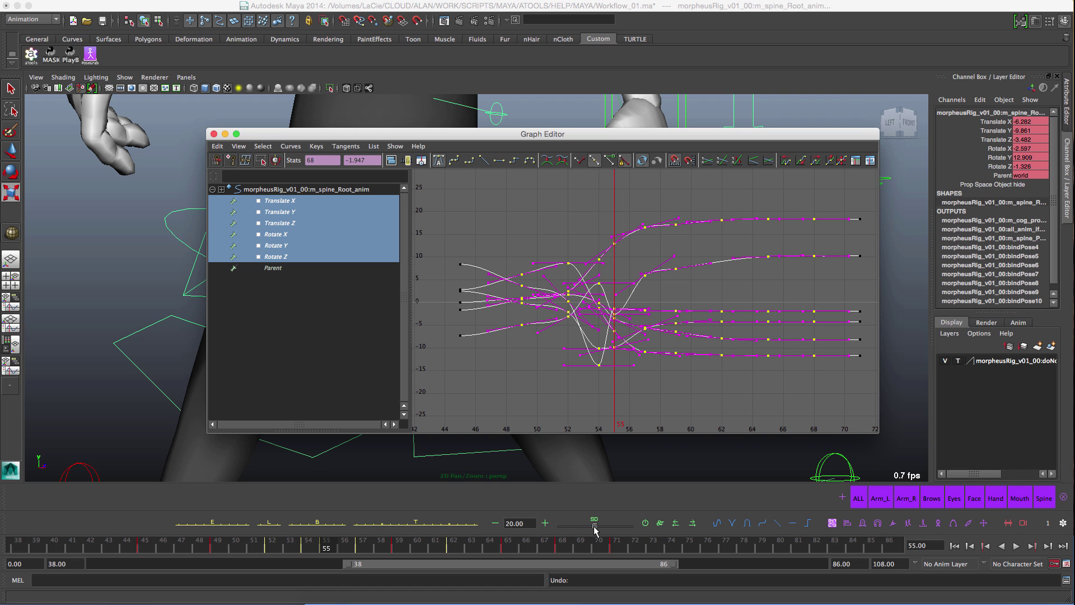
{"action": "left_click_drag", "start_coordinate": [595, 529], "coordinate": [570, 537]}
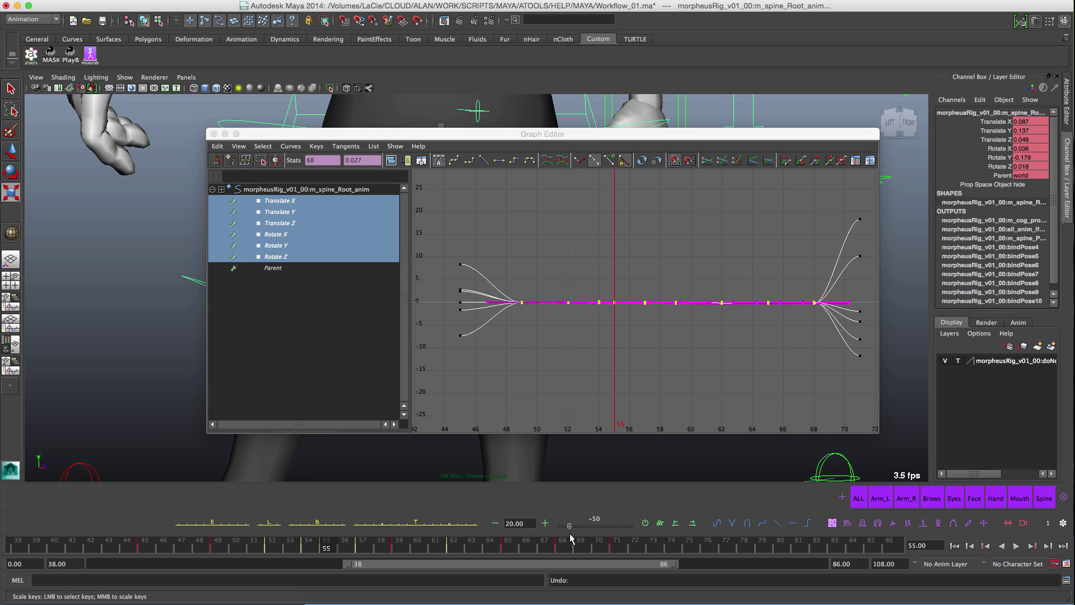
{"action": "left_click_drag", "start_coordinate": [571, 537], "coordinate": [592, 539]}
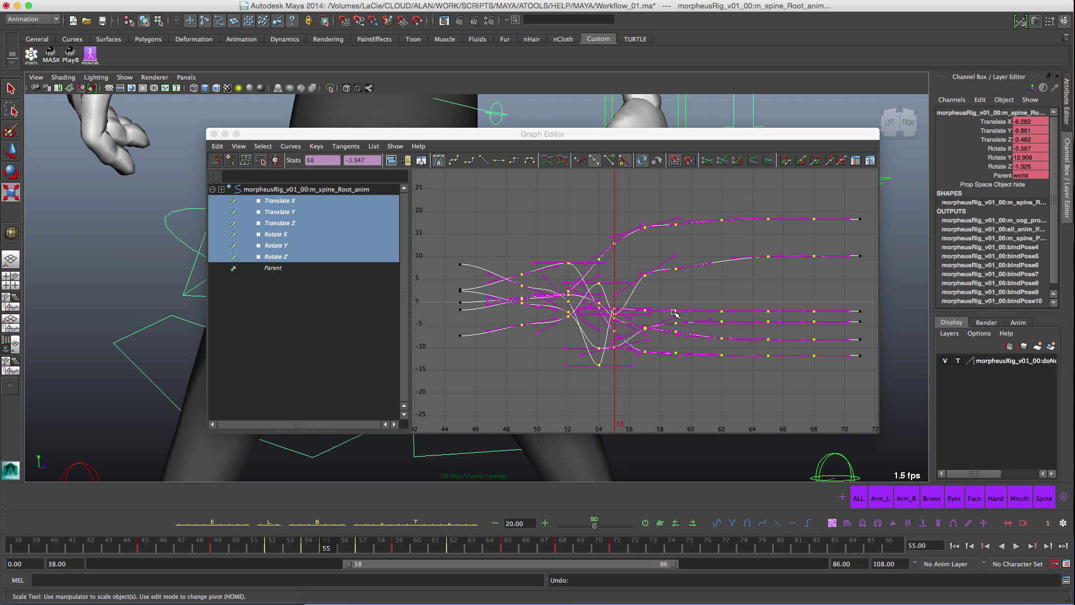
Step: Select every key on the translate and rotate curves, invert them with Scale From Default, and undo the change
{"action": "left_click", "coordinate": [731, 242]}
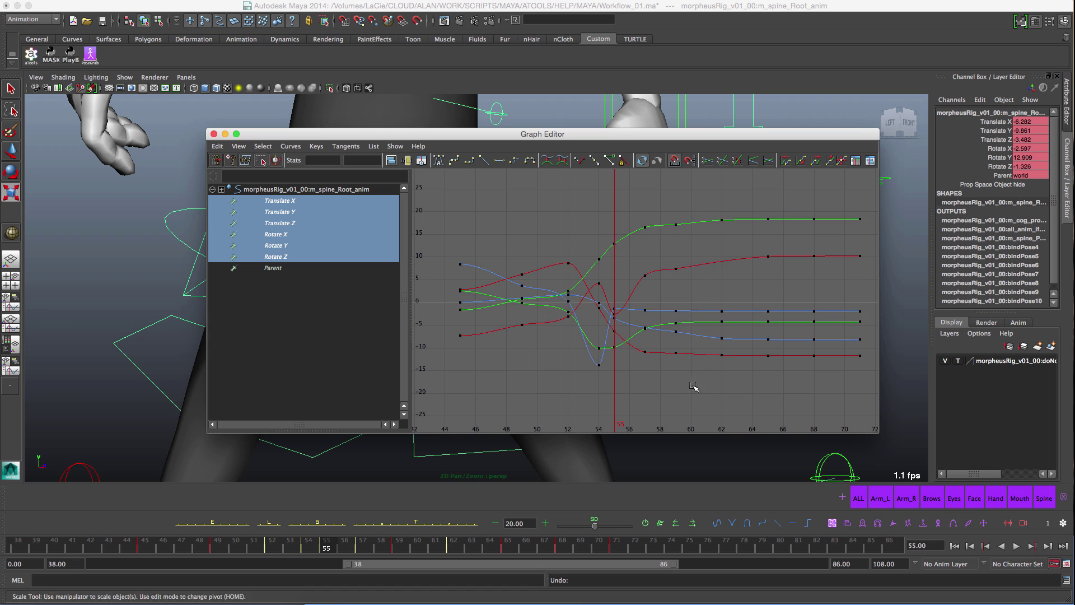
{"action": "left_click_drag", "start_coordinate": [436, 202], "coordinate": [871, 386]}
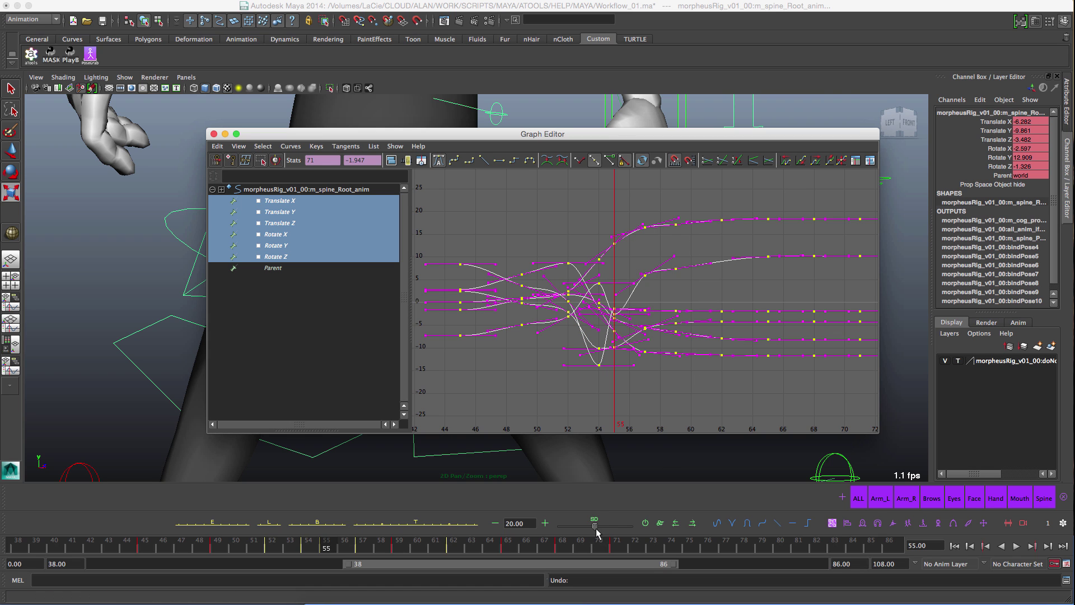
{"action": "left_click_drag", "start_coordinate": [596, 532], "coordinate": [533, 536]}
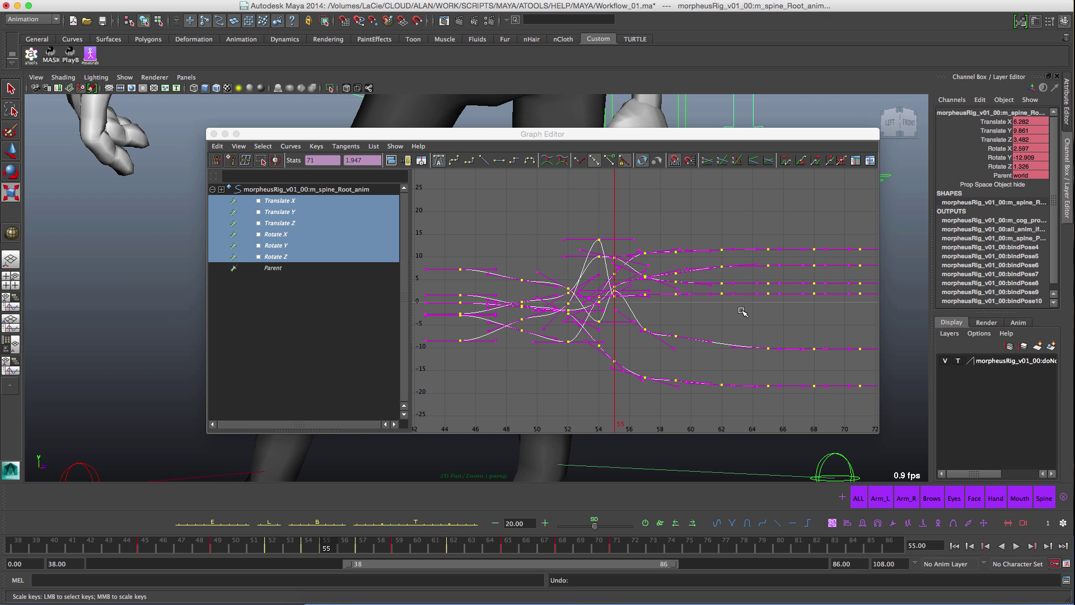
{"action": "key", "text": "ctrl+z"}
{"action": "left_click", "coordinate": [697, 276]}
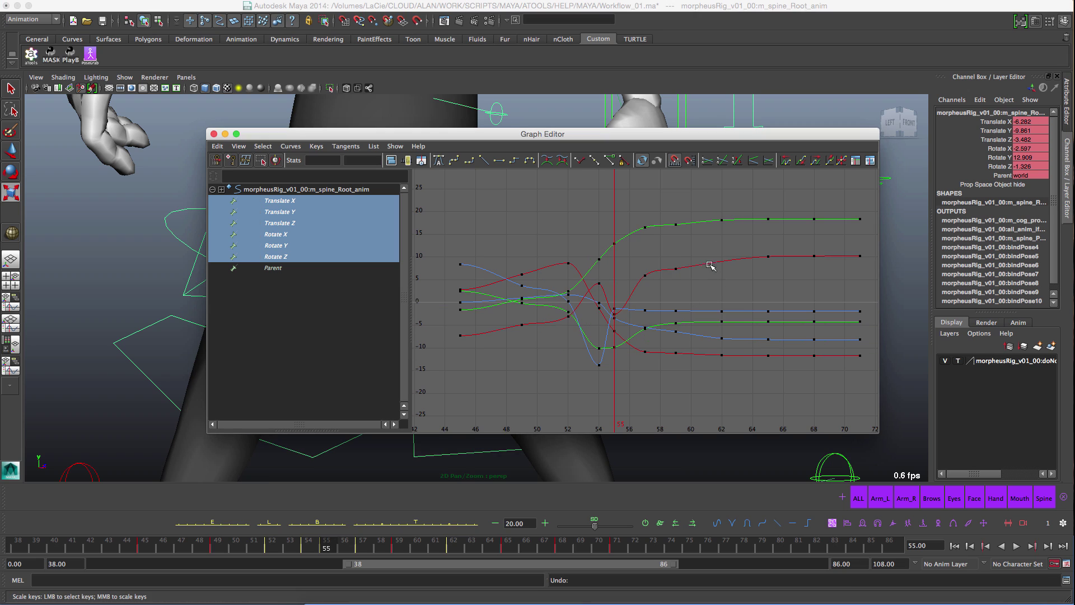
Step: Switch the slider to Scale From Average, scale the keys from frame 49 to 68 to -50 and beyond, and undo it
{"action": "right_click", "coordinate": [596, 521]}
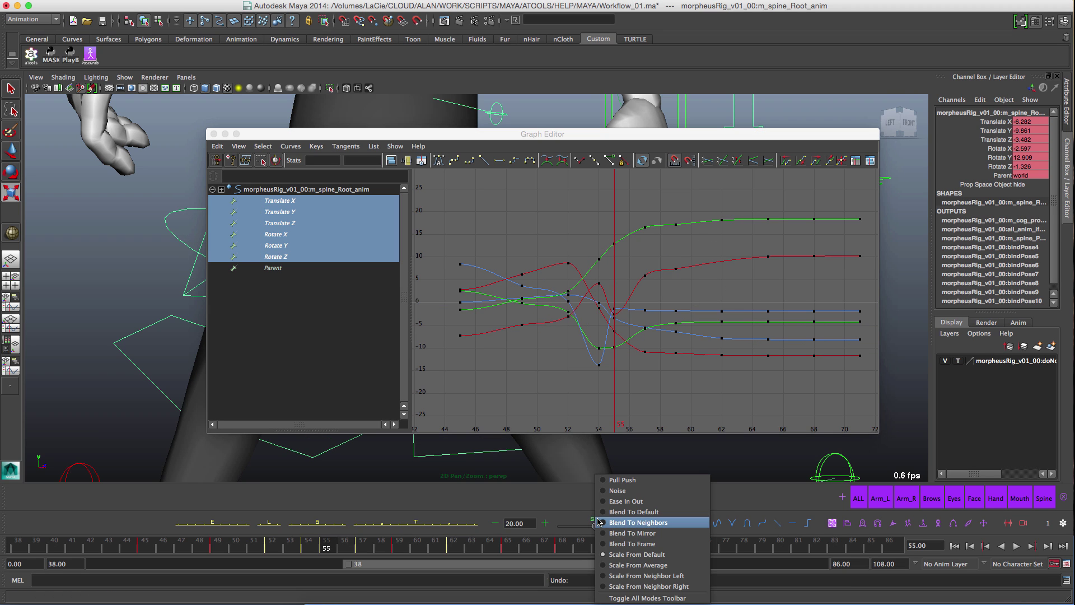
{"action": "left_click", "coordinate": [666, 565]}
{"action": "middle_click_drag", "start_coordinate": [630, 271], "coordinate": [597, 224], "text": "alt"}
{"action": "left_click_drag", "start_coordinate": [484, 190], "coordinate": [810, 414]}
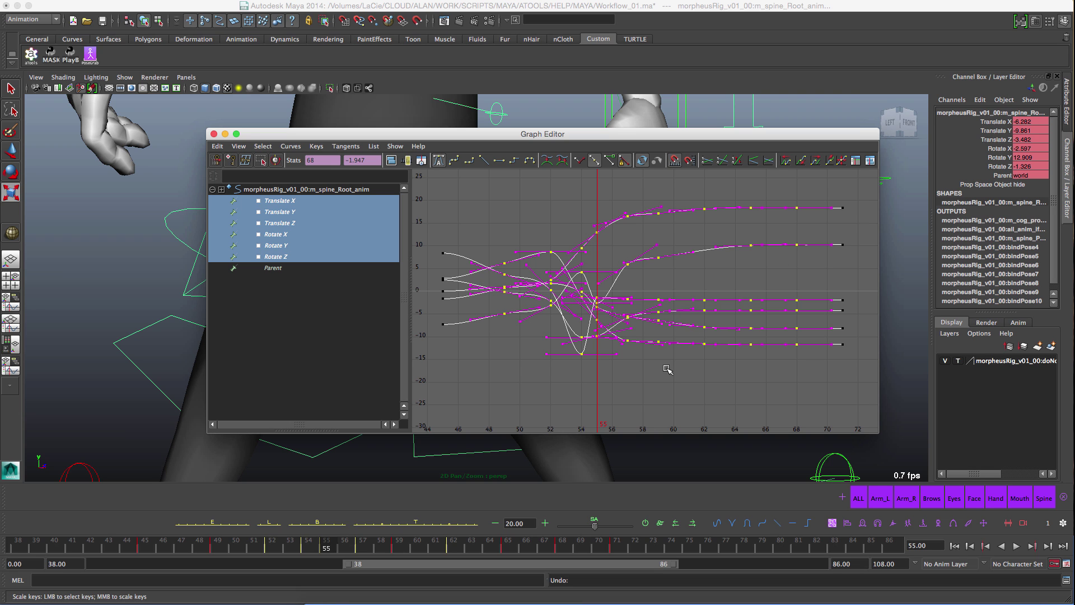
{"action": "left_click_drag", "start_coordinate": [595, 526], "coordinate": [570, 529]}
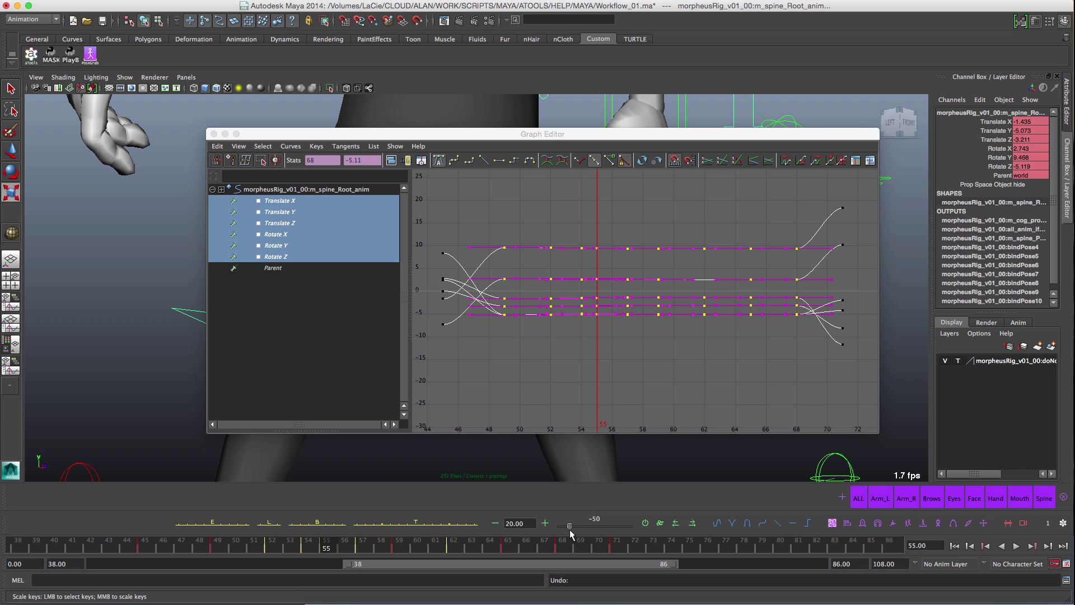
{"action": "mouse_move", "coordinate": [569, 529]}
{"action": "left_mouse_down"}
{"action": "mouse_move", "coordinate": [643, 526]}
{"action": "mouse_move", "coordinate": [553, 541]}
{"action": "left_mouse_up"}
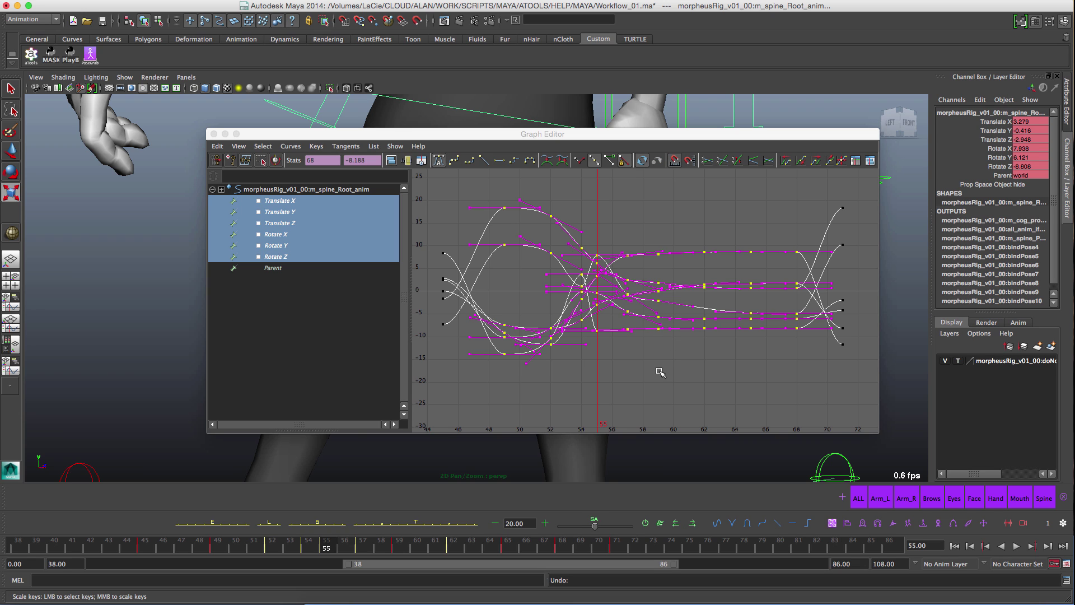
{"action": "key", "text": "ctrl+z"}
Step: Switch the slider to Scale From Neighbor Left and clear the key selection in the Graph Editor
{"action": "middle_click_drag", "start_coordinate": [624, 360], "coordinate": [655, 376], "text": "alt"}
{"action": "right_click", "coordinate": [597, 526]}
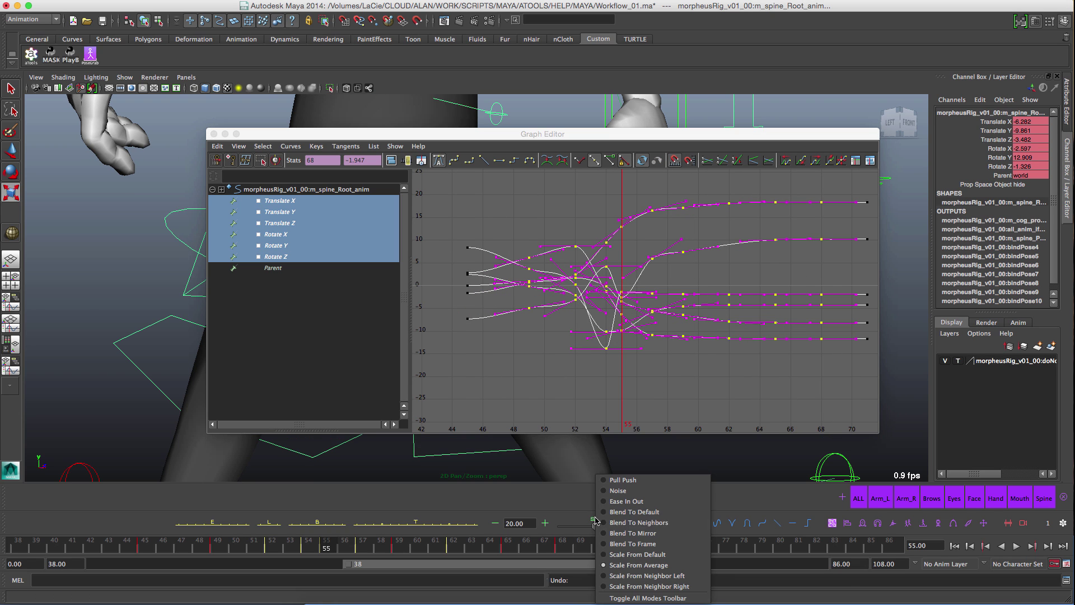
{"action": "left_click", "coordinate": [641, 575]}
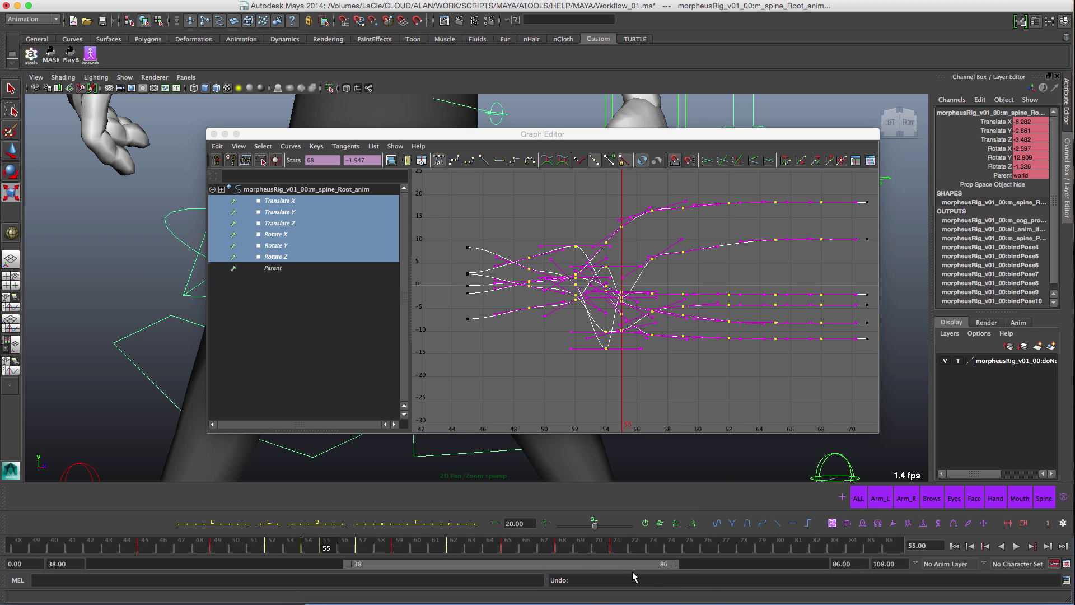
{"action": "middle_click_drag", "start_coordinate": [622, 424], "coordinate": [588, 444], "text": "alt"}
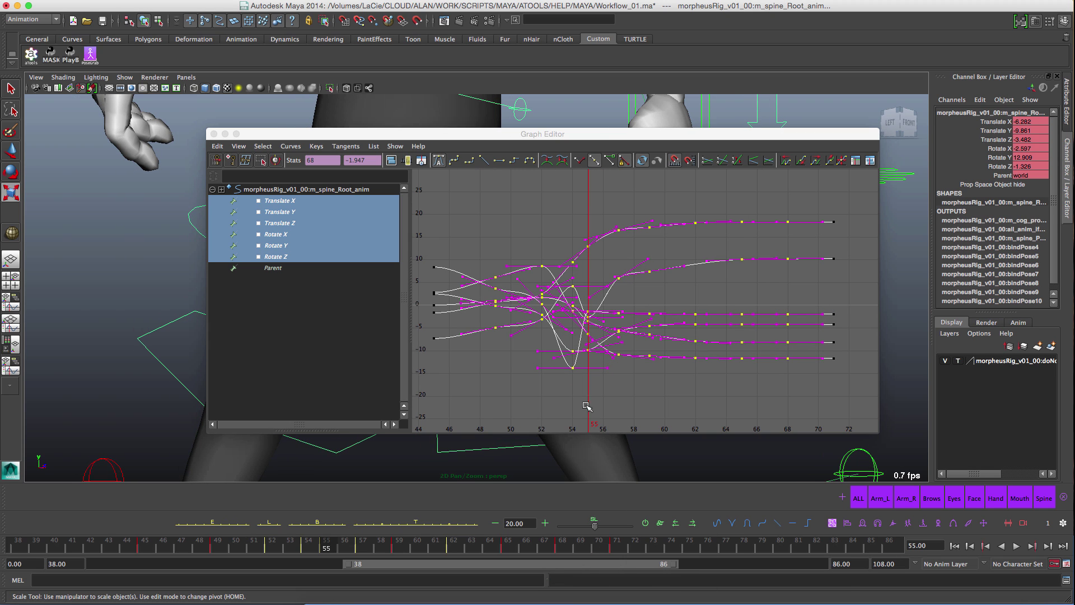
{"action": "left_click", "coordinate": [648, 385]}
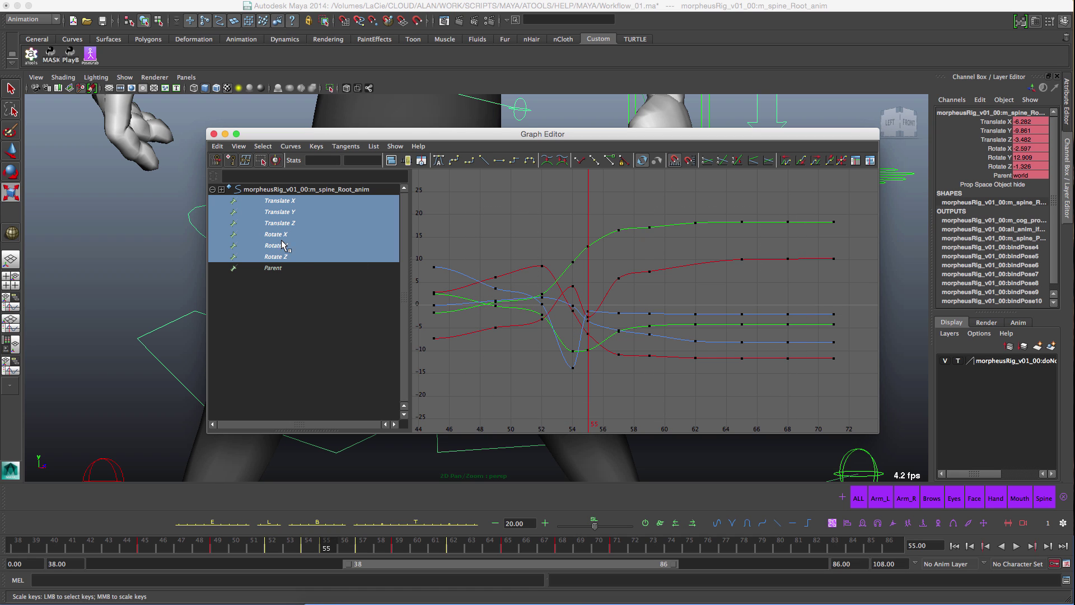
Step: Select the Translate Y keys from frame 49 onward, scale them with Scale From Neighbor Left, and undo the change
{"action": "left_click", "coordinate": [286, 211]}
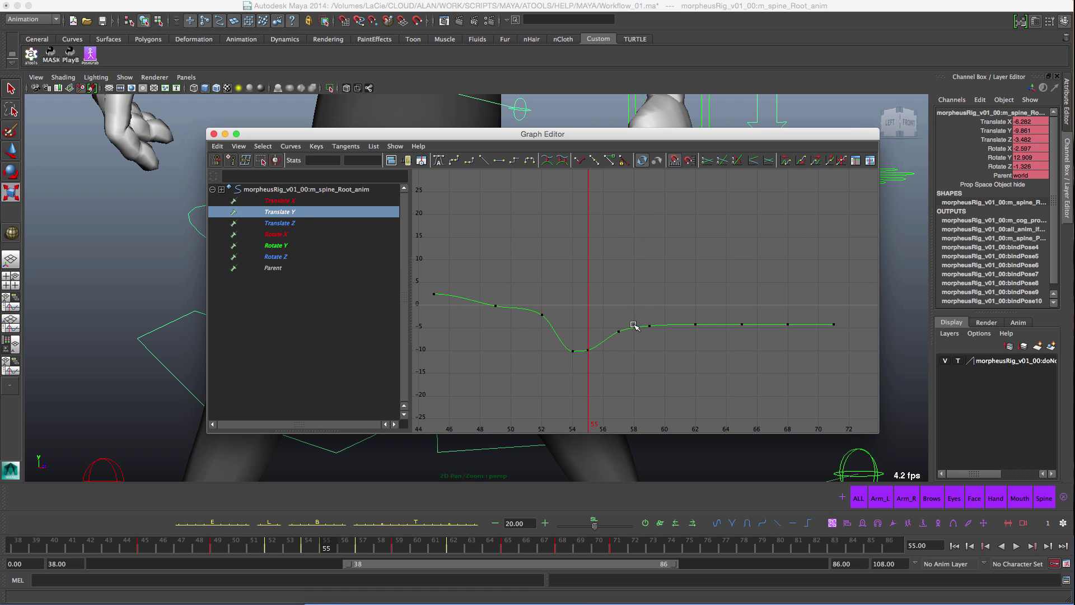
{"action": "left_click_drag", "start_coordinate": [467, 265], "coordinate": [852, 420]}
{"action": "key", "text": "f"}
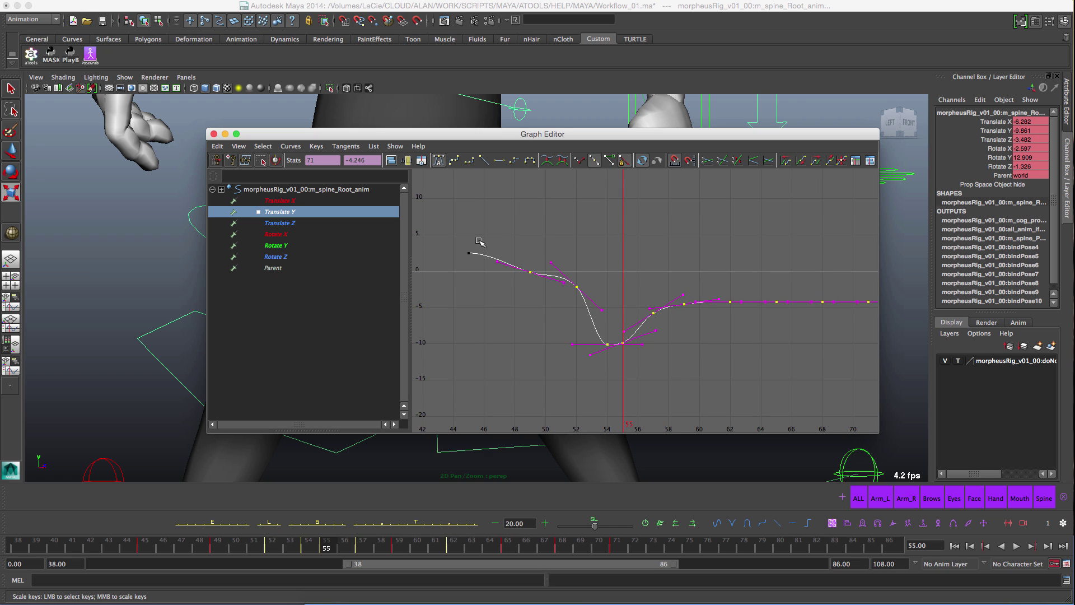
{"action": "mouse_move", "coordinate": [466, 254]}
{"action": "middle_mouse_down"}
{"action": "mouse_move", "coordinate": [466, 317]}
{"action": "mouse_move", "coordinate": [469, 250]}
{"action": "mouse_move", "coordinate": [480, 256]}
{"action": "middle_mouse_up"}
{"action": "mouse_move", "coordinate": [594, 529]}
{"action": "left_mouse_down"}
{"action": "mouse_move", "coordinate": [532, 523]}
{"action": "mouse_move", "coordinate": [605, 528]}
{"action": "left_mouse_up"}
{"action": "key", "text": "super+z"}
Step: Select the Translate Y keys at frames 49 and 52 and from 55 to 68, and scale them with Scale From Neighbor Left
{"action": "middle_click_drag", "start_coordinate": [574, 256], "coordinate": [541, 268], "text": "alt"}
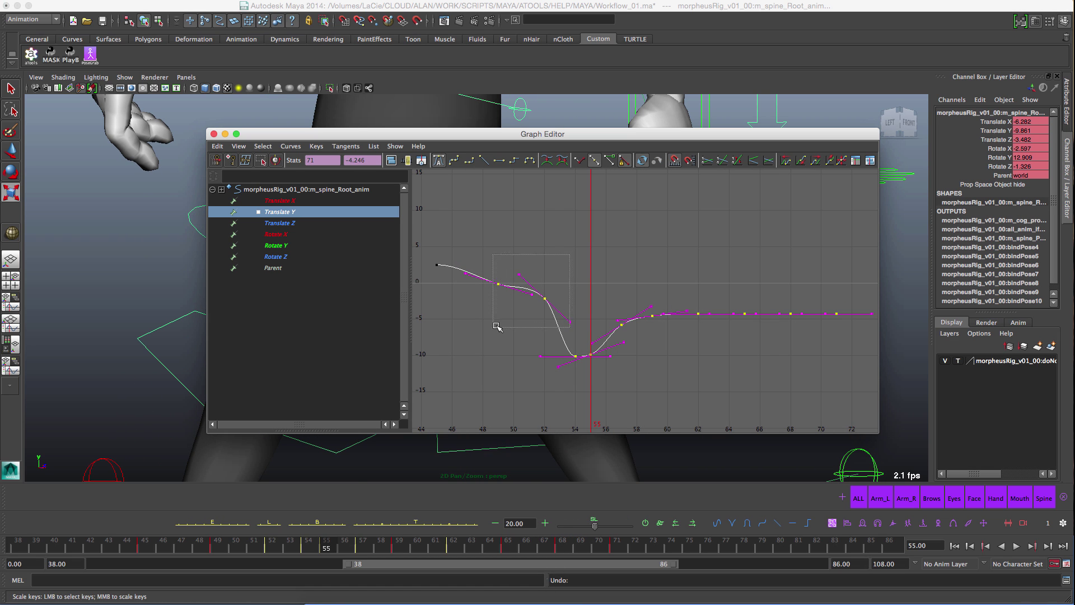
{"action": "left_click_drag", "start_coordinate": [496, 325], "coordinate": [496, 326]}
{"action": "key", "text": "w"}
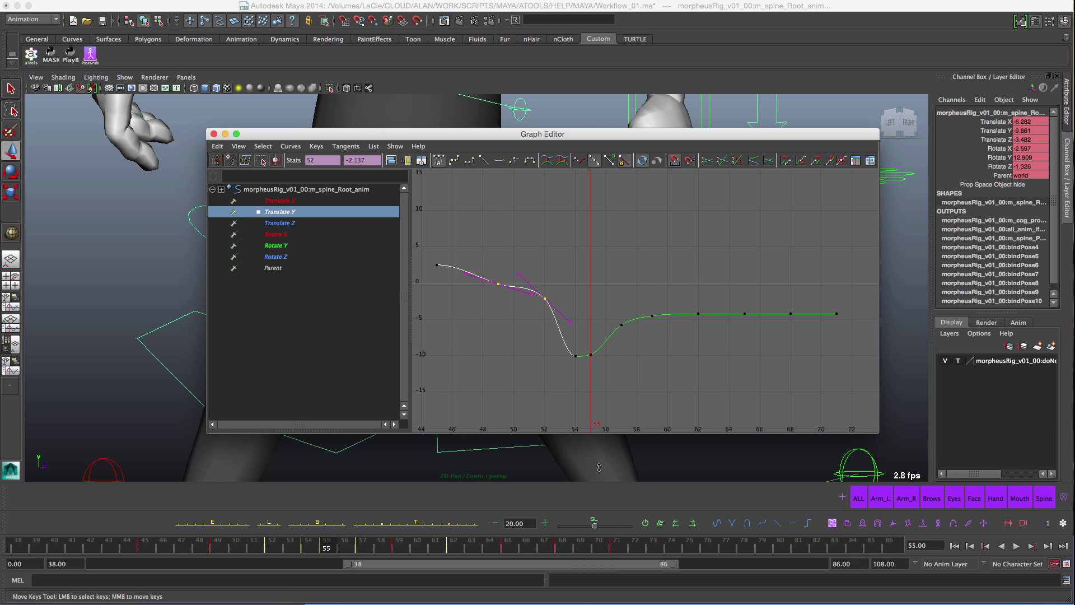
{"action": "left_click_drag", "start_coordinate": [677, 260], "coordinate": [795, 263]}
{"action": "mouse_move", "coordinate": [595, 530]}
{"action": "left_mouse_down"}
{"action": "mouse_move", "coordinate": [559, 530]}
{"action": "mouse_move", "coordinate": [640, 529]}
{"action": "mouse_move", "coordinate": [579, 530]}
{"action": "mouse_move", "coordinate": [621, 529]}
{"action": "mouse_move", "coordinate": [604, 529]}
{"action": "left_mouse_up"}
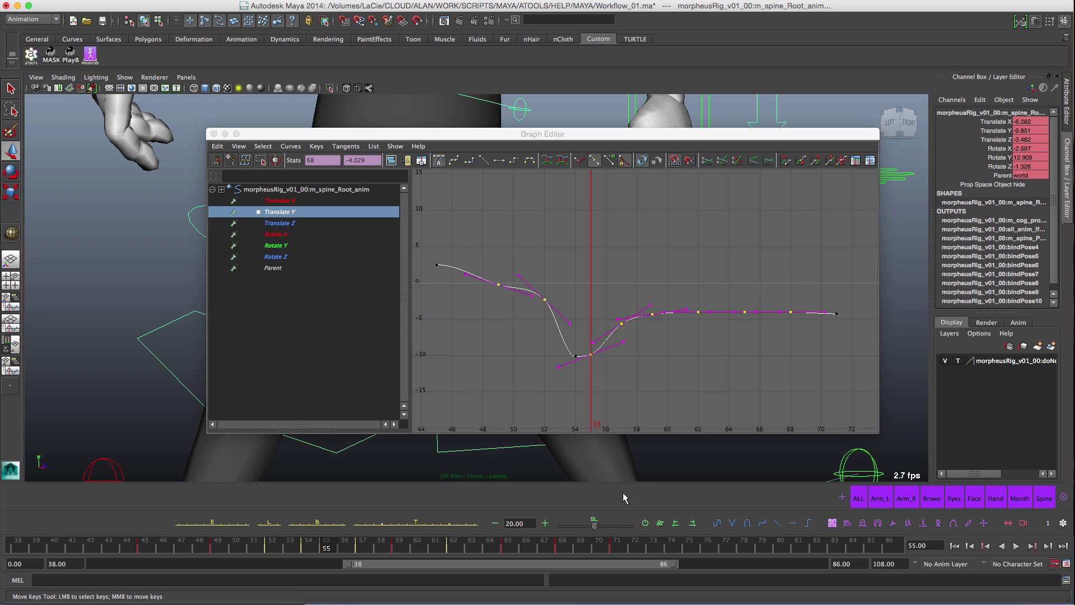
Step: Switch the slider to Scale From Neighbor Right and scale the selected Translate Y keys
{"action": "right_click", "coordinate": [593, 527]}
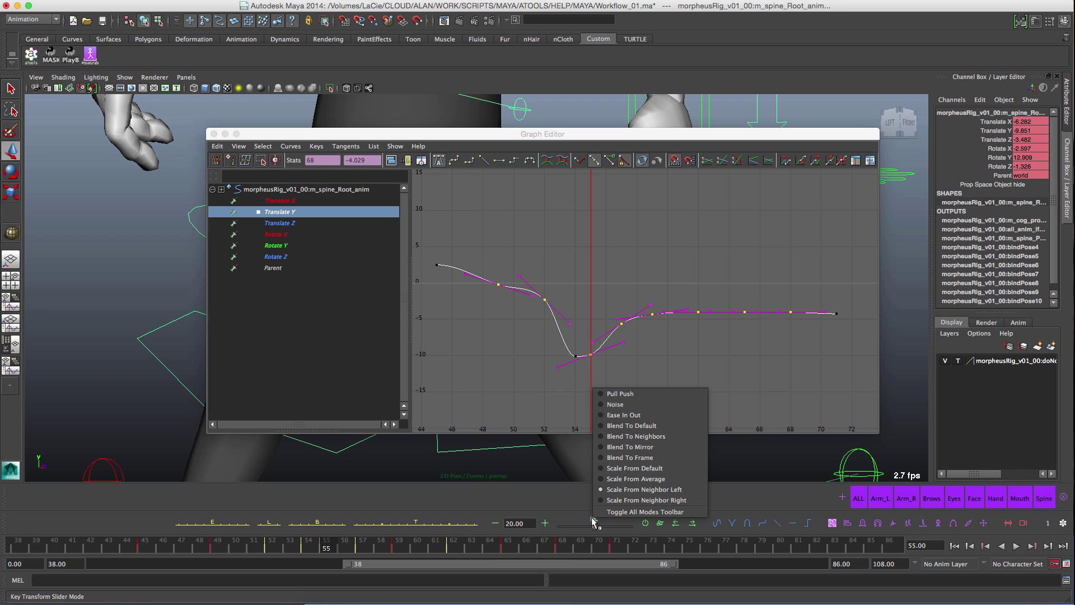
{"action": "left_click", "coordinate": [644, 500]}
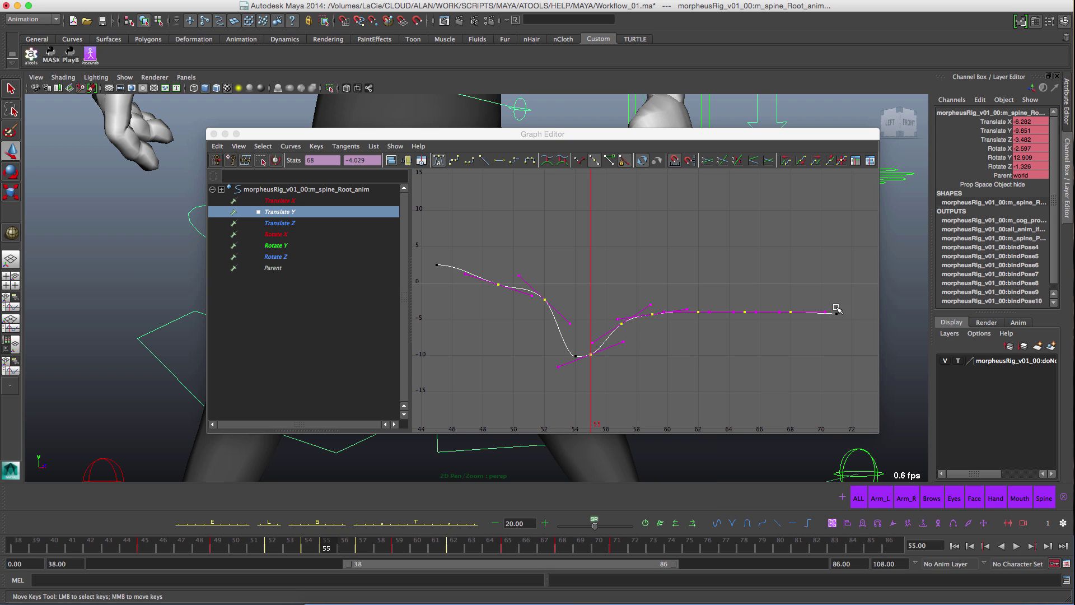
{"action": "mouse_move", "coordinate": [594, 526]}
{"action": "left_mouse_down"}
{"action": "mouse_move", "coordinate": [614, 529]}
{"action": "mouse_move", "coordinate": [581, 537]}
{"action": "mouse_move", "coordinate": [607, 529]}
{"action": "mouse_move", "coordinate": [588, 532]}
{"action": "left_mouse_up"}
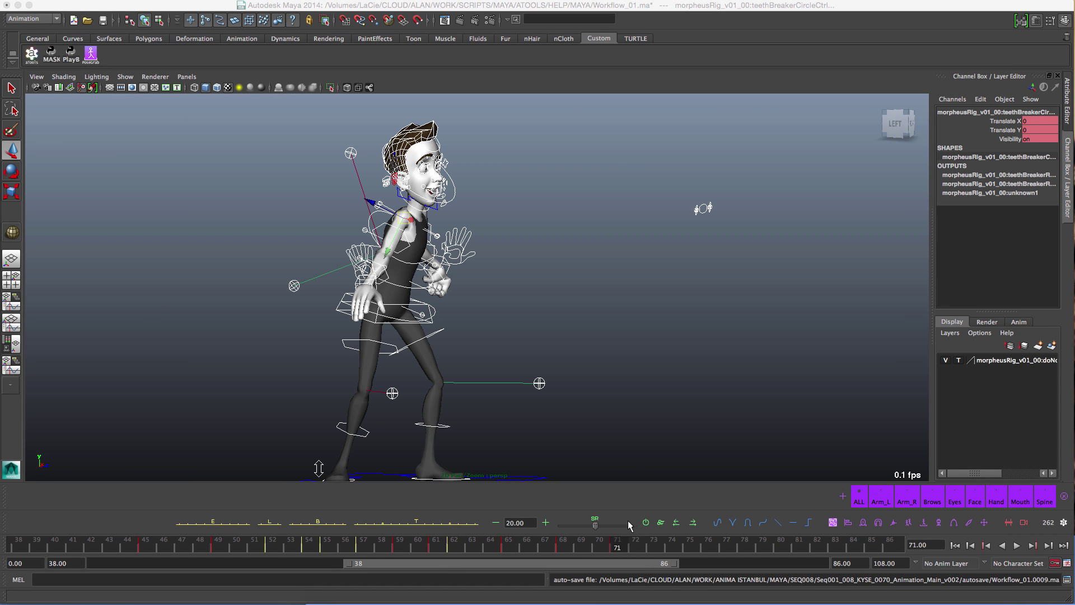
Step: Go to frame 45 and frame the character's upper body from the front
{"action": "left_click", "coordinate": [661, 523]}
{"action": "left_click_drag", "start_coordinate": [544, 230], "coordinate": [509, 300], "text": "alt"}
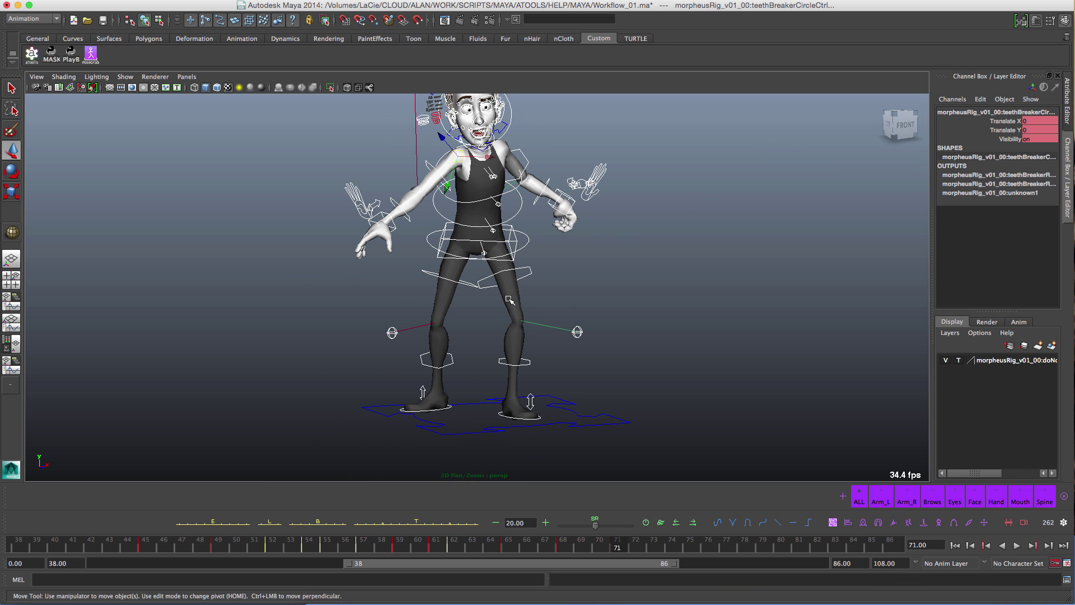
{"action": "left_click", "coordinate": [147, 544]}
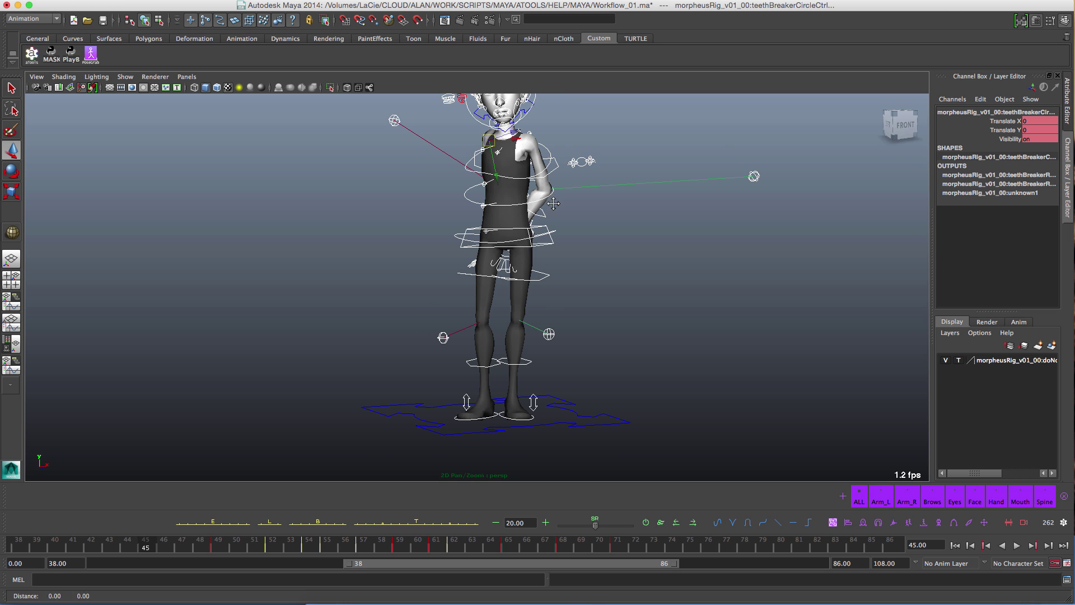
{"action": "middle_click_drag", "start_coordinate": [553, 207], "coordinate": [530, 274], "text": "alt"}
{"action": "scroll", "coordinate": [530, 277], "scroll_direction": "up", "scroll_amount": 5}
{"action": "middle_click_drag", "start_coordinate": [496, 209], "coordinate": [519, 254], "text": "alt"}
{"action": "right_click_drag", "start_coordinate": [519, 254], "coordinate": [560, 252], "text": "alt"}
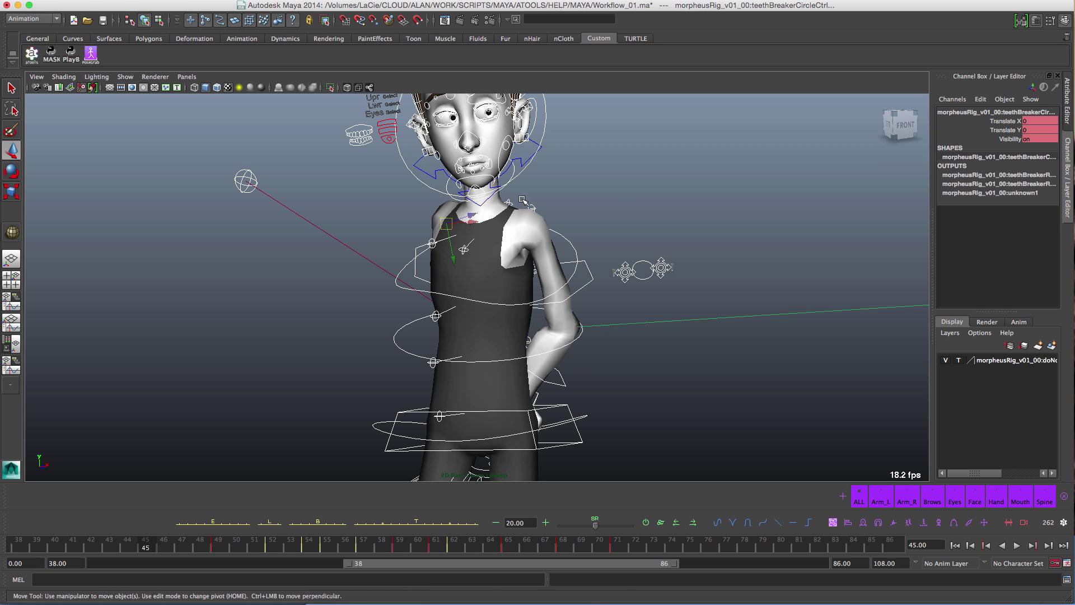
Step: Select the shoulders control with its whole timeline range, and do the same for the eye master control
{"action": "left_click", "coordinate": [573, 239]}
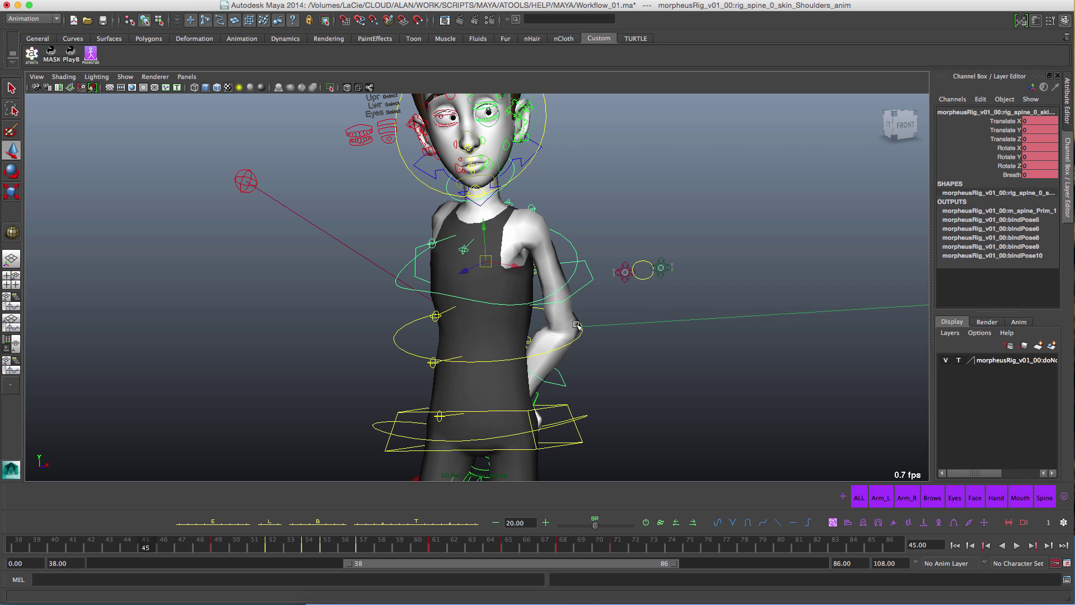
{"action": "double_click", "coordinate": [148, 547], "text": "shift"}
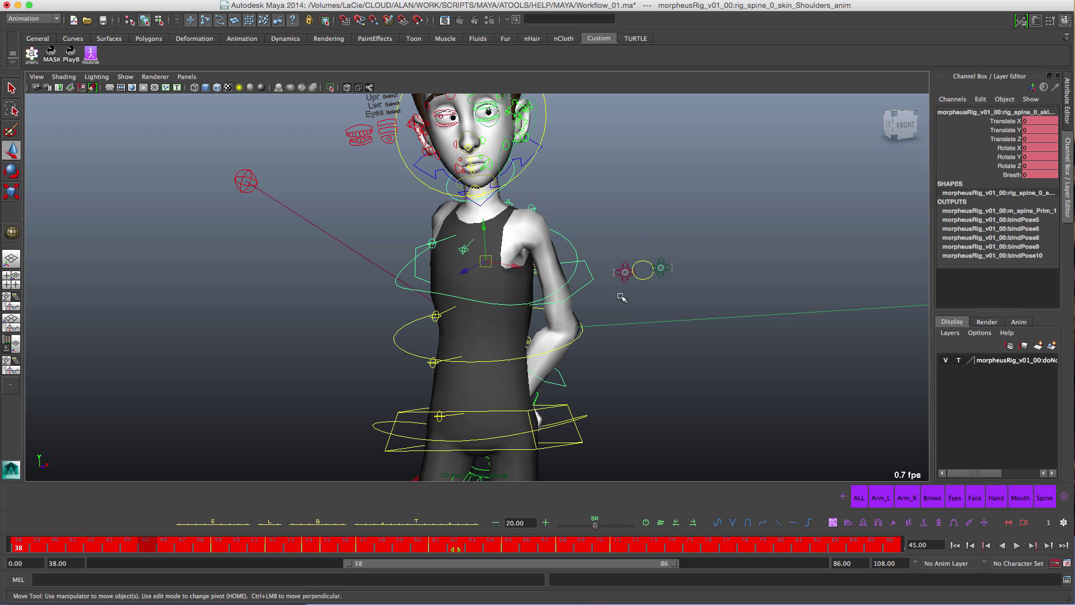
{"action": "left_click", "coordinate": [639, 278]}
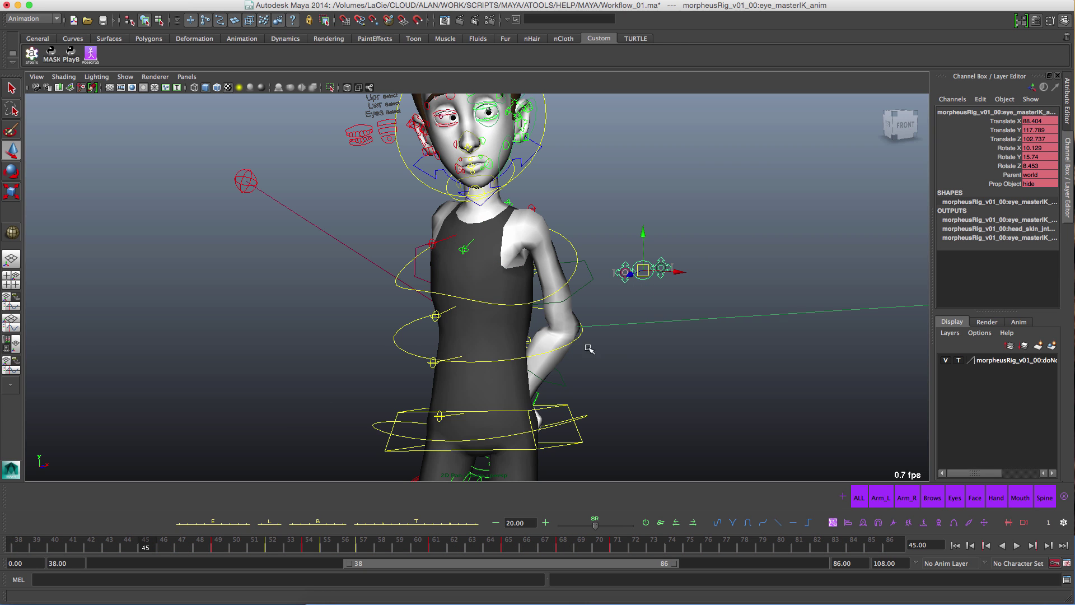
{"action": "double_click", "coordinate": [149, 548], "text": "shift"}
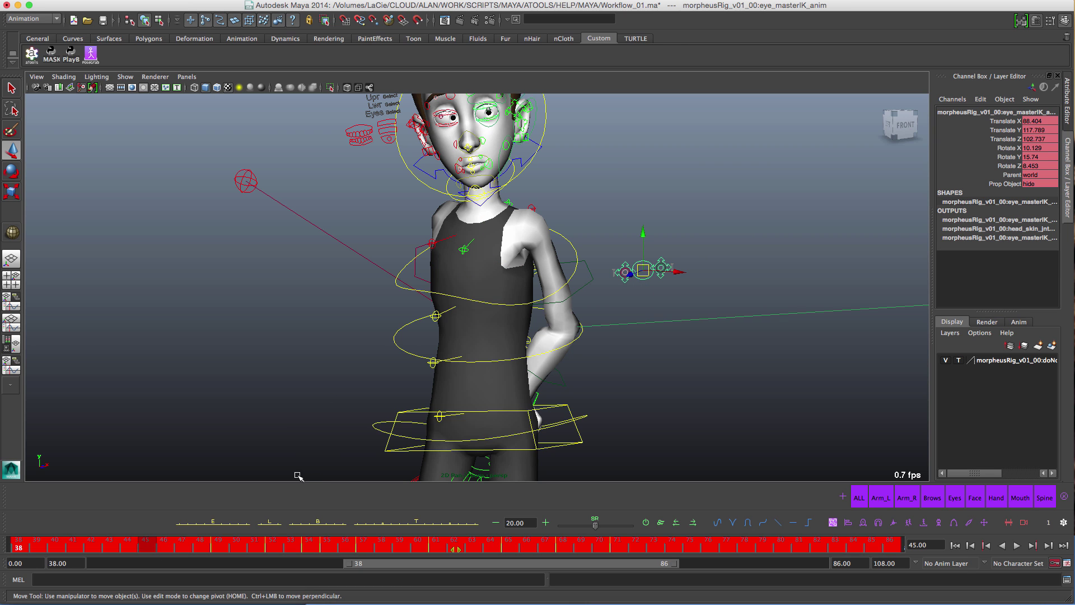
Step: Reselect the shoulders control, play the animation from frame 45, and stop the playback
{"action": "left_click", "coordinate": [599, 218]}
{"action": "left_click", "coordinate": [567, 259]}
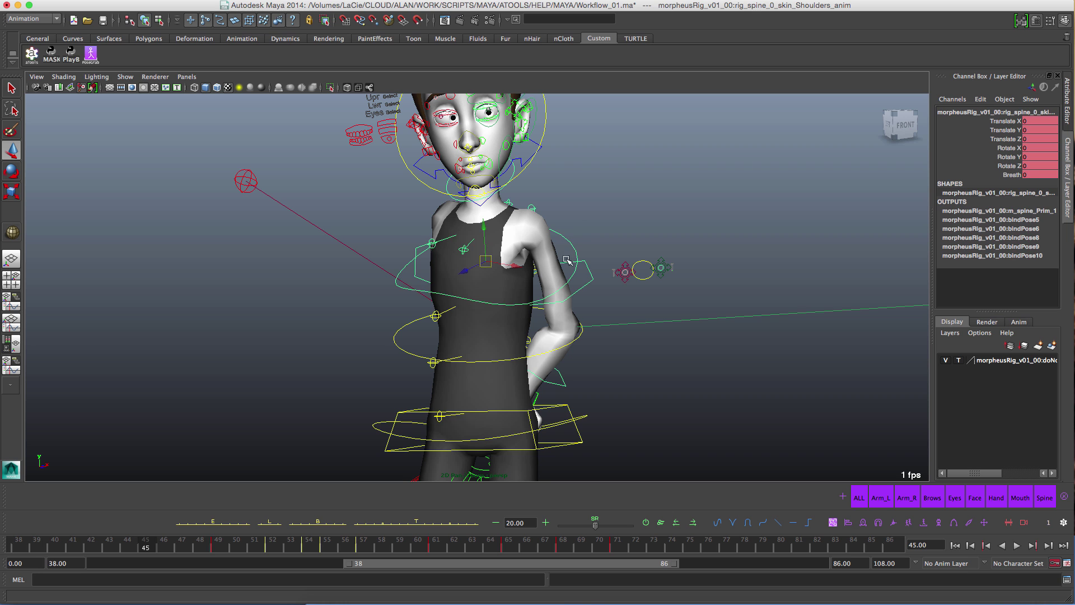
{"action": "key", "text": "alt+v"}
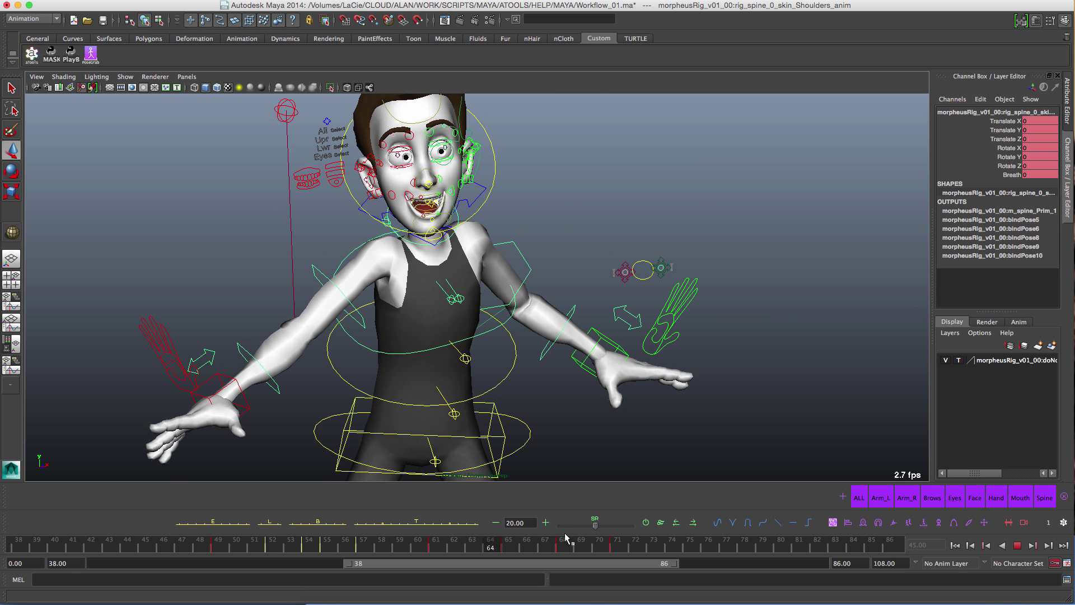
{"action": "key", "text": "alt+v"}
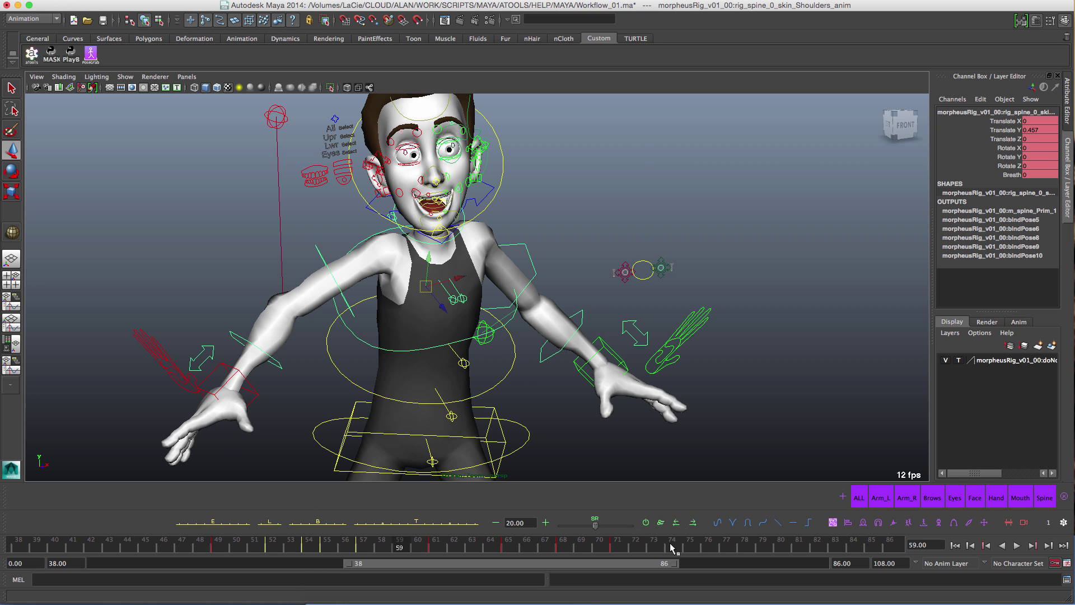
Step: Share all keys between the neck IK and eye master controls, and select the eye master alone to check its keys
{"action": "left_click", "coordinate": [611, 233]}
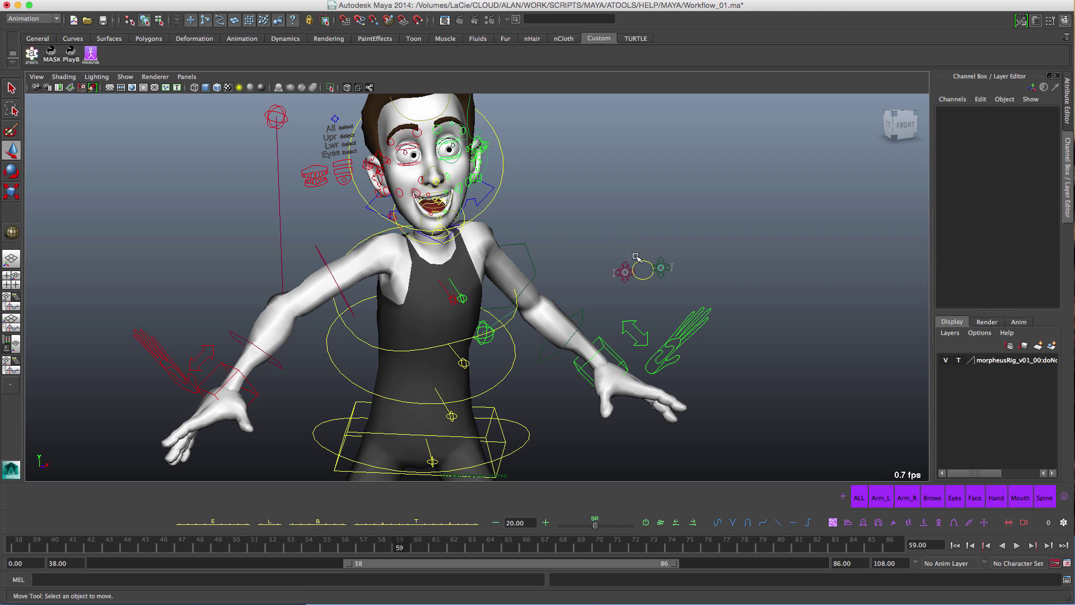
{"action": "left_click", "coordinate": [492, 205]}
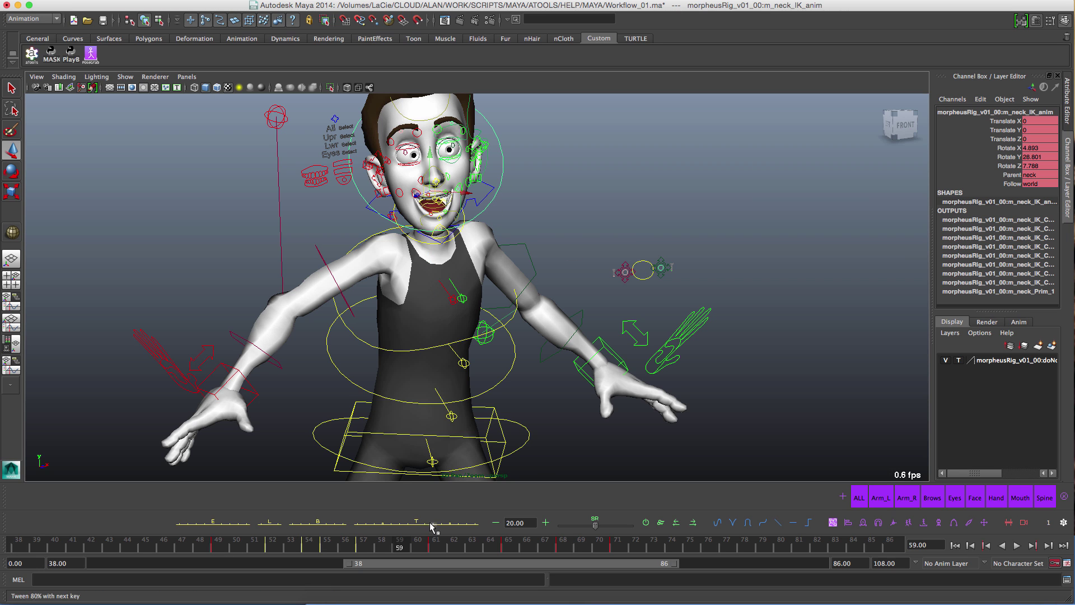
{"action": "left_click", "coordinate": [642, 264]}
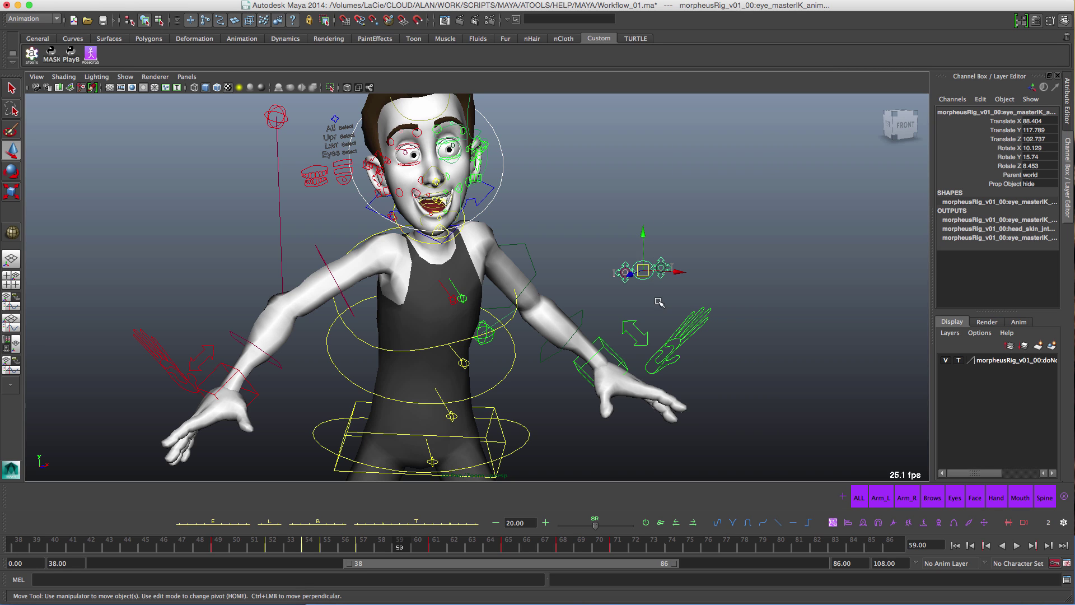
{"action": "right_click", "coordinate": [661, 524]}
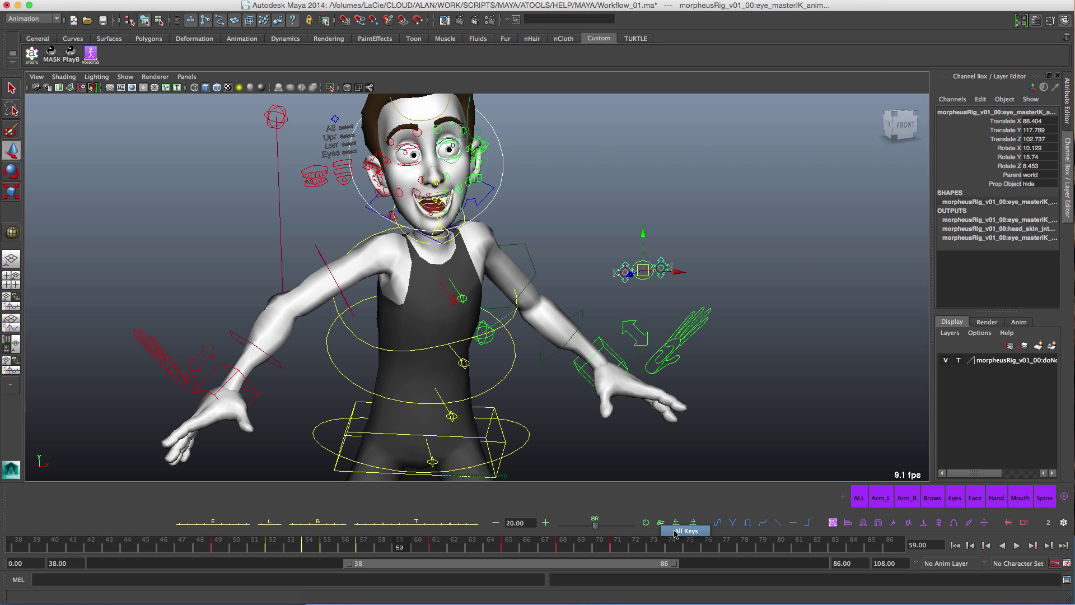
{"action": "left_click", "coordinate": [676, 531]}
{"action": "left_click", "coordinate": [644, 268]}
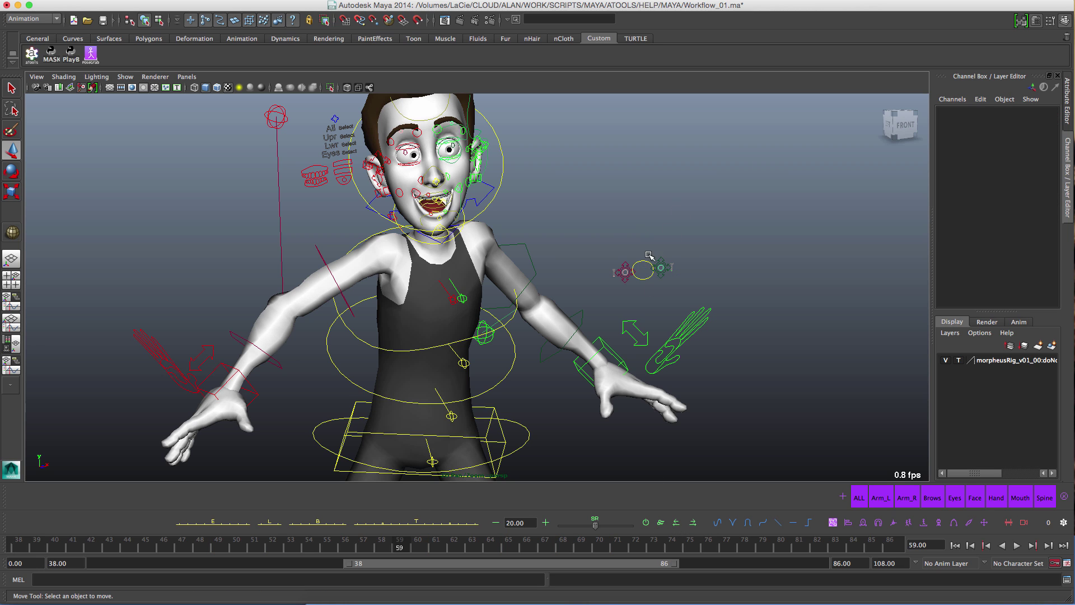
{"action": "left_click", "coordinate": [646, 274]}
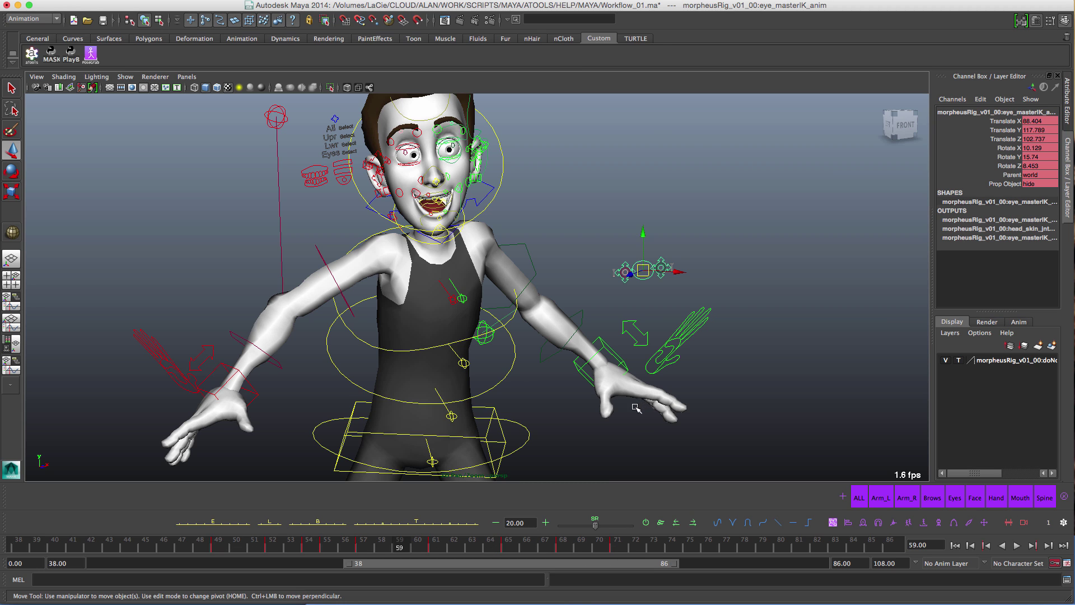
Step: Undo the key sharing between the neck IK and eye master controls
{"action": "key", "text": "ctrl+z"}
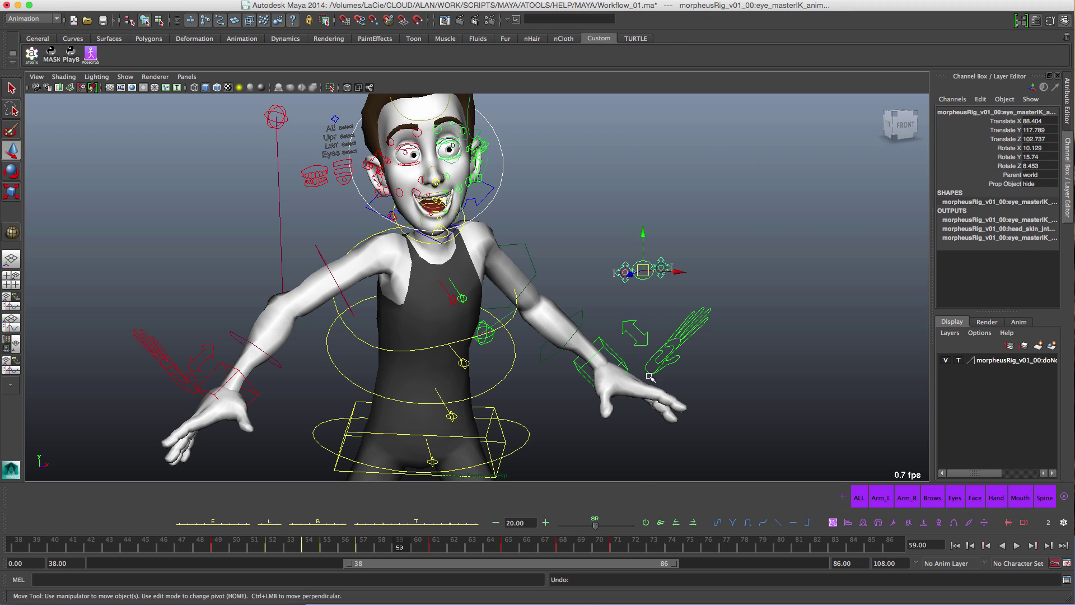
{"action": "key", "text": "shift+z"}
{"action": "key", "text": "ctrl+z"}
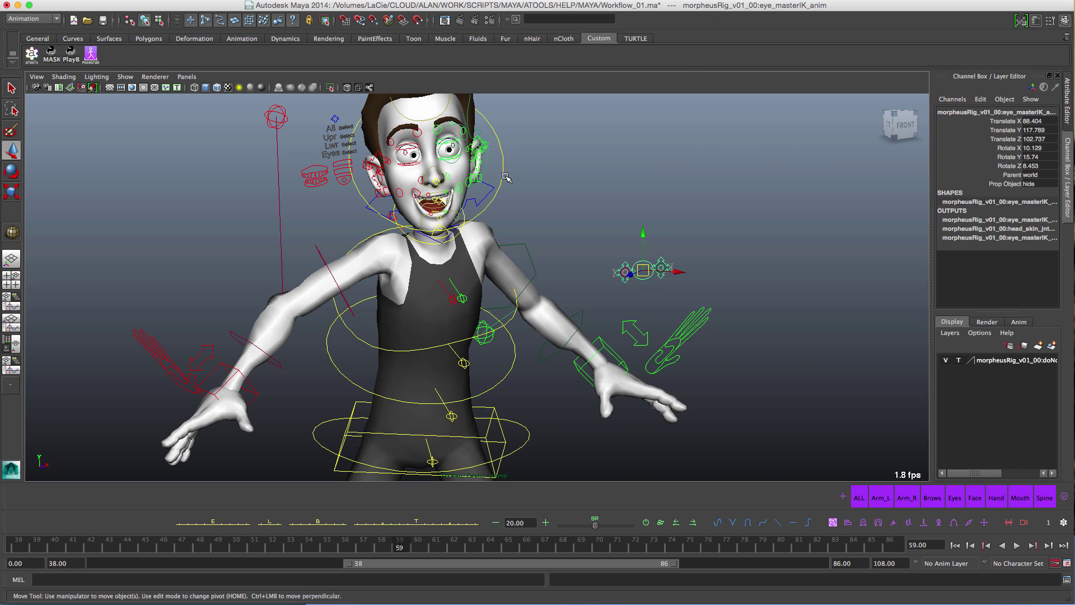
Step: Share the neck IK control's keys with the eye master within frames 49 to 57, and select the eye master alone to check
{"action": "left_click", "coordinate": [503, 198]}
{"action": "left_click_drag", "start_coordinate": [214, 550], "coordinate": [383, 550], "text": "shift"}
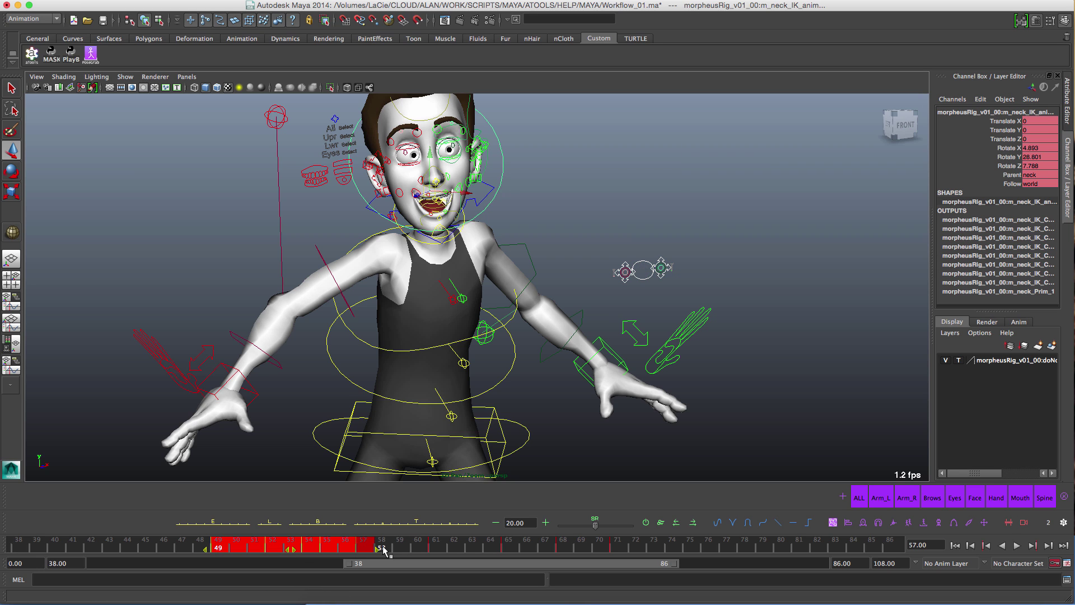
{"action": "left_click", "coordinate": [661, 522]}
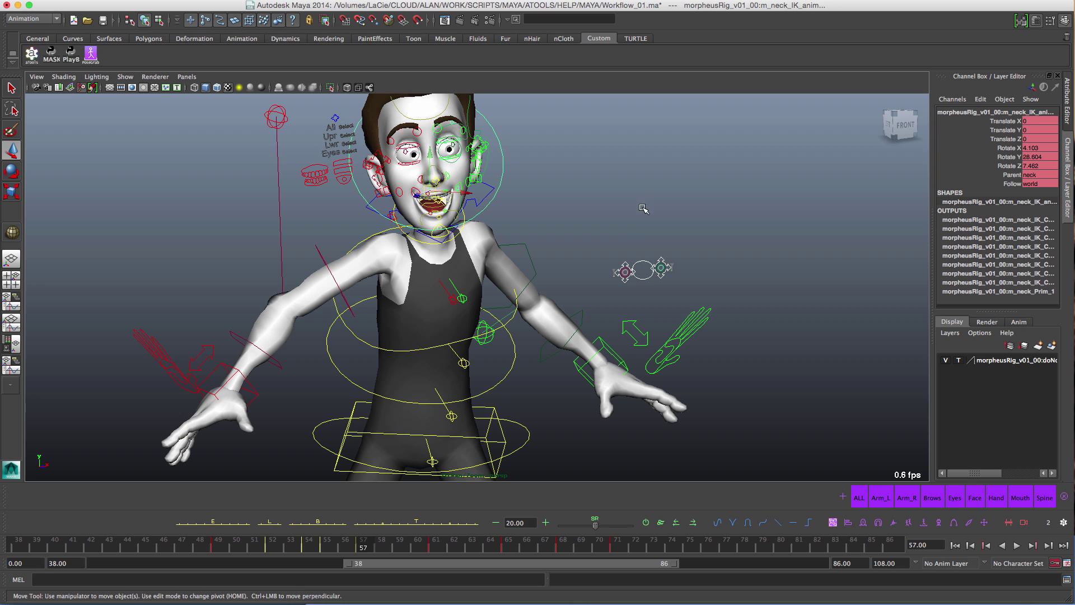
{"action": "left_click", "coordinate": [643, 268]}
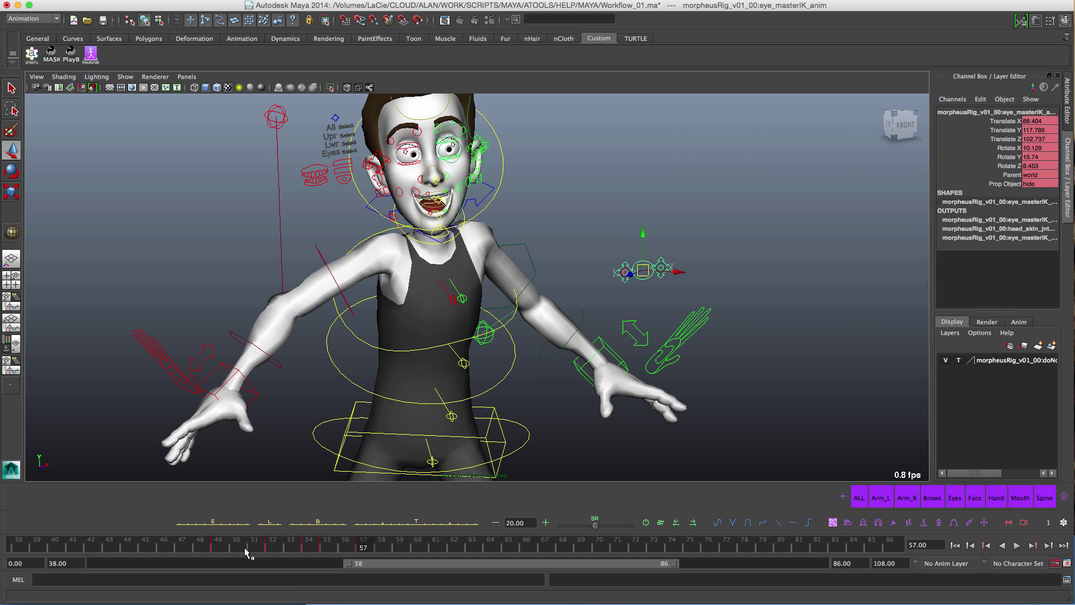